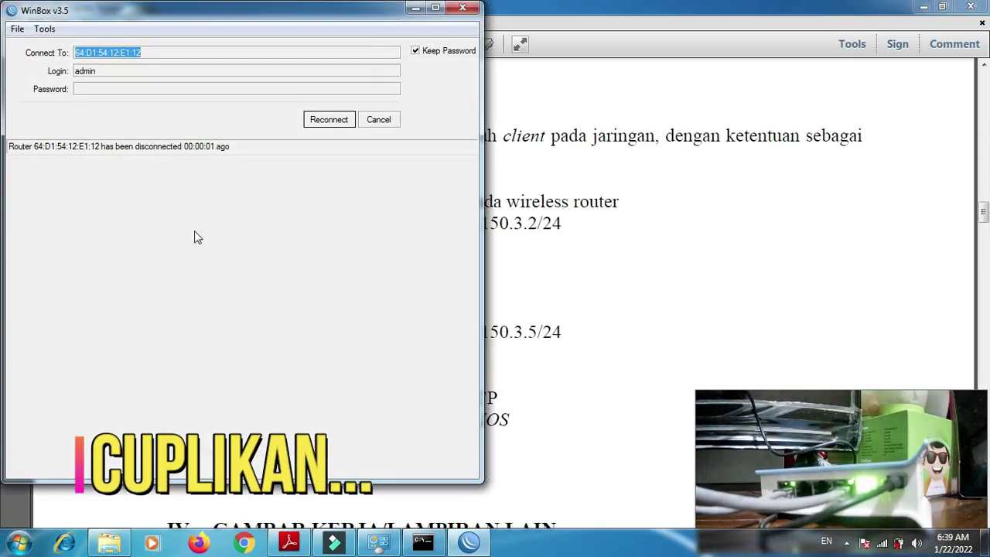
# - Reconnect WinBox to the router and list its IP addresses with 'ip address print'
pyautogui.click(332, 122)
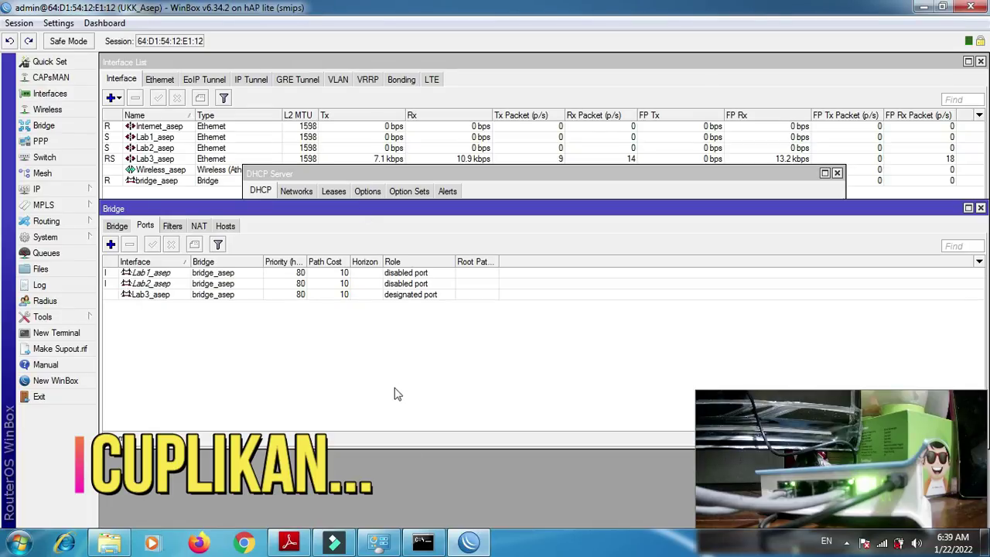
pyautogui.click(423, 544)
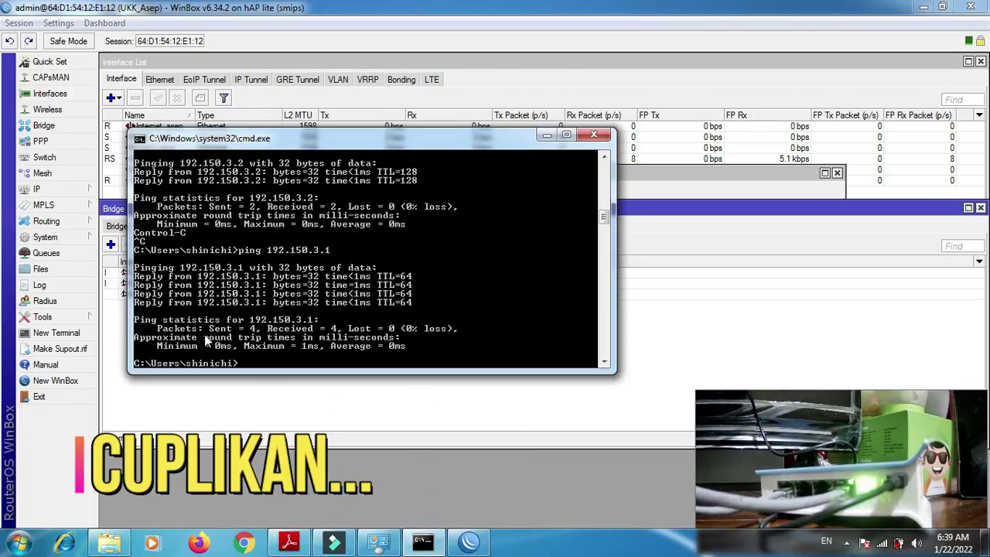
pyautogui.click(58, 334)
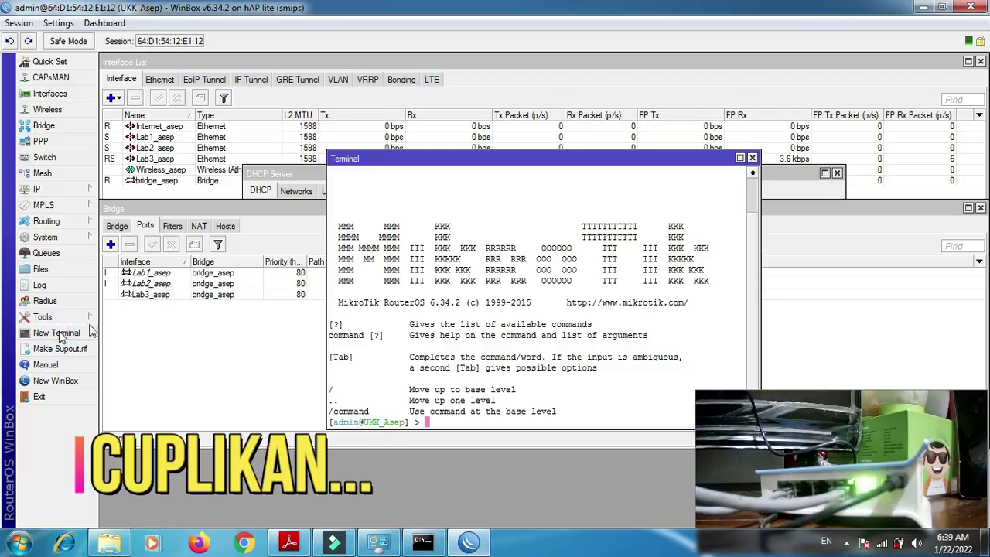
pyautogui.write('ip')
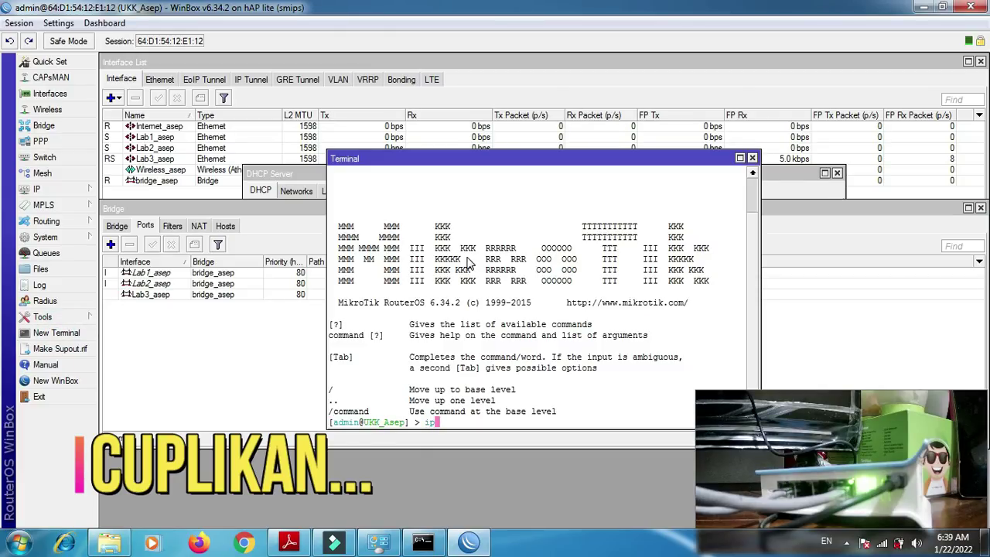
pyautogui.write(' address print')
pyautogui.press('Return')
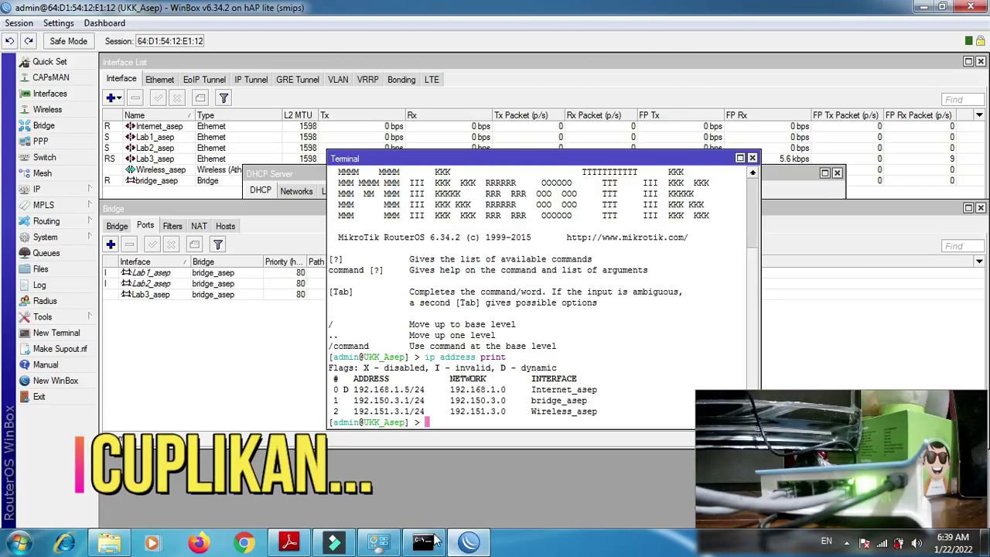
# - In the laptop's command prompt, run ipconfig and ping the 192.150.3.1 gateway
pyautogui.click(425, 541)
pyautogui.write('ipconfig')
pyautogui.press('Return')
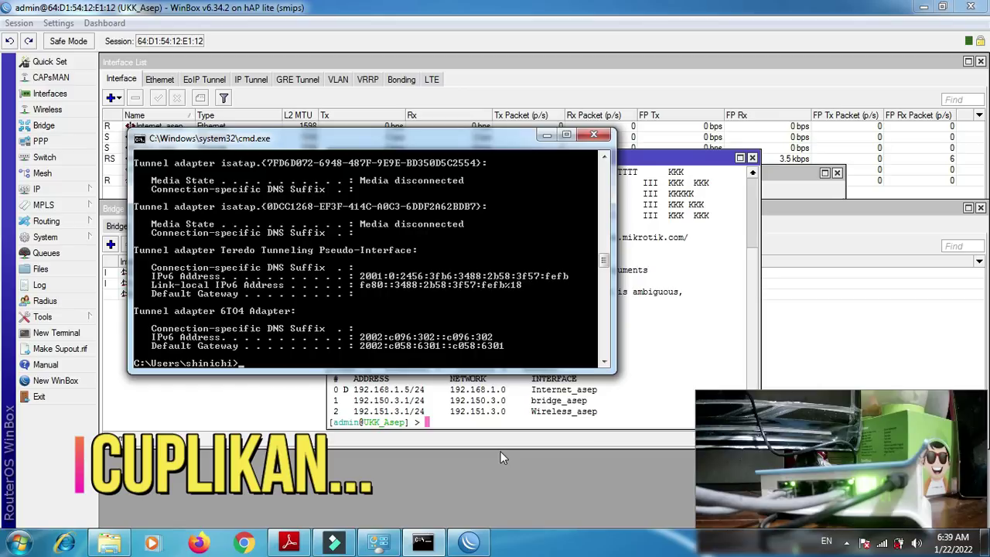
pyautogui.write('ping 192.150.3.1')
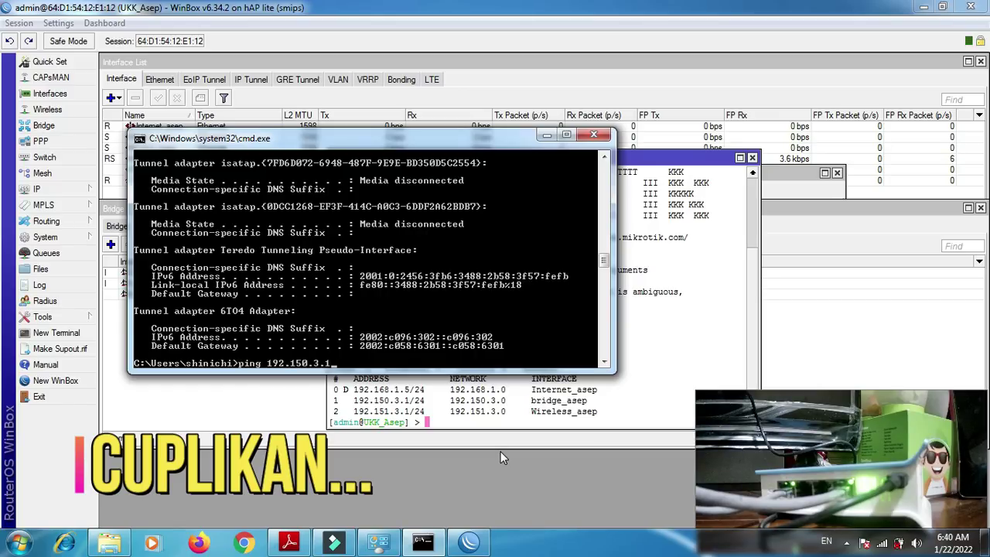
pyautogui.press('Return')
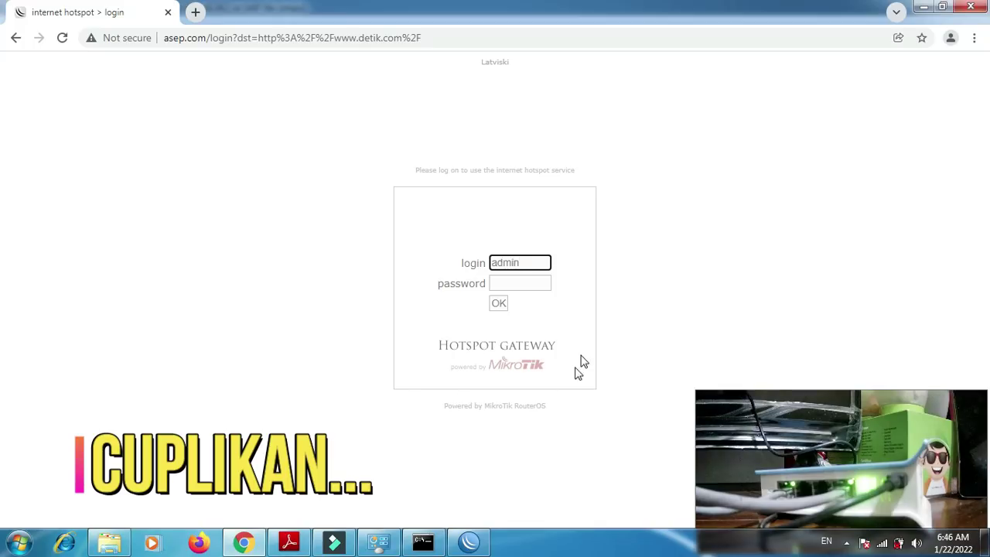
# - Submit the admin credentials on the MikroTik hotspot login page
pyautogui.click(500, 305)
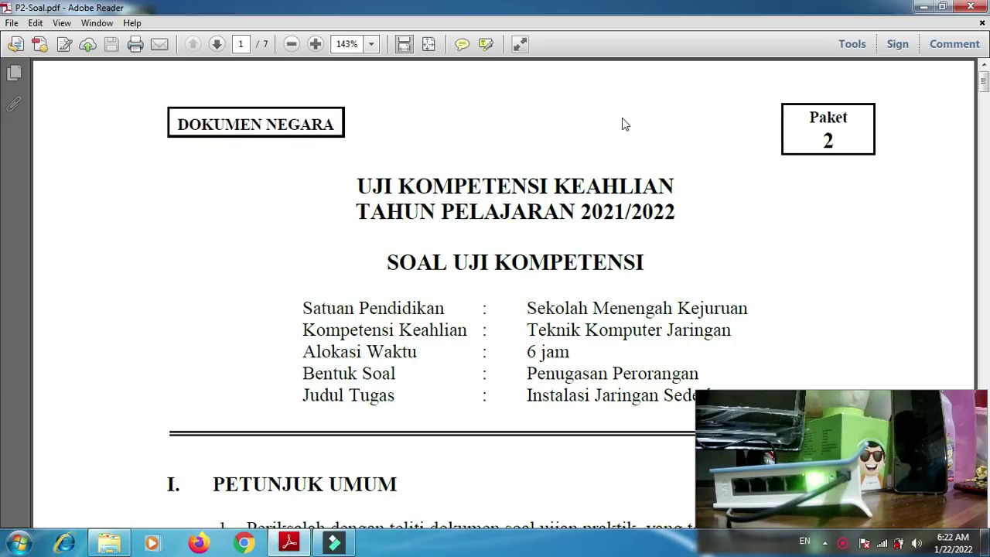
# - Highlight 'Teknik Komputer Jaringan' and scroll through the equipment table down to page 2
pyautogui.moveTo(529, 332); pyautogui.dragTo(714, 340)
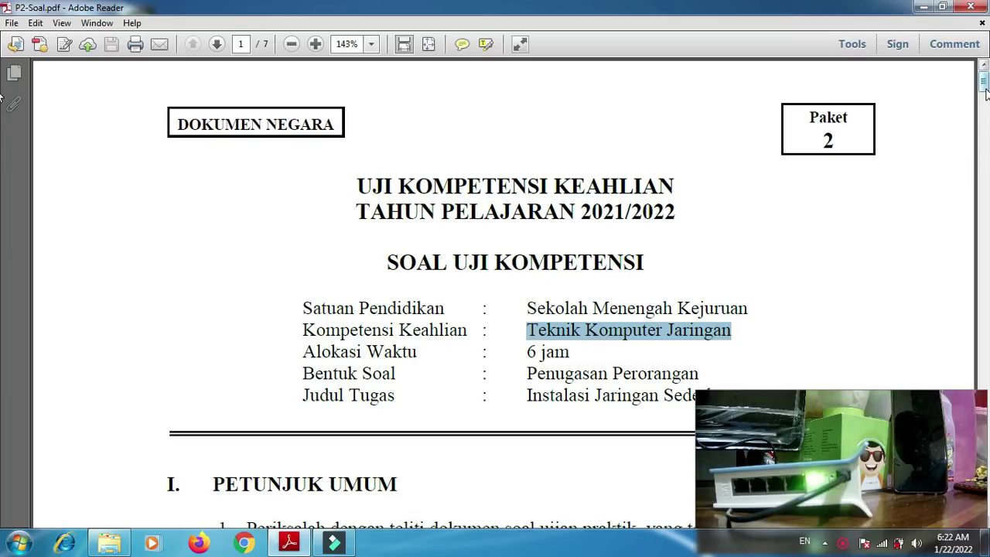
pyautogui.moveTo(984, 86); pyautogui.dragTo(986, 119)
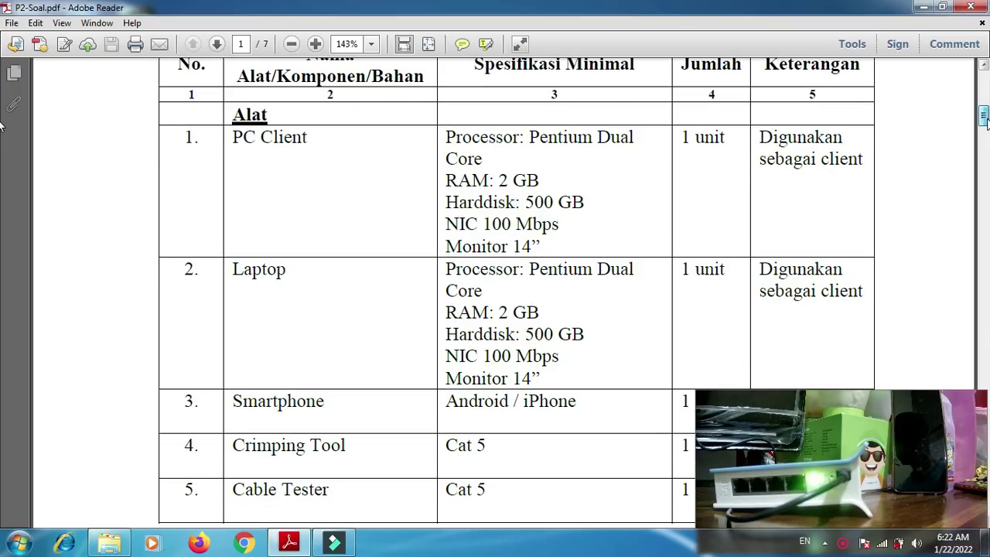
pyautogui.moveTo(986, 119); pyautogui.dragTo(985, 132)
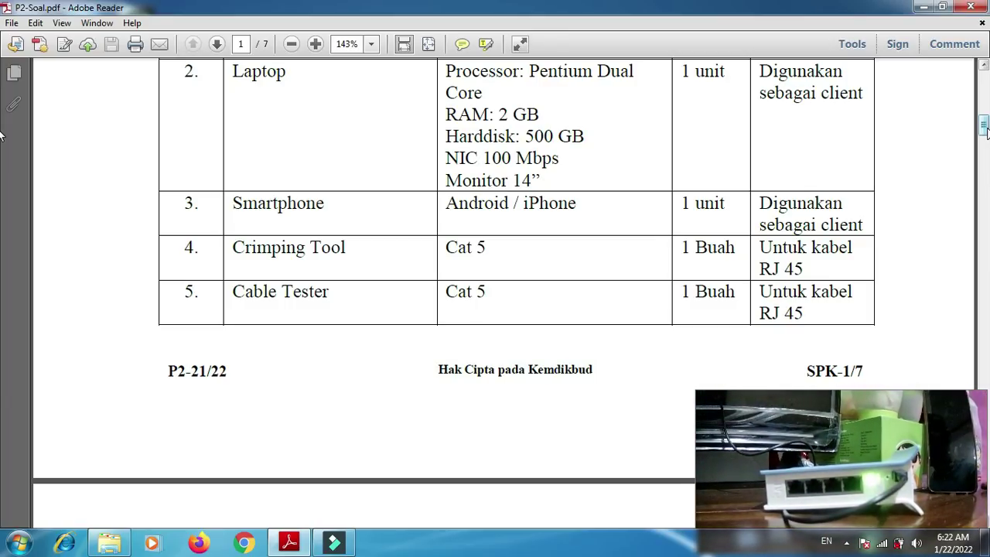
pyautogui.moveTo(986, 133); pyautogui.dragTo(986, 152)
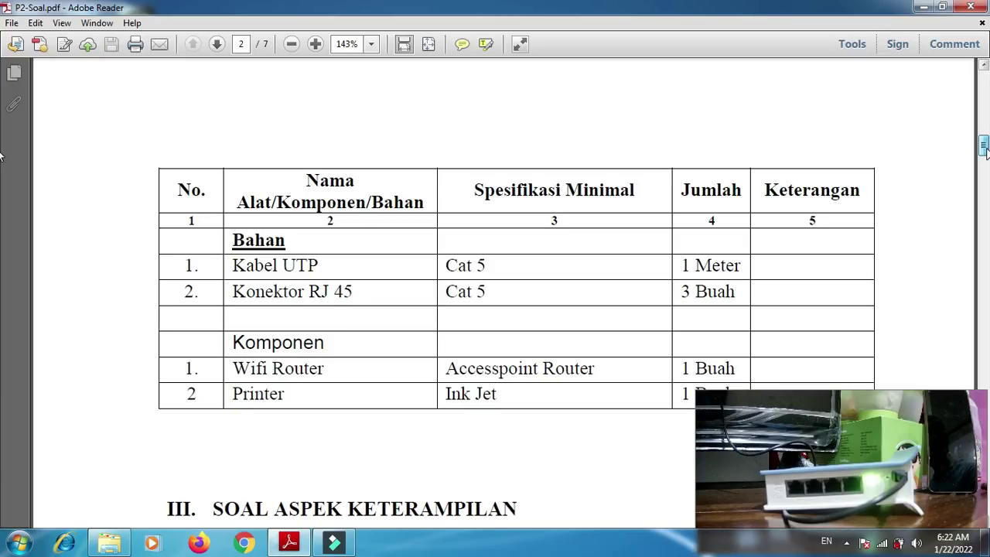
pyautogui.moveTo(987, 152); pyautogui.dragTo(987, 157)
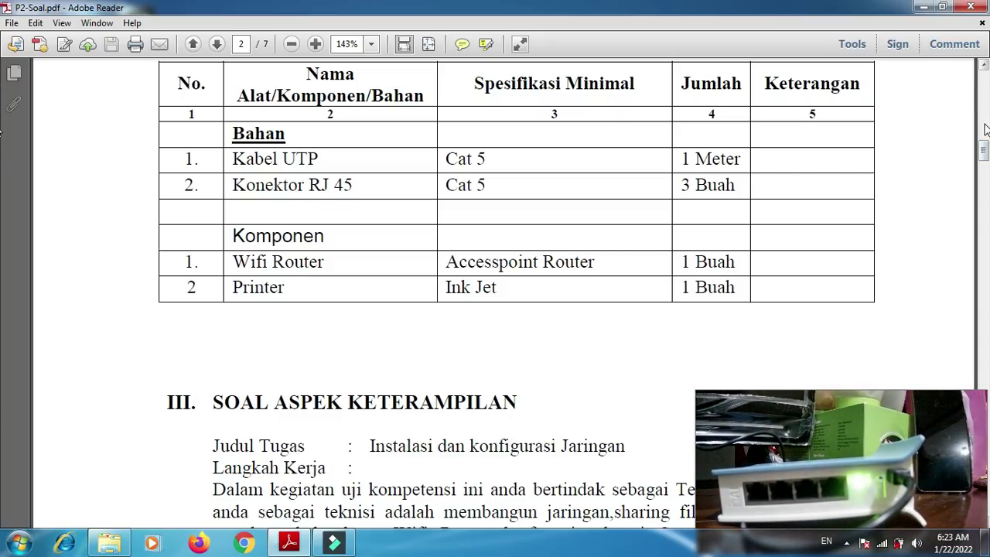
# - Scroll past the task list to the Section IV network topology diagram on page 3
pyautogui.scroll(-3, 985, 155)
pyautogui.moveTo(985, 154); pyautogui.dragTo(985, 234)
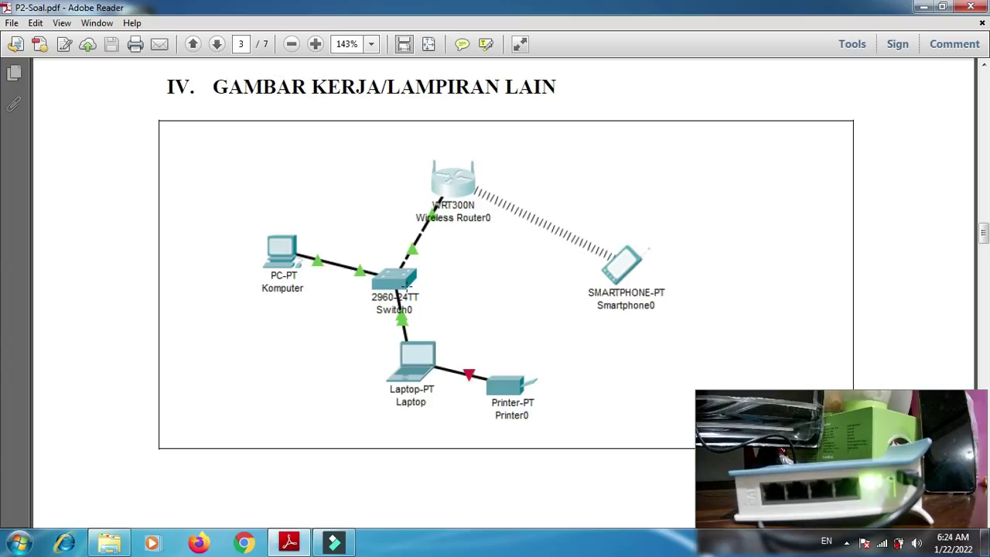
# - Scroll back to page 2's Judul Tugas section with the PC 1 and PC 2 IP configuration
pyautogui.click(984, 232)
pyautogui.moveTo(984, 232); pyautogui.dragTo(984, 169)
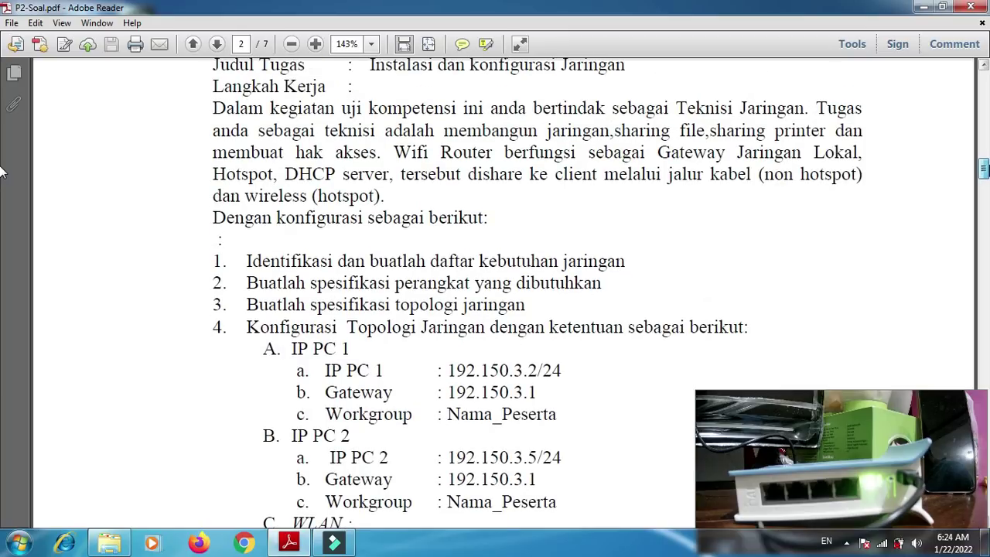
pyautogui.scroll(1, 3, 171)
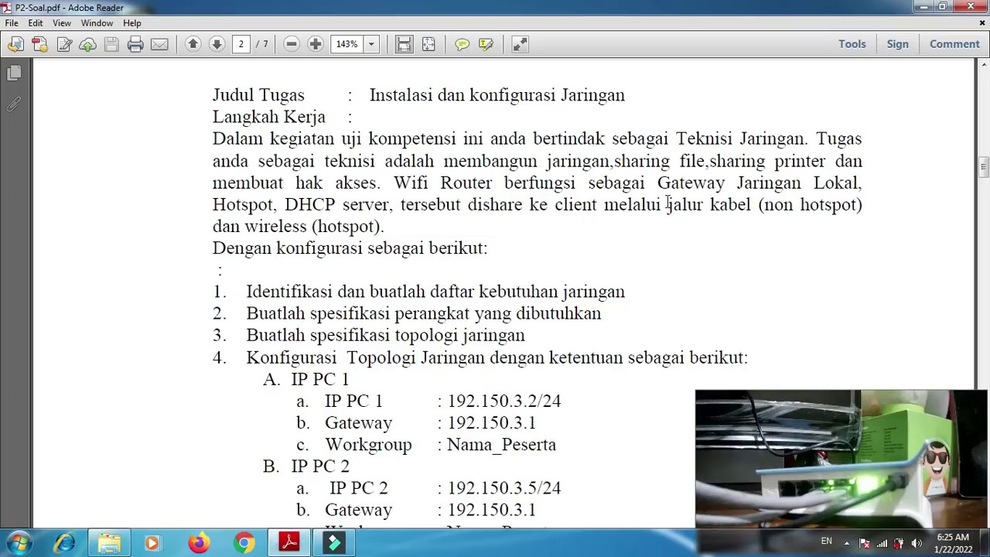
# - Launch WinBox from the desktop and allow it to run through the Windows firewall
pyautogui.click(926, 9)
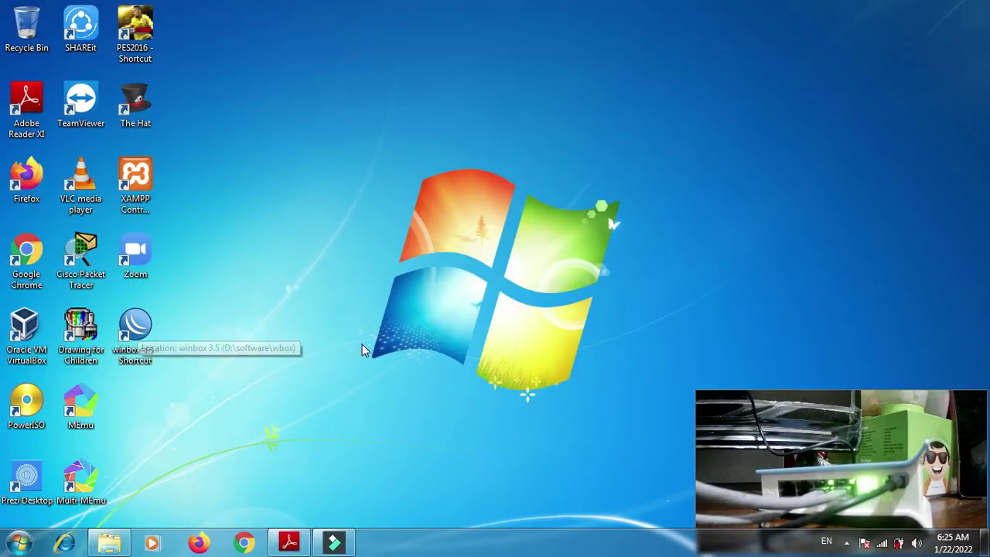
pyautogui.doubleClick(146, 331)
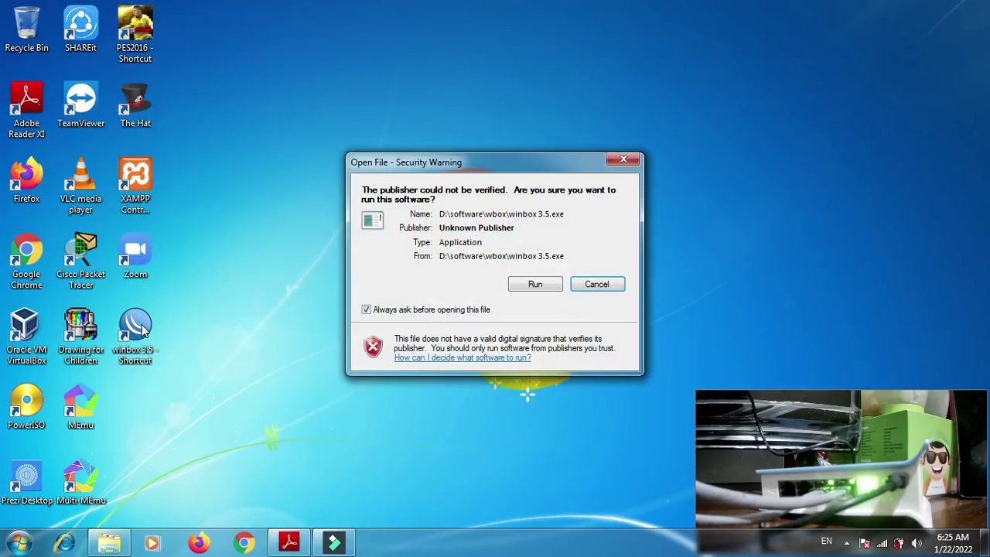
pyautogui.click(535, 284)
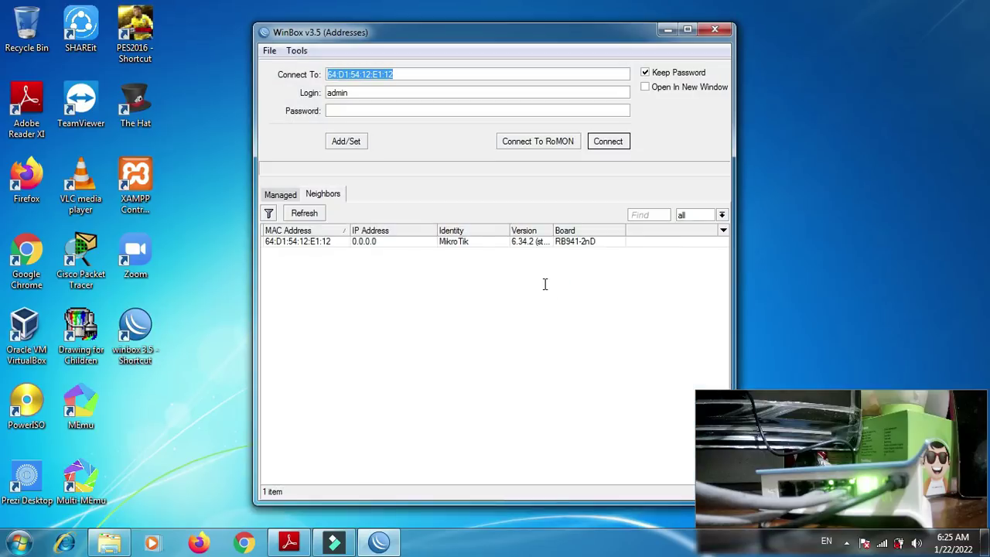
pyautogui.click(601, 399)
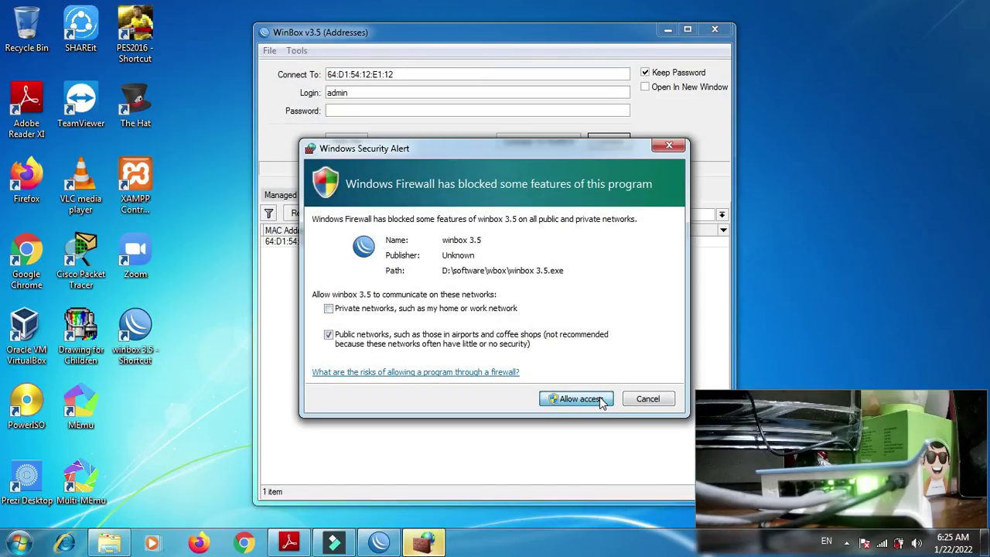
pyautogui.click(600, 400)
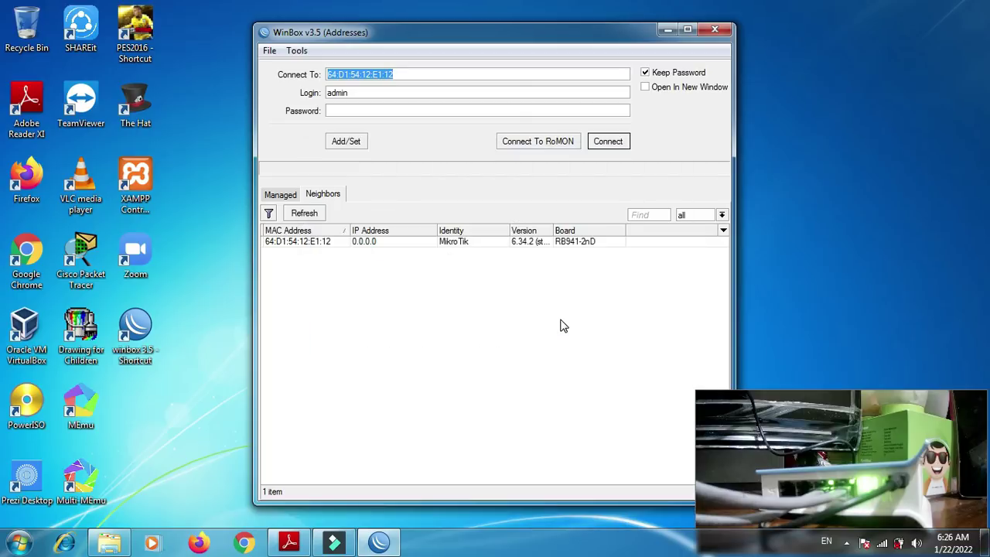
# - Refresh the neighbours list and connect to the MikroTik hAP lite by MAC address as admin
pyautogui.click(289, 242)
pyautogui.click(281, 194)
pyautogui.click(310, 195)
pyautogui.click(304, 214)
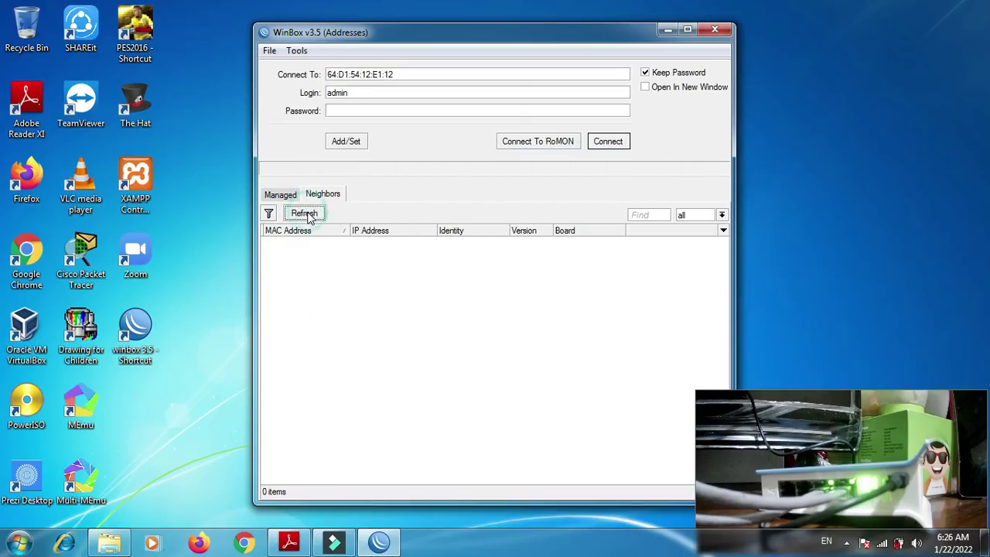
pyautogui.click(304, 244)
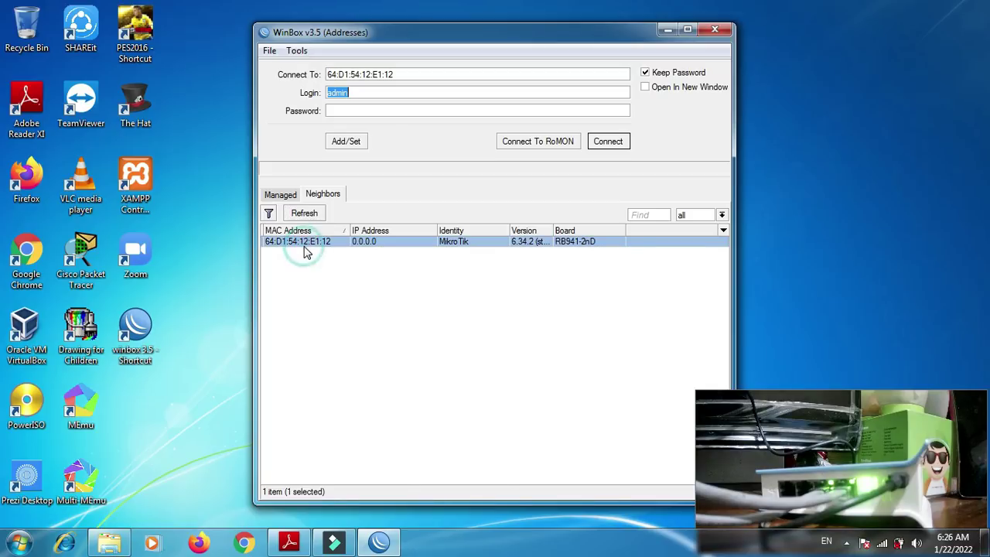
pyautogui.click(608, 141)
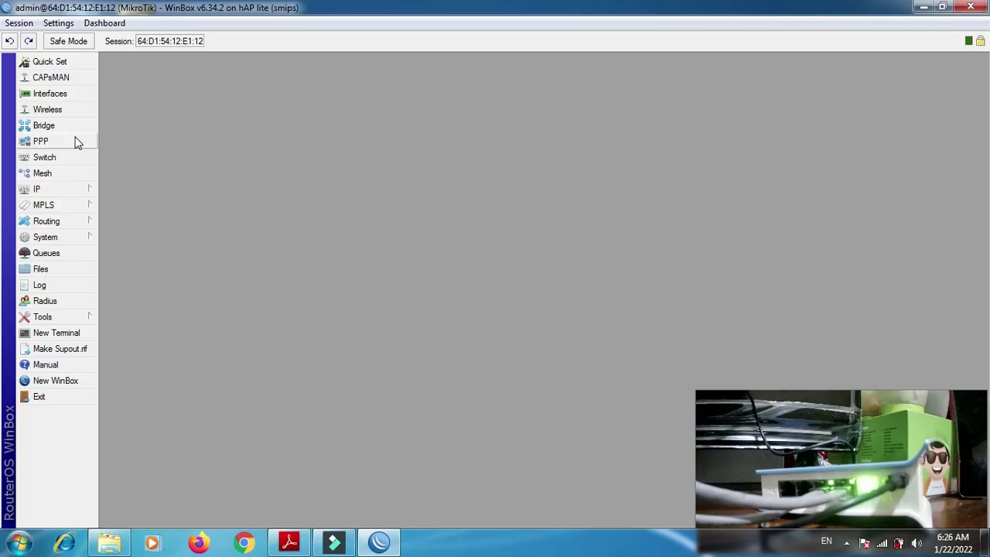
# - Set the router identity to UKK_ followed by the student's name and apply it
pyautogui.click(304, 545)
pyautogui.click(304, 544)
pyautogui.click(87, 239)
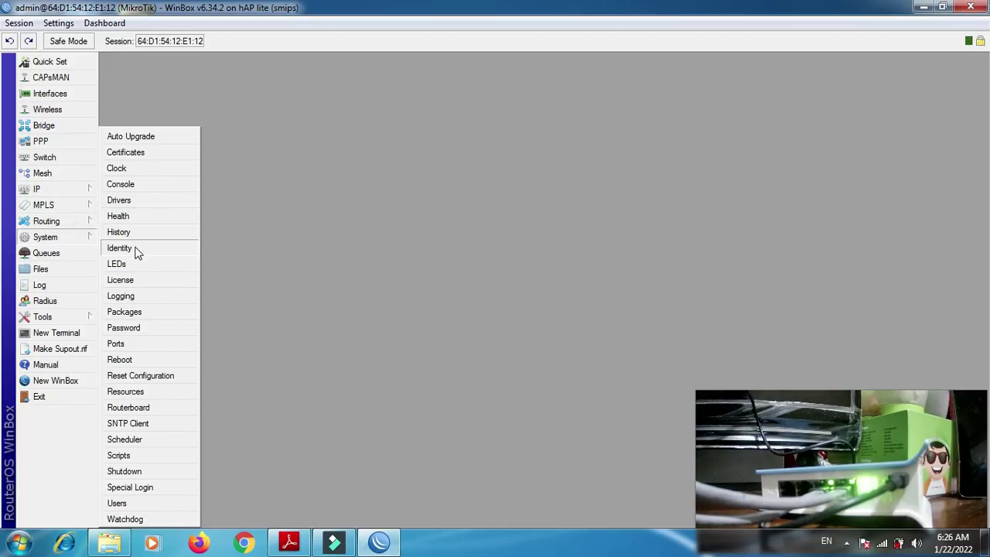
pyautogui.click(135, 250)
pyautogui.write('UKK_Asep')
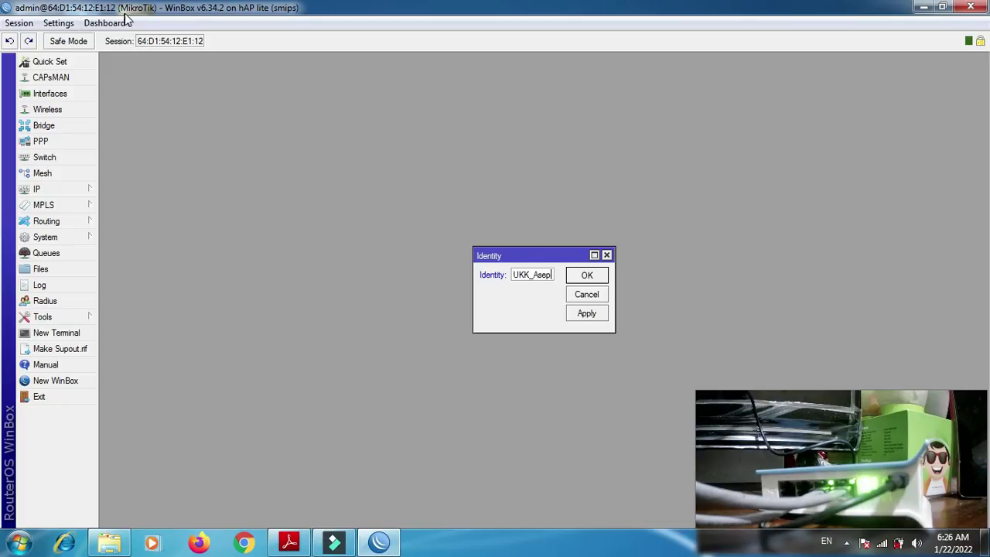
pyautogui.click(589, 317)
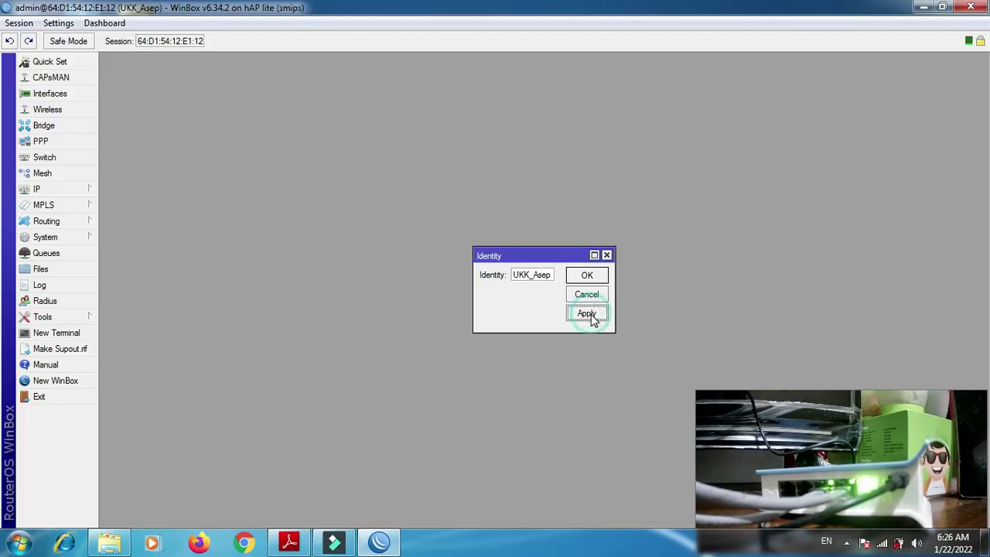
pyautogui.click(573, 277)
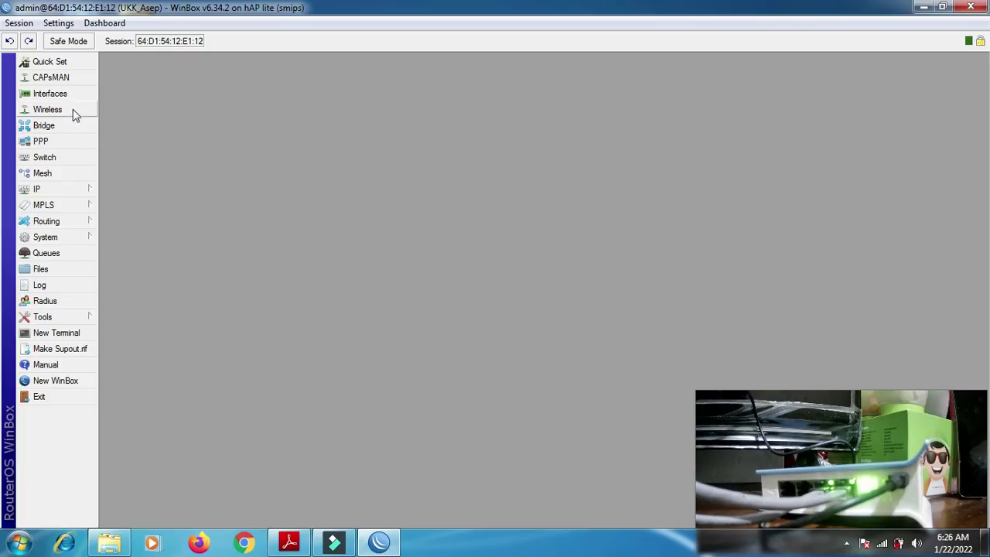
# - Show the Interface List with ether1–ether4 and the disabled wlan1, positioned higher in the workspace
pyautogui.click(56, 94)
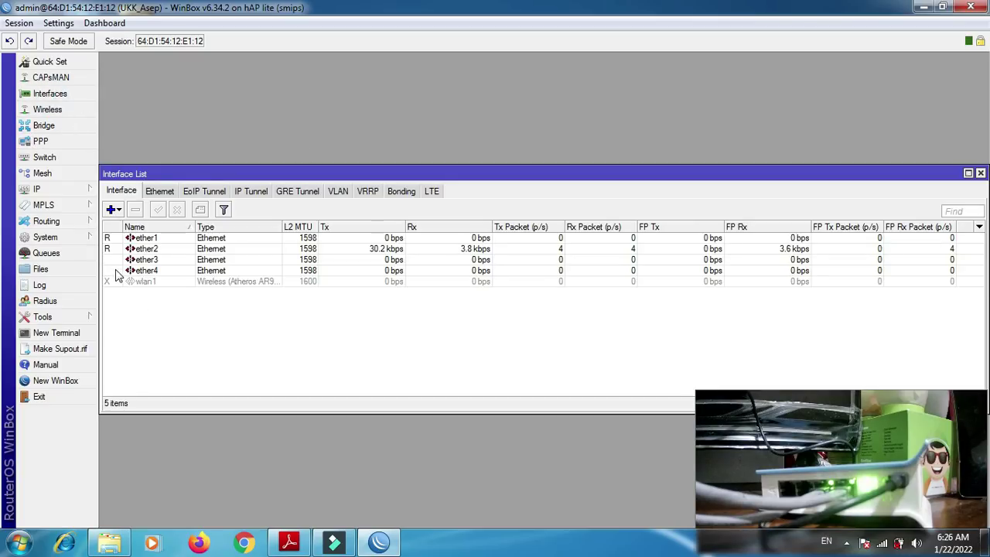
pyautogui.moveTo(239, 177); pyautogui.dragTo(239, 61)
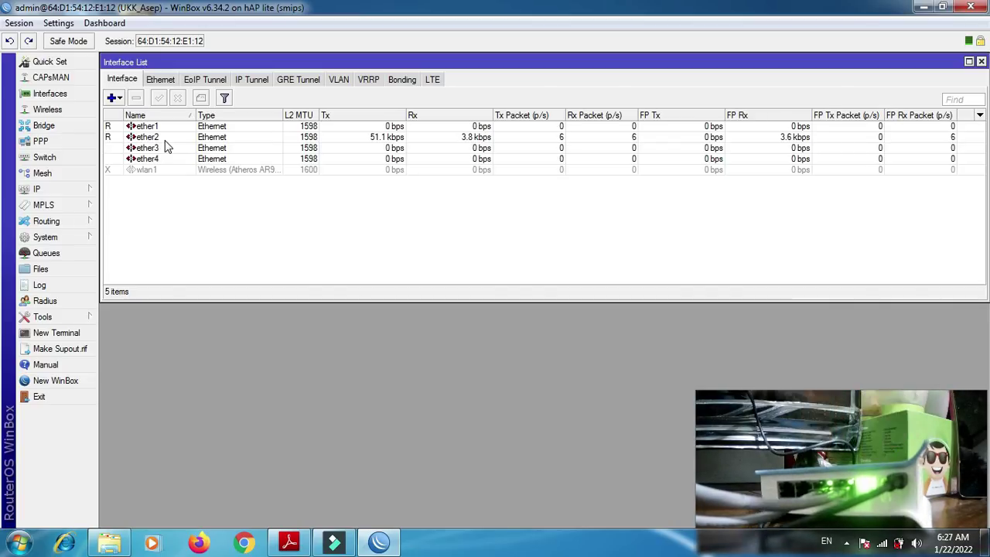
# - Rename ether1 to Internet_ and ether2 to Lab1_, each followed by the student's name
pyautogui.doubleClick(146, 126)
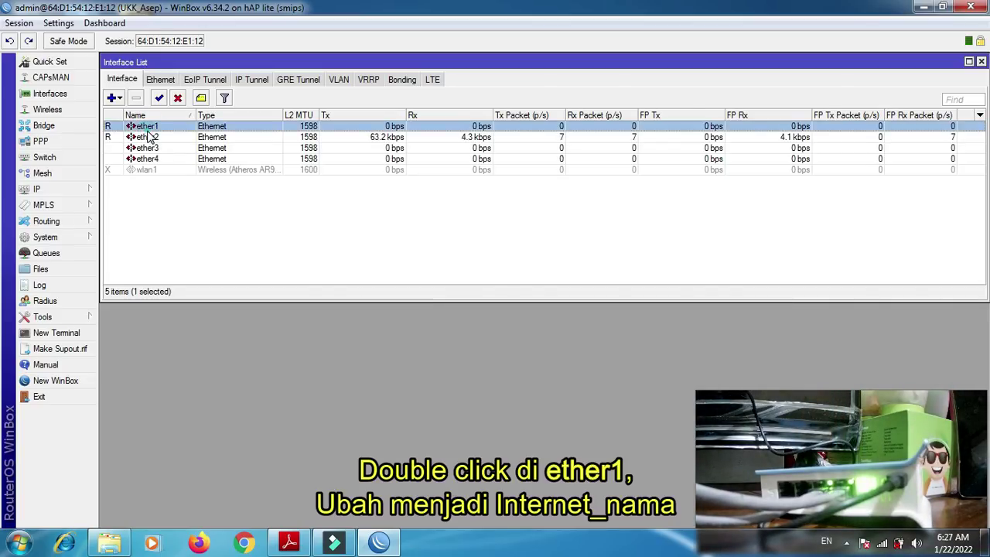
pyautogui.write('Internet_asep')
pyautogui.press('Return')
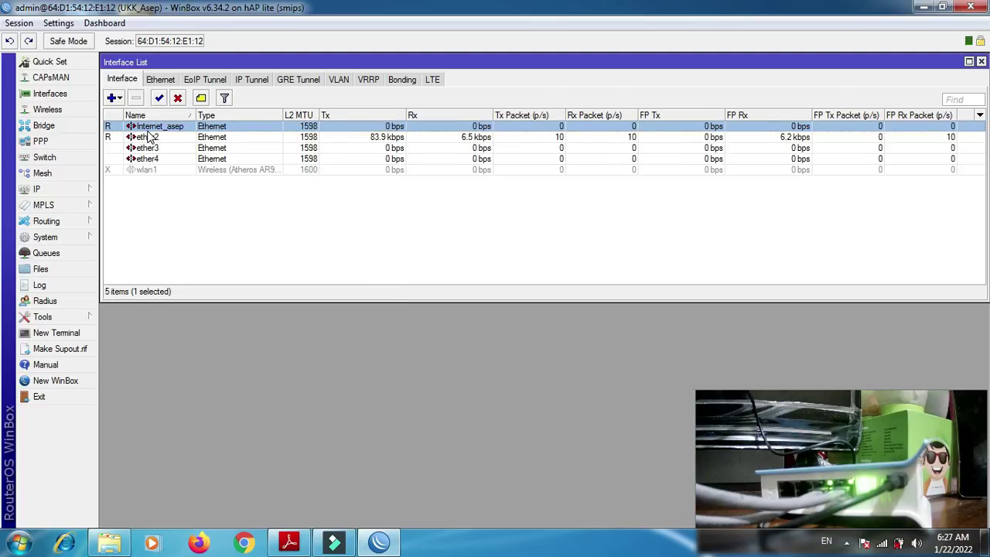
pyautogui.doubleClick(149, 138)
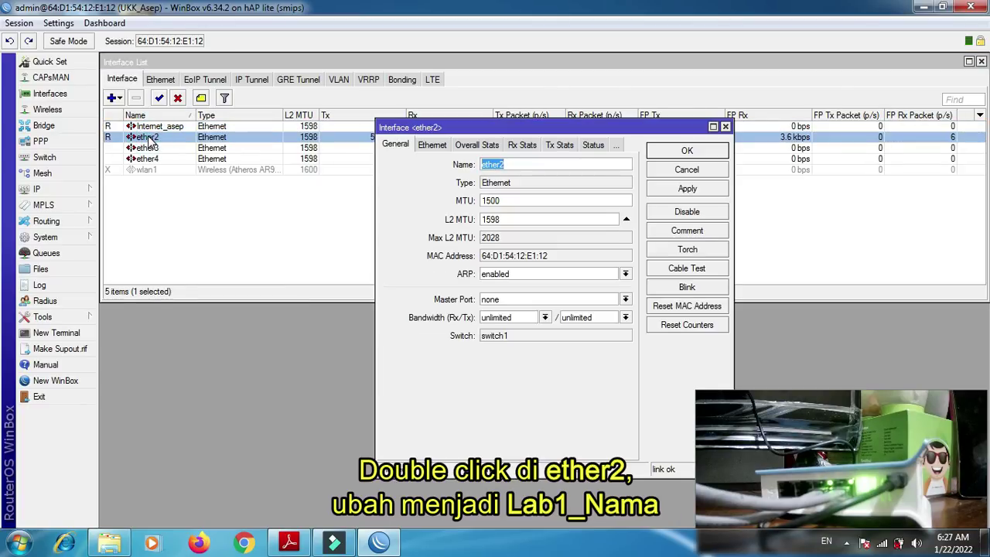
pyautogui.write('la')
pyautogui.write('1_asep')
pyautogui.press('Return')
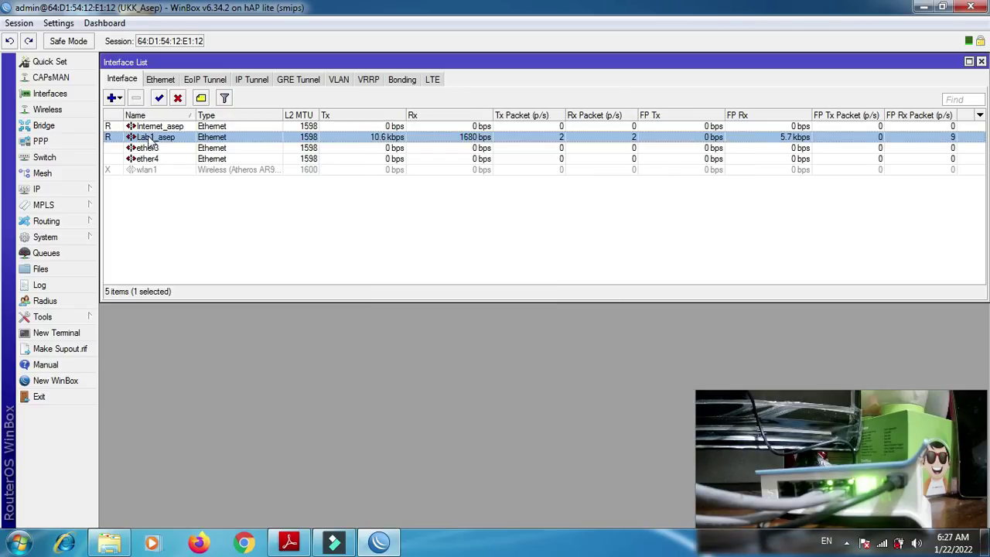
# - Rename interface ether3 to Lab2_nama
pyautogui.doubleClick(149, 150)
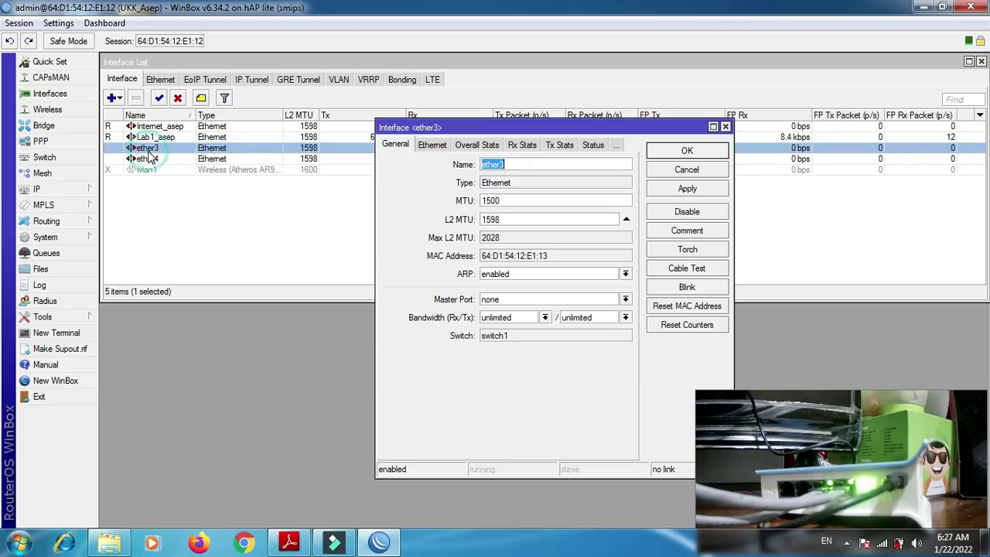
pyautogui.write('lab')
pyautogui.press('BackSpace')
pyautogui.press('BackSpace')
pyautogui.press('BackSpace')
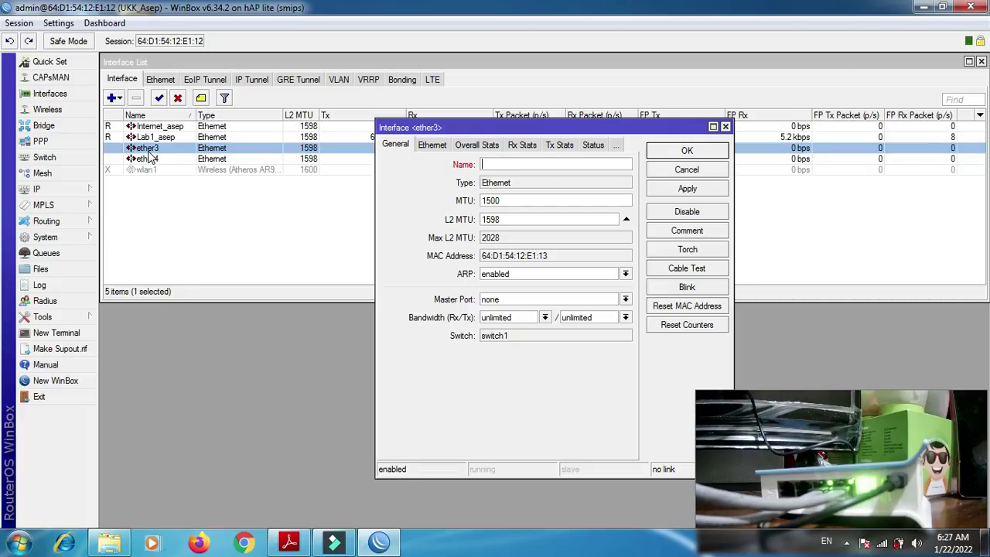
pyautogui.write('Lab2_asep')
pyautogui.press('BackSpace')
pyautogui.press('BackSpace')
pyautogui.press('BackSpace')
pyautogui.write('nama')
pyautogui.press('Return')
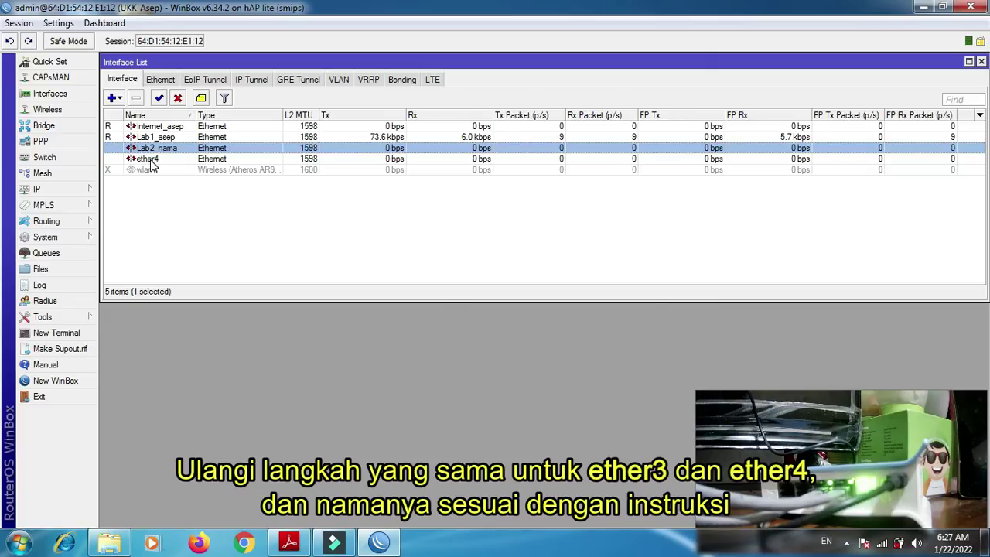
# - Rename ether4 to Lab3_ plus the student's name, then select the disabled wlan1
pyautogui.doubleClick(148, 158)
pyautogui.write('Lab')
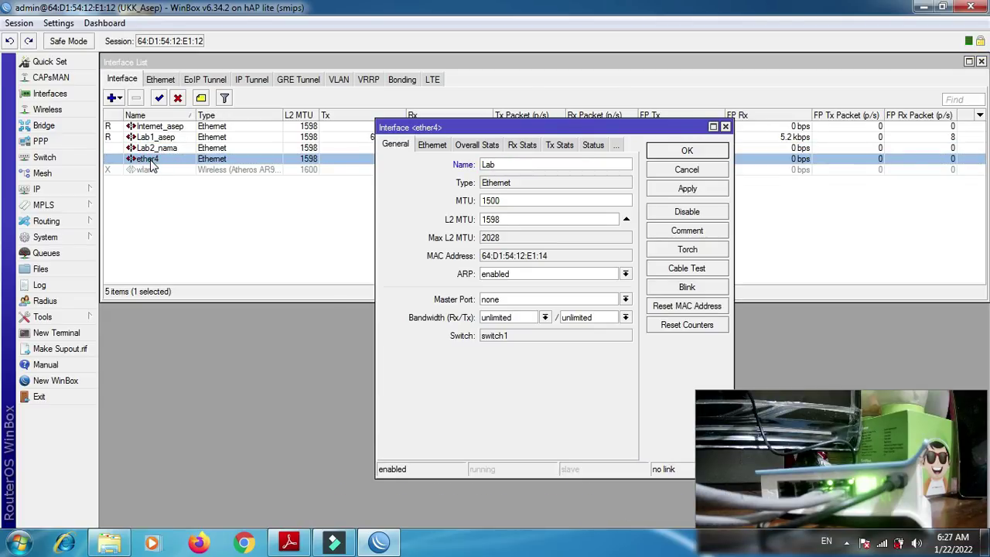
pyautogui.write('3_asep')
pyautogui.press('Return')
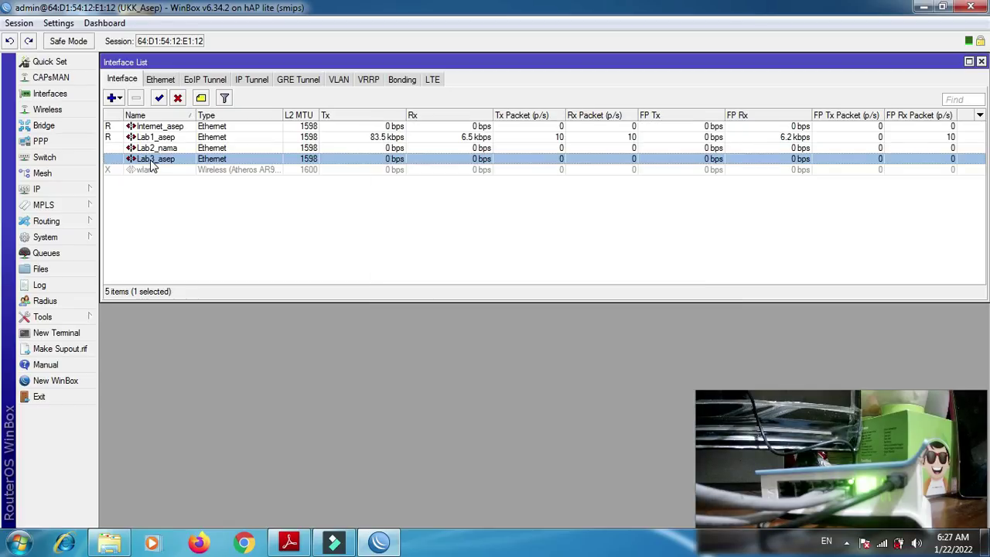
pyautogui.click(149, 172)
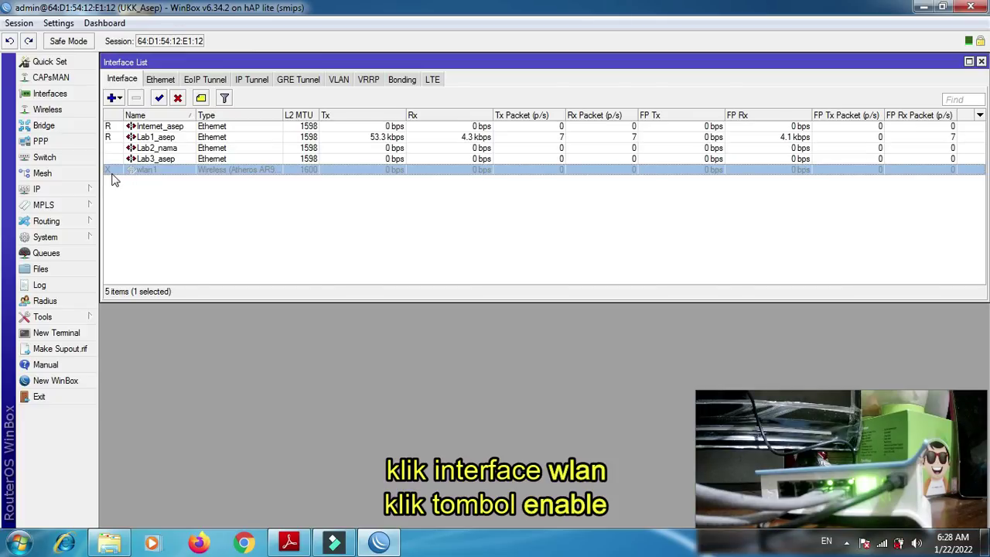
# - Enable wlan1 and rename it Wireless_ followed by the student's name
pyautogui.click(159, 99)
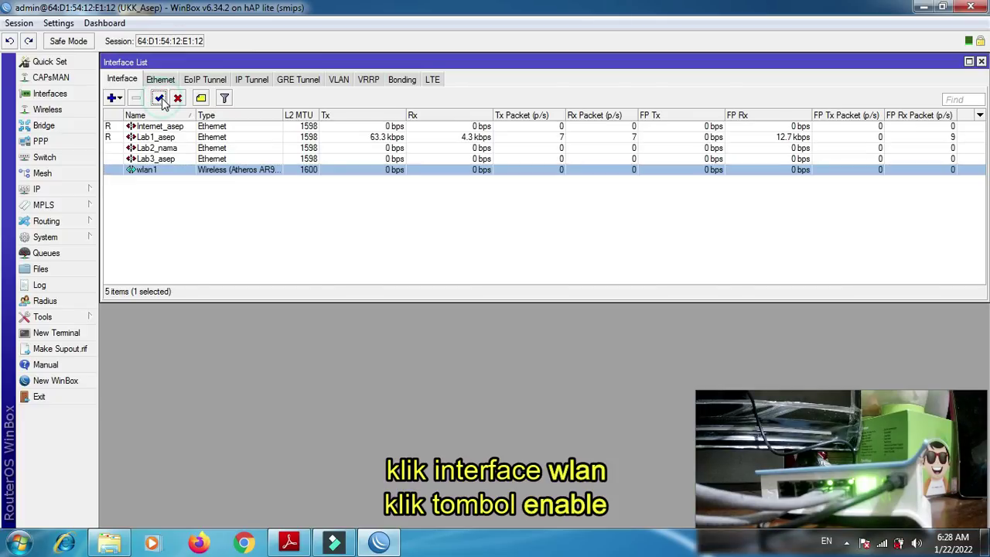
pyautogui.doubleClick(169, 177)
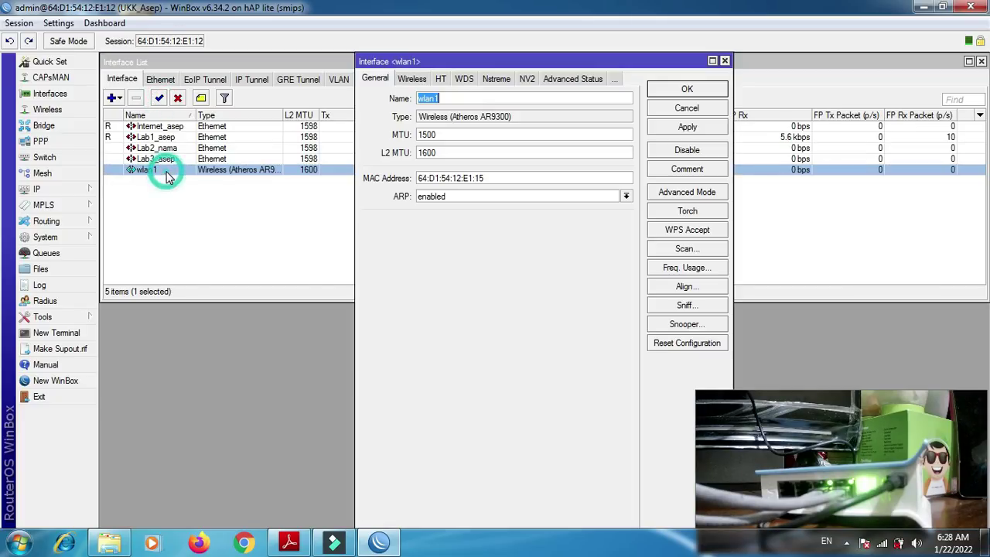
pyautogui.write('Wlreless')
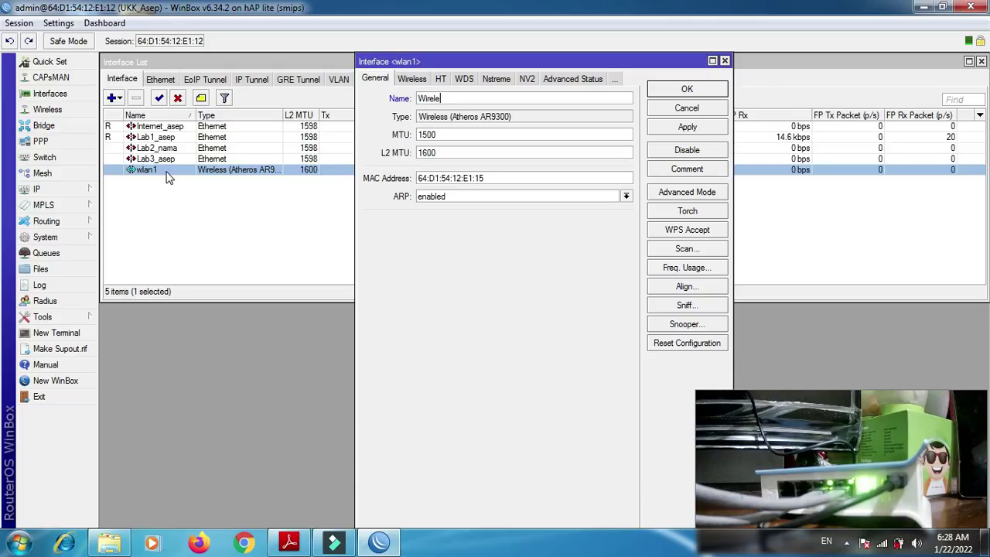
pyautogui.write('_asep')
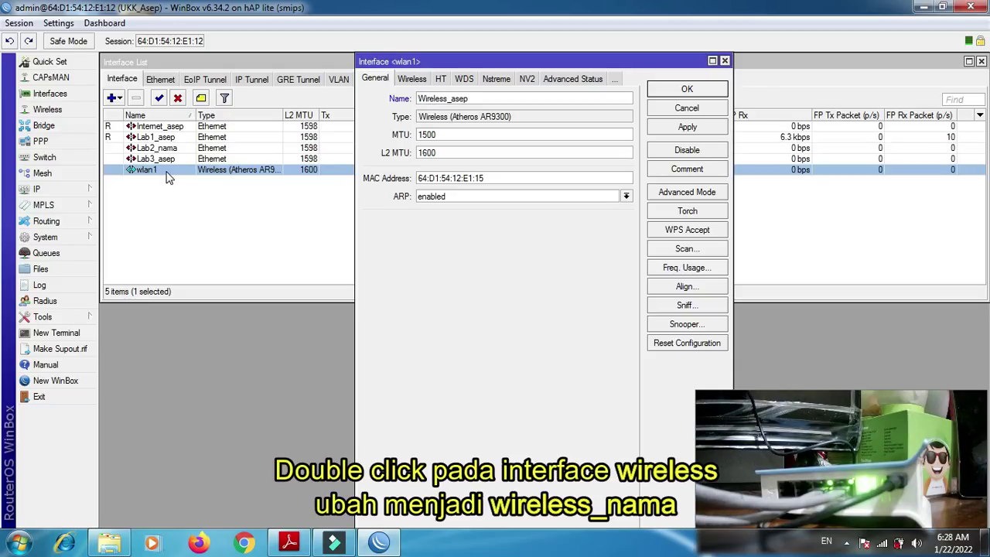
pyautogui.press('Return')
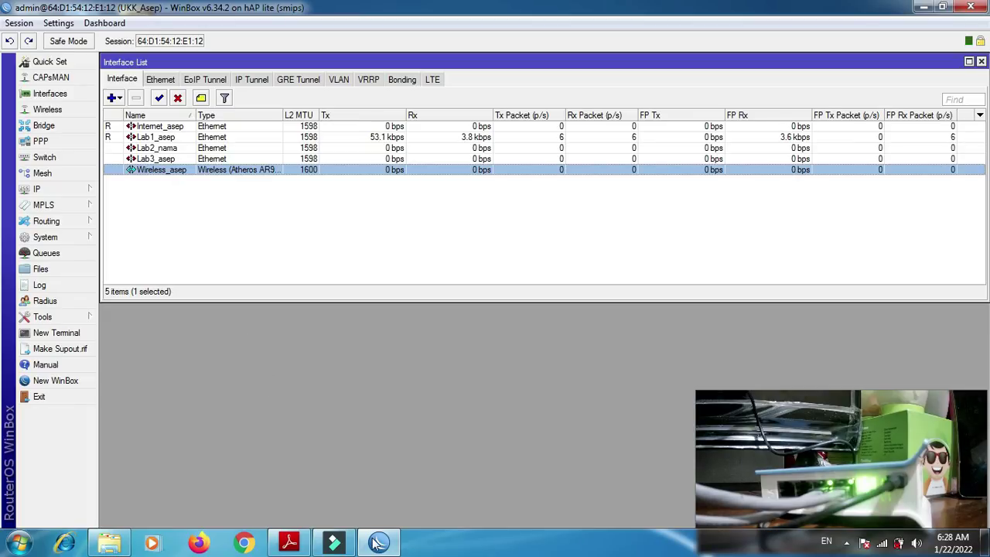
pyautogui.click(295, 548)
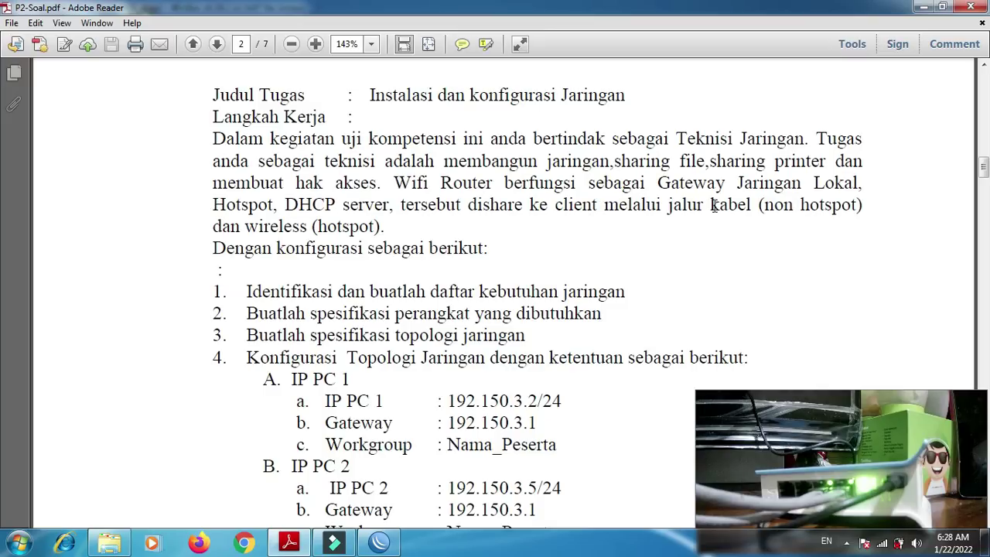
pyautogui.moveTo(760, 205); pyautogui.dragTo(857, 205)
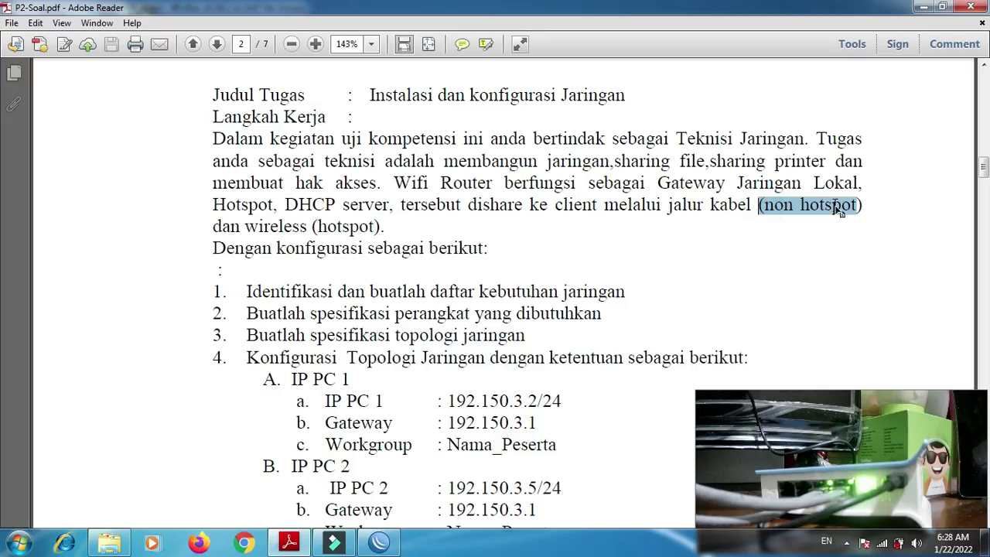
pyautogui.moveTo(318, 226); pyautogui.dragTo(385, 226)
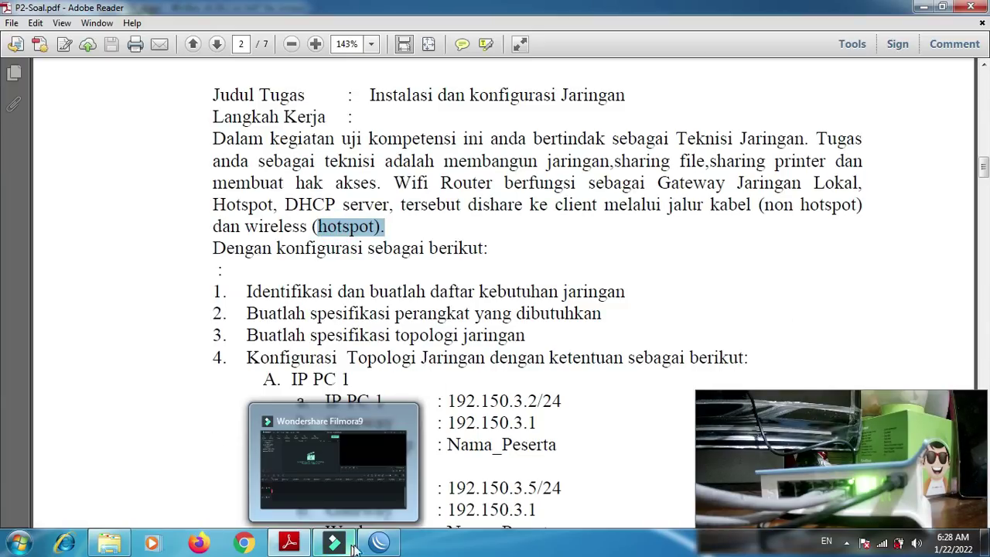
pyautogui.click(380, 544)
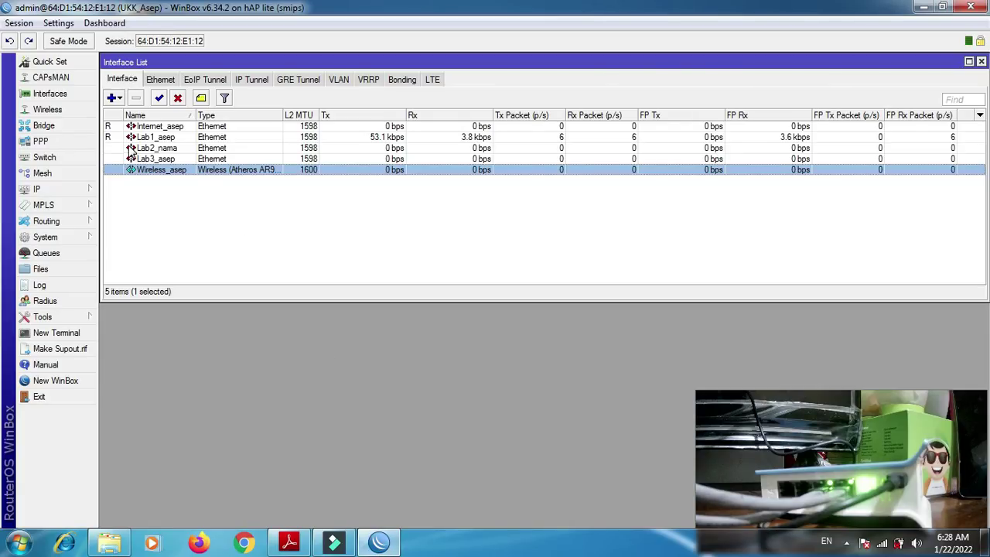
# - Add a DHCP client on the student-named Internet interface, obtaining address 192.168.1.5/24
pyautogui.click(62, 189)
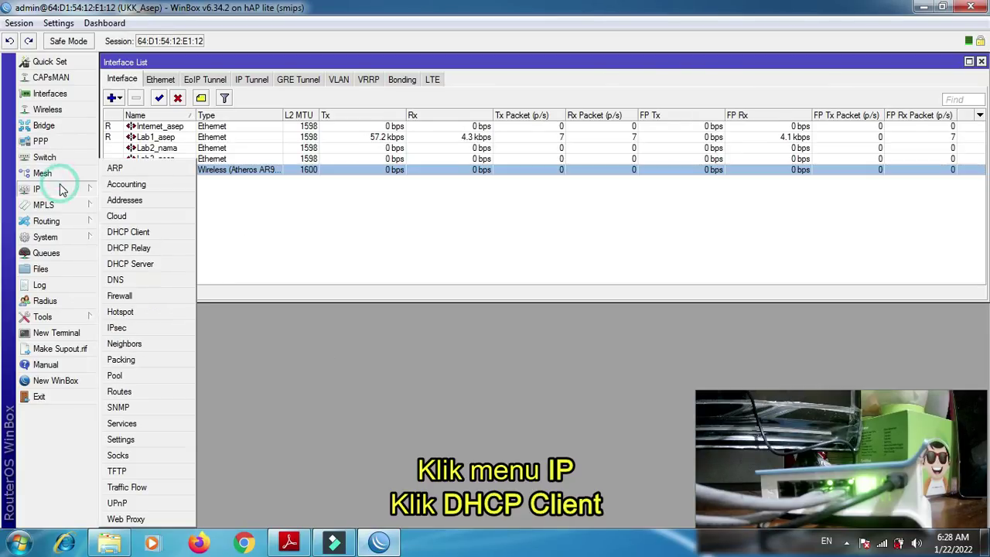
pyautogui.click(129, 235)
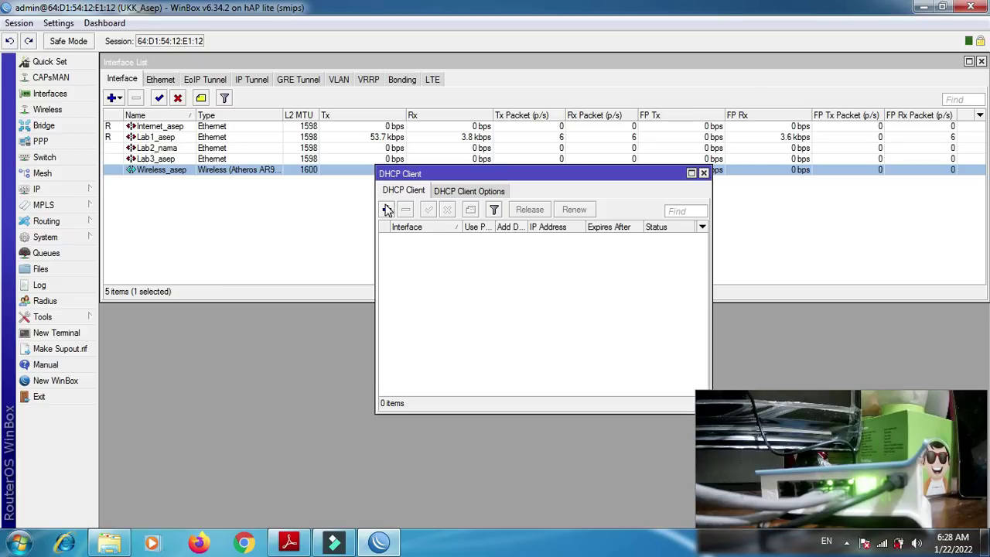
pyautogui.click(387, 210)
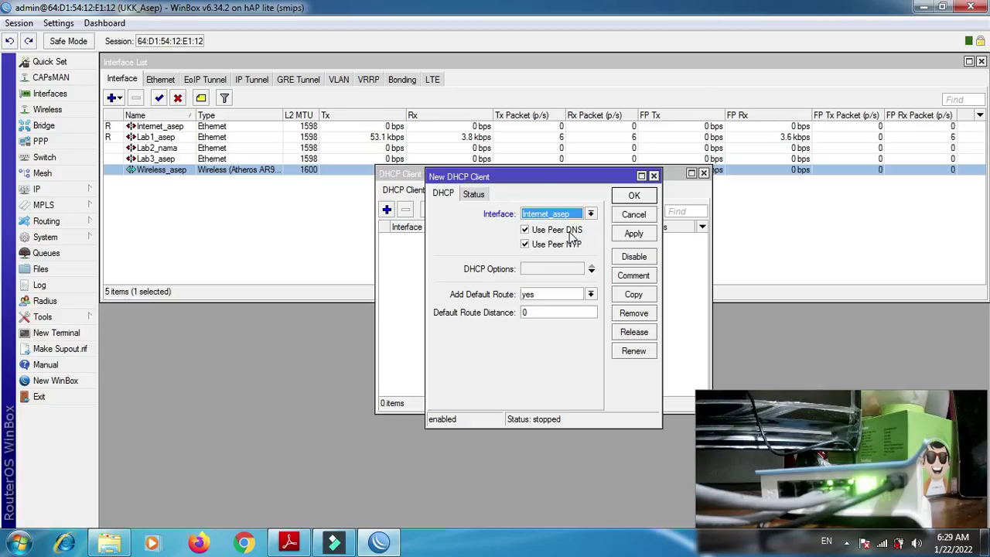
pyautogui.click(641, 234)
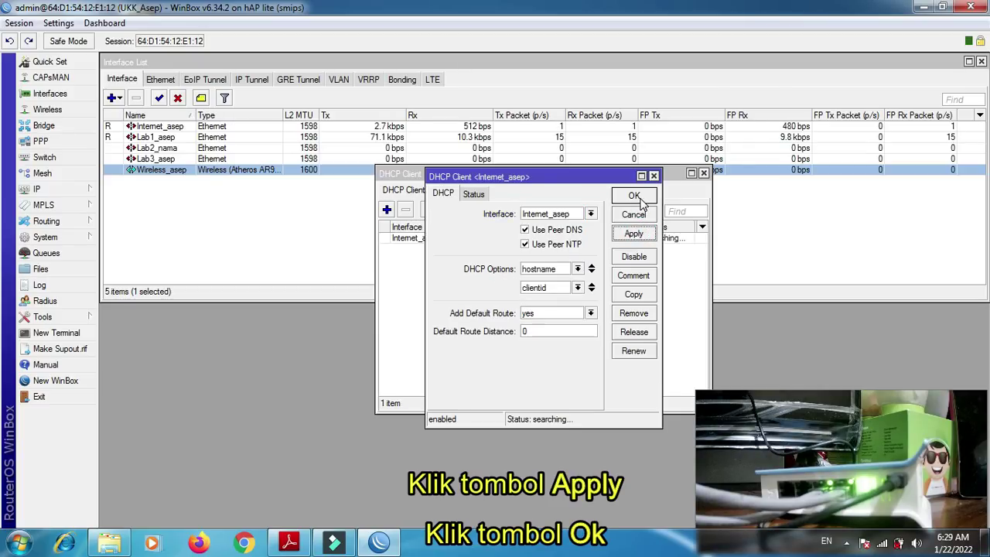
pyautogui.click(639, 199)
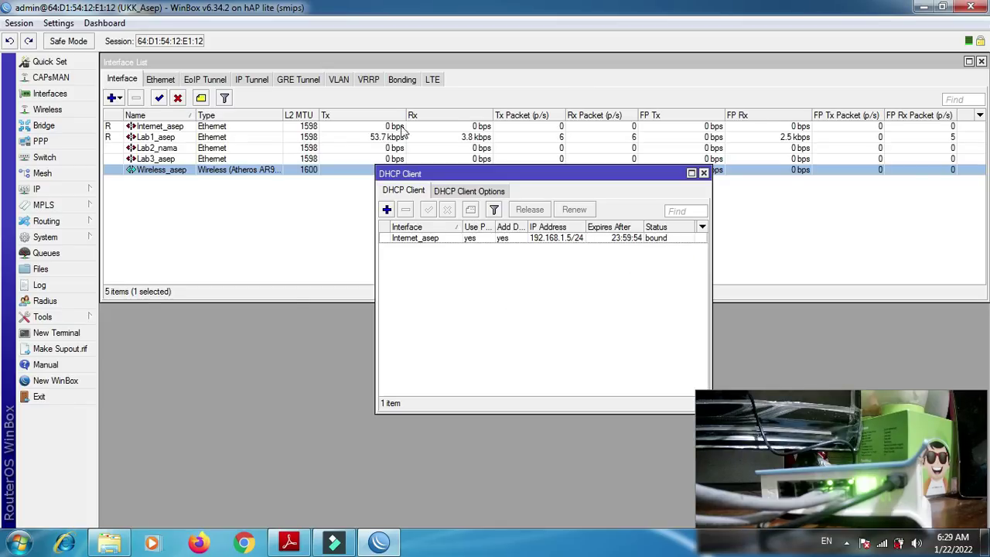
# - Ping 8.8.8.8 from a router terminal to confirm connectivity, then close the DHCP client list
pyautogui.click(53, 334)
pyautogui.write('ping 8.8.8.8')
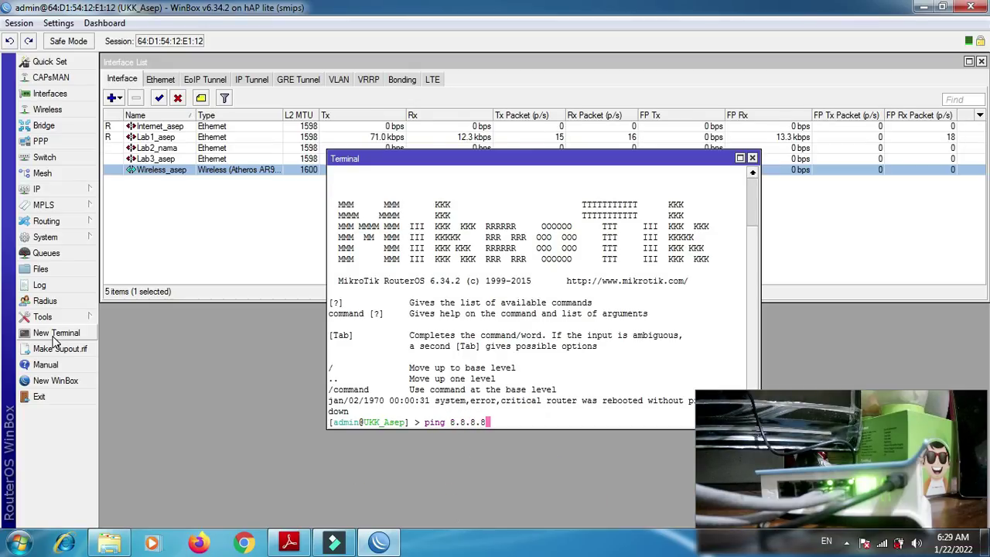
pyautogui.press('Return')
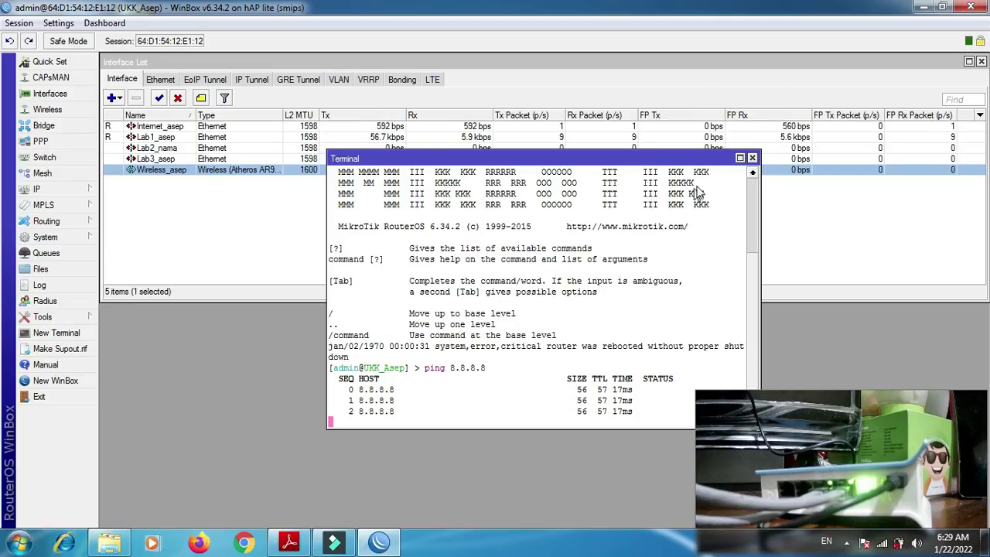
pyautogui.click(752, 159)
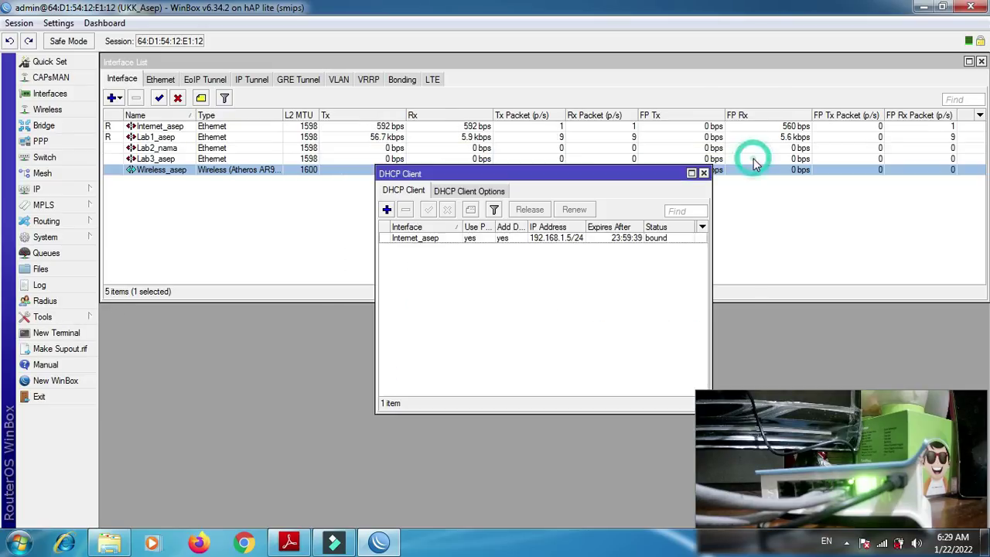
pyautogui.click(703, 173)
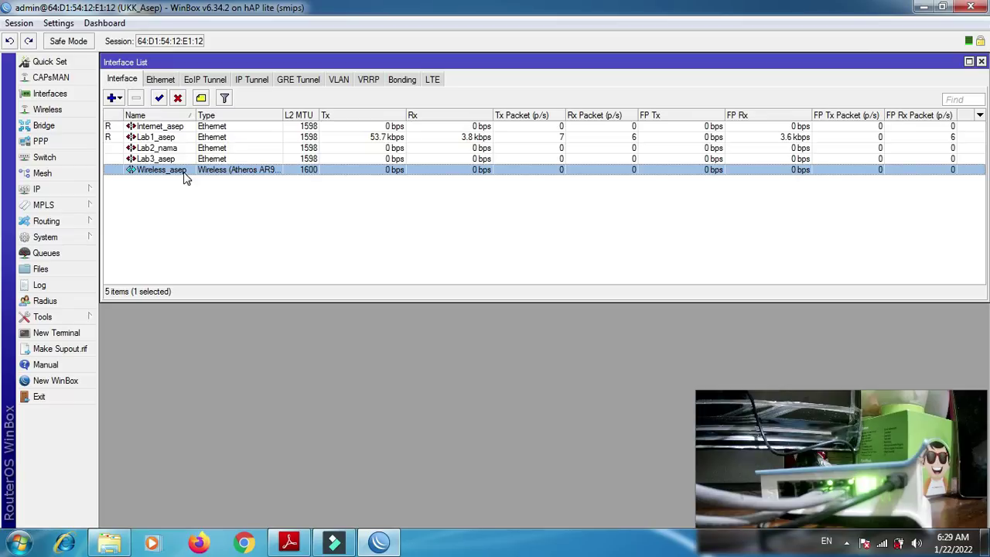
# - Add a NAT rule masquerading traffic out the student-named Internet interface, then close Firewall
pyautogui.click(39, 189)
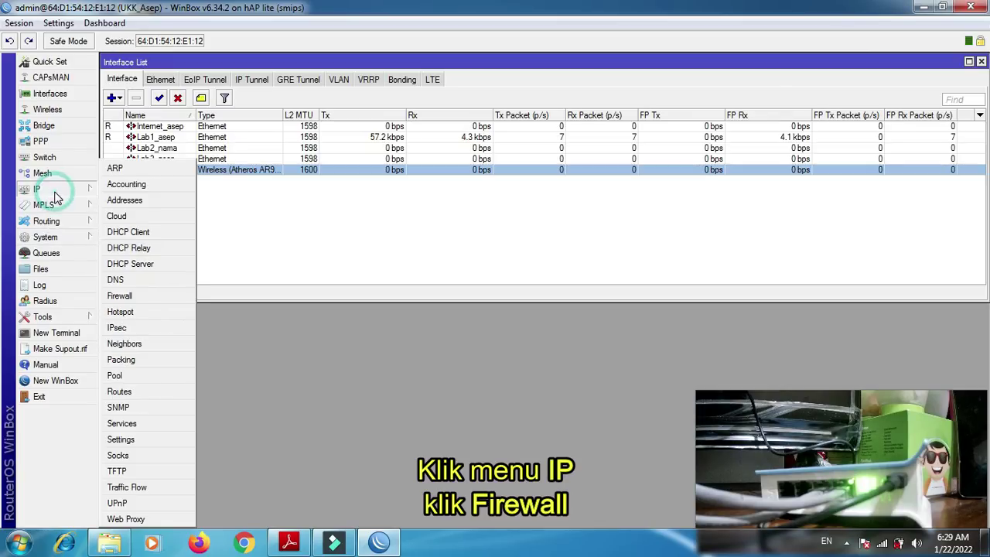
pyautogui.click(137, 297)
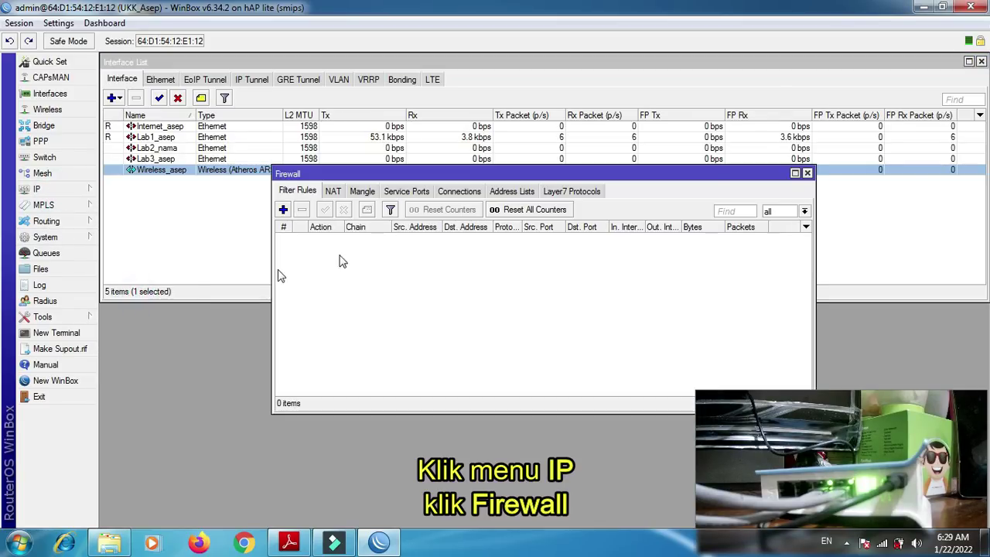
pyautogui.click(333, 192)
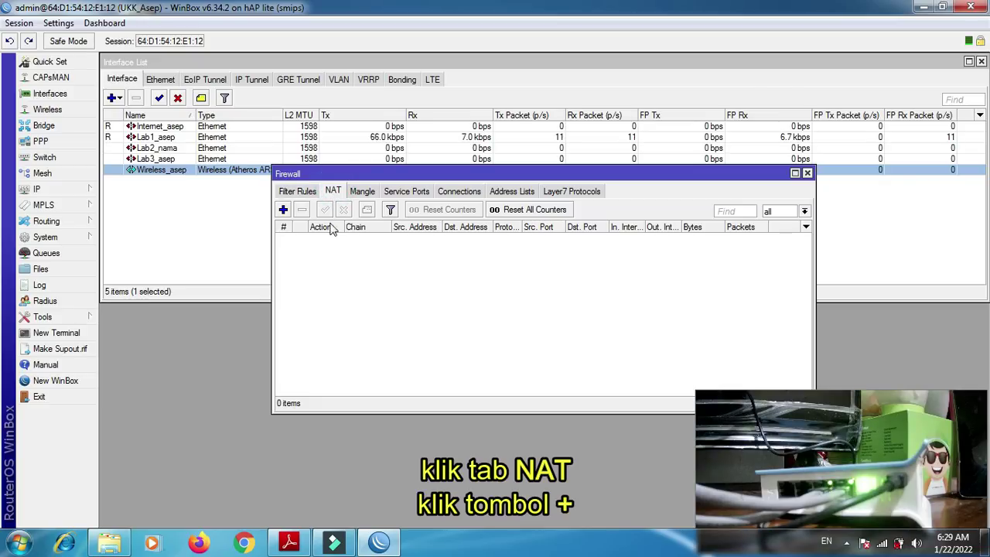
pyautogui.click(283, 209)
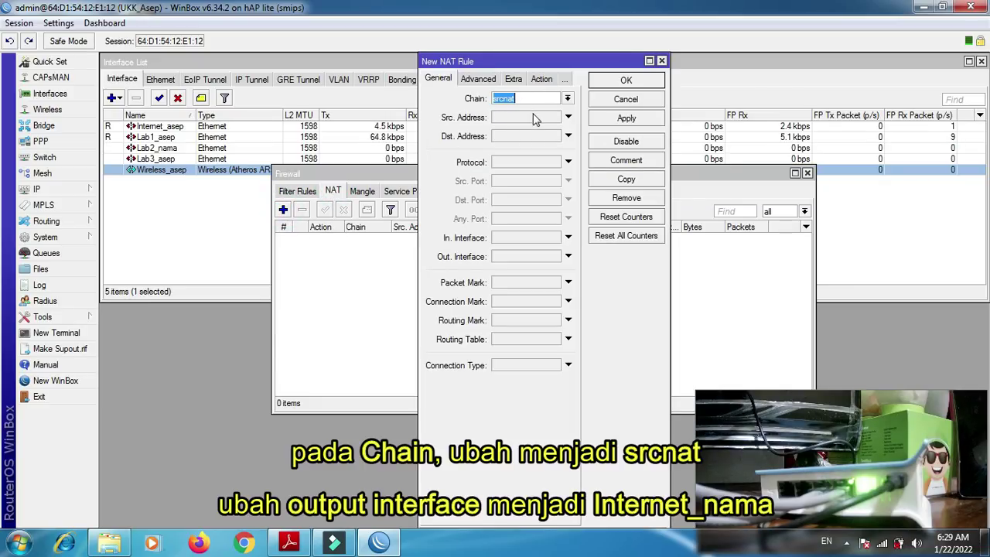
pyautogui.click(568, 257)
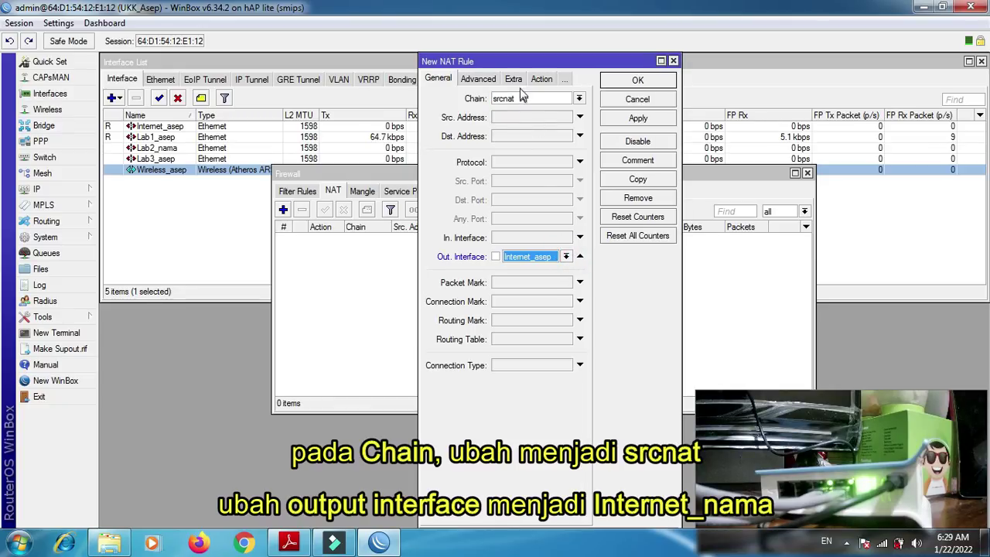
pyautogui.click(540, 80)
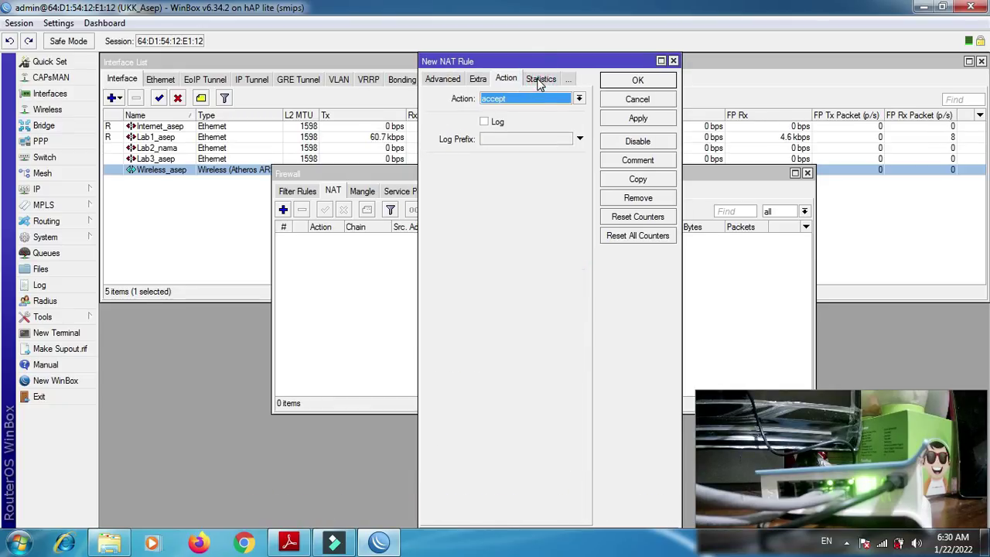
pyautogui.click(540, 99)
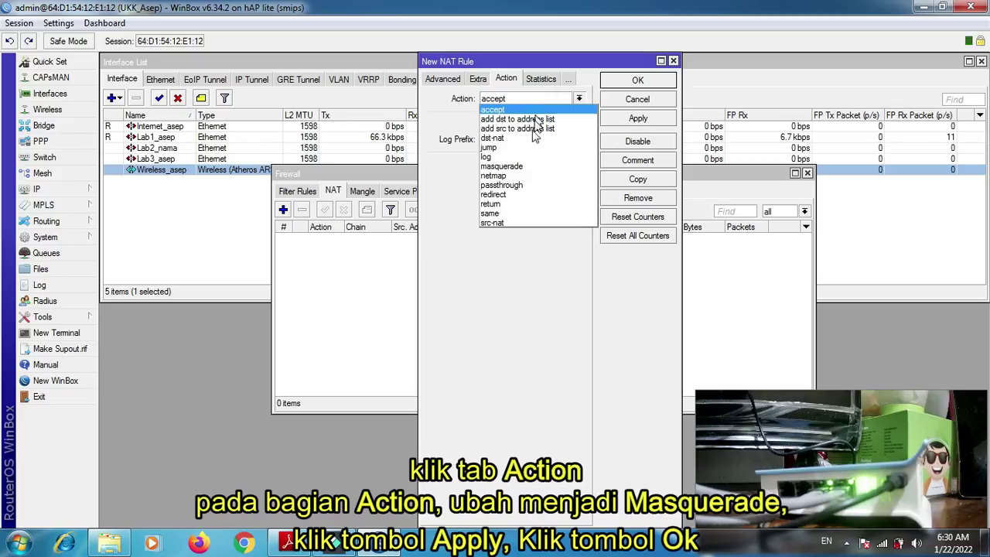
pyautogui.click(525, 167)
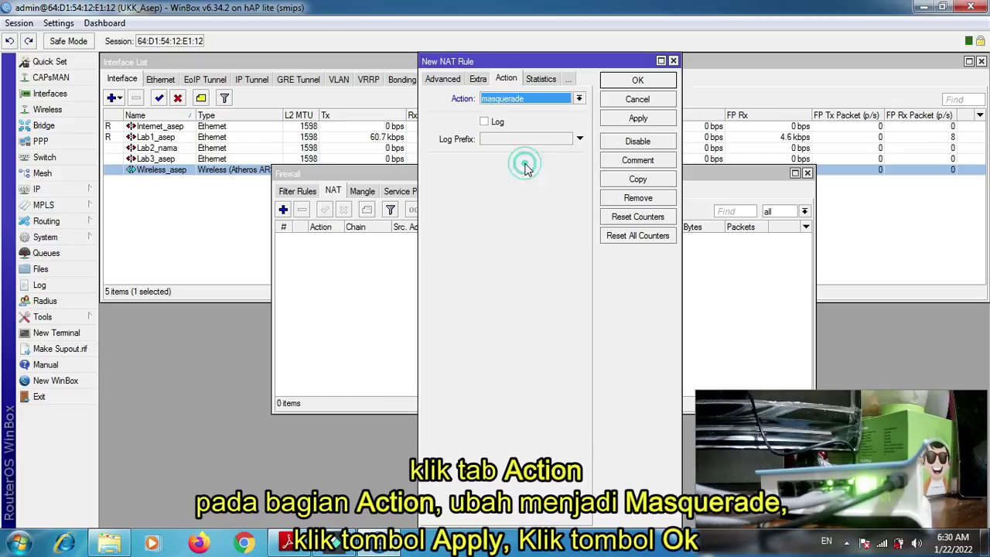
pyautogui.click(638, 119)
pyautogui.click(639, 80)
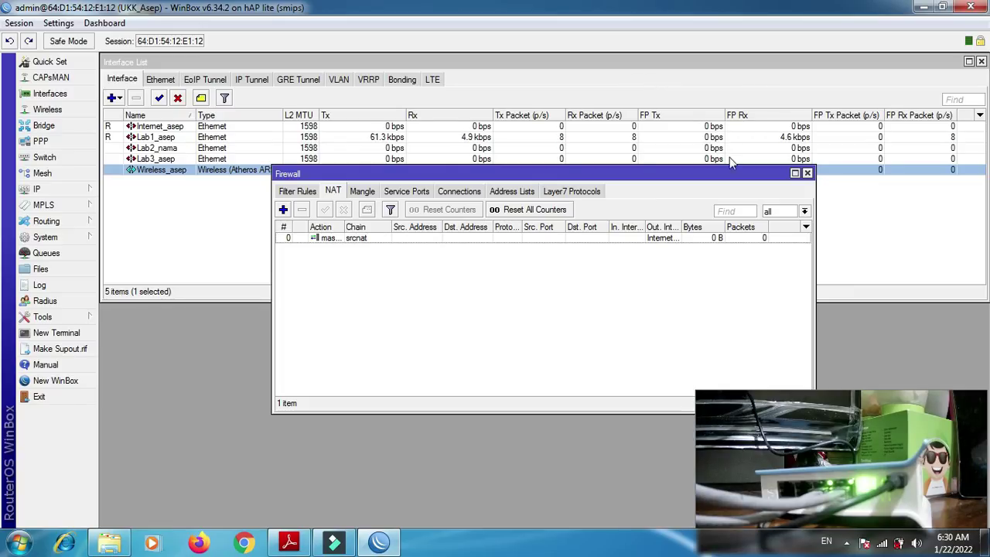
pyautogui.click(807, 173)
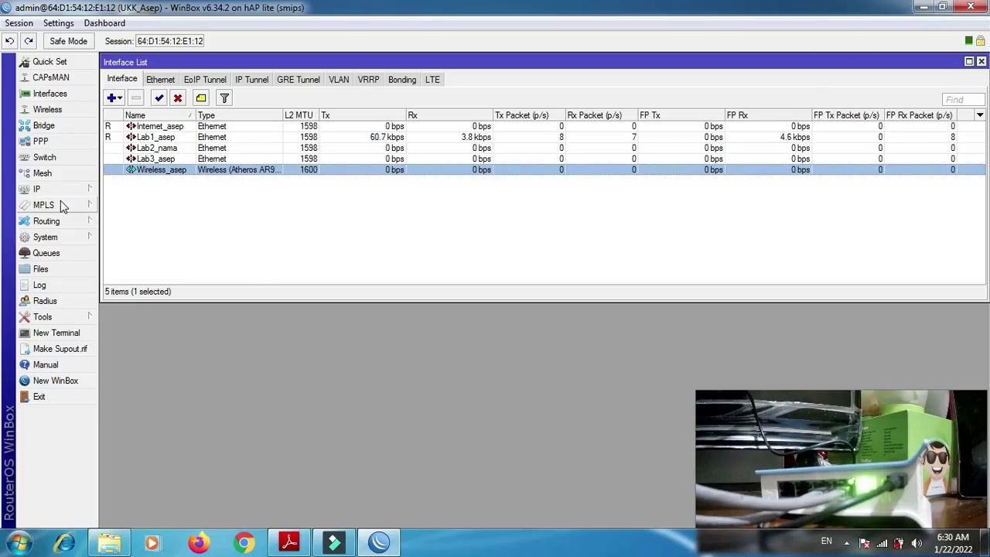
pyautogui.click(289, 542)
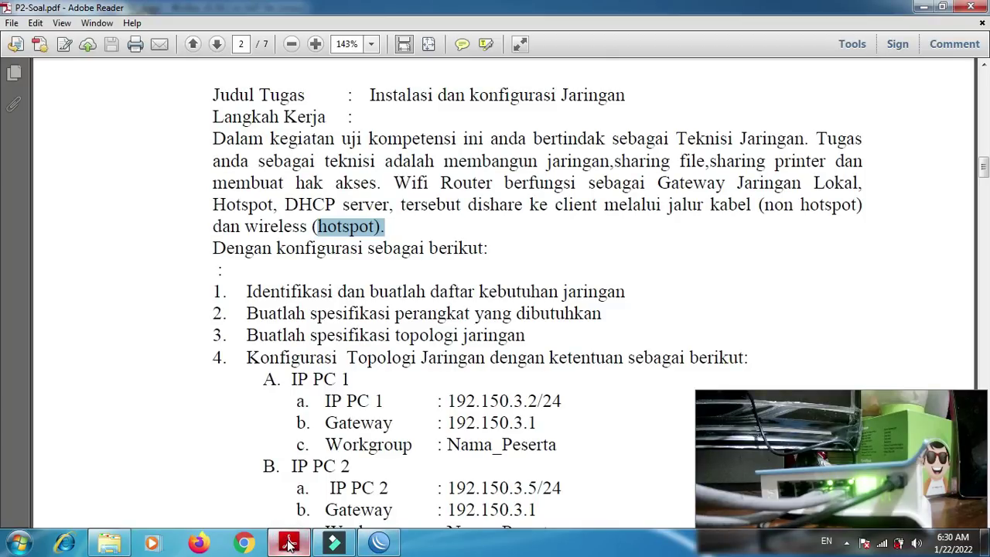
pyautogui.click(289, 542)
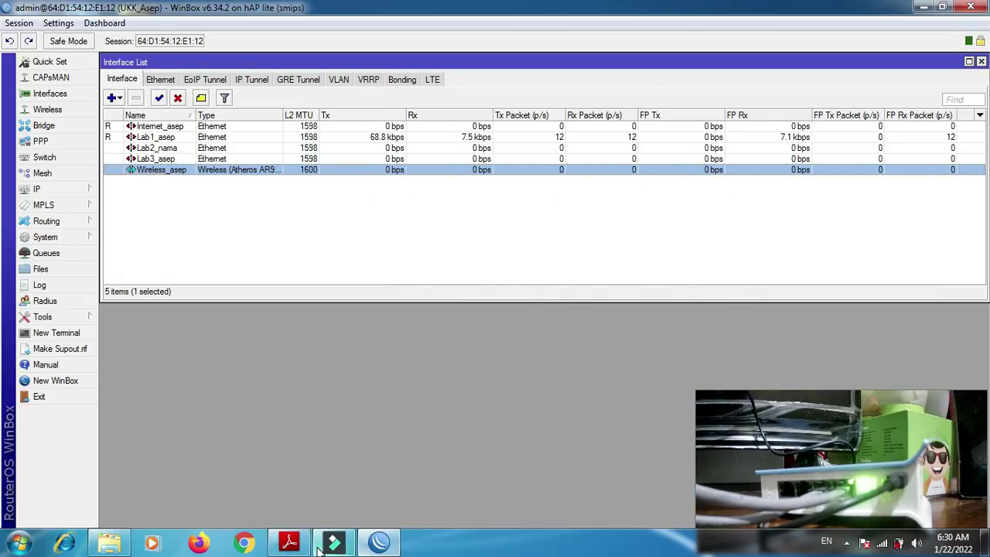
pyautogui.click(289, 542)
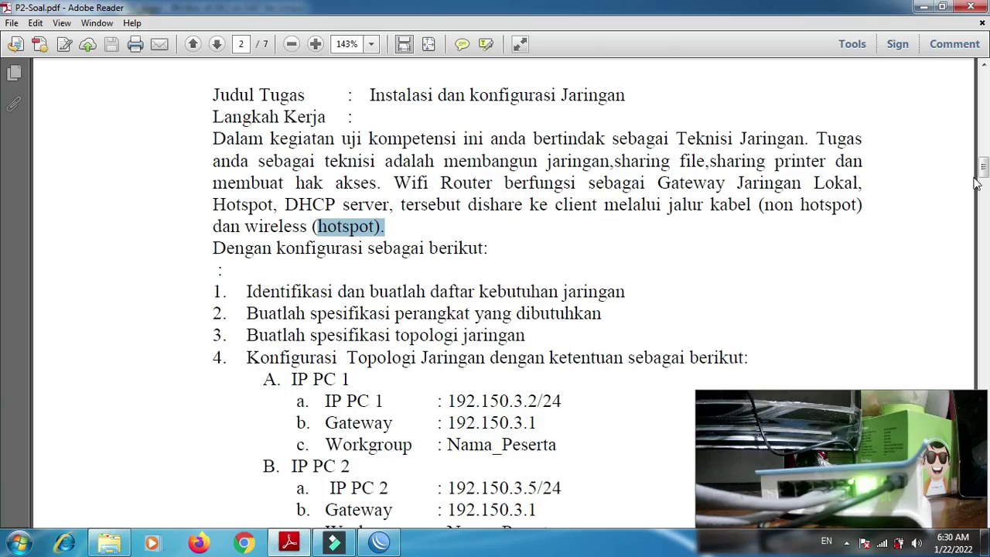
pyautogui.moveTo(979, 168); pyautogui.dragTo(984, 179)
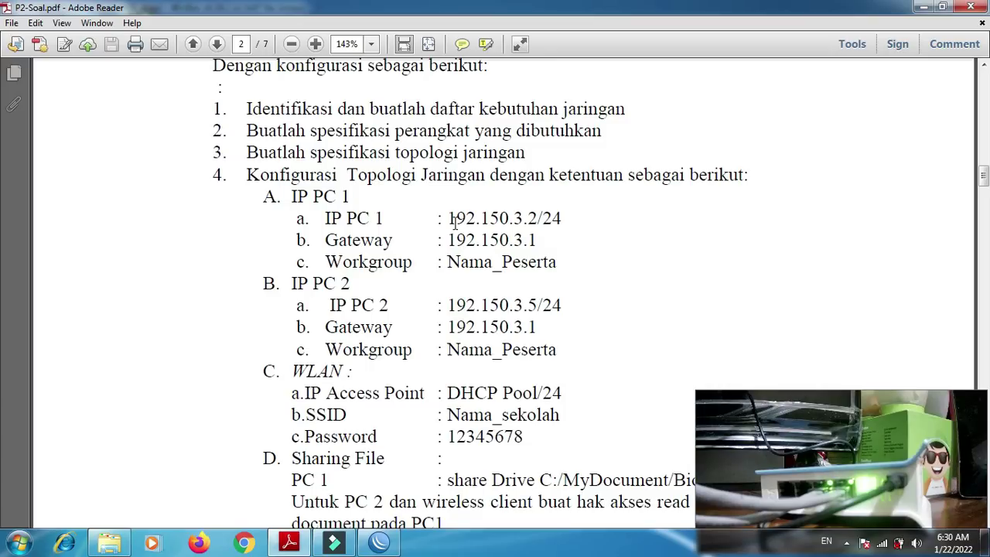
pyautogui.moveTo(449, 218); pyautogui.dragTo(528, 218)
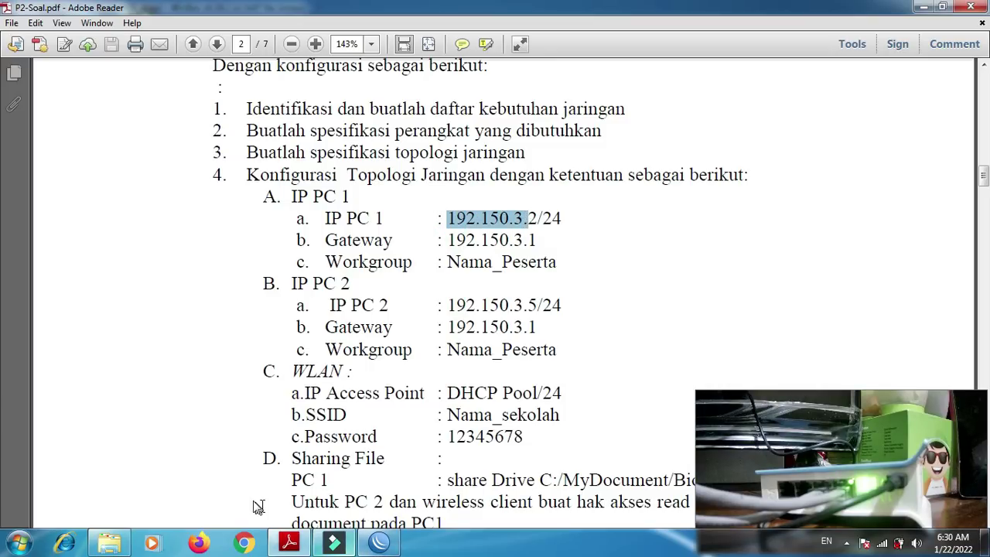
pyautogui.click(394, 543)
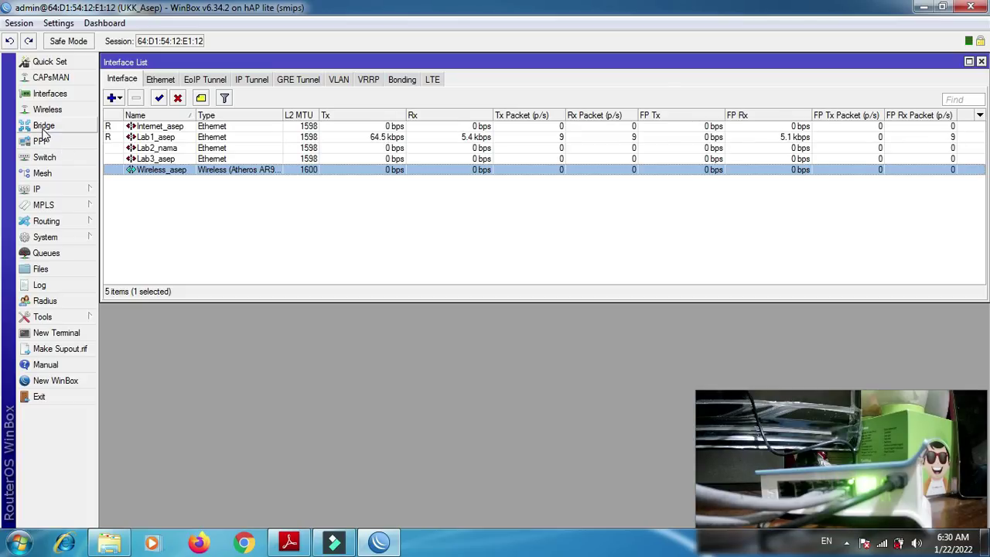
# - Create a new bridge named bridge_ followed by the student's name
pyautogui.click(44, 127)
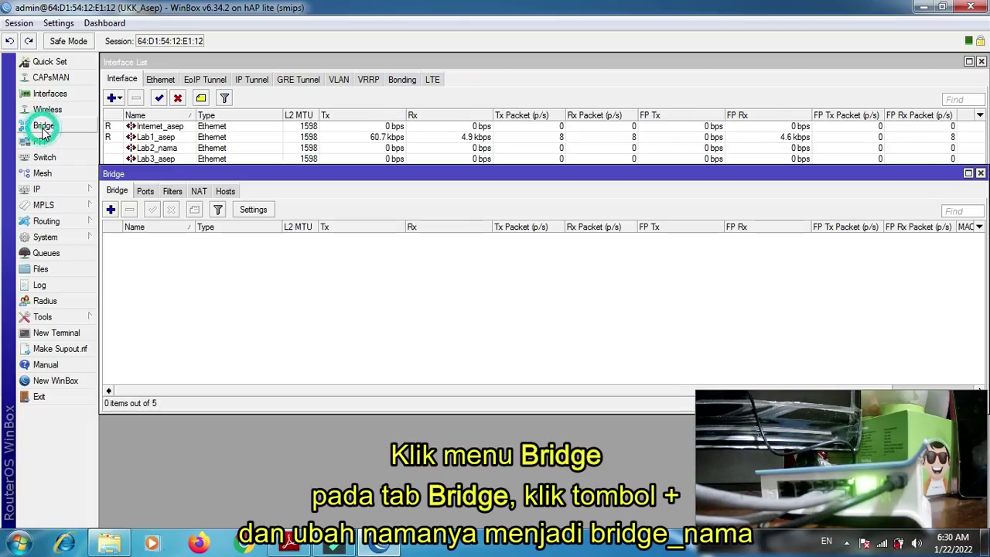
pyautogui.click(110, 210)
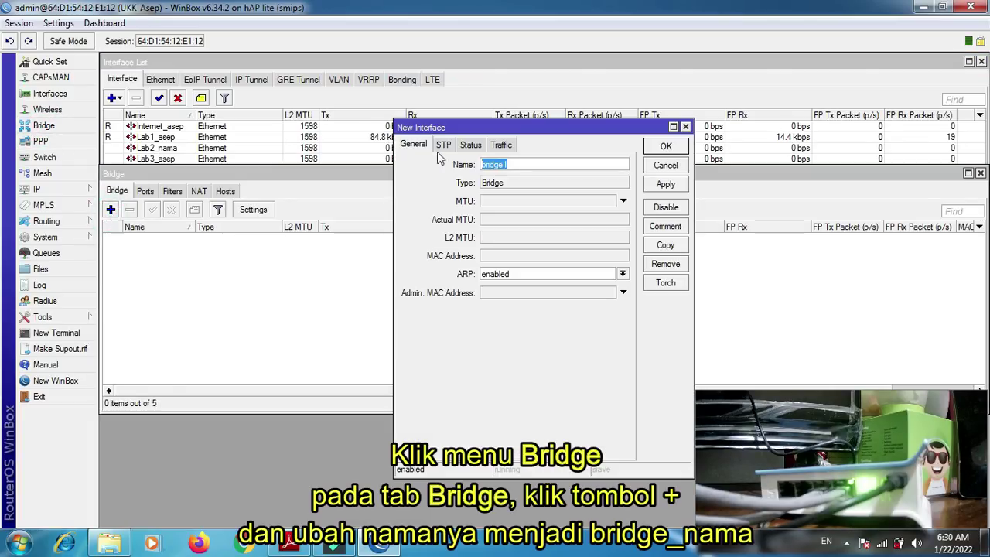
pyautogui.click(524, 163)
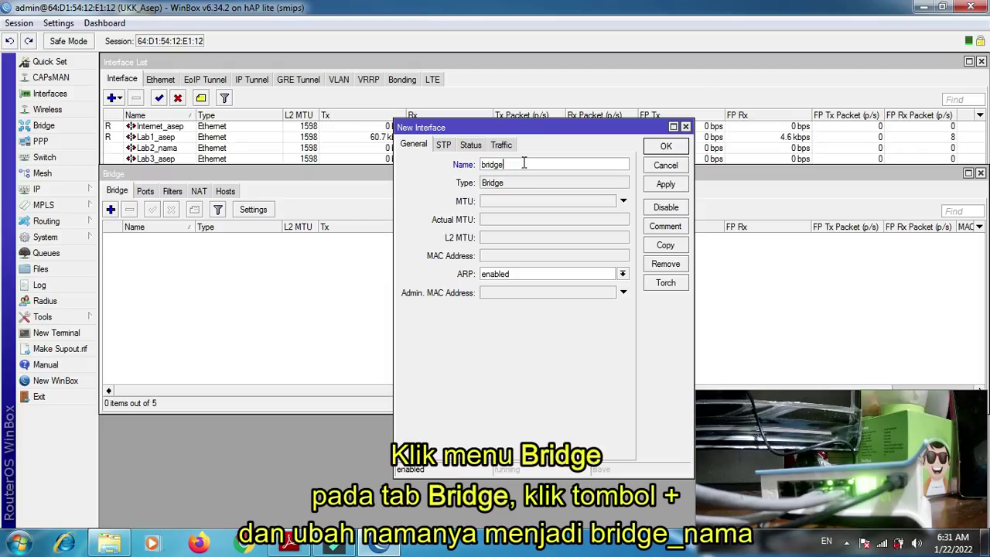
pyautogui.write('_asep')
pyautogui.press('Return')
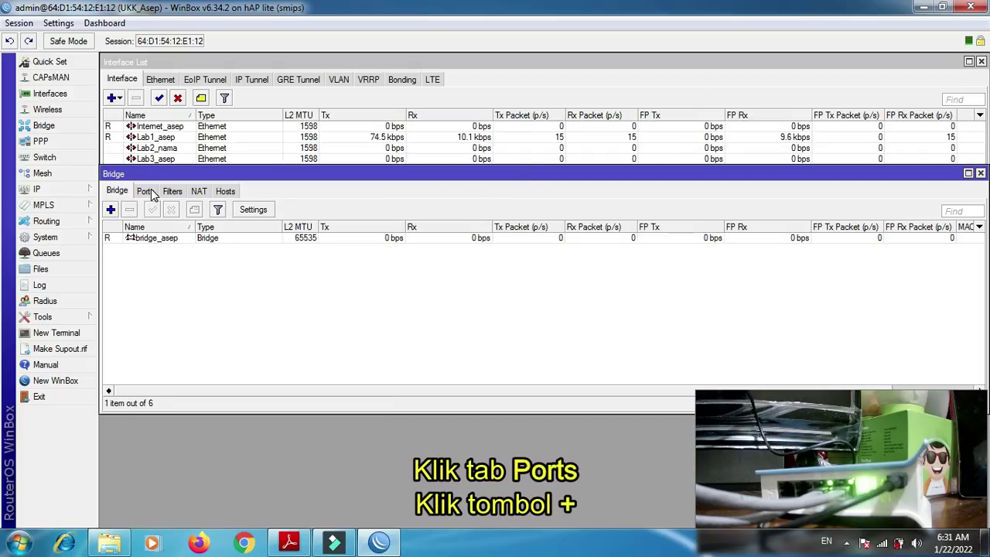
# - Add the student-named Lab1_ interface as a port of the bridge
pyautogui.click(145, 191)
pyautogui.click(112, 210)
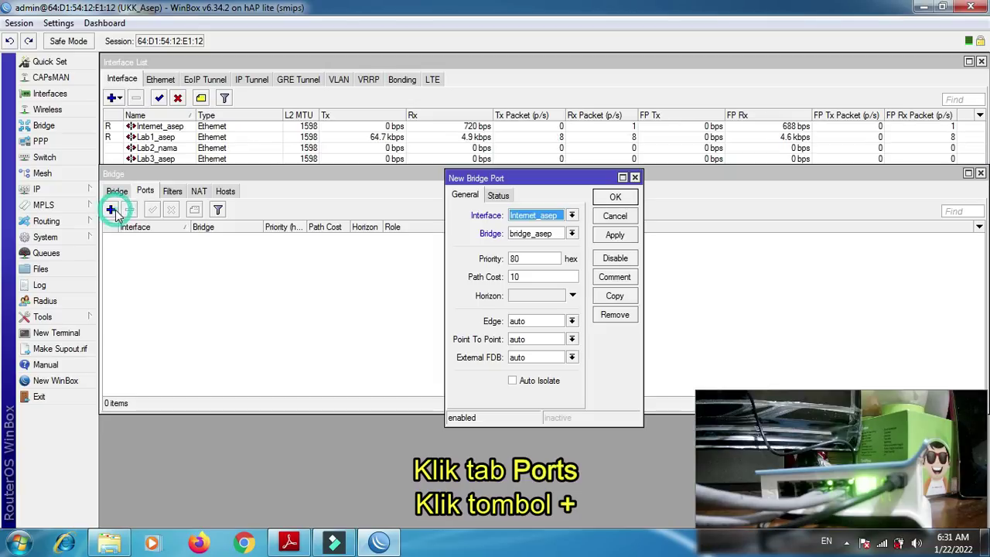
pyautogui.click(572, 216)
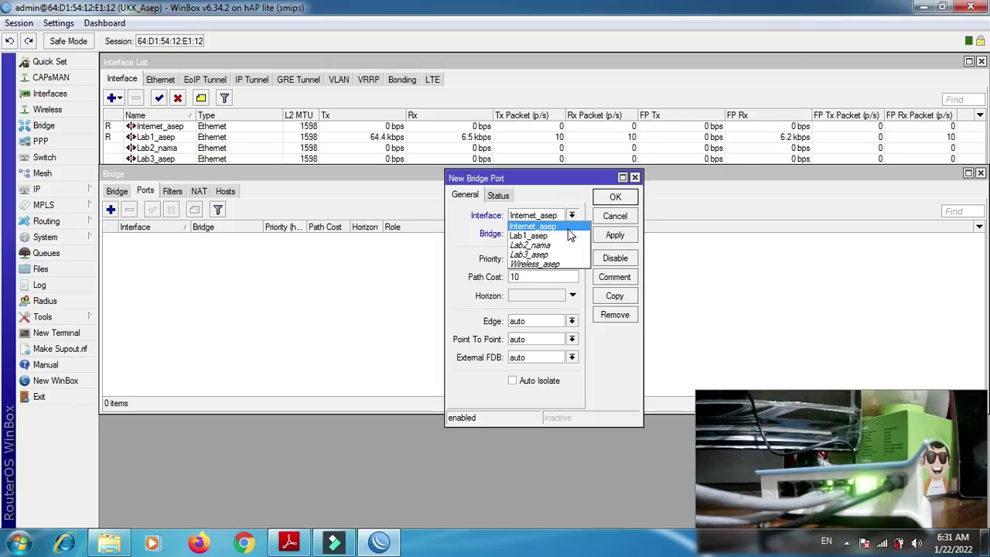
pyautogui.click(565, 236)
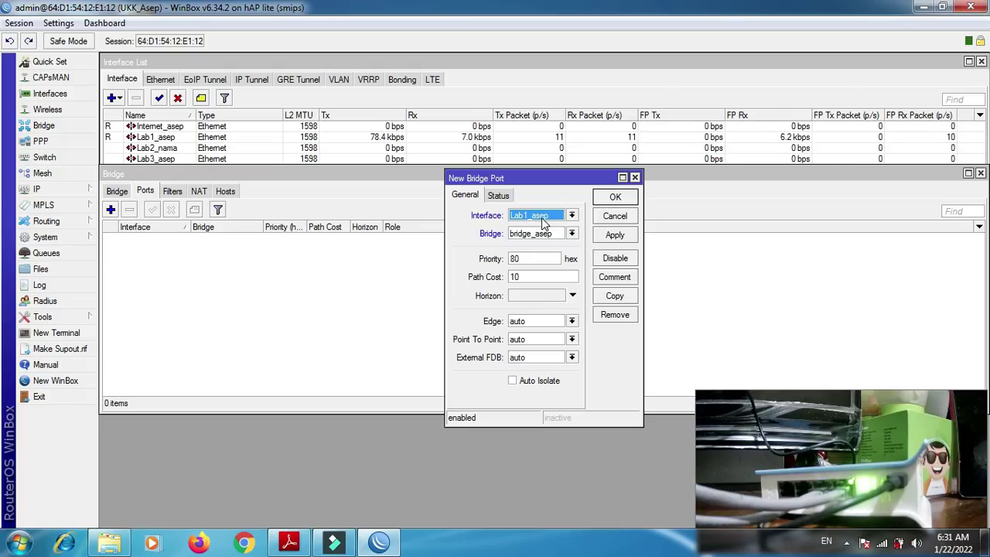
pyautogui.click(615, 236)
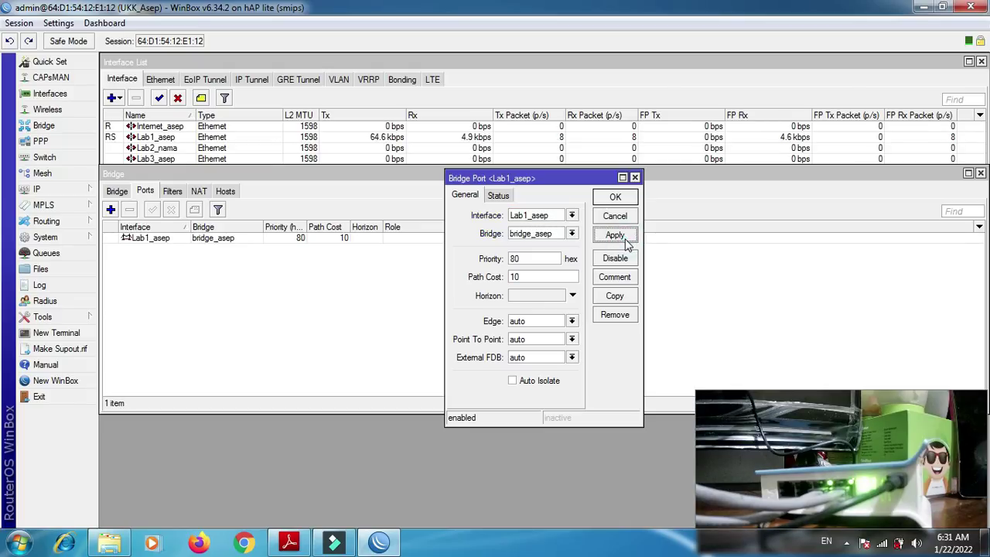
pyautogui.click(616, 197)
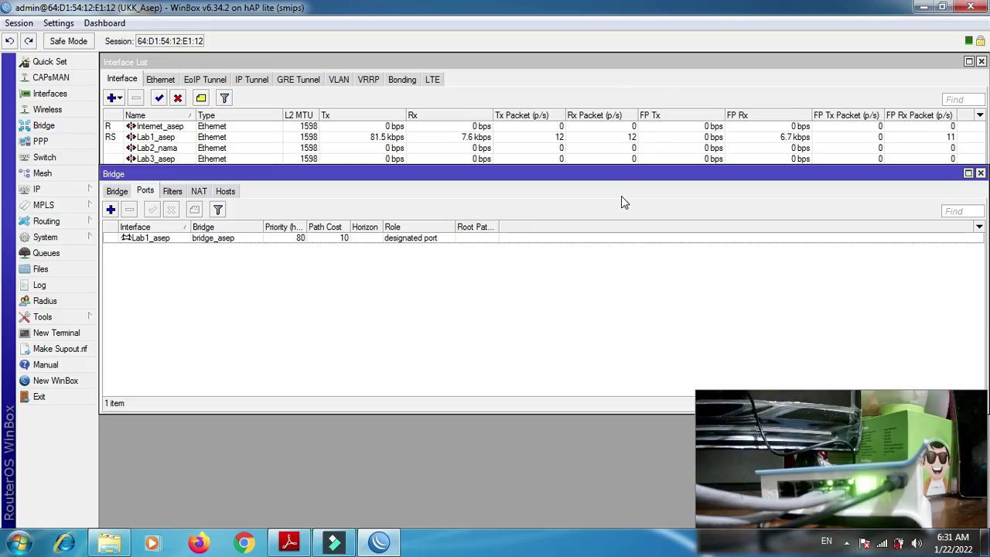
# - Add Lab2_nama and the student-named Lab3_ interface as further bridge ports
pyautogui.click(111, 210)
pyautogui.click(541, 219)
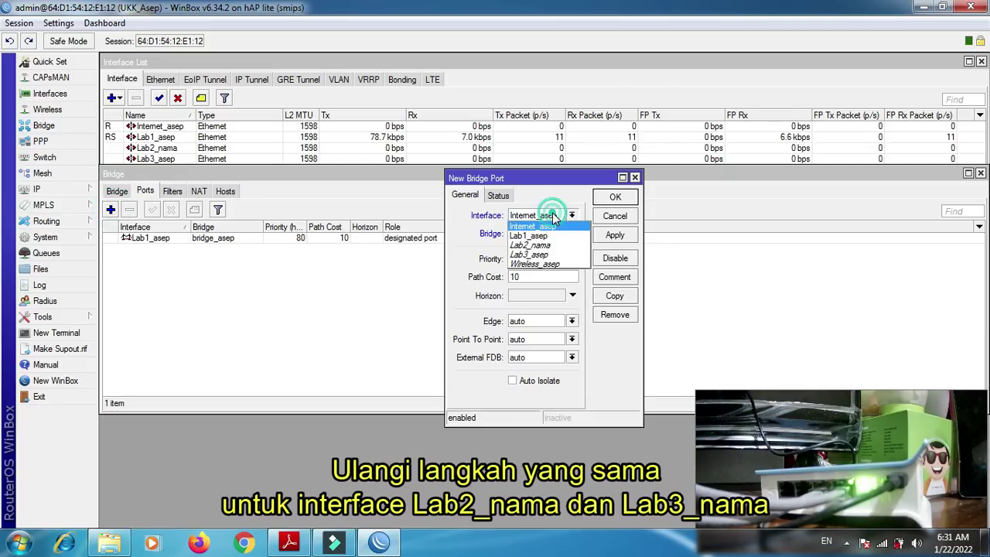
pyautogui.click(537, 245)
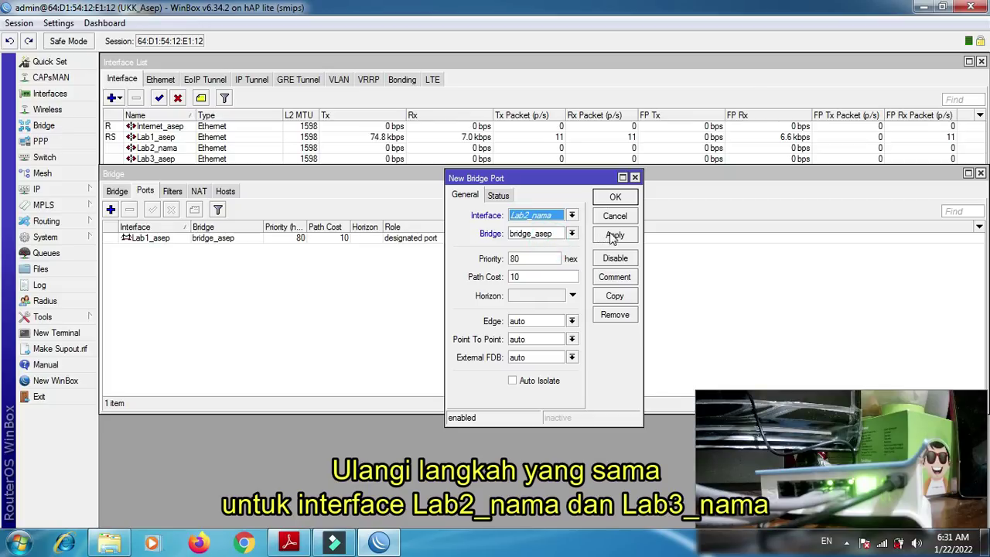
pyautogui.click(615, 234)
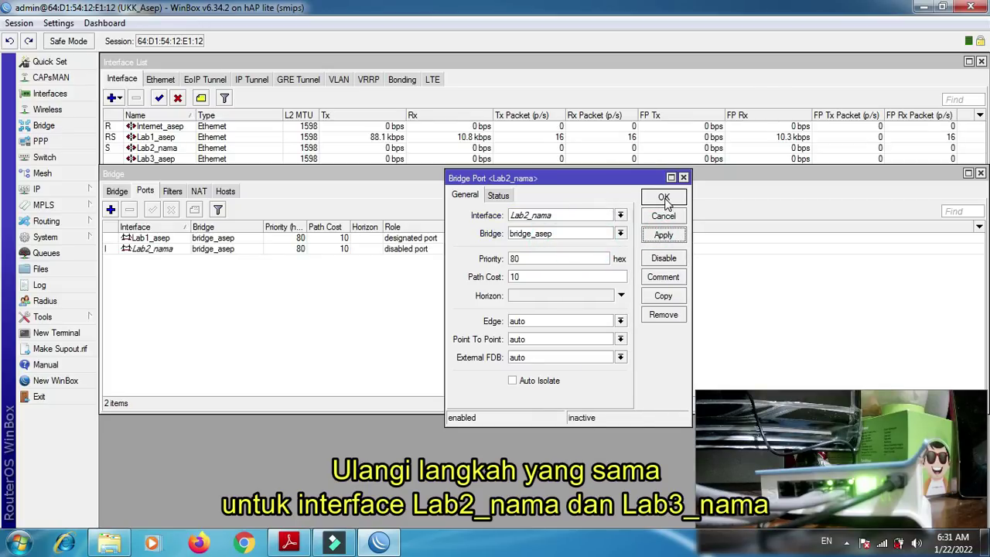
pyautogui.click(663, 199)
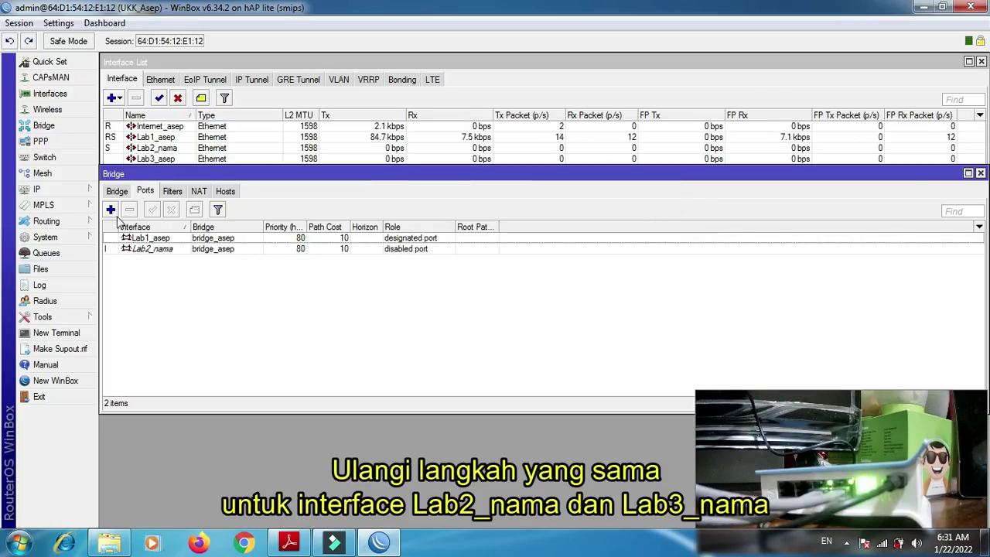
pyautogui.click(111, 209)
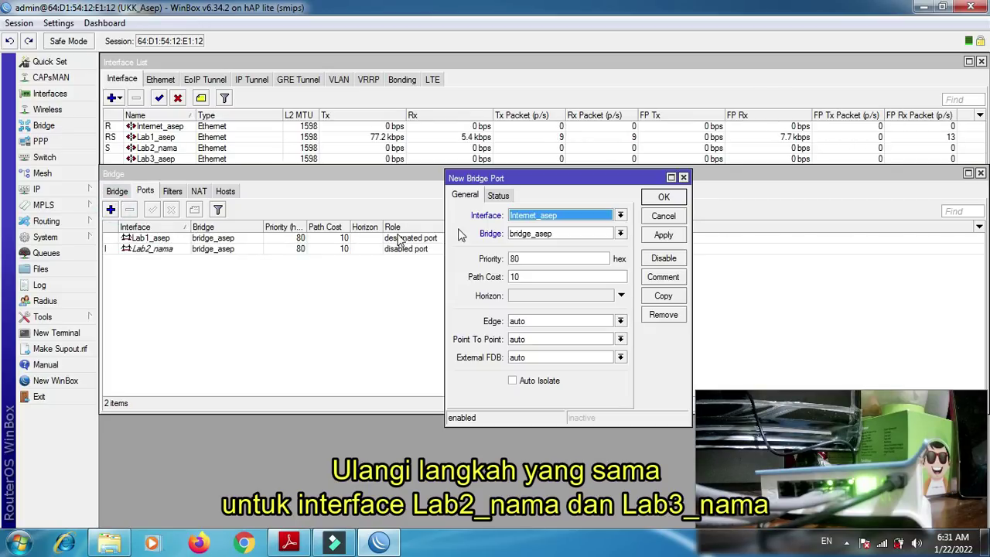
pyautogui.click(557, 233)
pyautogui.click(564, 216)
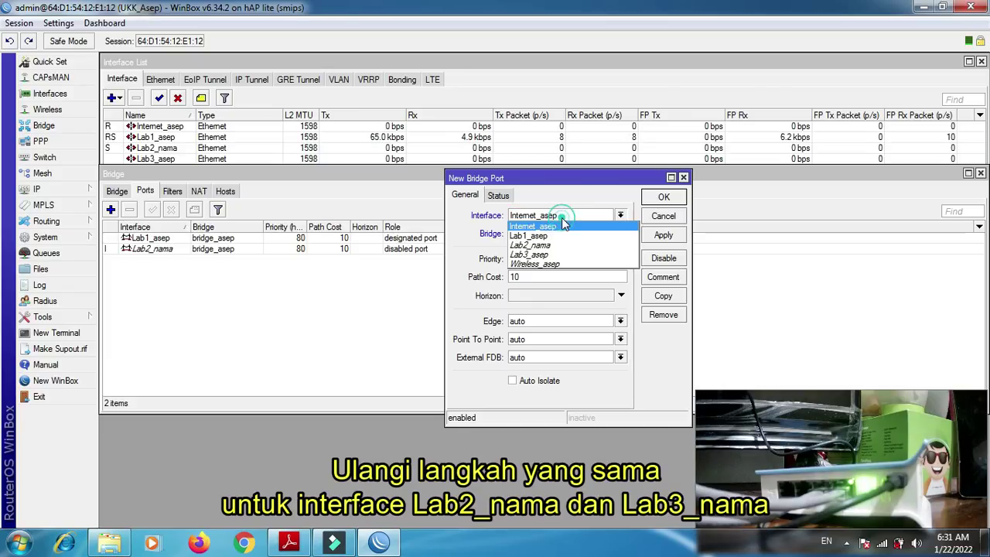
pyautogui.click(561, 257)
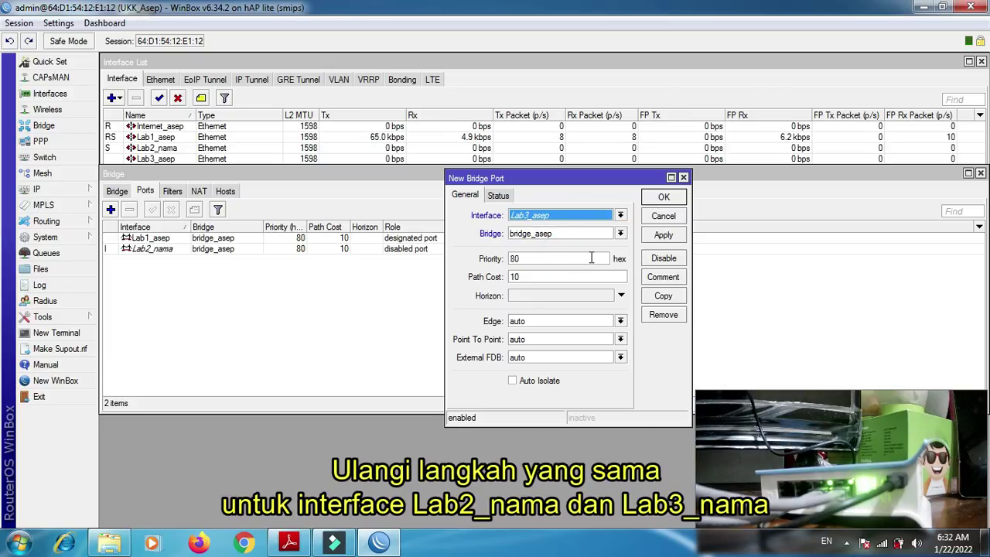
pyautogui.click(663, 234)
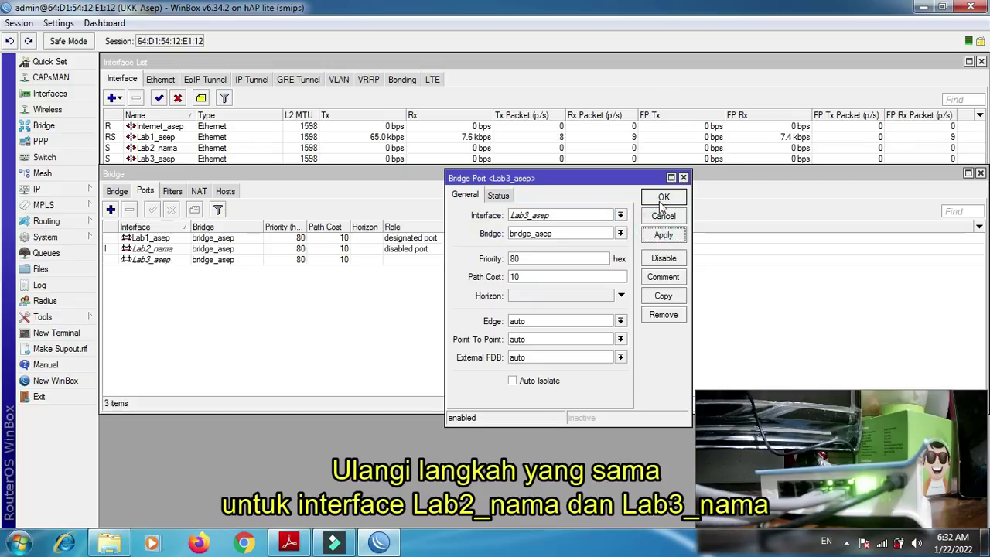
pyautogui.click(659, 200)
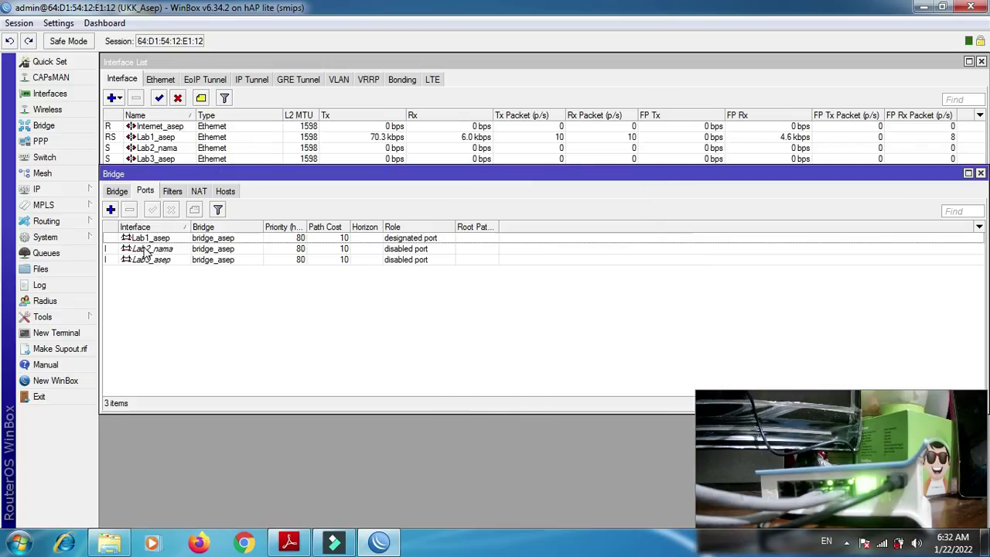
# - Rename Lab2_nama to Lab2_ plus the student's name and shift the Bridge ports window down
pyautogui.doubleClick(165, 147)
pyautogui.click(553, 164)
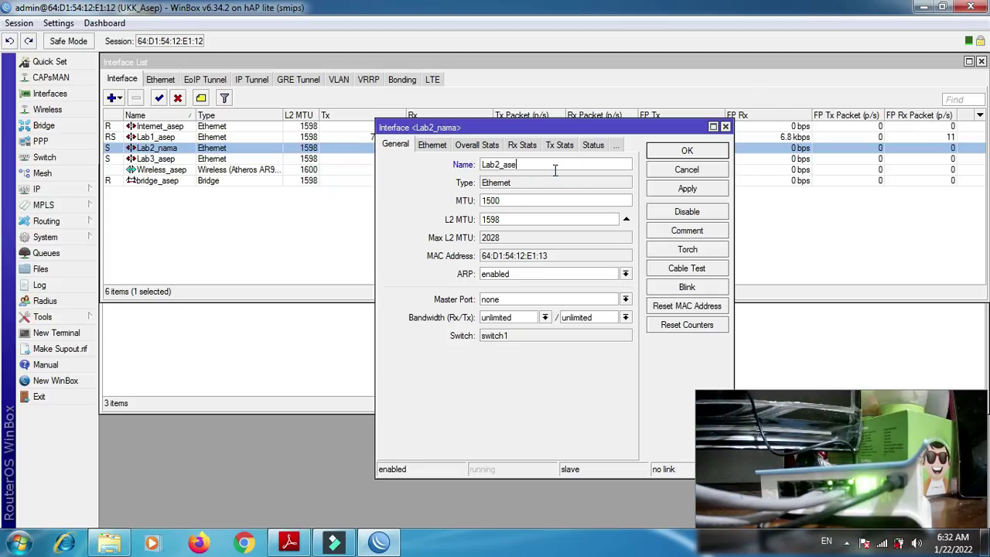
pyautogui.press('Return')
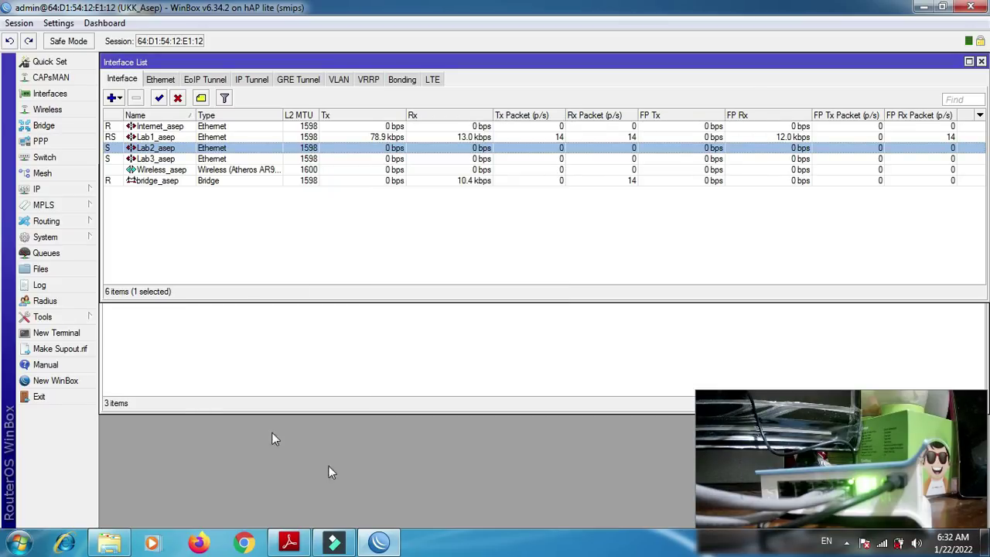
pyautogui.click(203, 346)
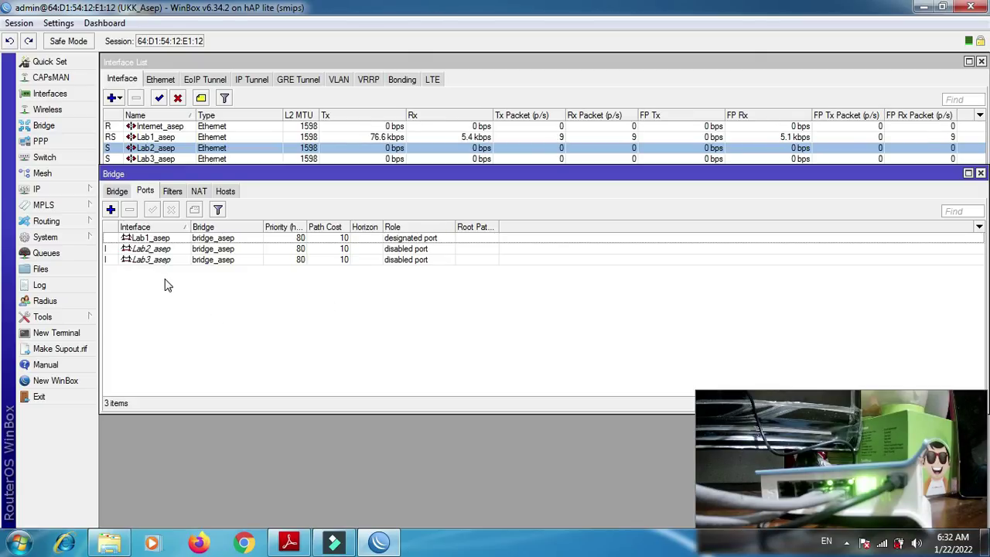
pyautogui.moveTo(188, 174); pyautogui.dragTo(185, 206)
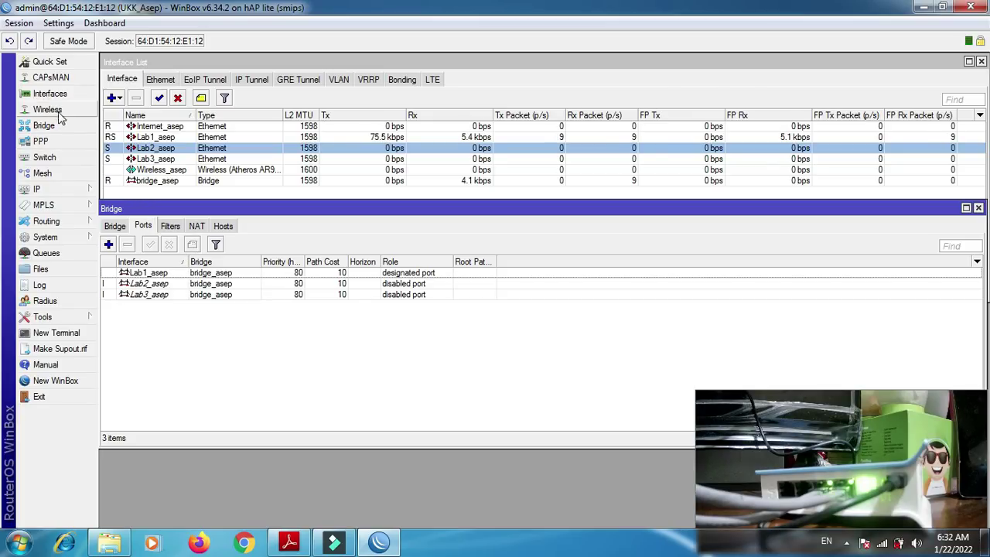
# - Start a new IP address entry and enter 192.150.3.1/24, correcting a typo
pyautogui.click(56, 190)
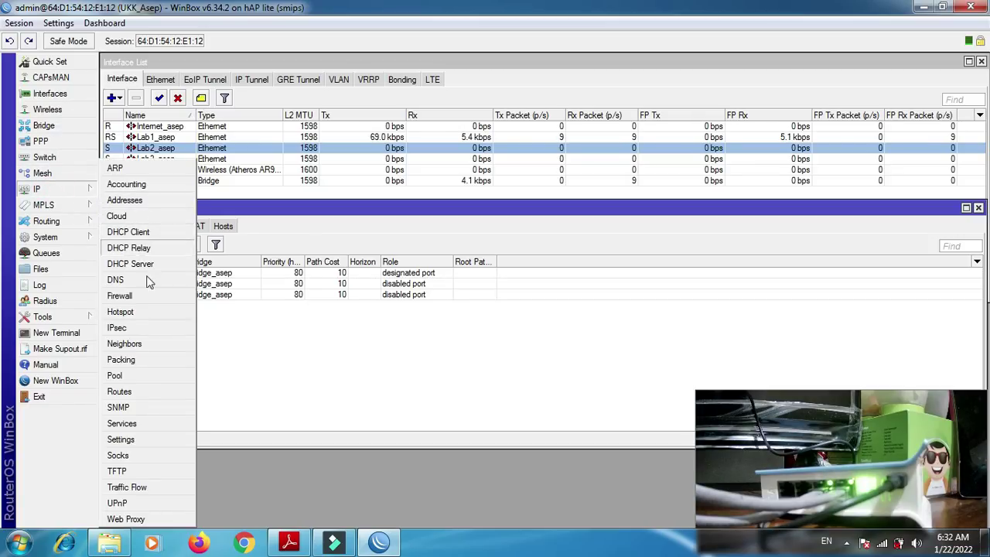
pyautogui.click(159, 200)
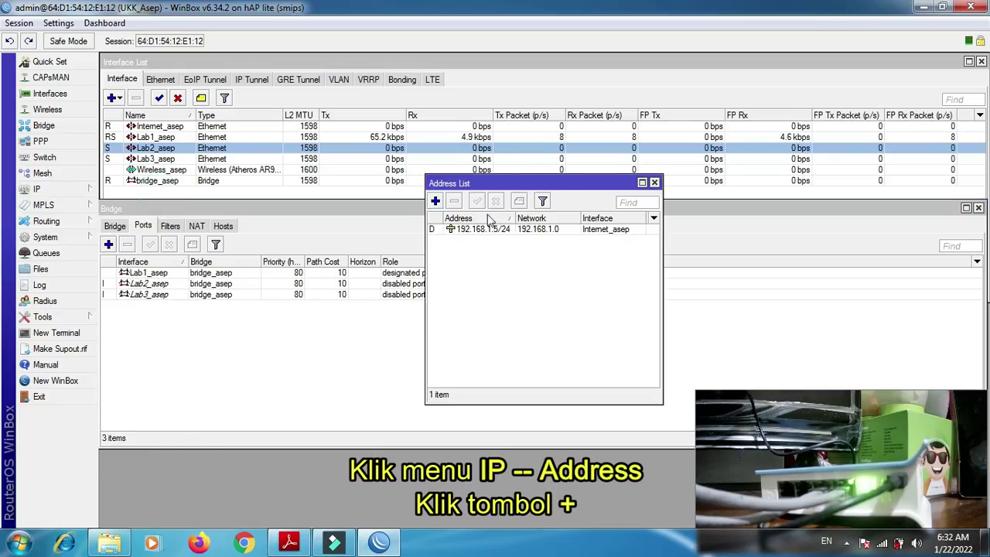
pyautogui.click(436, 201)
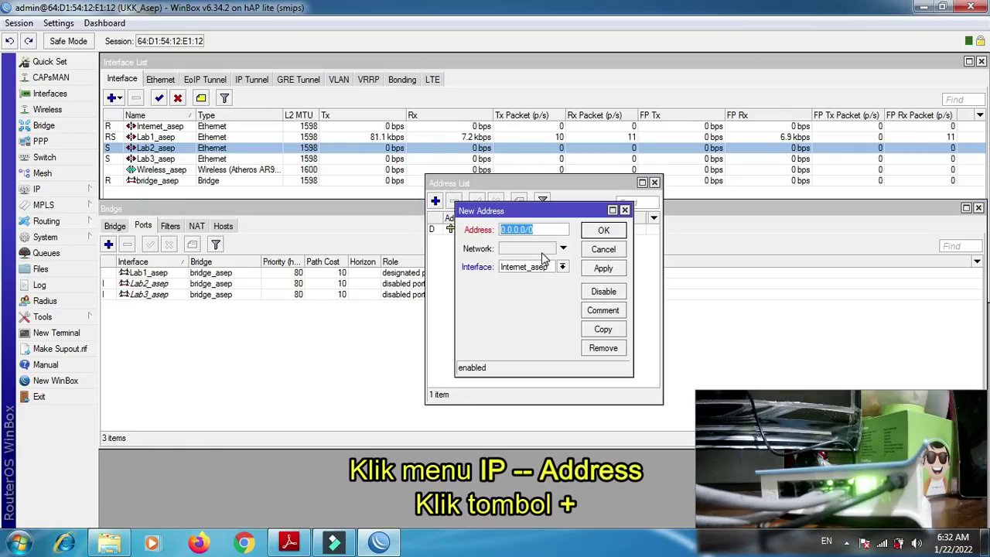
pyautogui.click(286, 543)
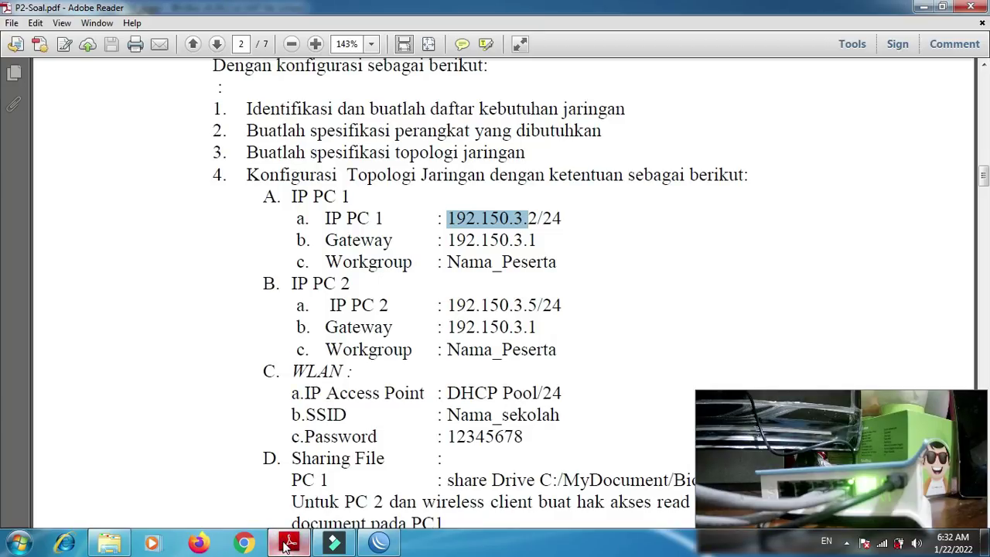
pyautogui.click(286, 543)
pyautogui.write('192')
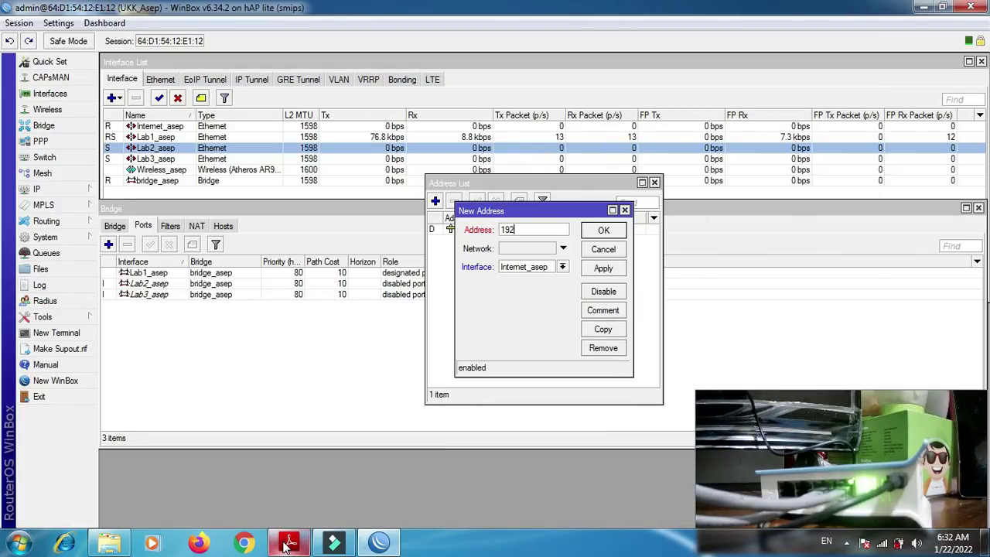
pyautogui.write('.150.3')
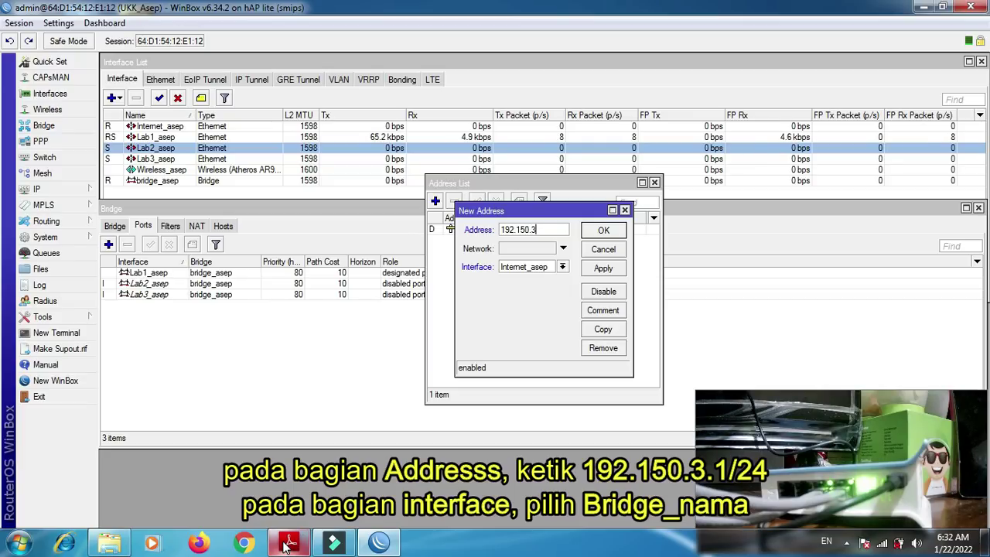
pyautogui.write('.1/24')
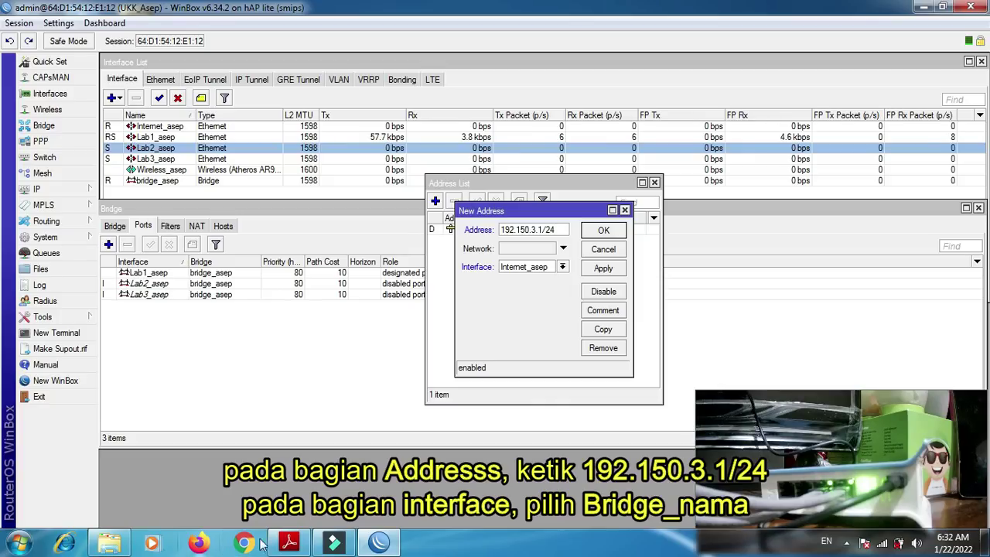
pyautogui.doubleClick(533, 230)
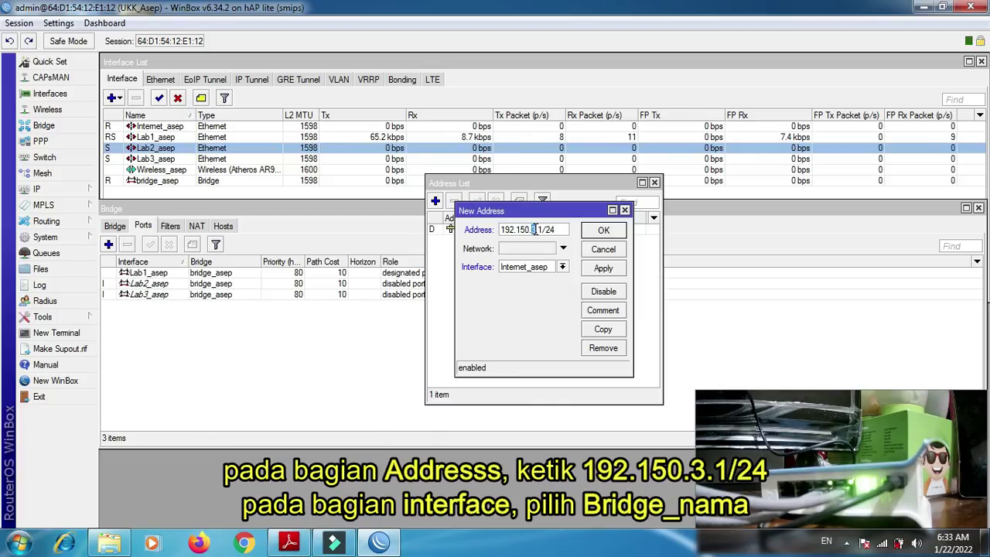
pyautogui.write('3')
# - Assign the address to the student-named bridge, save it, and close the Address List
pyautogui.click(565, 269)
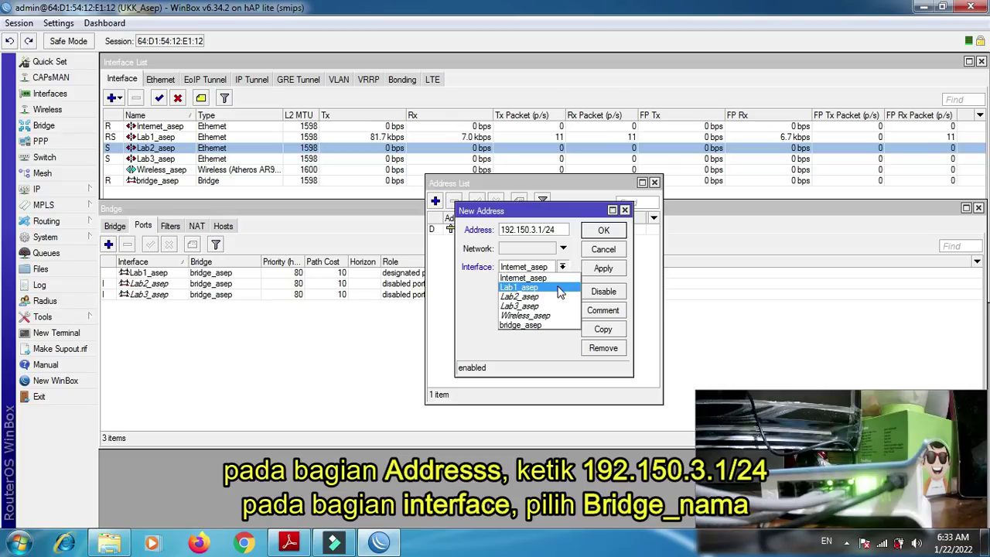
pyautogui.click(541, 325)
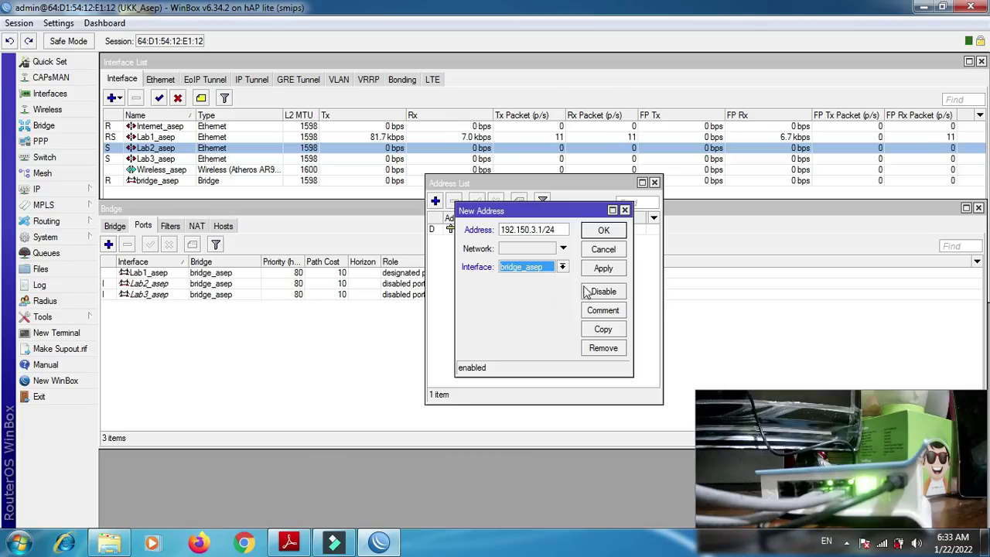
pyautogui.click(603, 270)
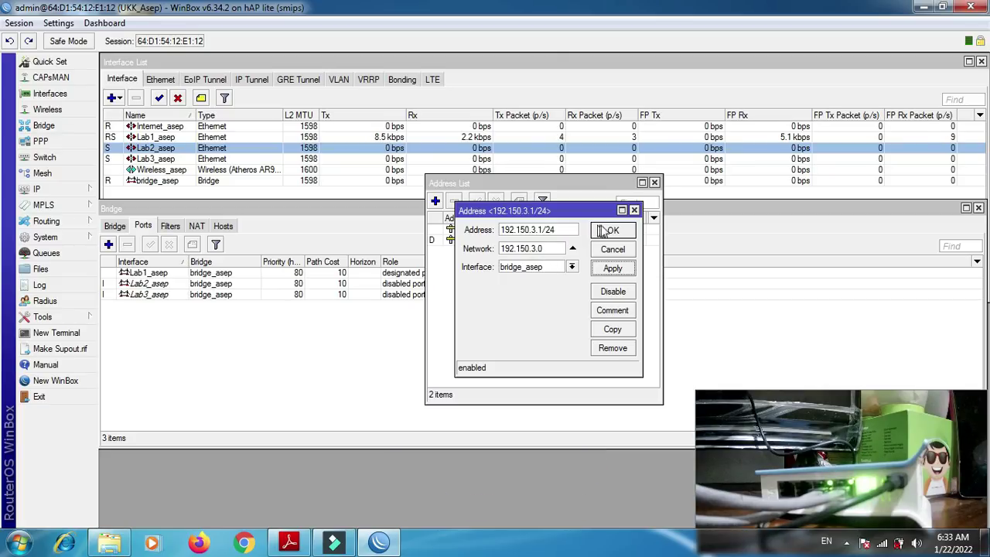
pyautogui.click(608, 230)
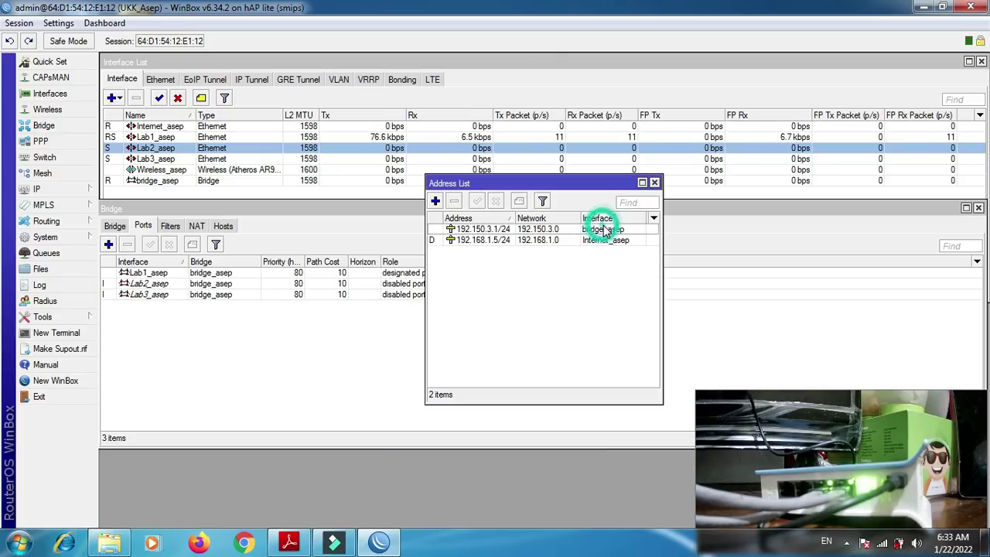
pyautogui.click(655, 183)
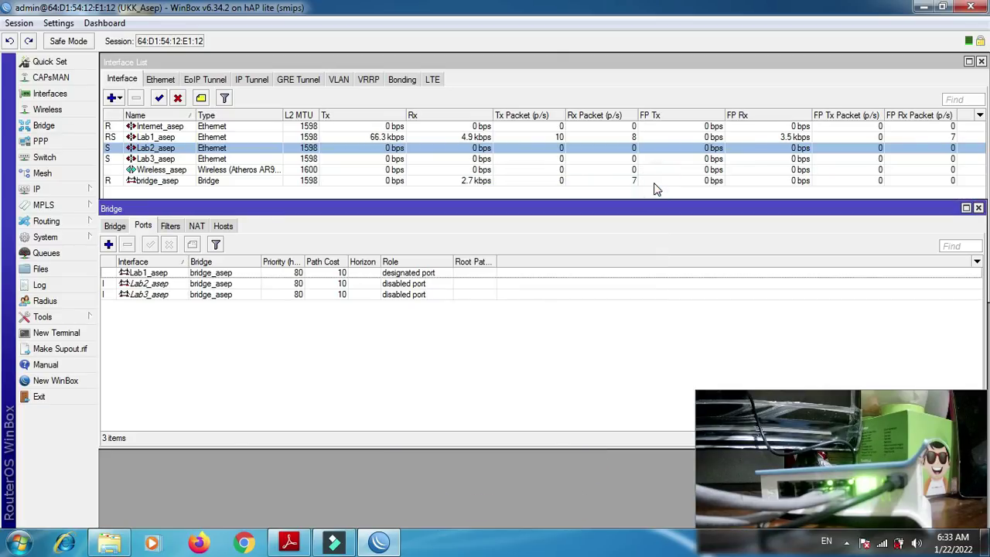
# - Run DHCP Setup on the student-named bridge, accepting address space 192.150.3.0/24 and gateway 192.150.3.1
pyautogui.click(37, 188)
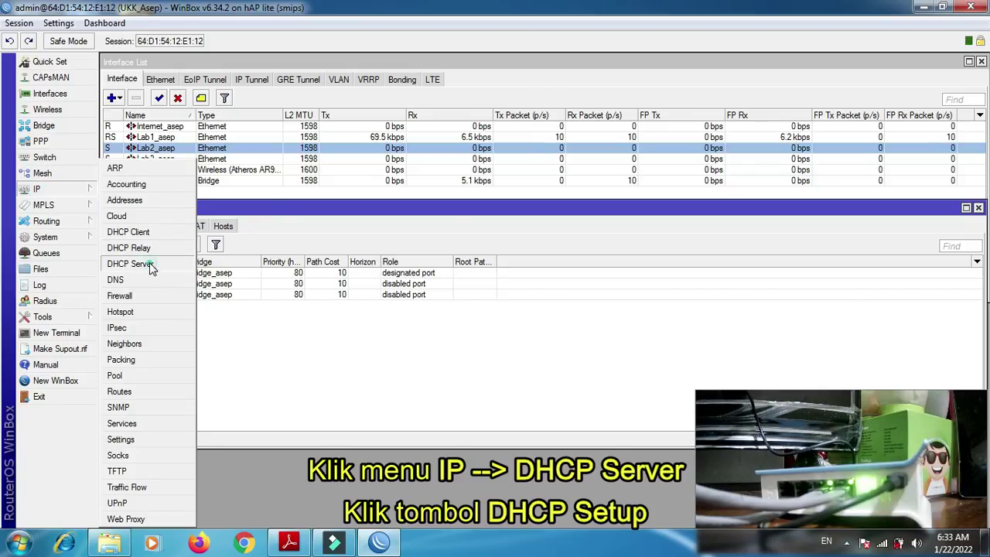
pyautogui.click(130, 263)
pyautogui.click(433, 219)
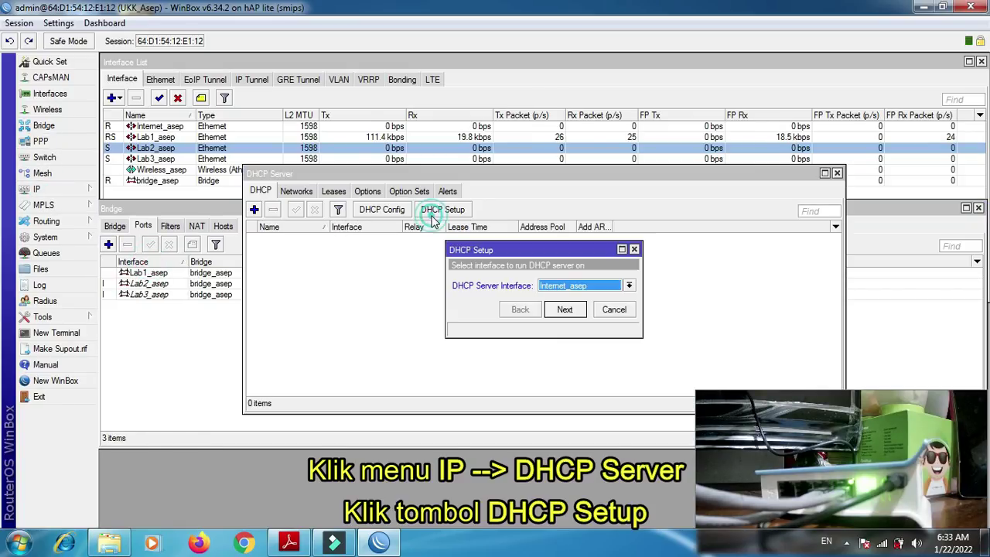
pyautogui.click(628, 286)
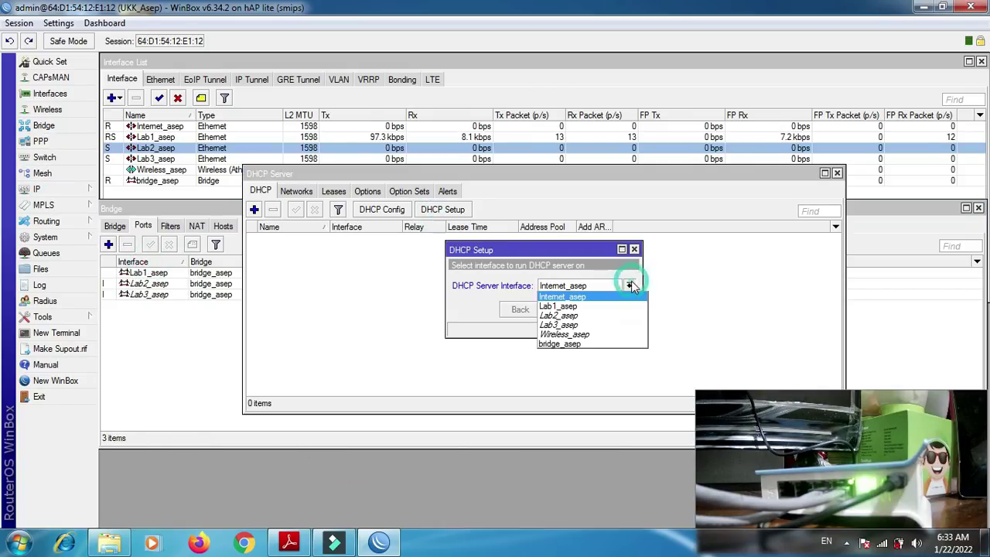
pyautogui.click(601, 344)
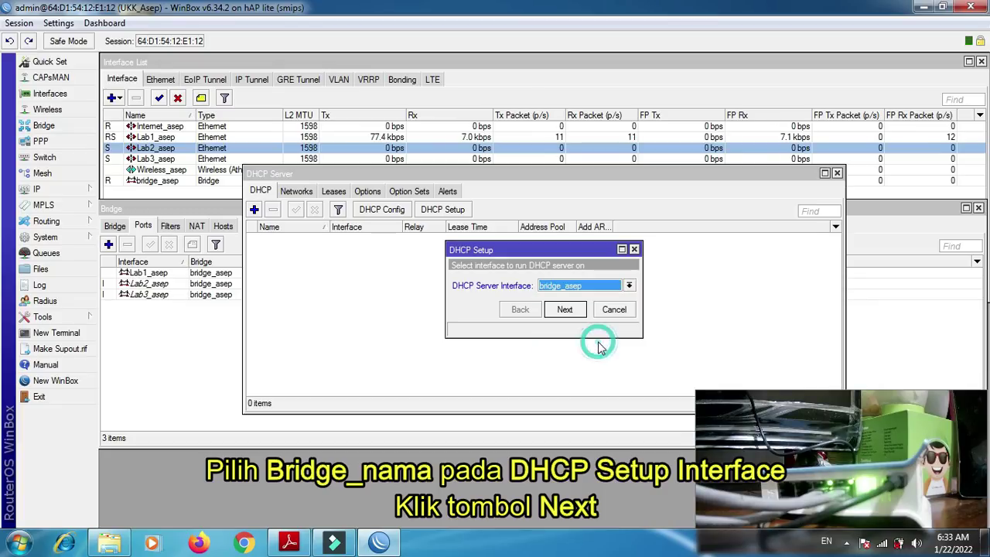
pyautogui.click(565, 310)
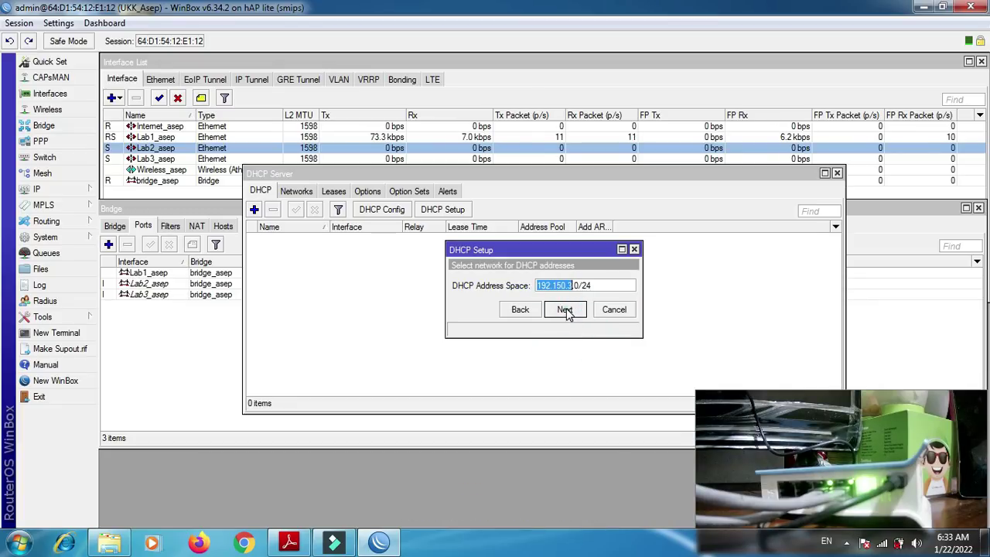
pyautogui.click(565, 309)
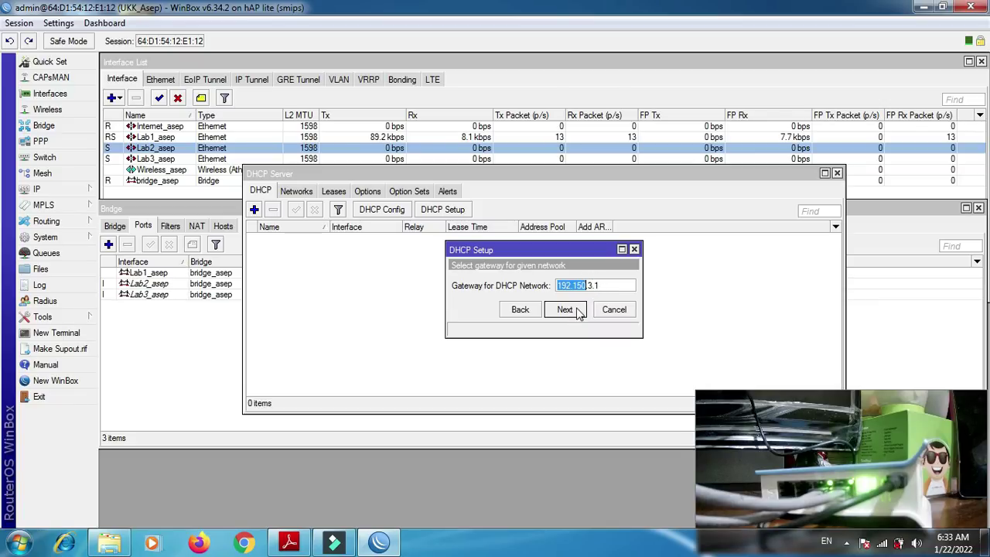
pyautogui.click(567, 309)
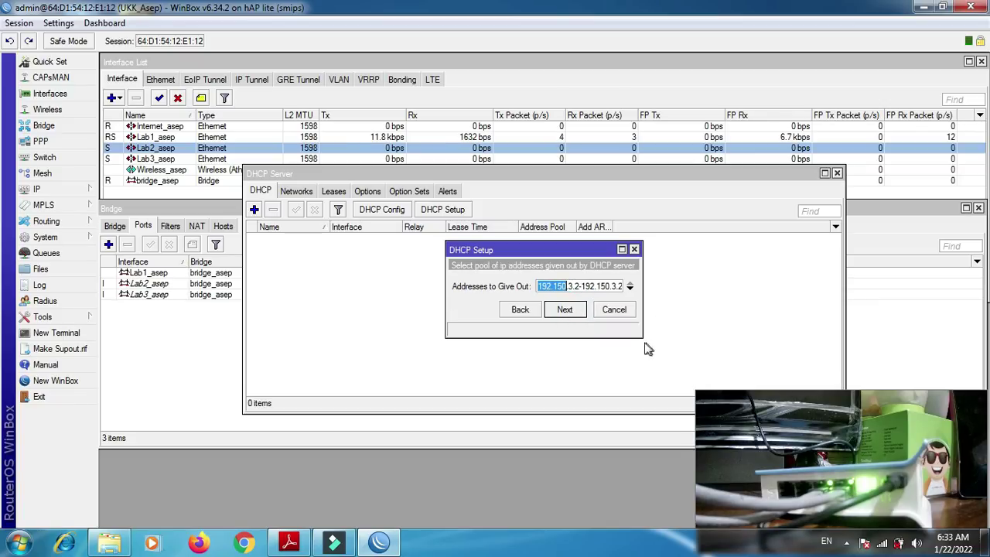
pyautogui.moveTo(639, 333); pyautogui.dragTo(757, 376)
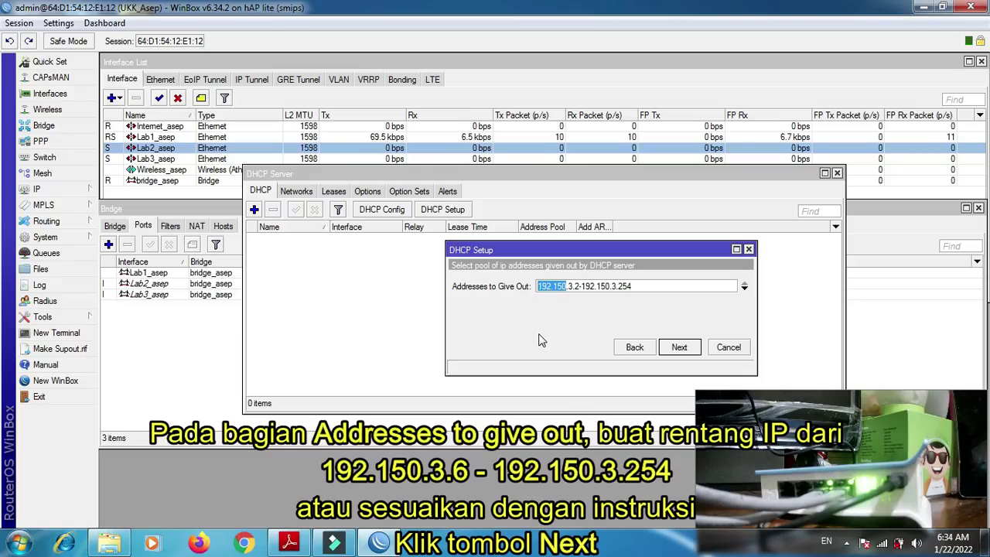
pyautogui.click(289, 543)
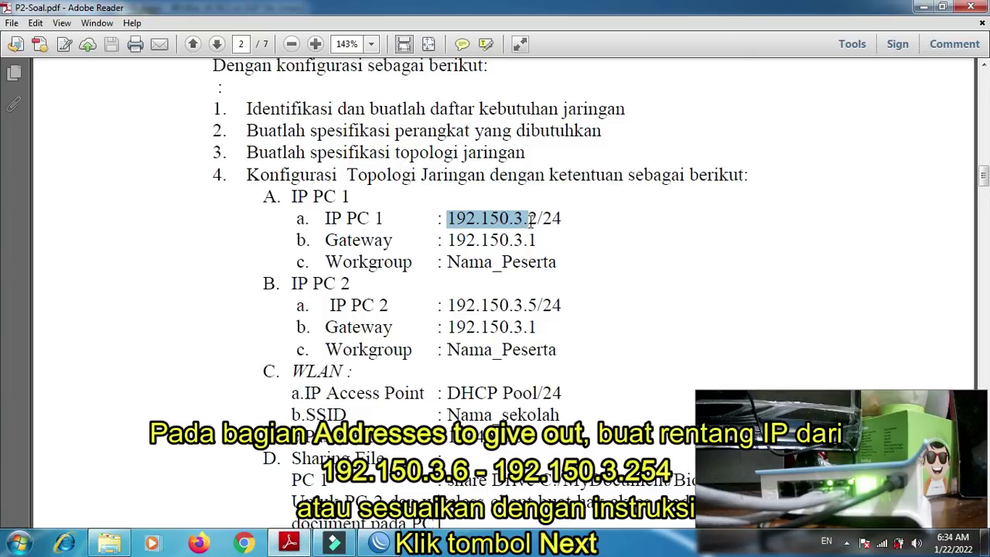
pyautogui.moveTo(537, 218); pyautogui.dragTo(526, 219)
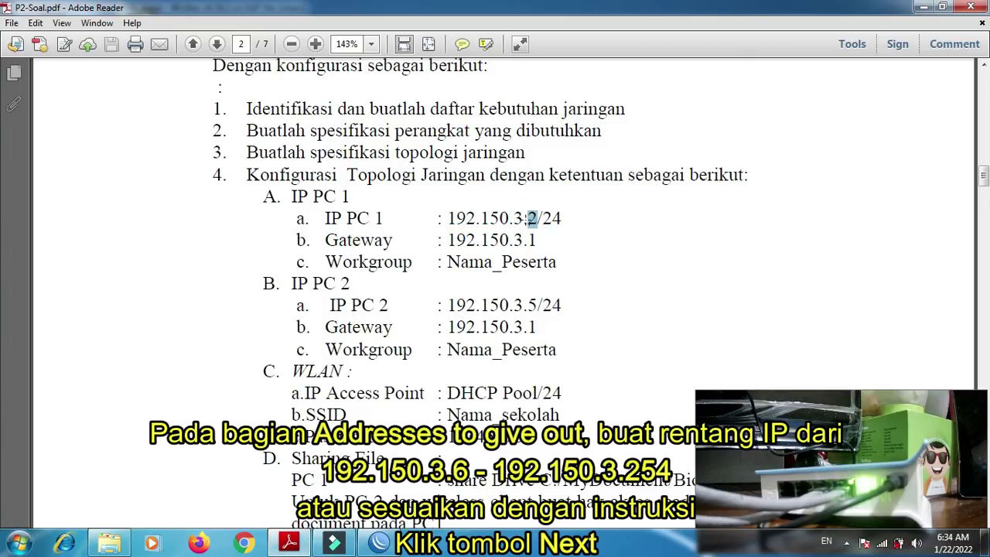
pyautogui.click(533, 304)
pyautogui.moveTo(532, 304); pyautogui.dragTo(527, 305)
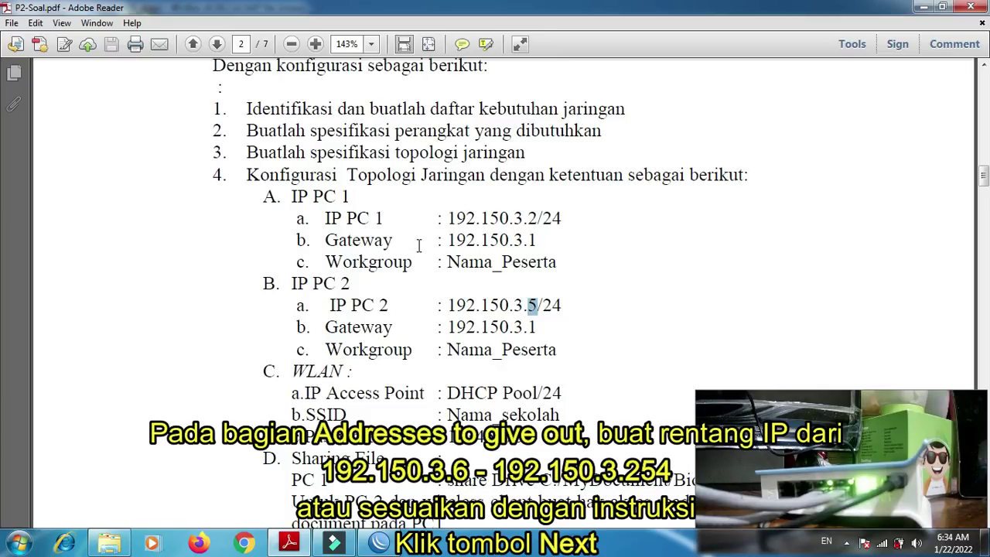
pyautogui.click(376, 541)
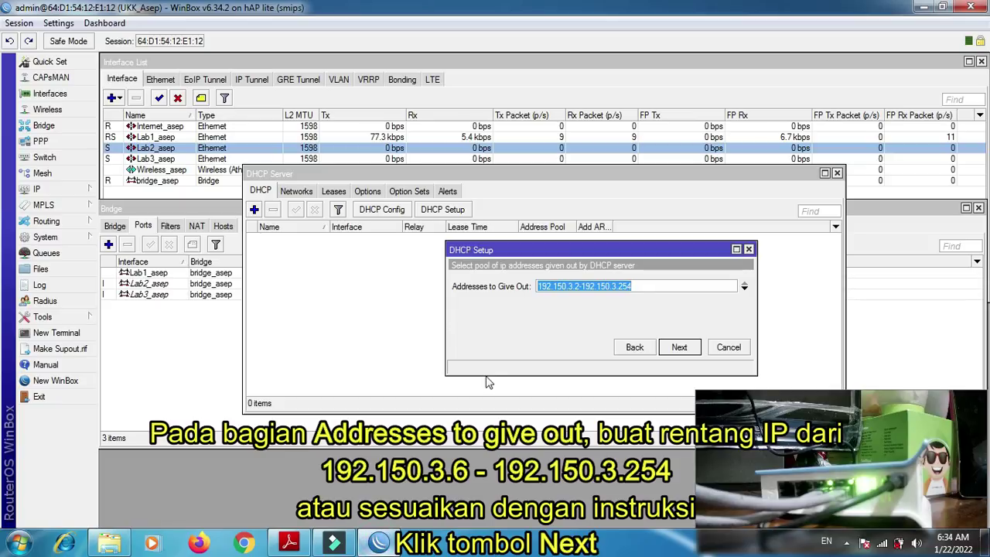
# - Adjust the pool's starting address, accept DNS and the 10-minute lease to create dhcp1
pyautogui.click(653, 286)
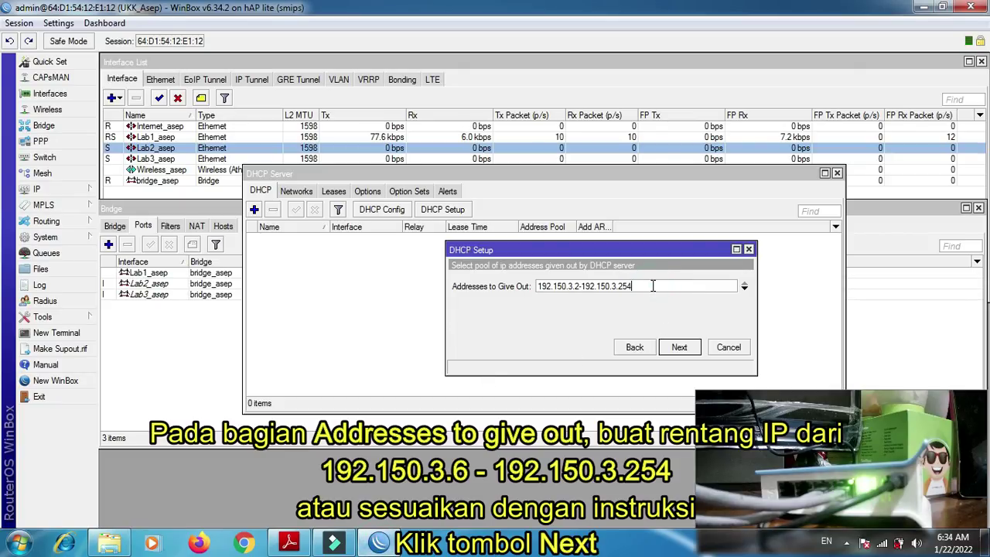
pyautogui.click(579, 286)
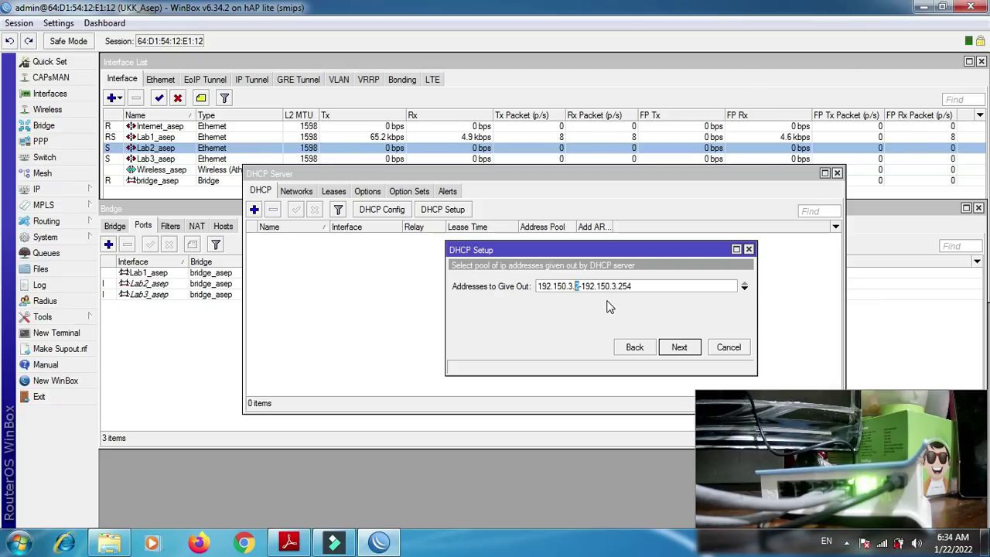
pyautogui.write('6')
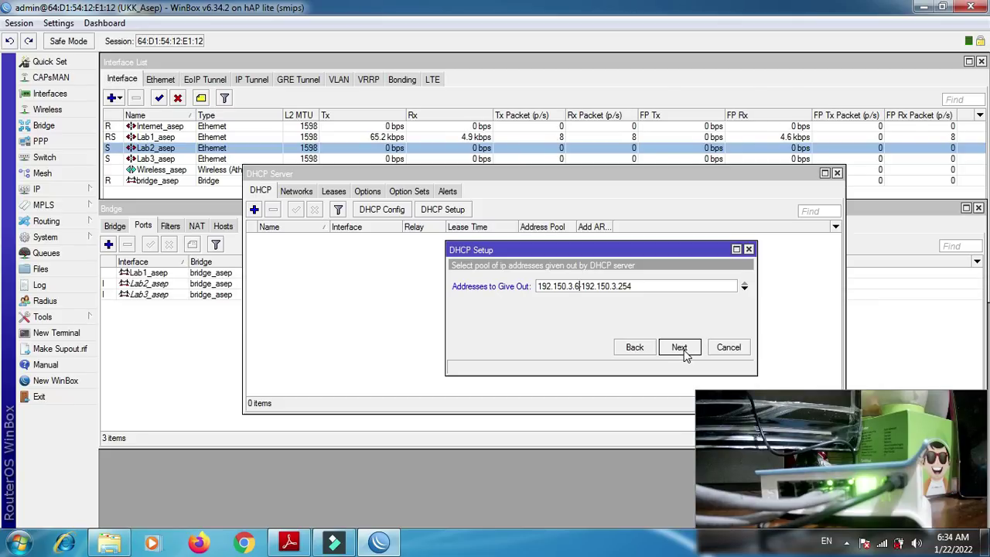
pyautogui.click(679, 347)
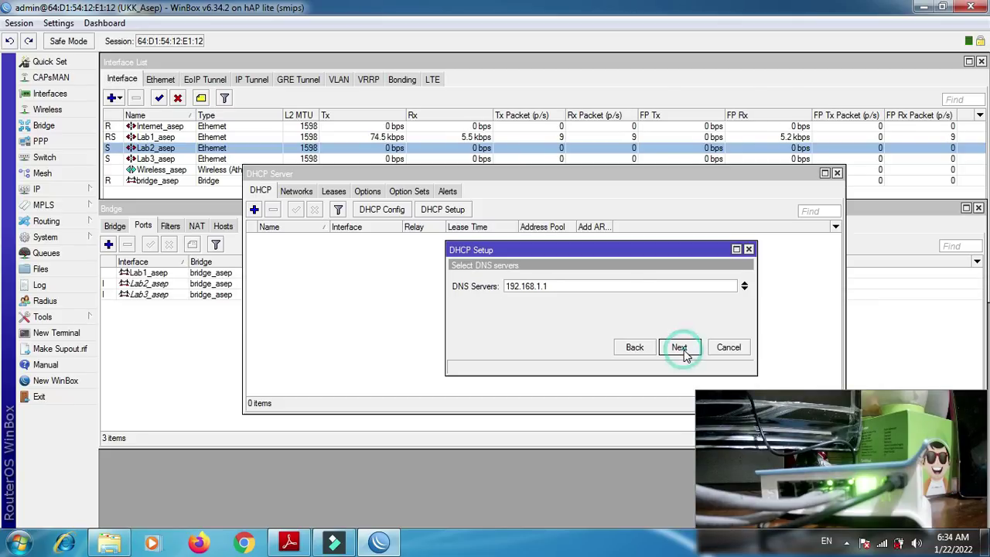
pyautogui.click(679, 347)
pyautogui.click(681, 348)
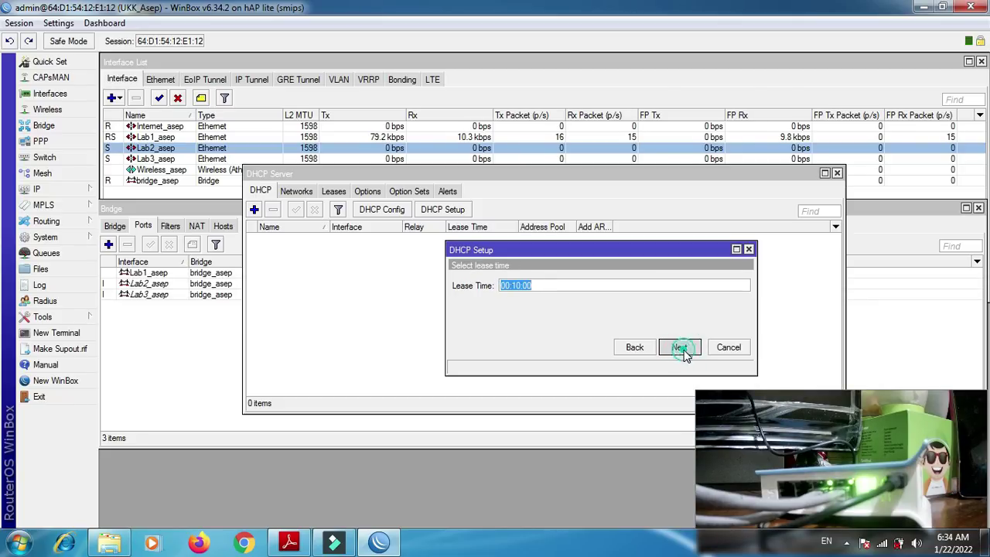
pyautogui.click(534, 287)
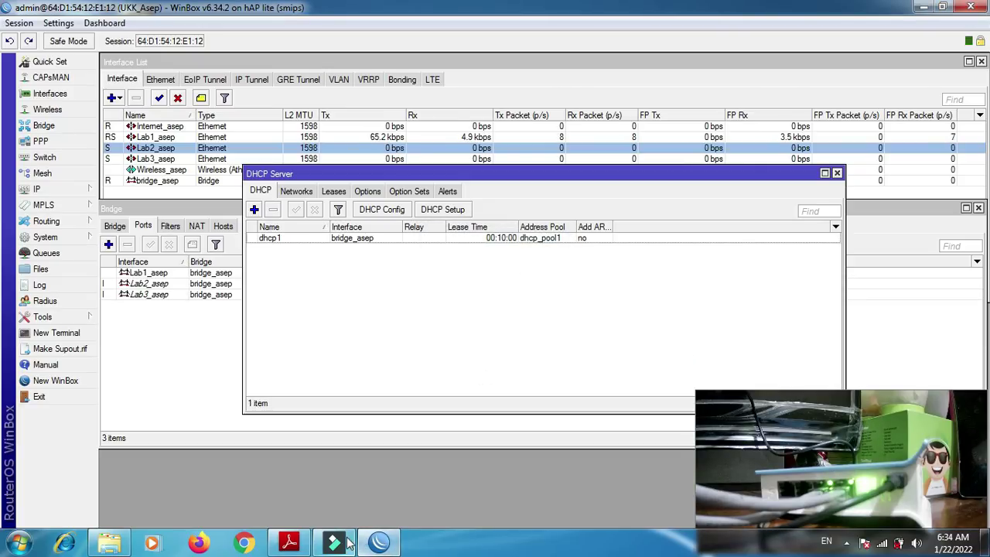
pyautogui.moveTo(347, 543)
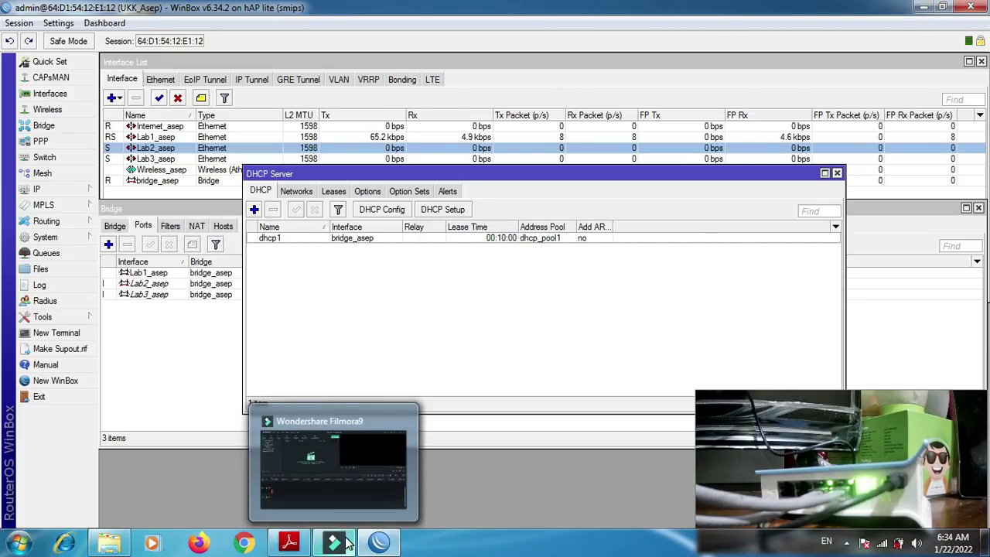
pyautogui.click(289, 543)
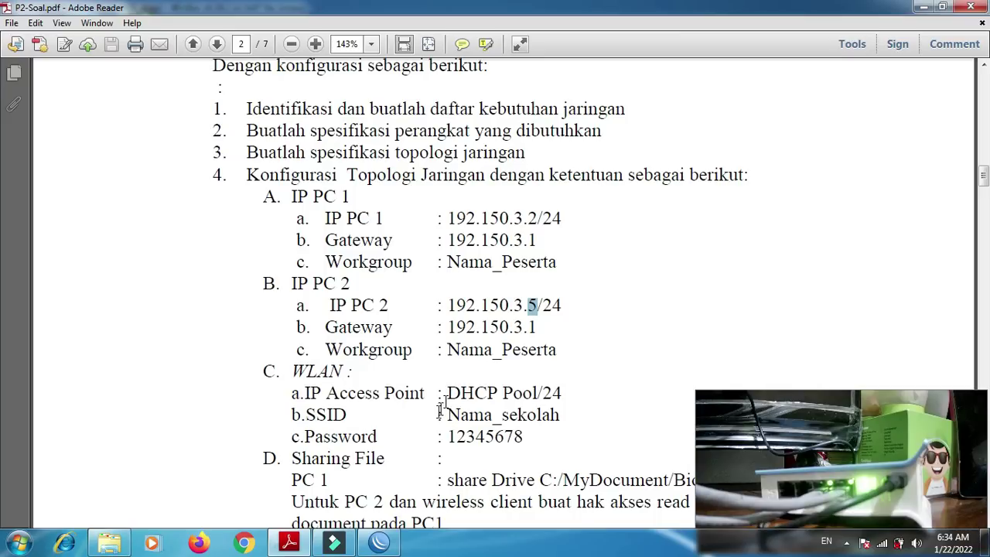
# - Return to WinBox's DHCP Server list showing dhcp1 after reading the task sheet addresses
pyautogui.click(379, 543)
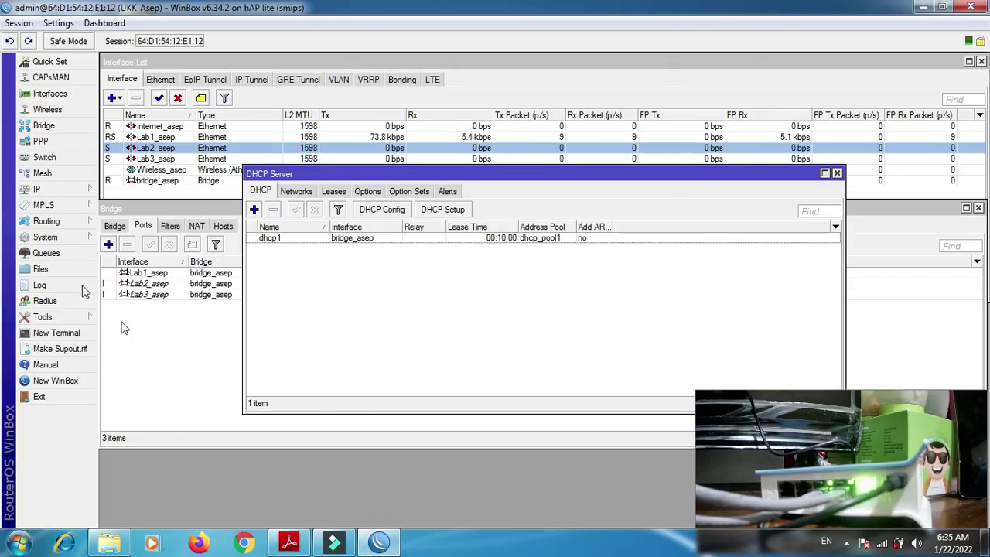
# - Add the IP address 192.151.3.1/24 on the Wireless_asep interface, then return to the DHCP Server list
pyautogui.click(65, 191)
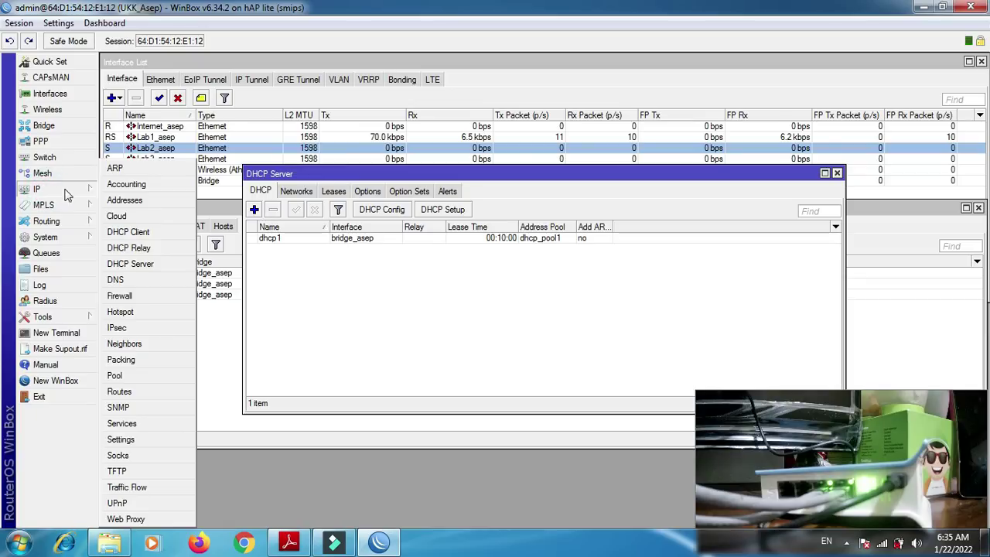
pyautogui.click(123, 199)
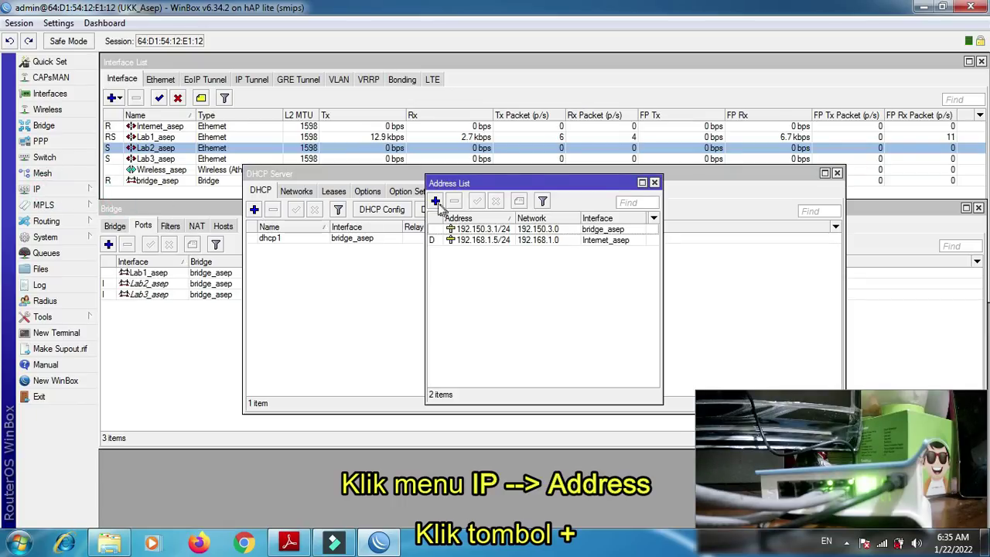
pyautogui.click(435, 202)
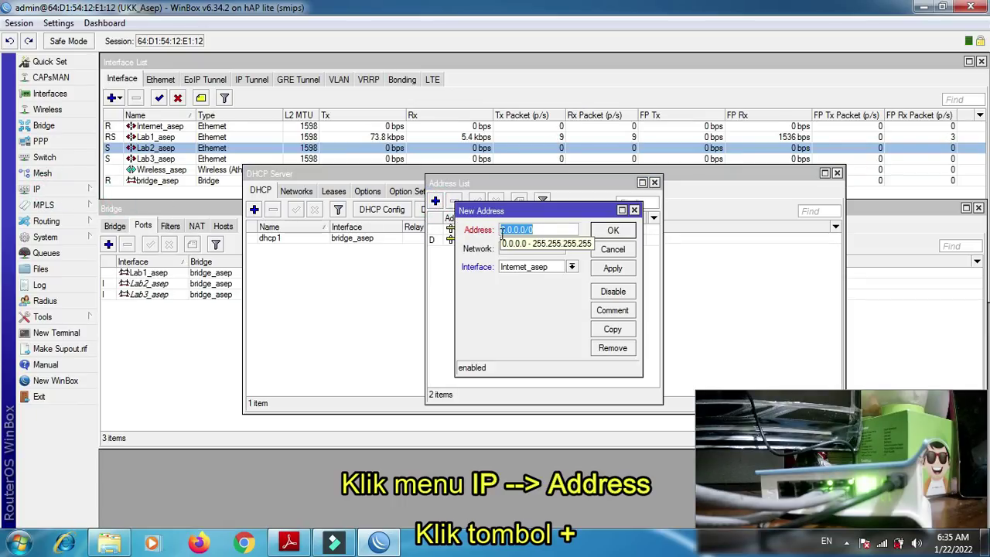
pyautogui.moveTo(558, 208); pyautogui.dragTo(712, 169)
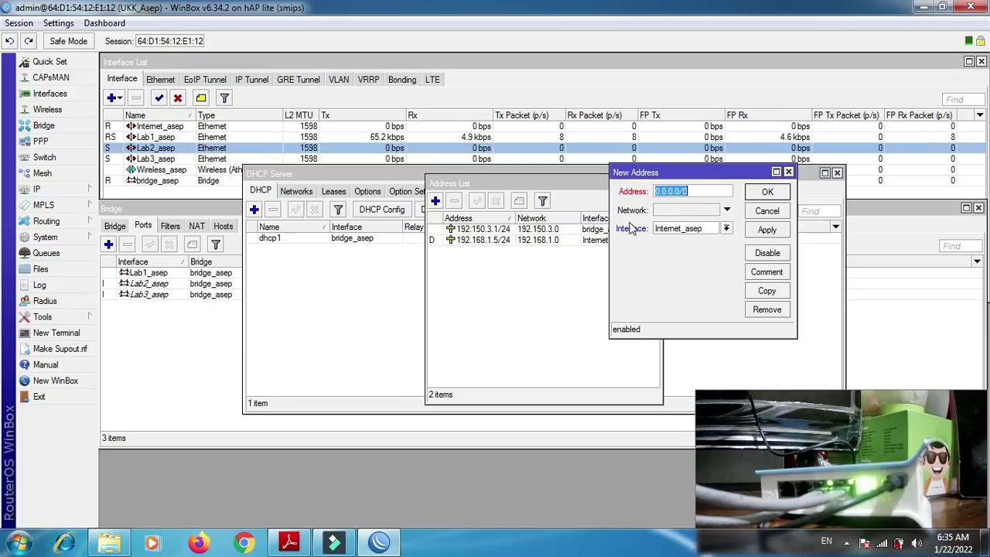
pyautogui.write('192')
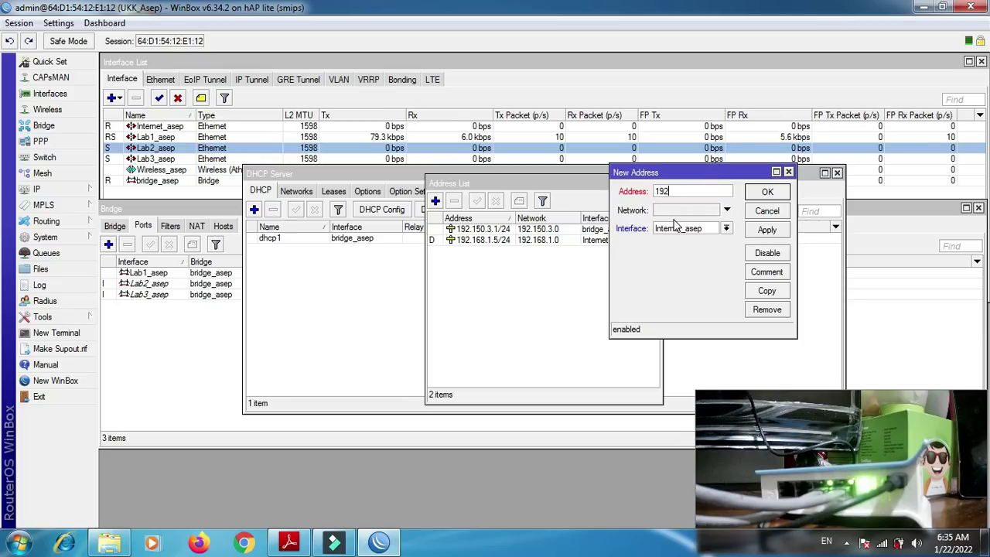
pyautogui.write('.151.3.')
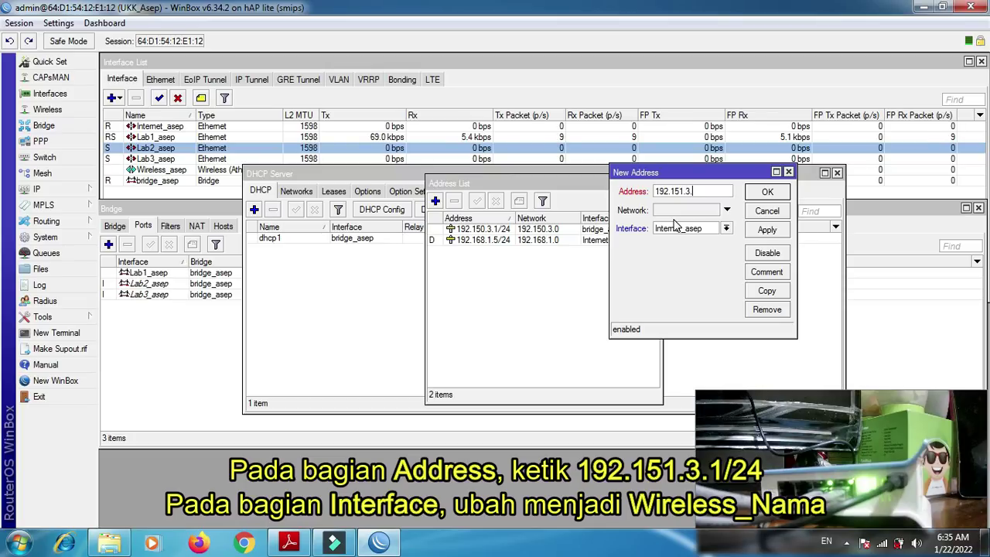
pyautogui.write('1/24')
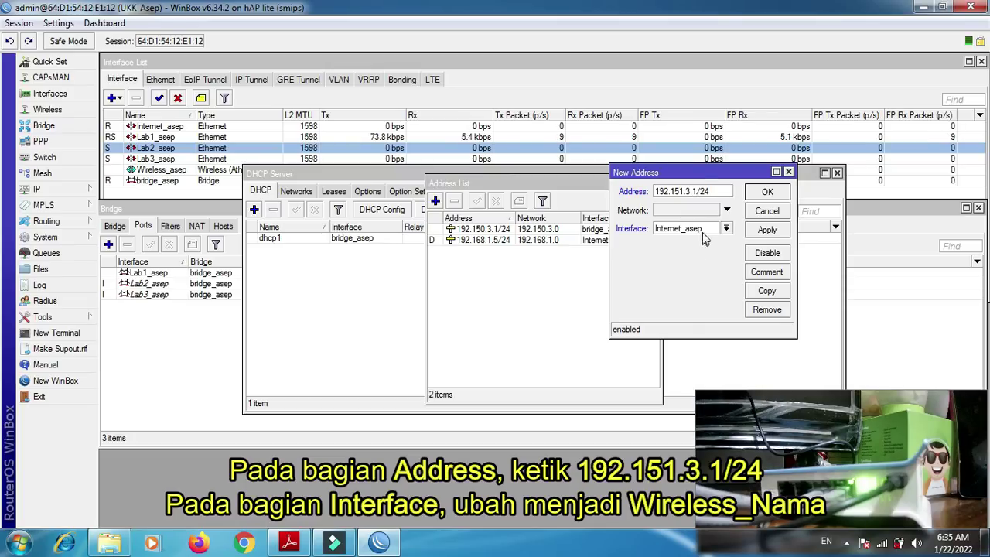
pyautogui.click(706, 229)
pyautogui.click(692, 279)
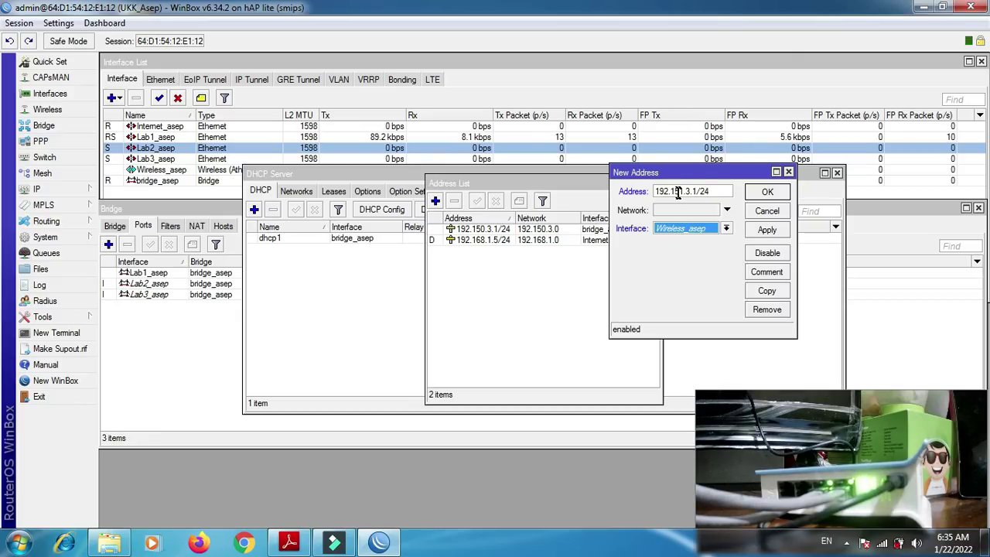
pyautogui.click(768, 232)
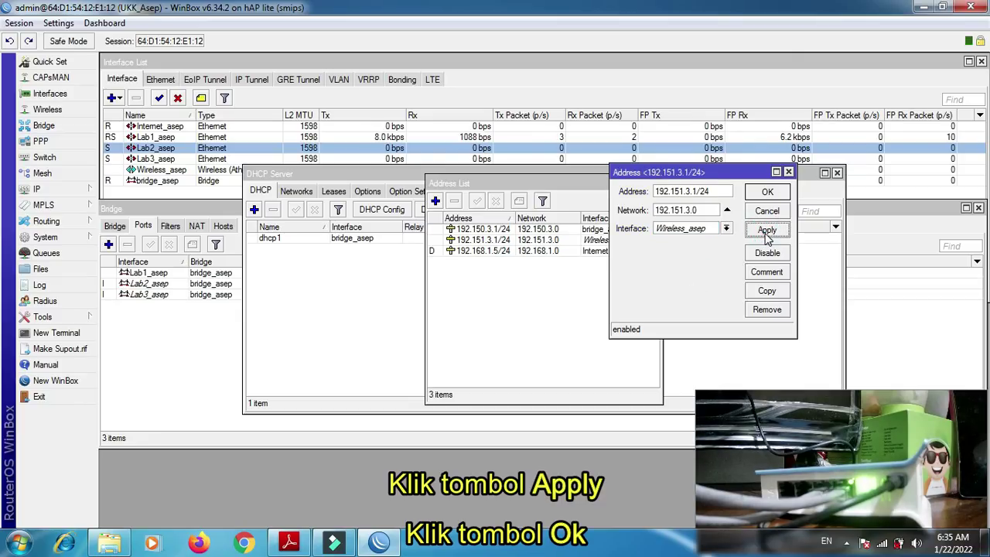
pyautogui.click(769, 193)
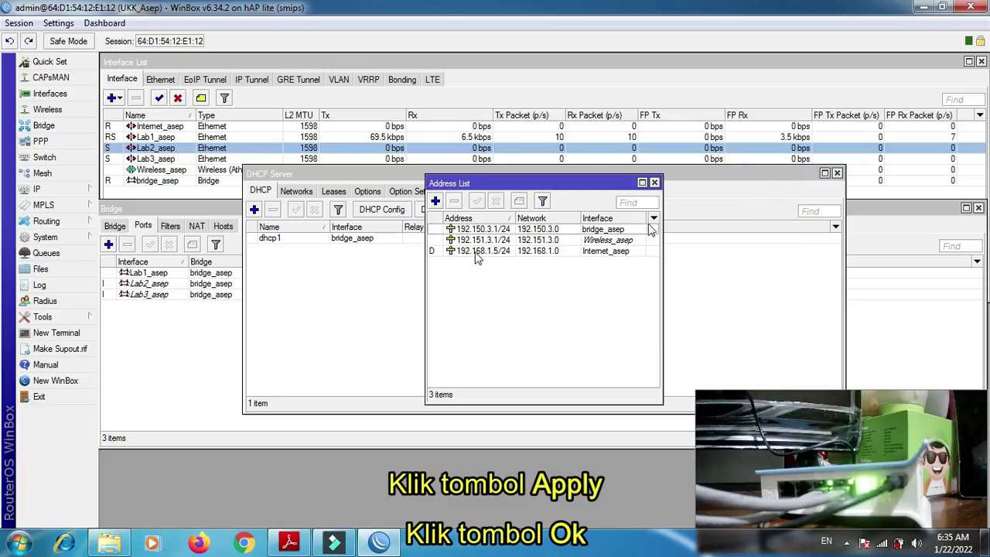
pyautogui.click(345, 290)
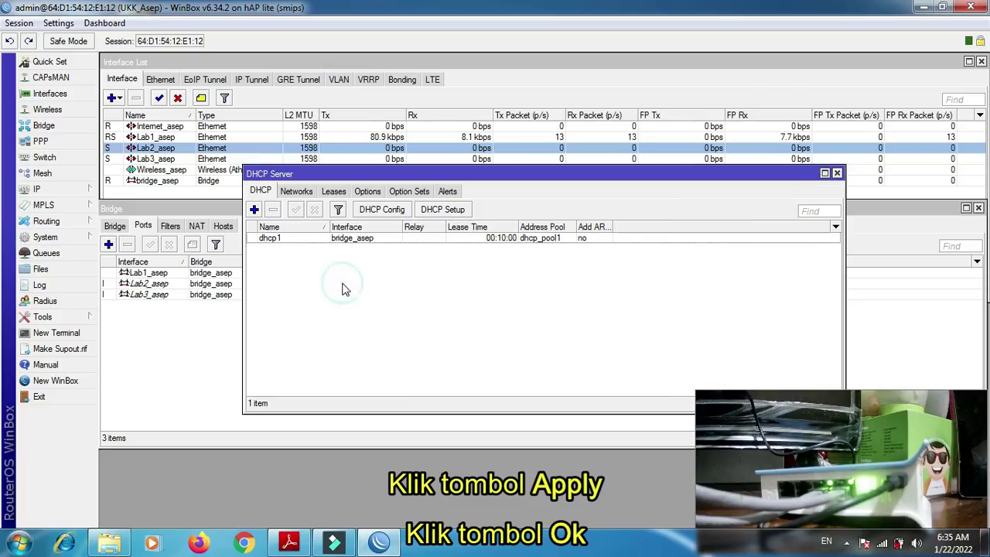
# - Run DHCP Setup on Wireless_asep, accepting the 192.151.3.0/24 address space and the 192.151.3.1 gateway
pyautogui.click(435, 213)
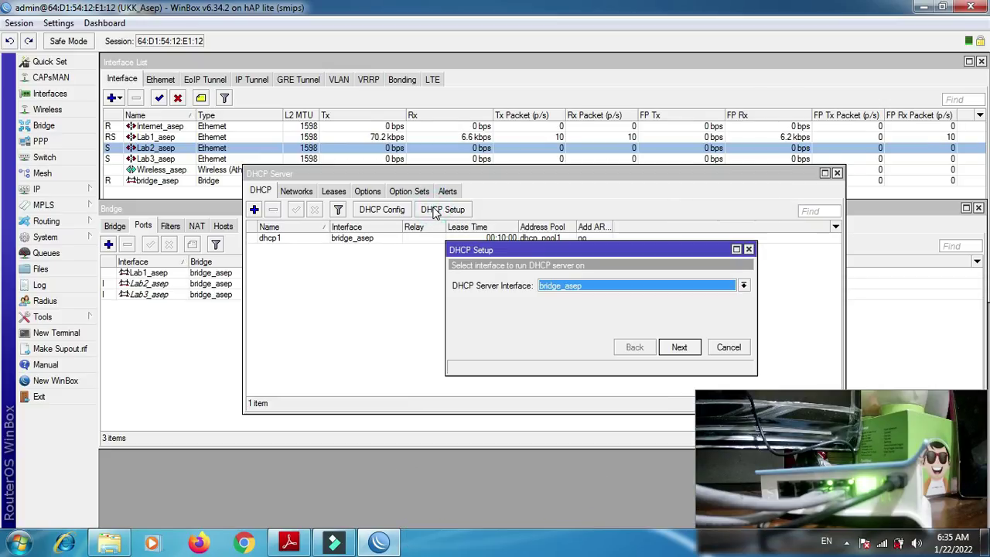
pyautogui.click(663, 288)
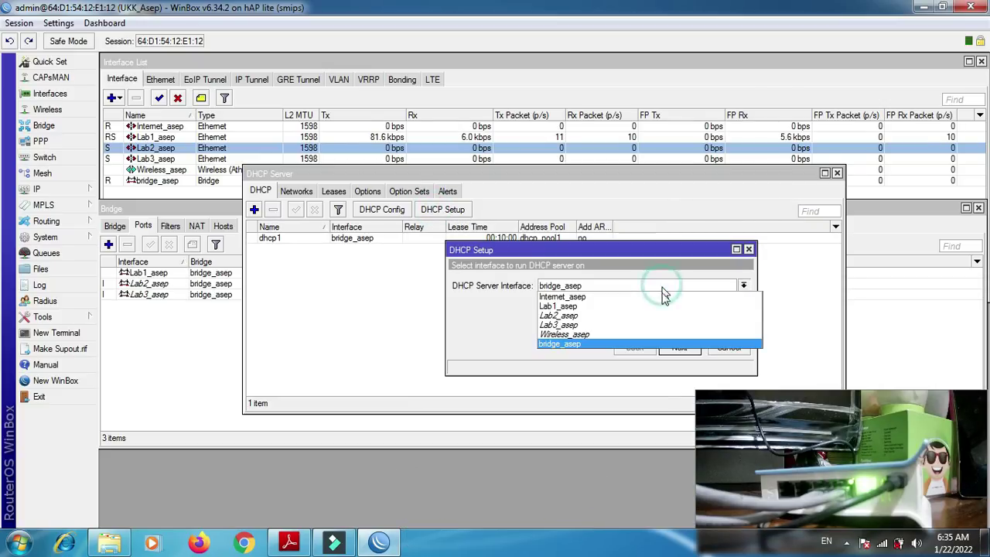
pyautogui.click(657, 334)
pyautogui.click(679, 348)
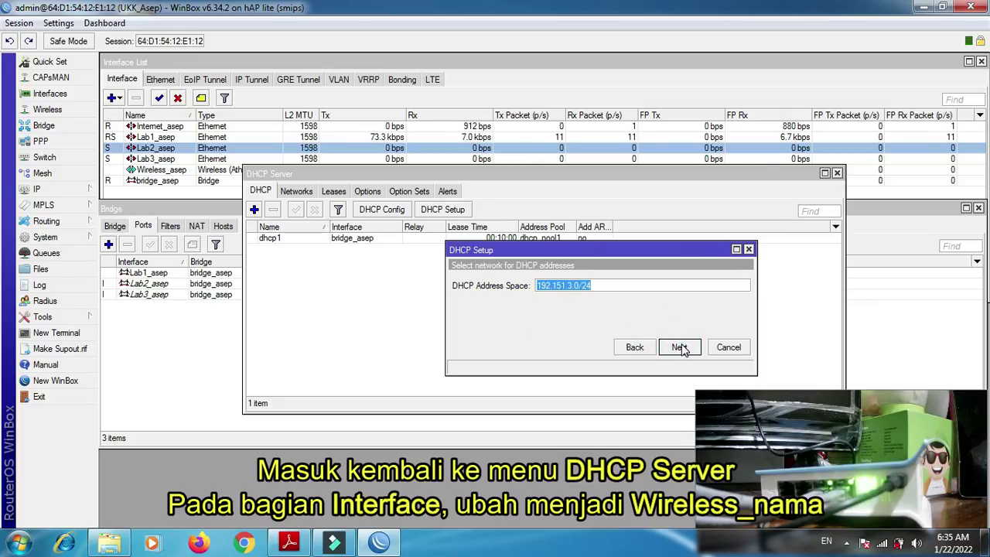
pyautogui.click(679, 347)
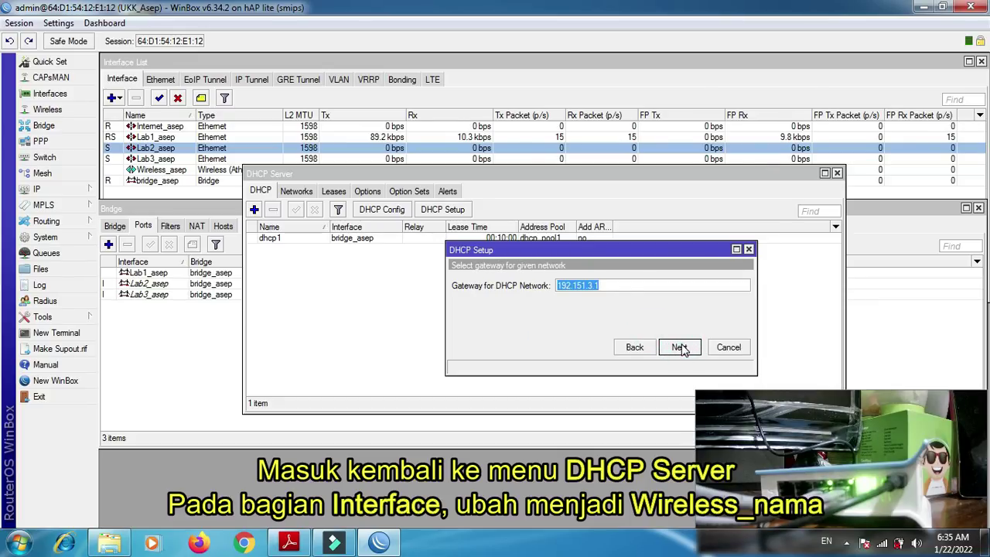
pyautogui.click(679, 347)
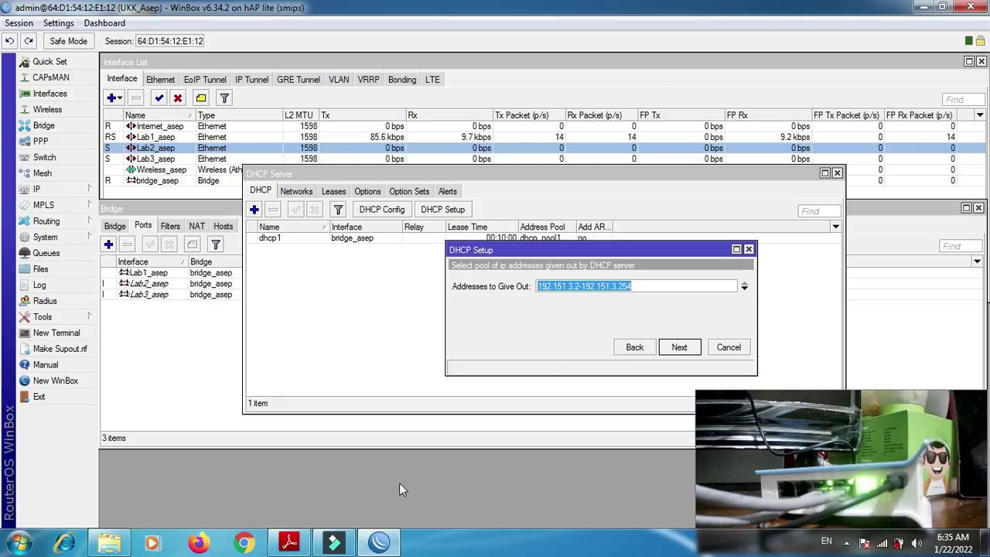
pyautogui.click(300, 543)
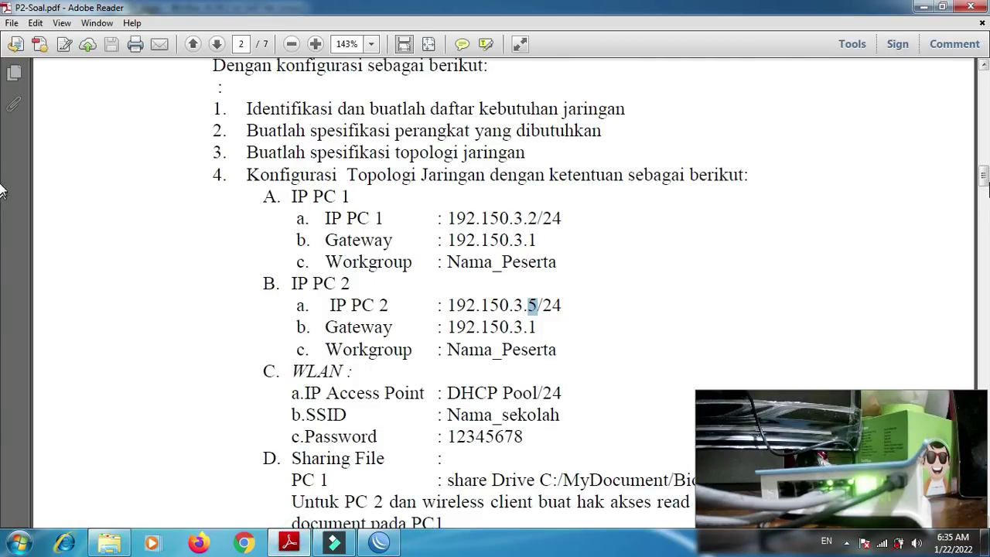
pyautogui.moveTo(983, 175); pyautogui.dragTo(983, 193)
pyautogui.moveTo(1, 200); pyautogui.dragTo(0, 212)
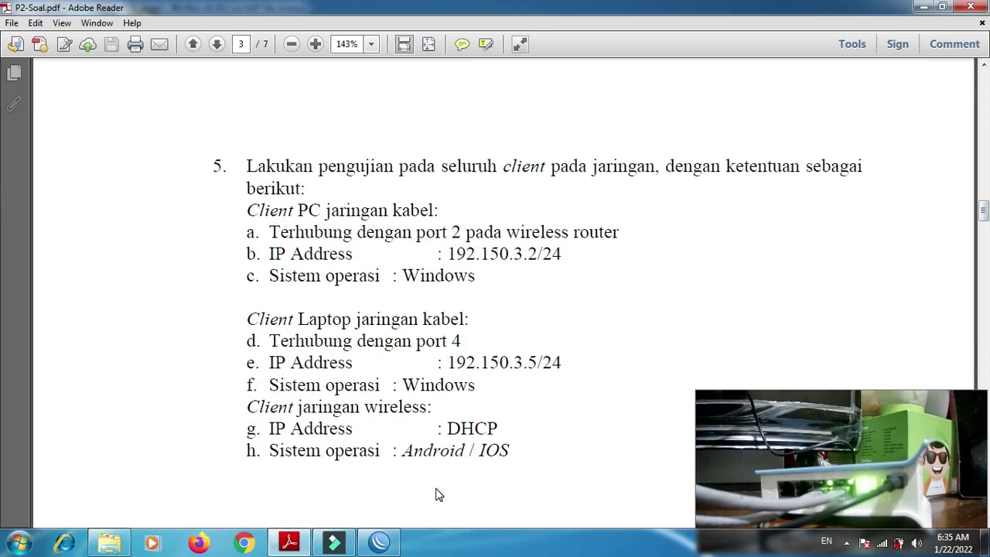
pyautogui.click(385, 541)
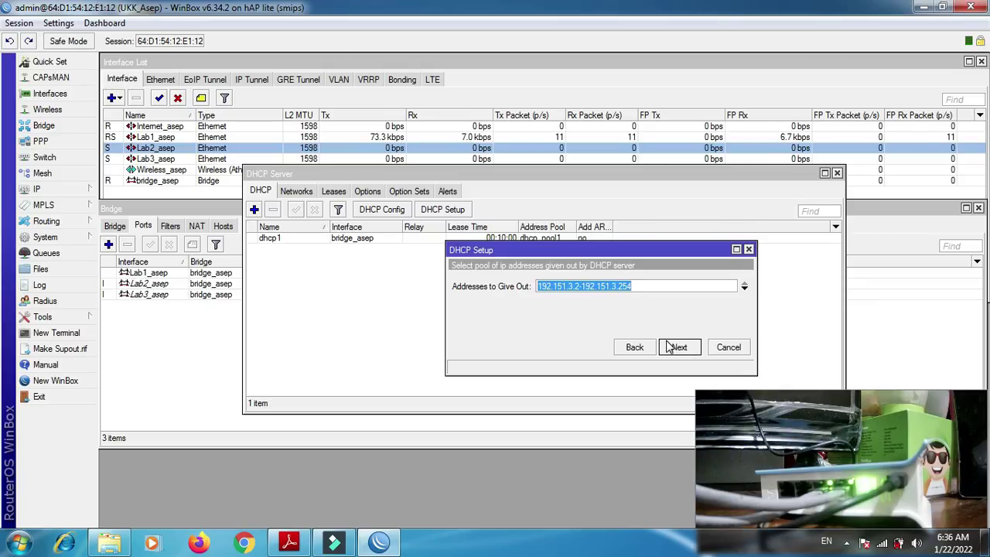
# - Finish the wizard with pool 192.151.3.2-192.151.3.254, the suggested DNS and a 10-minute lease, then check dhcp1 and dhcp2
pyautogui.click(679, 349)
pyautogui.click(679, 349)
pyautogui.click(679, 349)
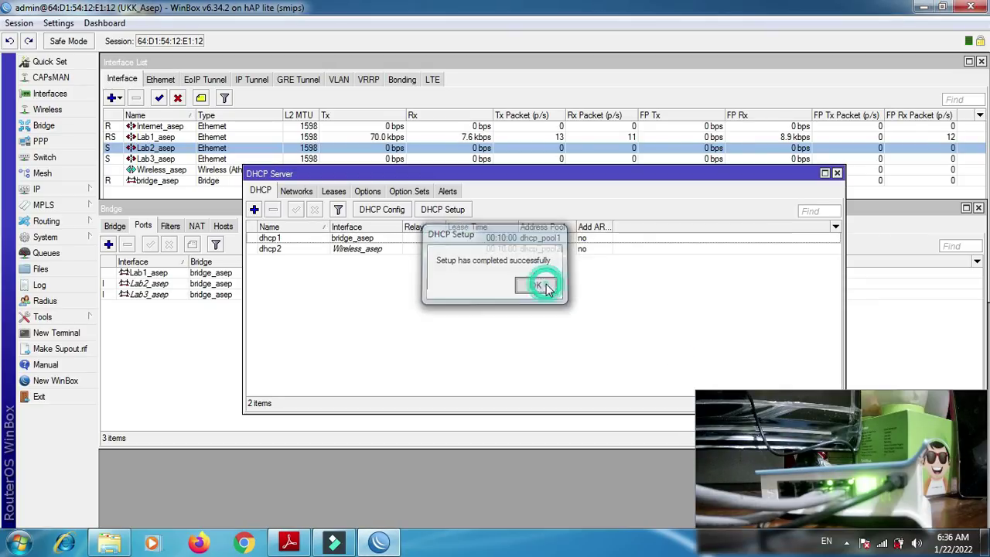
pyautogui.click(536, 285)
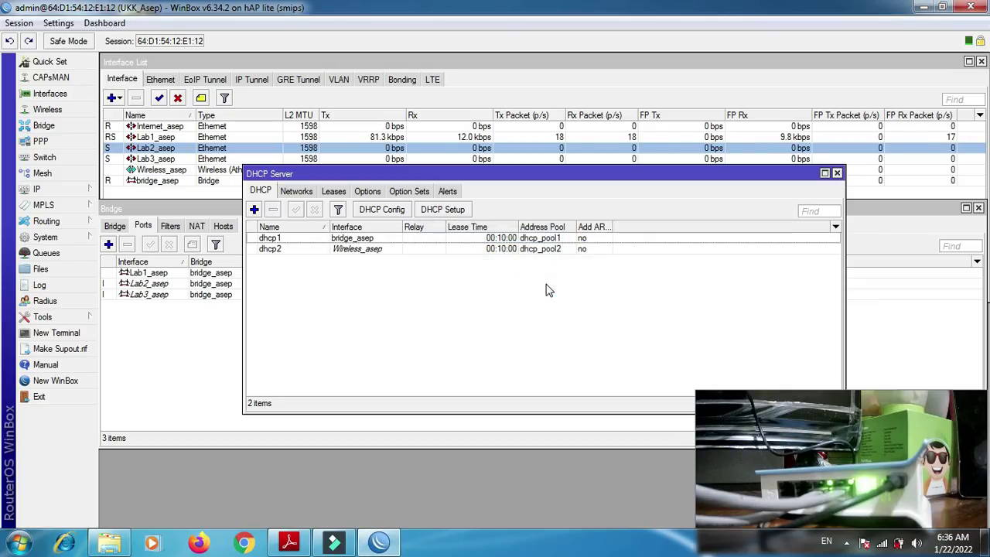
pyautogui.click(275, 240)
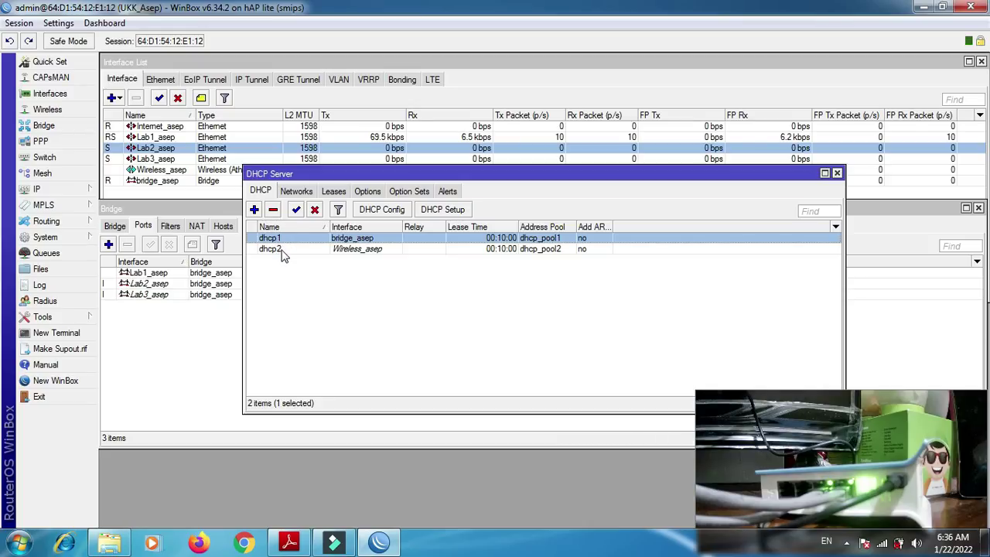
pyautogui.click(282, 249)
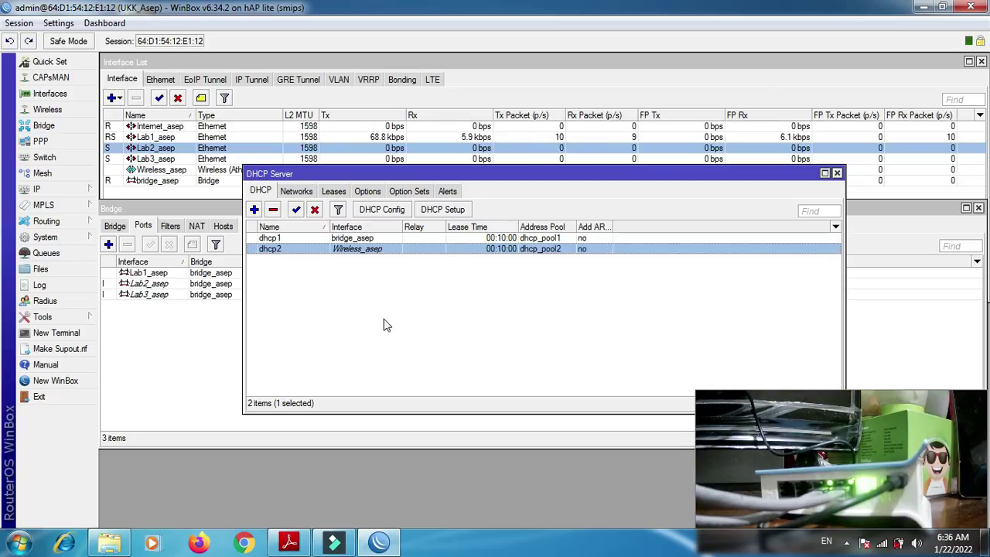
# - Review the task sheet's page 2 WLAN and Biodata.doc sharing requirements, then show the available networks
pyautogui.click(289, 541)
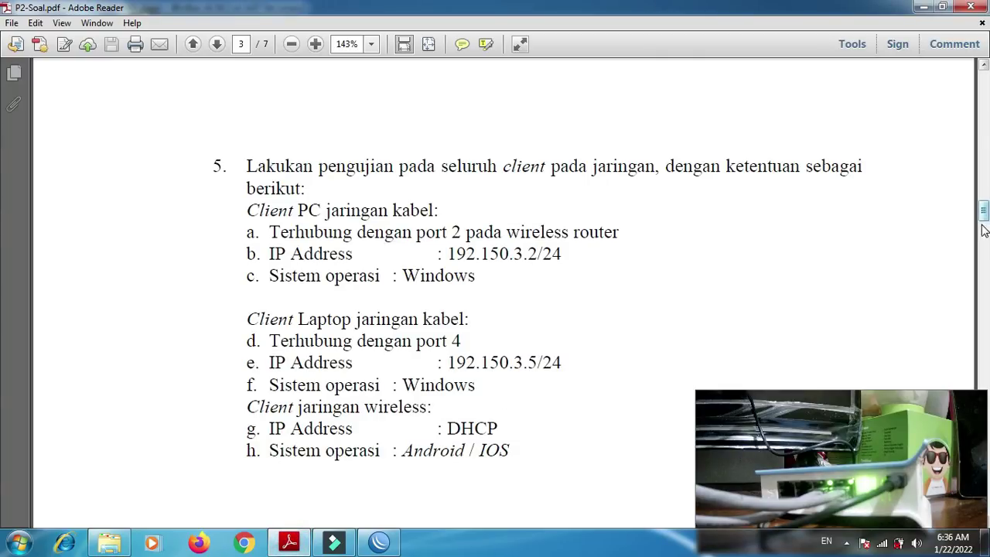
pyautogui.moveTo(984, 210); pyautogui.dragTo(984, 173)
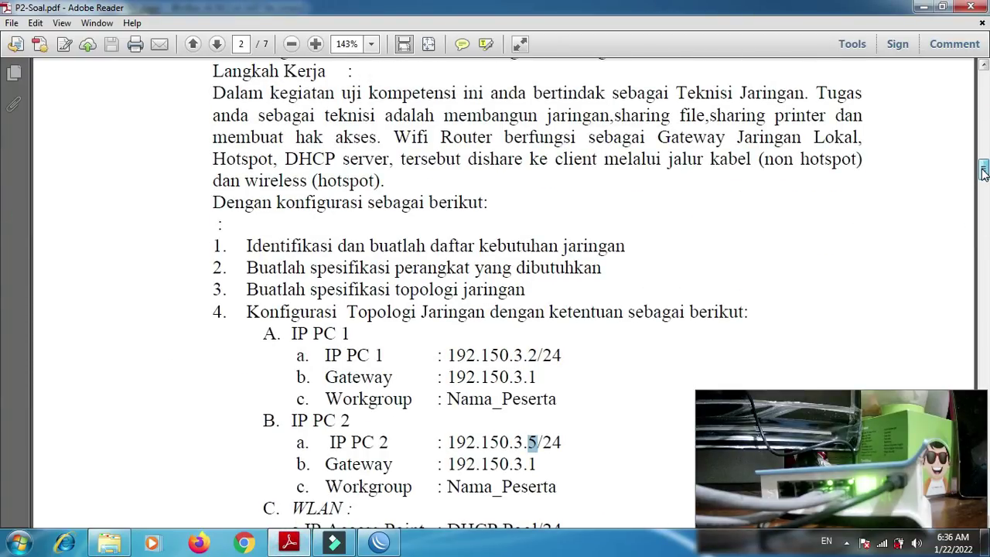
pyautogui.moveTo(983, 170); pyautogui.dragTo(983, 189)
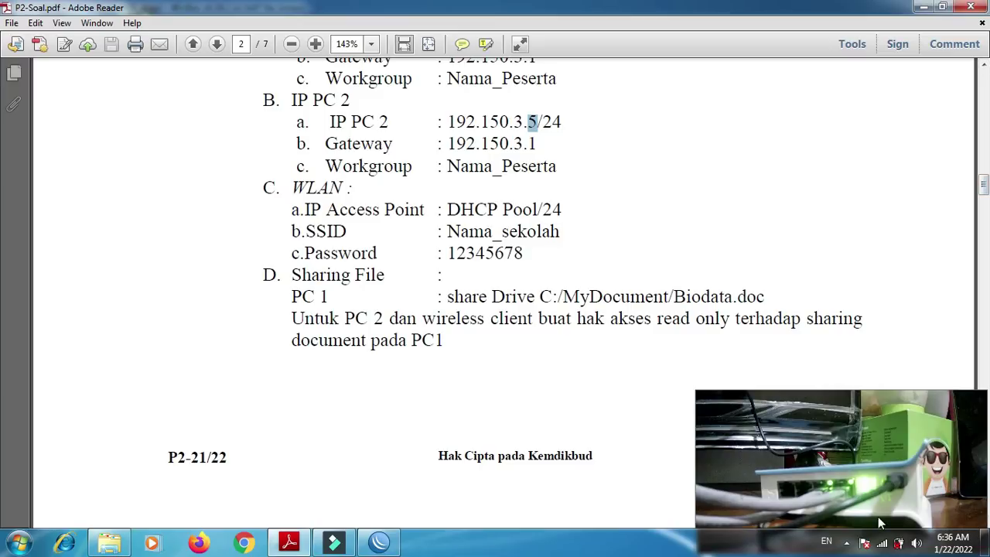
pyautogui.click(882, 545)
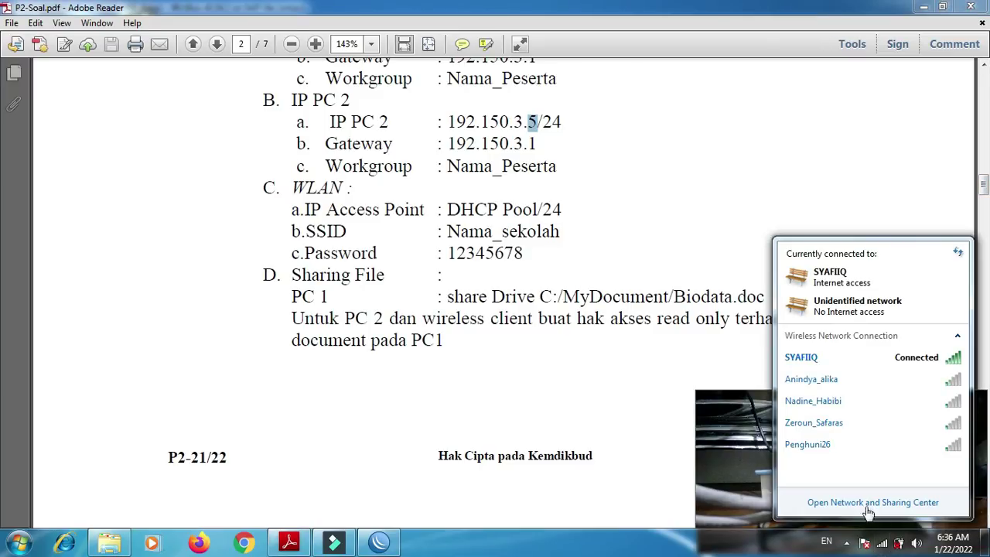
# - Inspect the Local Area Connection's current address details in Network Connections, then return to the task sheet
pyautogui.click(868, 507)
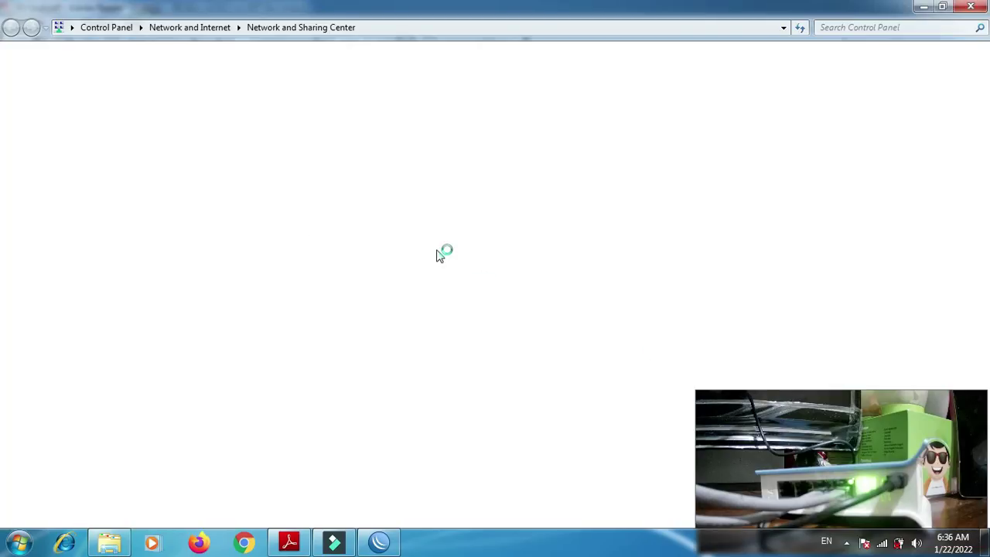
pyautogui.click(71, 101)
pyautogui.doubleClick(92, 97)
pyautogui.click(414, 264)
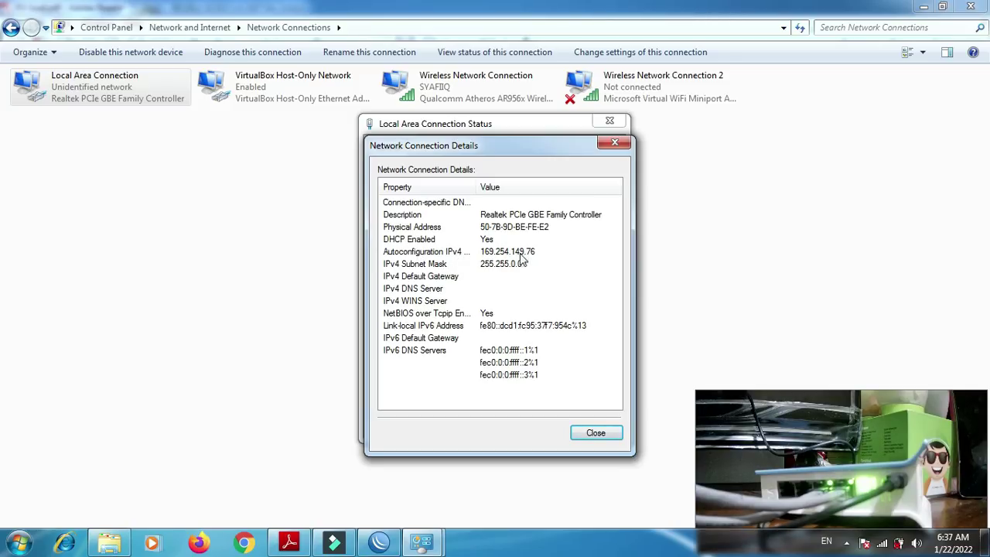
pyautogui.click(617, 146)
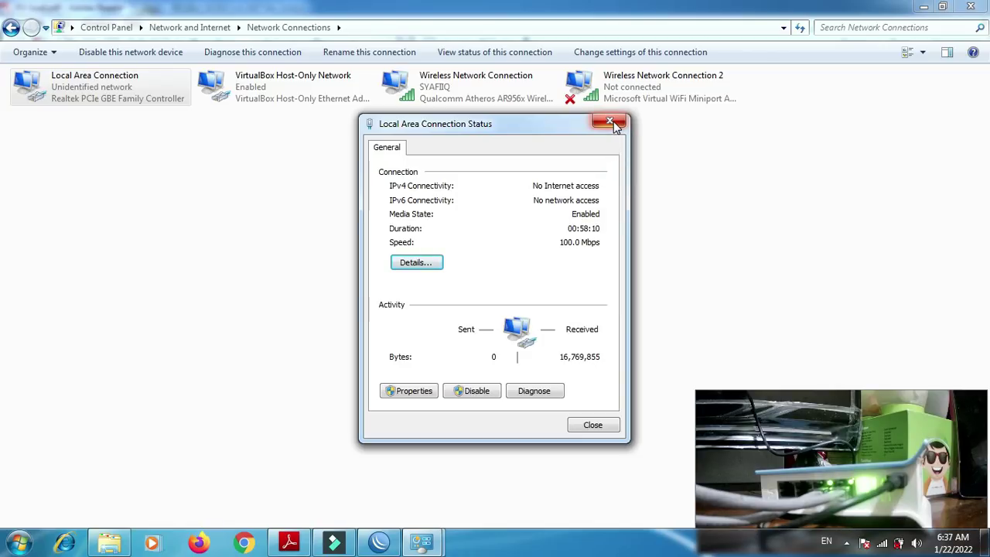
pyautogui.click(614, 122)
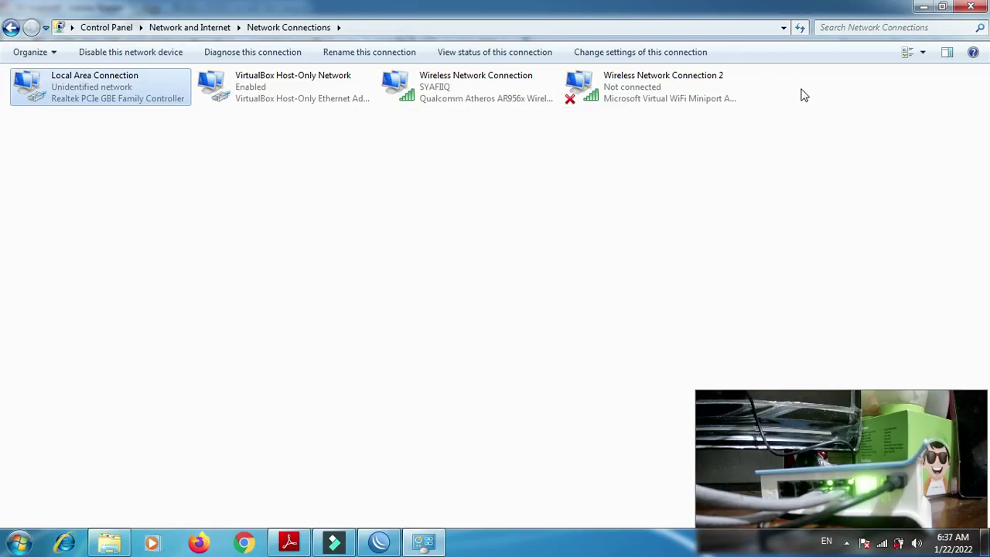
pyautogui.click(290, 542)
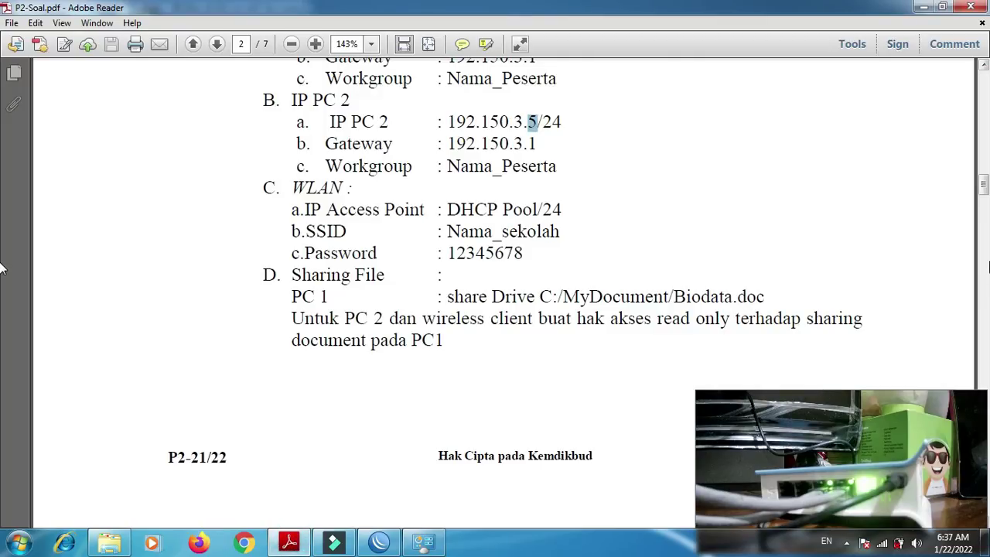
# - Find the cabled client's required address 192.150.3.2/24, then open the Local Area Connection's properties
pyautogui.moveTo(985, 201); pyautogui.dragTo(985, 217)
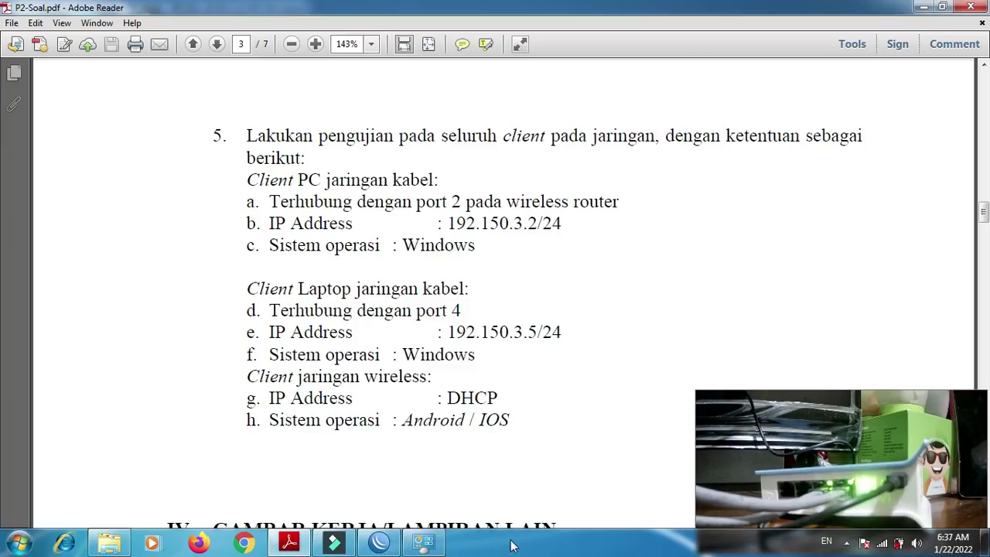
pyautogui.click(431, 547)
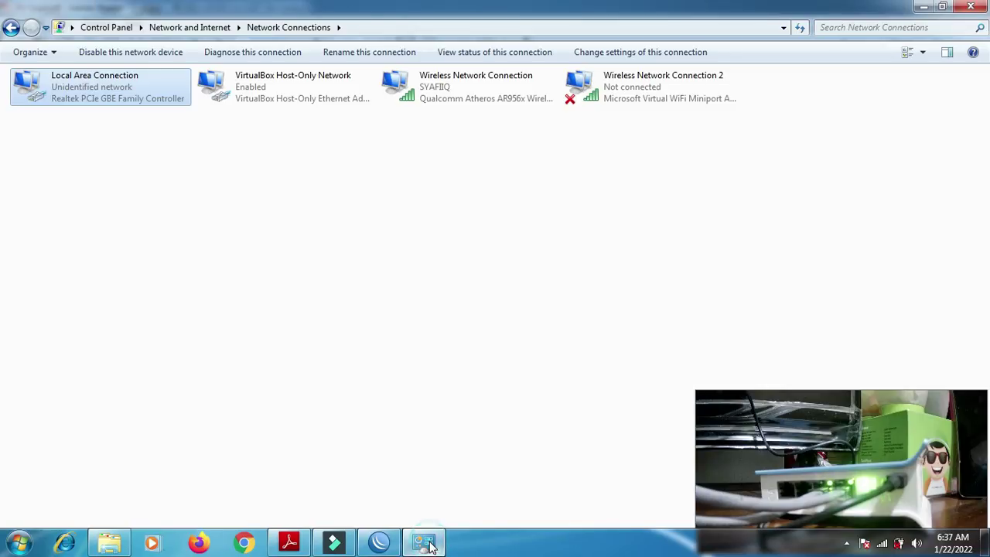
pyautogui.doubleClick(82, 88)
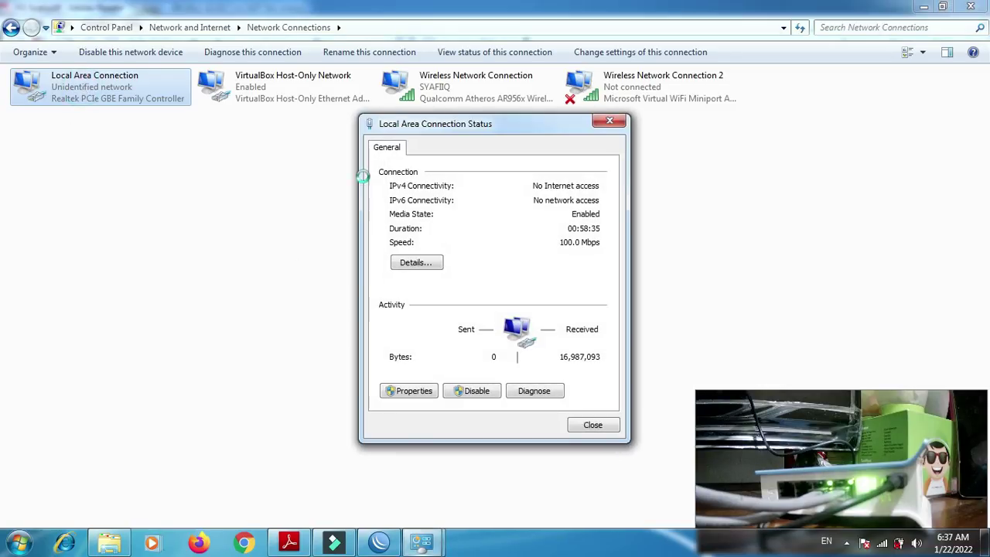
pyautogui.click(425, 392)
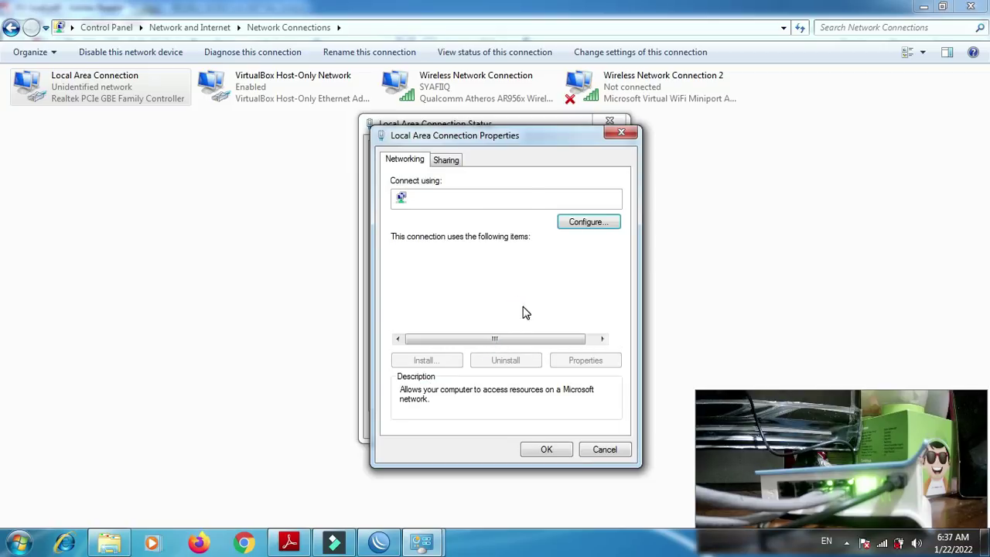
# - Give Local Area Connection the static IPv4 address 192.150.3.2, mask 255.255.255.0, gateway 192.150.3.1
pyautogui.doubleClick(550, 330)
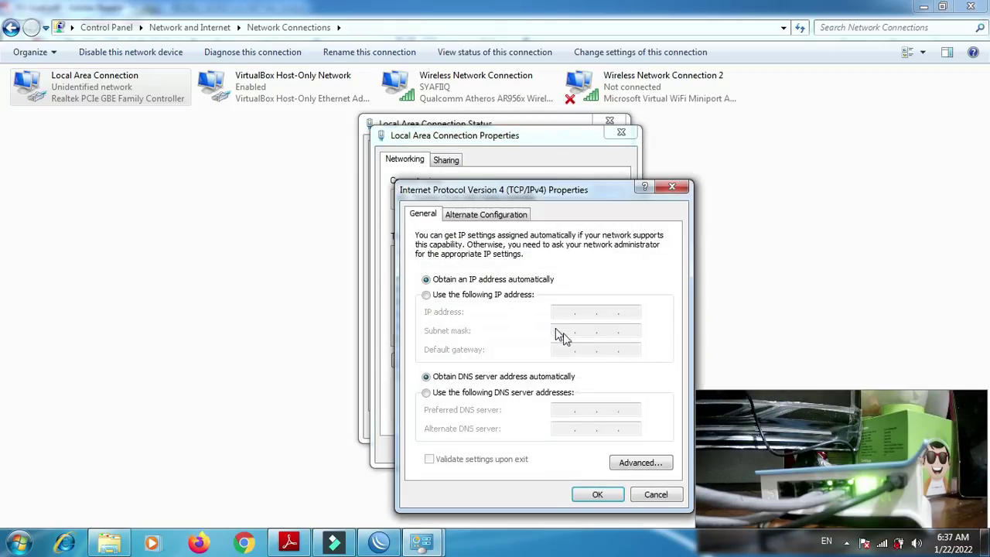
pyautogui.click(467, 296)
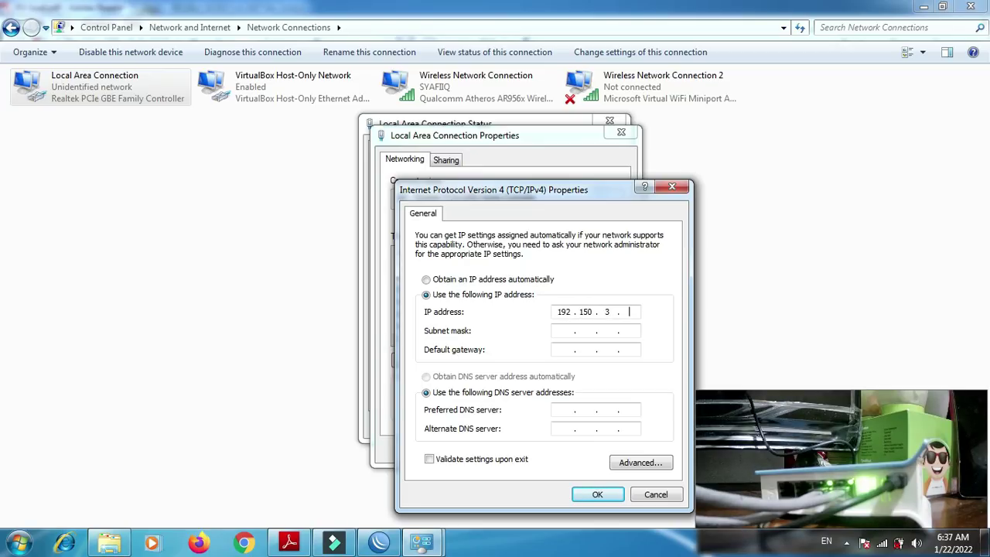
pyautogui.click(563, 331)
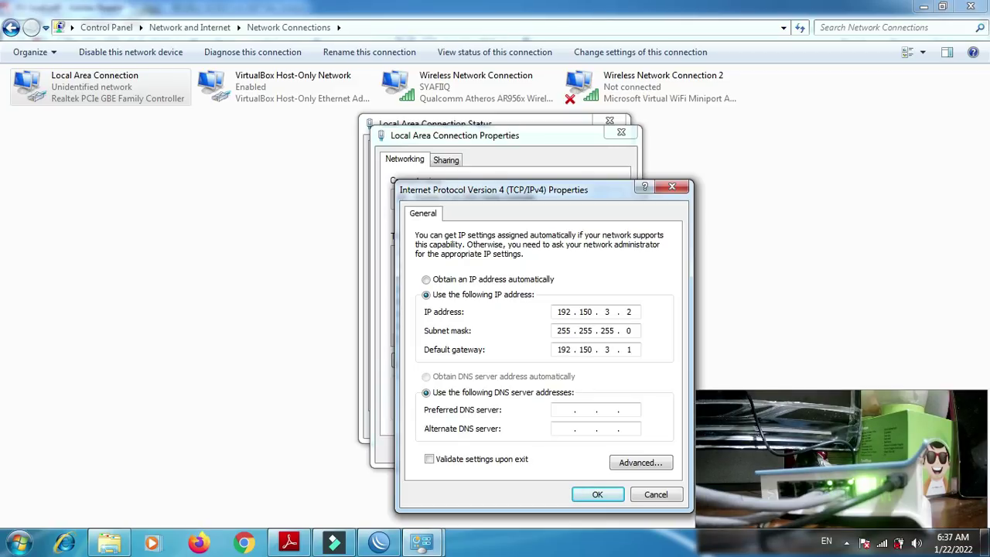
pyautogui.click(600, 493)
pyautogui.click(550, 451)
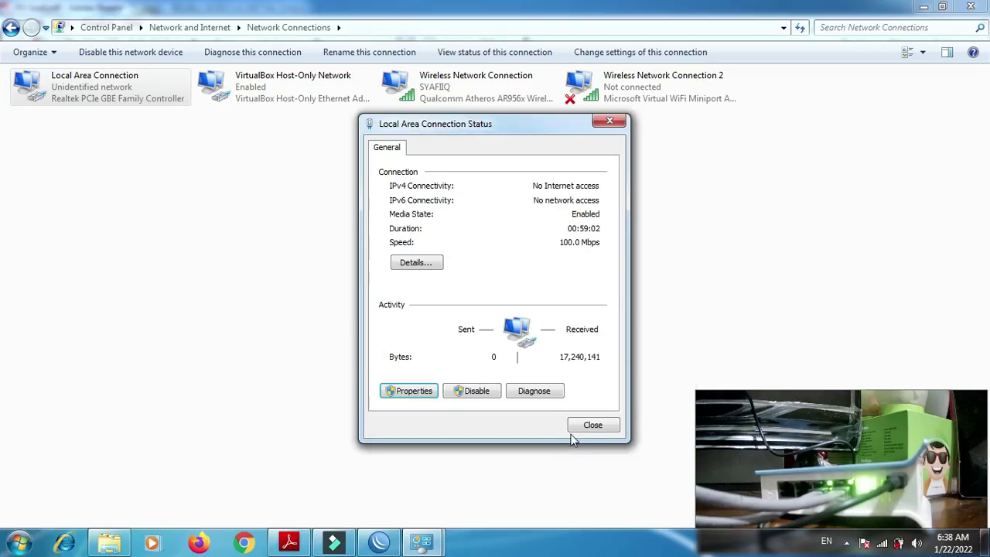
# - Close the connection status and set the network location to Public
pyautogui.click(588, 424)
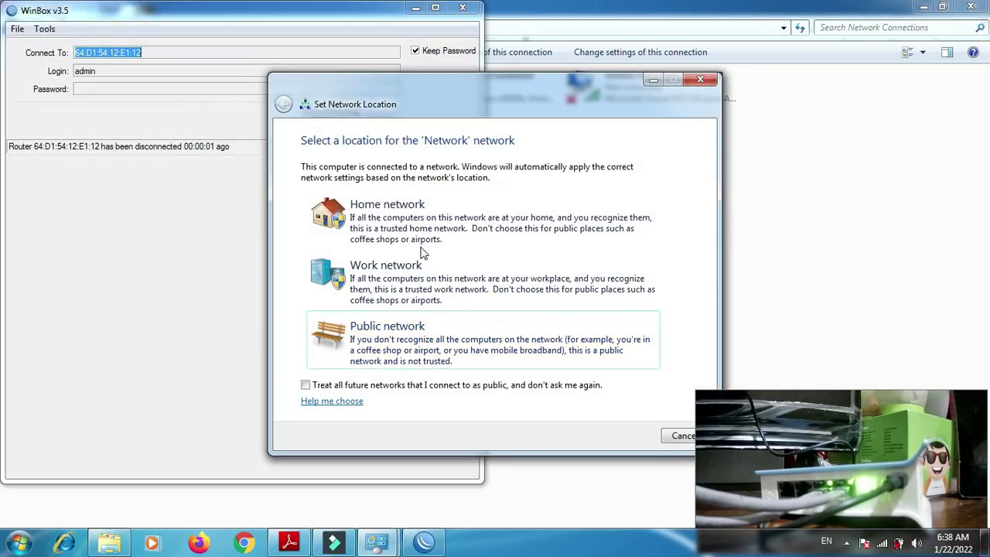
pyautogui.click(387, 351)
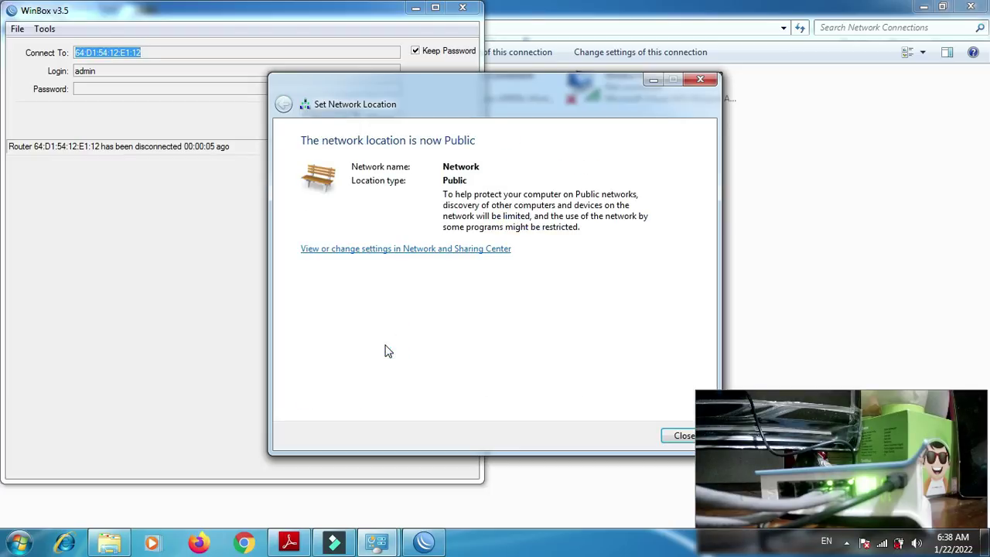
pyautogui.click(682, 436)
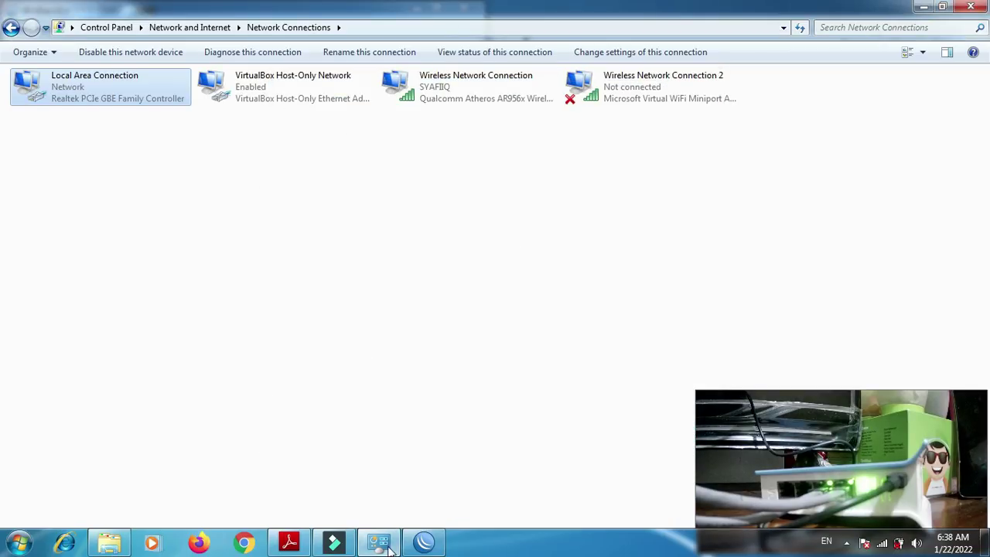
# - Open Command Prompt and run ipconfig to check the laptop's adapter addresses
pyautogui.press('super+r')
pyautogui.write('cmd')
pyautogui.press('Return')
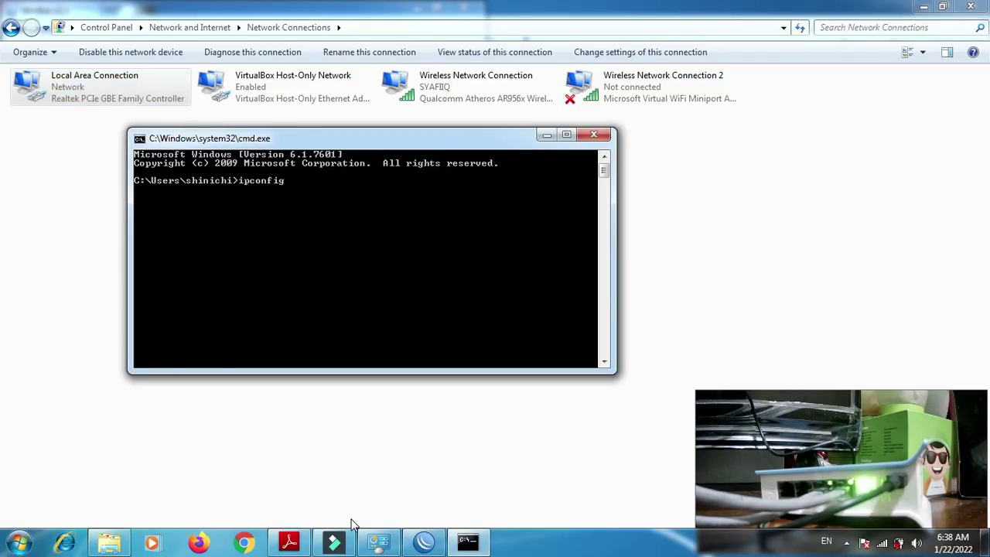
pyautogui.press('Return')
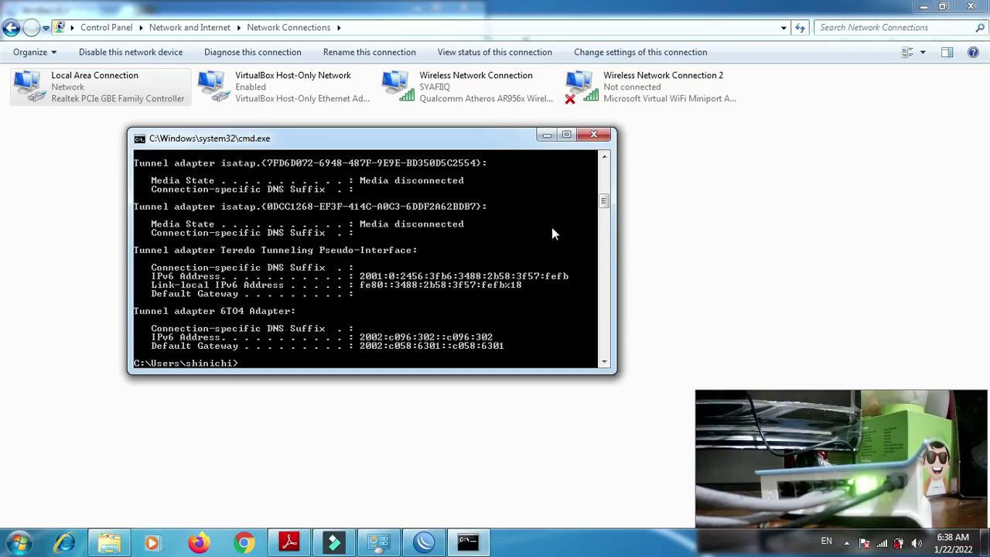
pyautogui.moveTo(604, 198); pyautogui.dragTo(605, 179)
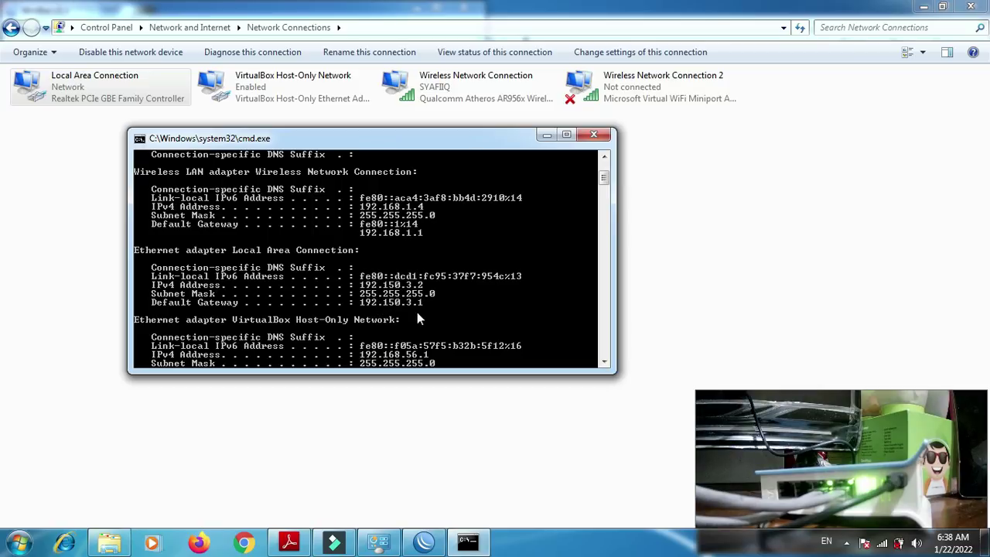
# - Ping the laptop's own address 192.150.3.2, then the gateway 192.150.3.1
pyautogui.write('ping')
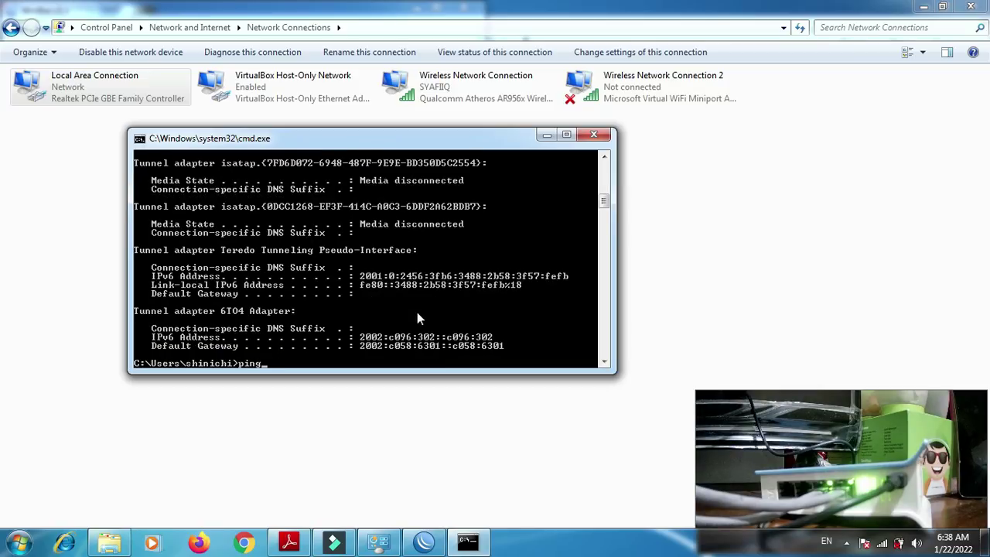
pyautogui.write(' 192.150.3.2')
pyautogui.press('Return')
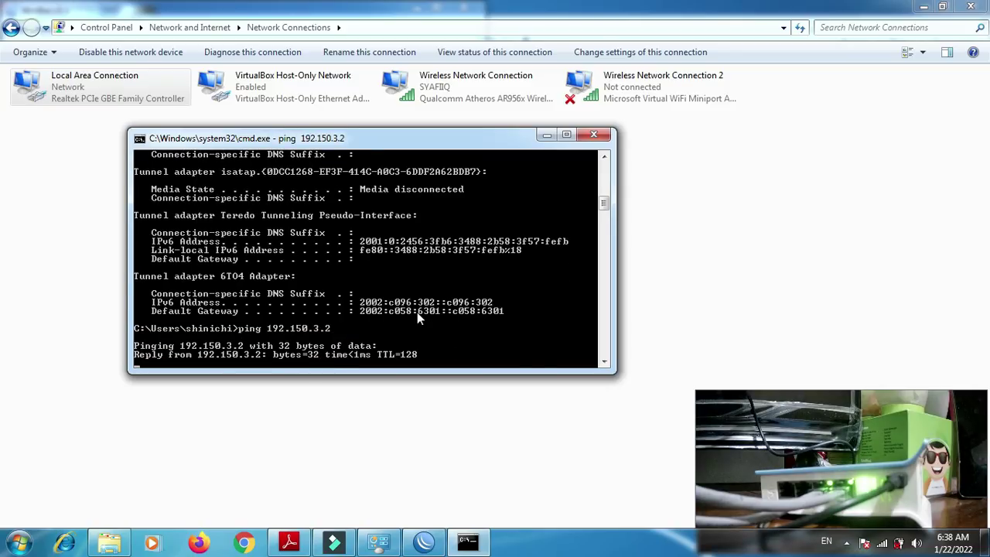
pyautogui.hotkey('ctrl', 'c')
pyautogui.press('Up')
pyautogui.press('BackSpace')
pyautogui.write('1')
pyautogui.press('Return')
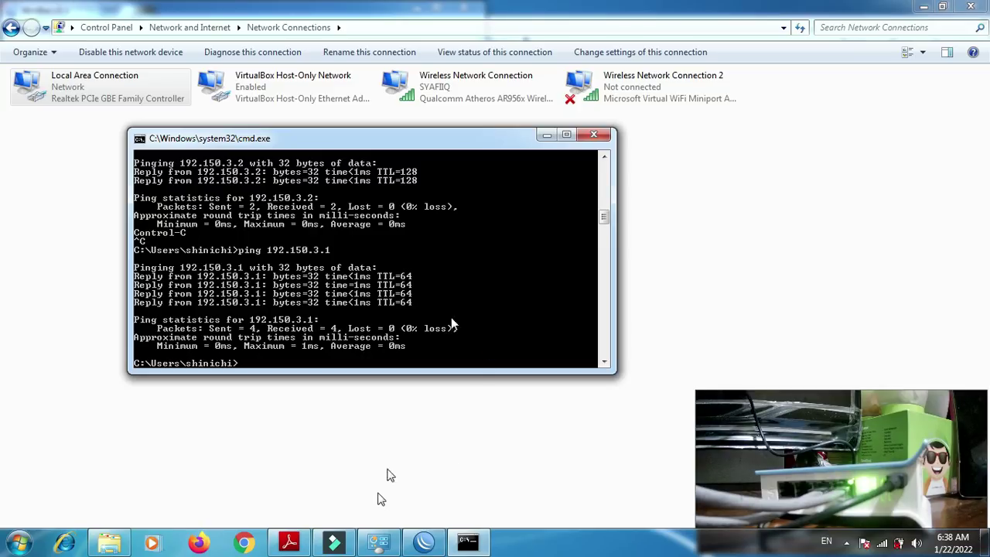
# - Recheck the task sheet's client testing requirements, then reconnect WinBox to the router
pyautogui.click(292, 542)
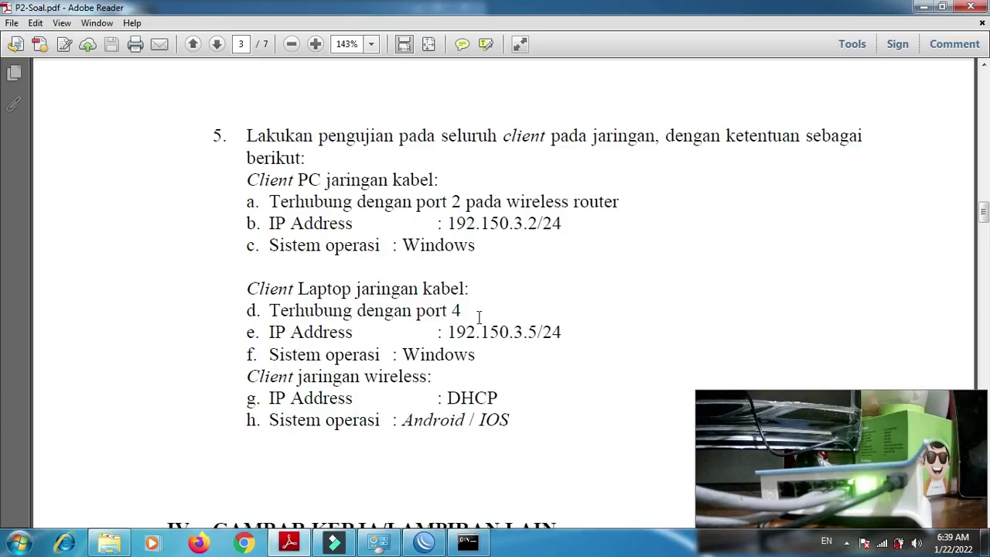
pyautogui.click(424, 543)
pyautogui.click(343, 121)
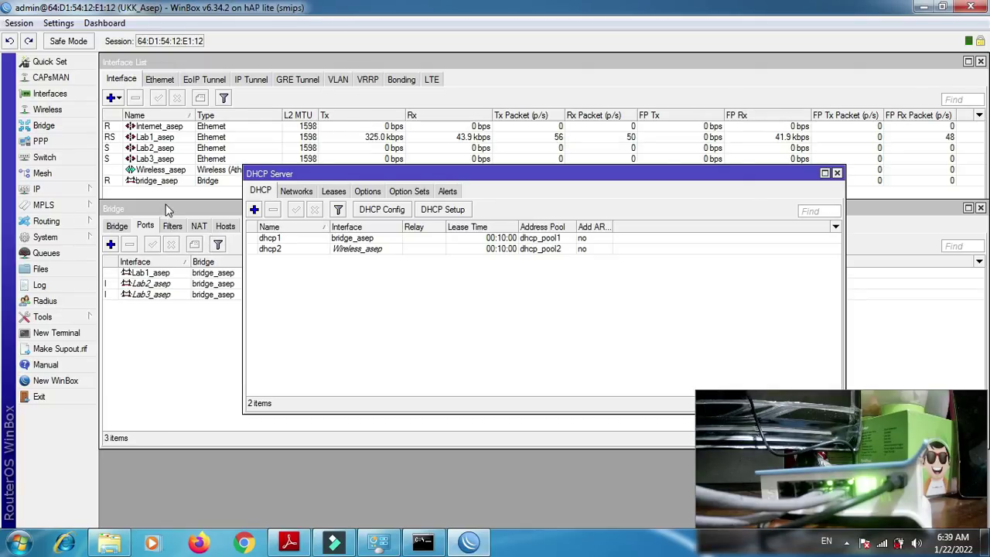
# - Bring the Bridge window forward and reconnect WinBox to the router again
pyautogui.click(158, 207)
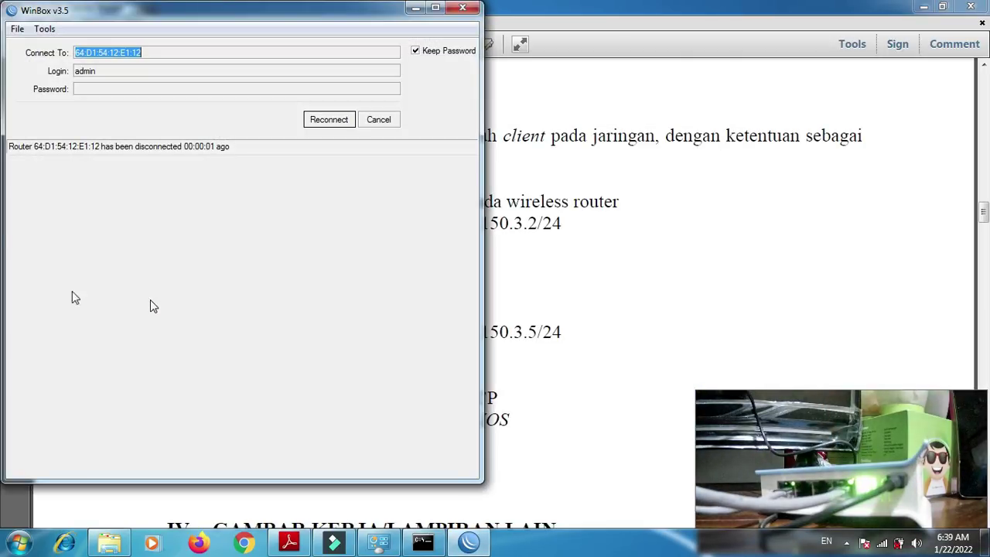
pyautogui.click(328, 120)
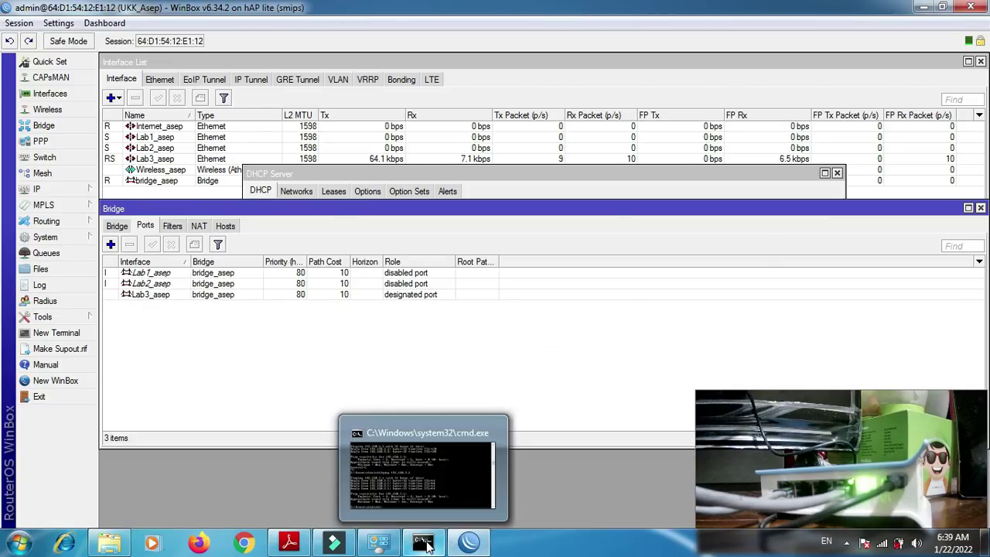
pyautogui.click(426, 544)
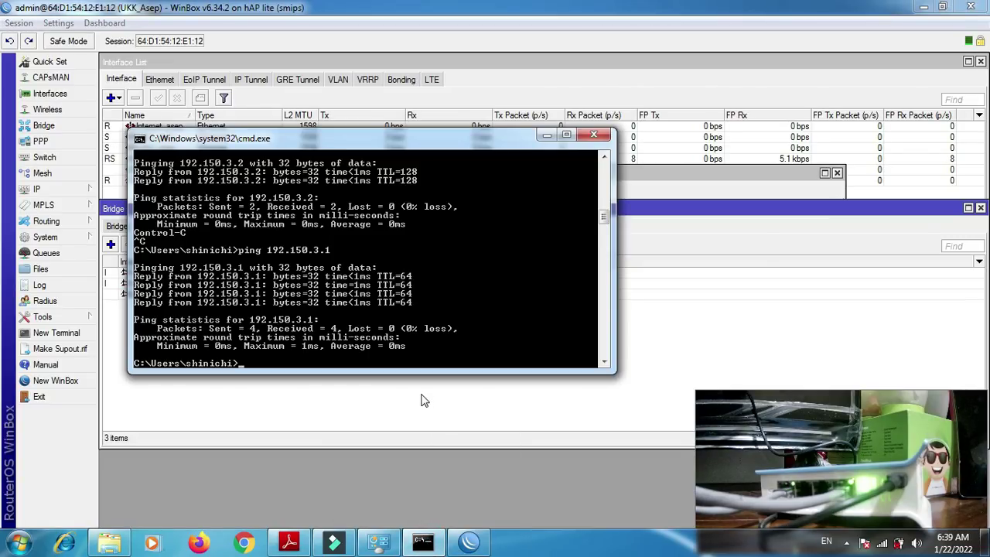
# - Run 'ip address print' in a new router terminal, then return to the command console
pyautogui.click(55, 333)
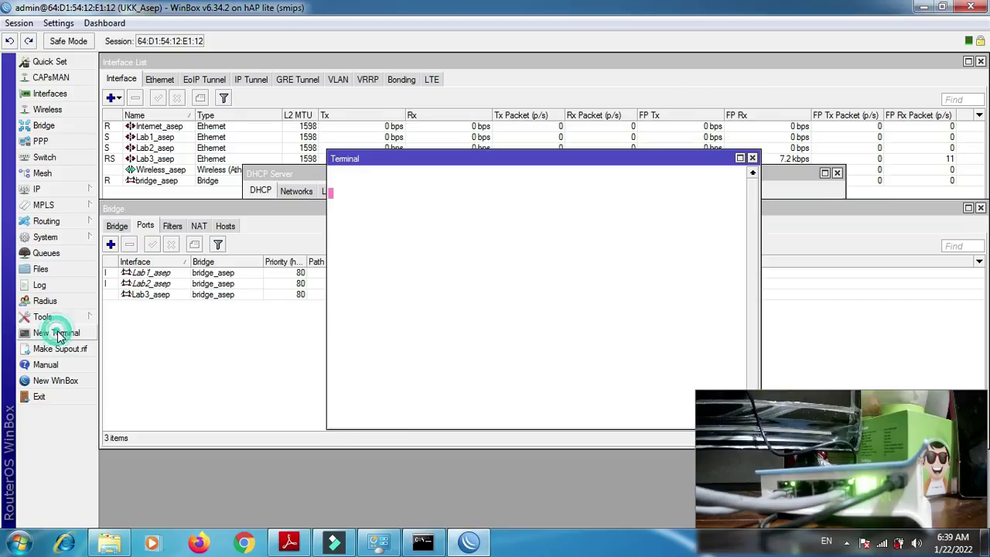
pyautogui.write('ip address print')
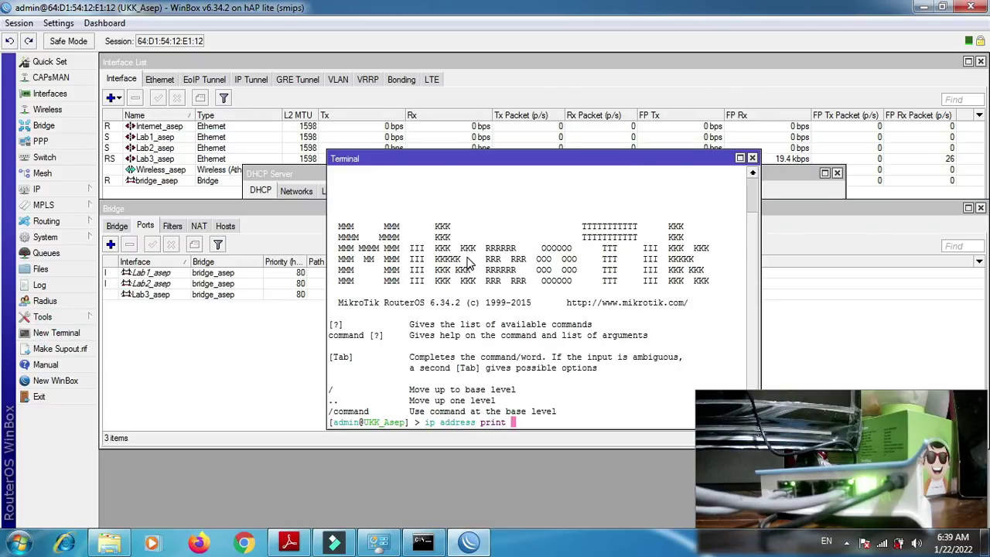
pyautogui.press('Return')
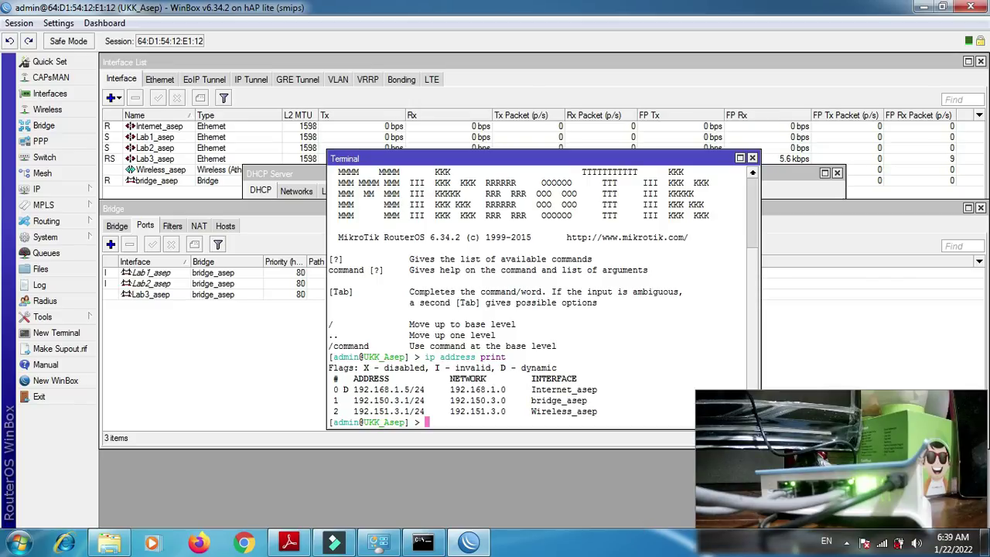
pyautogui.click(424, 542)
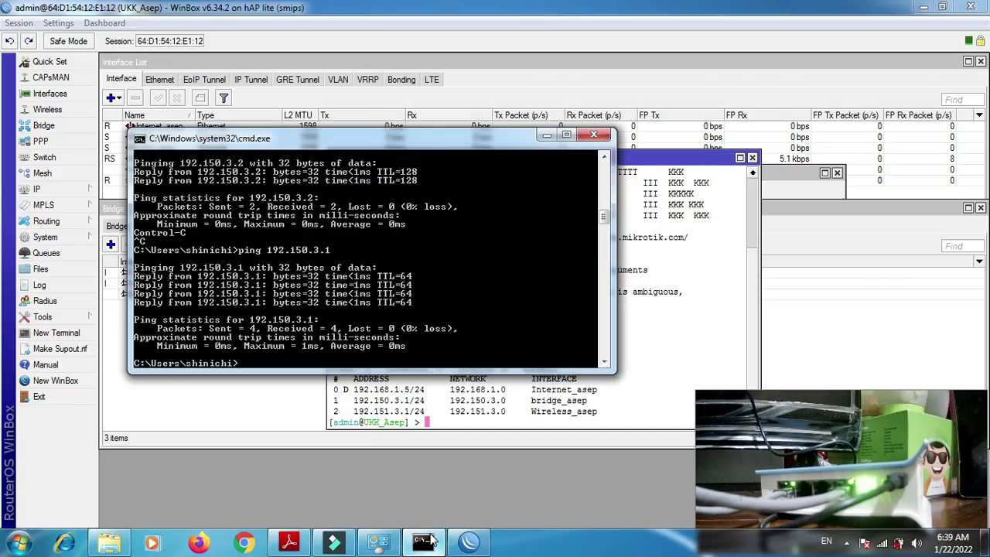
# - List the adapter addresses with ipconfig, then ping the router at 192.150.3.1 for 0% loss
pyautogui.write('ipconfig')
pyautogui.press('Return')
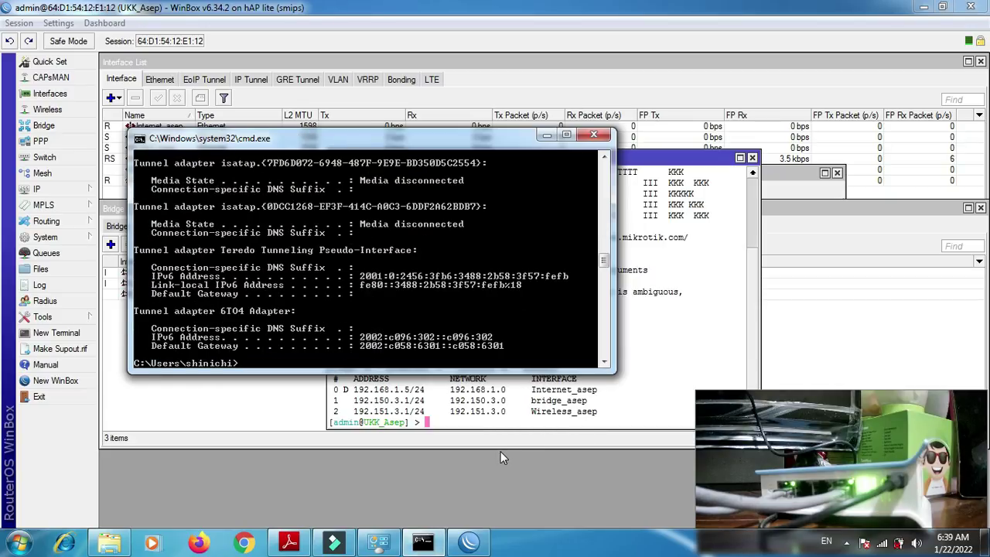
pyautogui.write('ping 192.150.3.2')
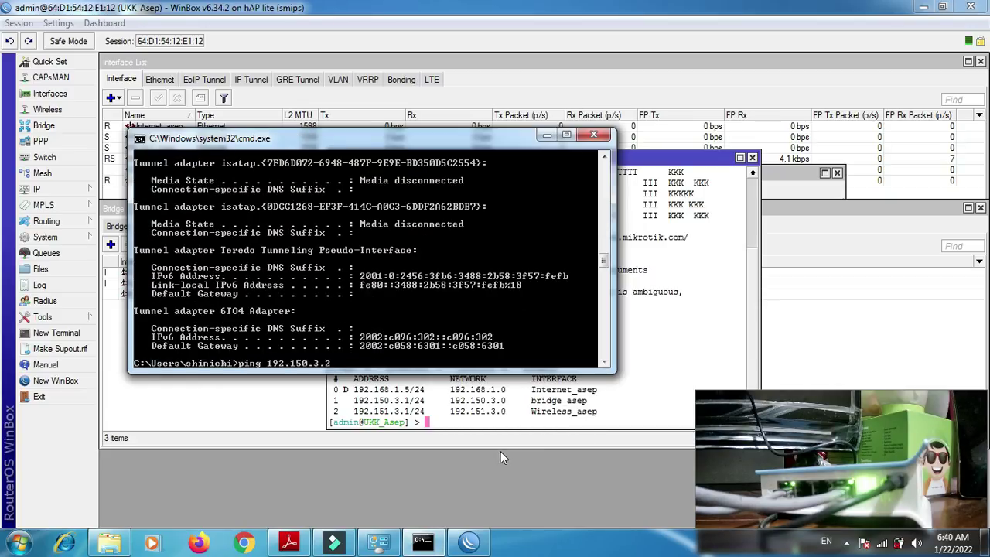
pyautogui.press('BackSpace')
pyautogui.write('2')
pyautogui.press('Return')
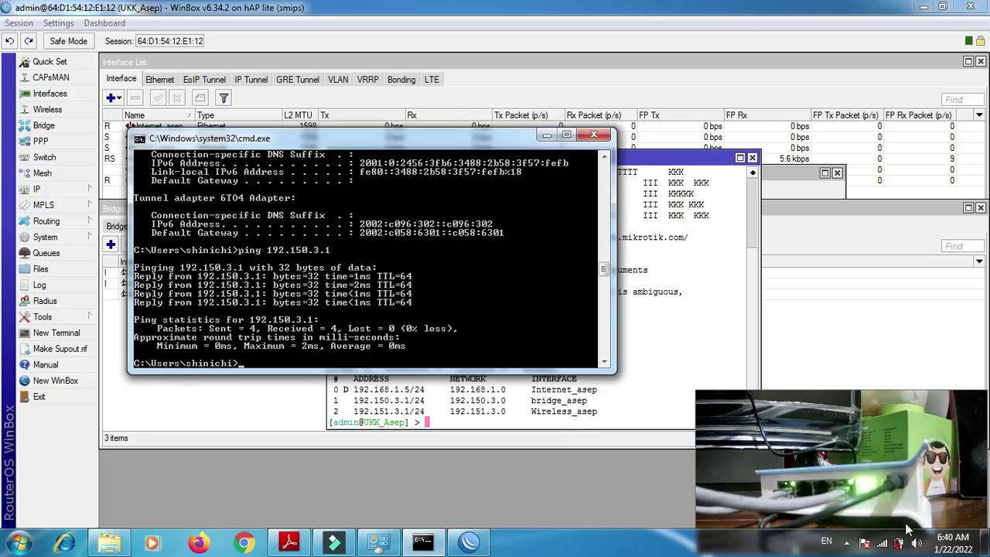
# - Check the laptop's visible wireless networks, then bring WinBox back to the front
pyautogui.click(883, 544)
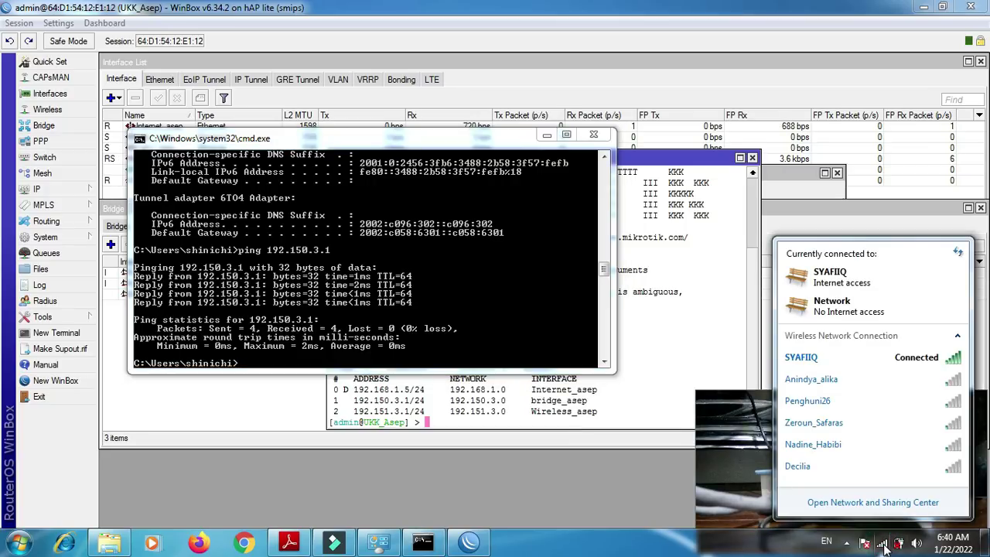
pyautogui.click(883, 544)
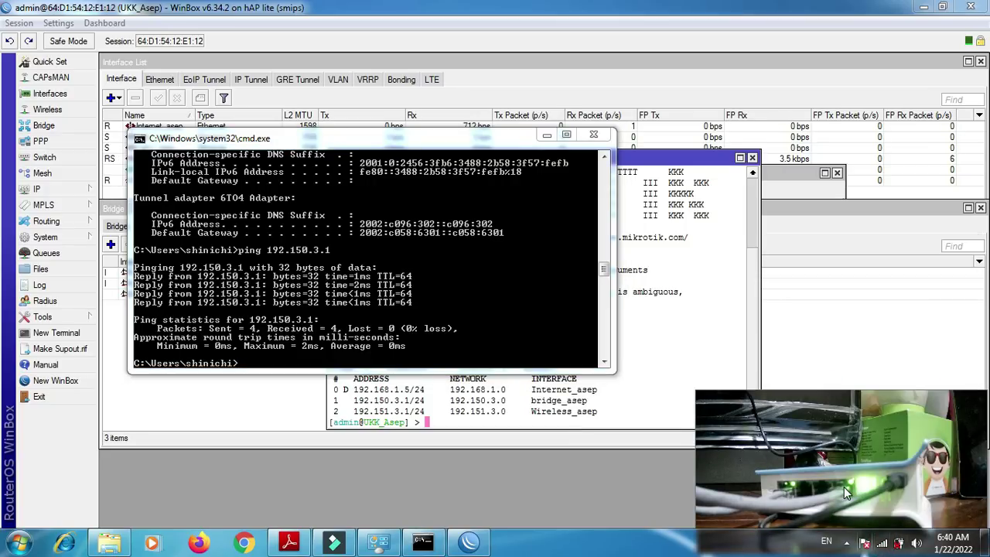
pyautogui.click(851, 314)
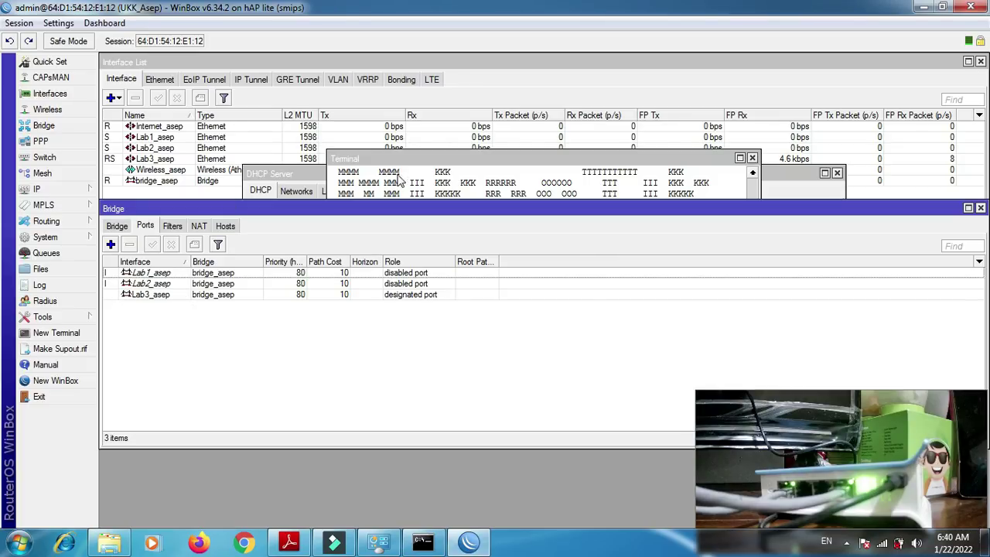
# - Set the wireless interface's mode to ap bridge and its band to 2GHz-B/G/N
pyautogui.click(50, 191)
pyautogui.click(110, 199)
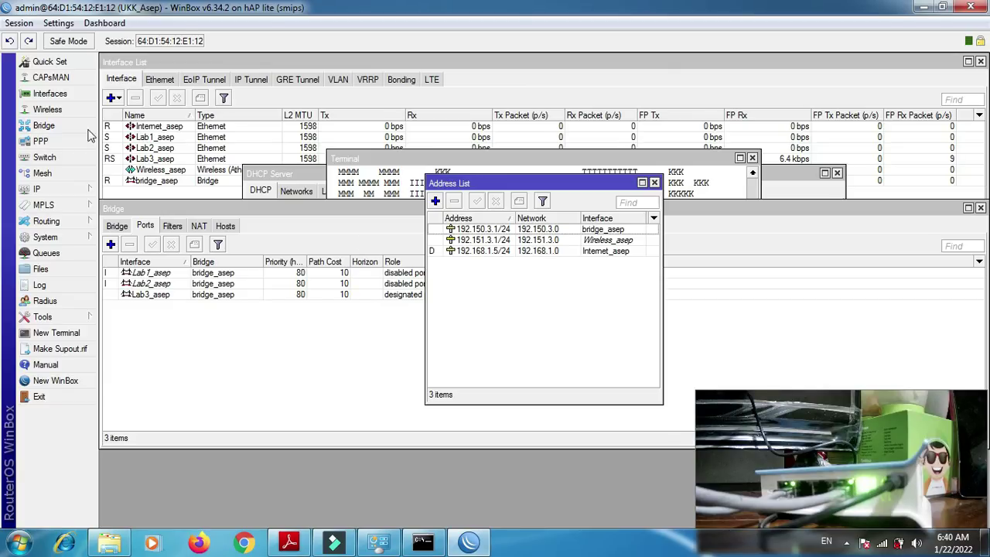
pyautogui.click(49, 109)
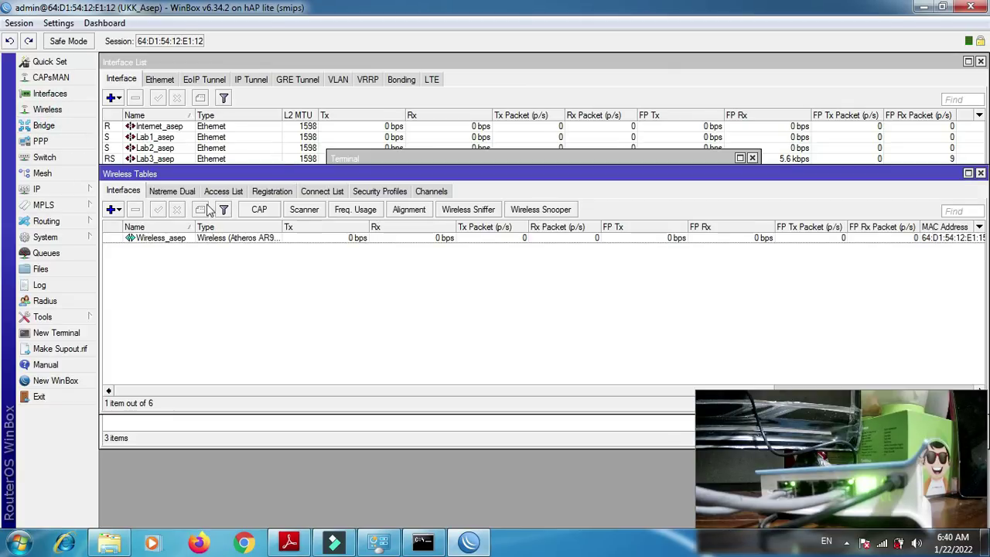
pyautogui.doubleClick(159, 237)
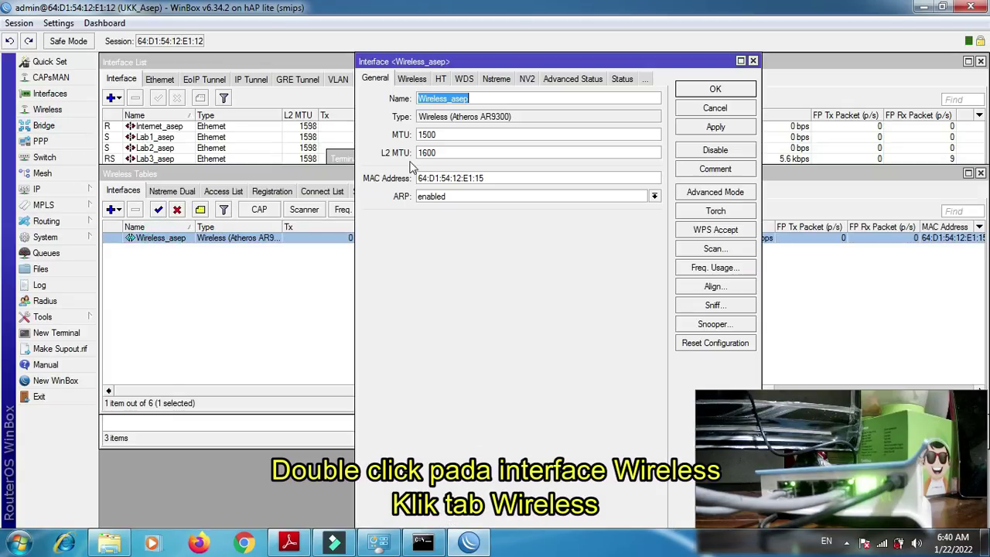
pyautogui.click(412, 79)
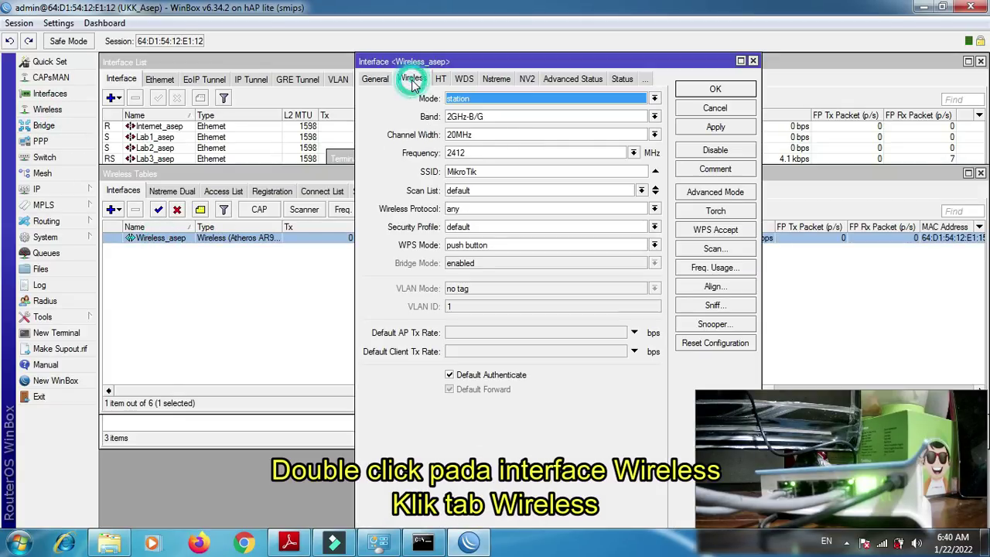
pyautogui.click(452, 100)
pyautogui.click(461, 119)
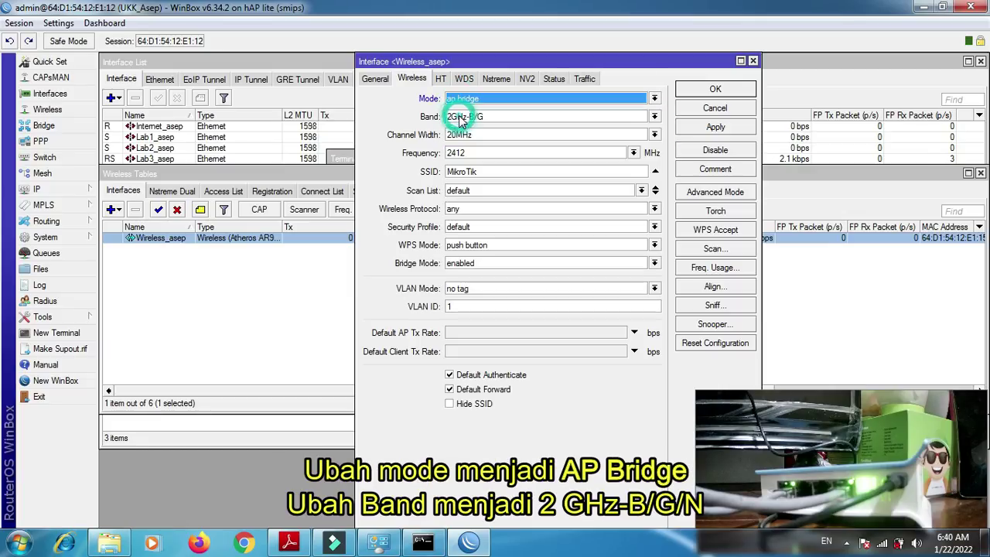
pyautogui.click(469, 117)
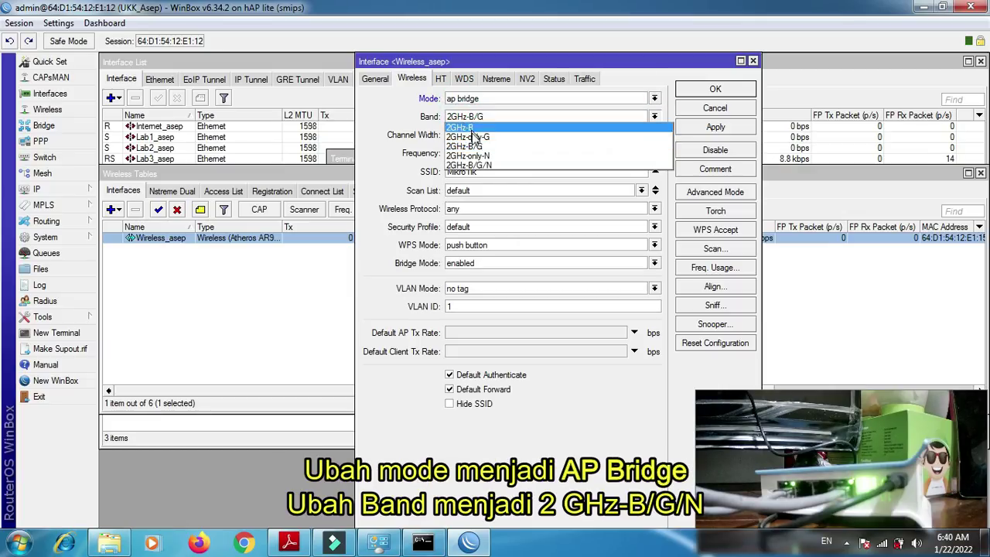
pyautogui.click(472, 165)
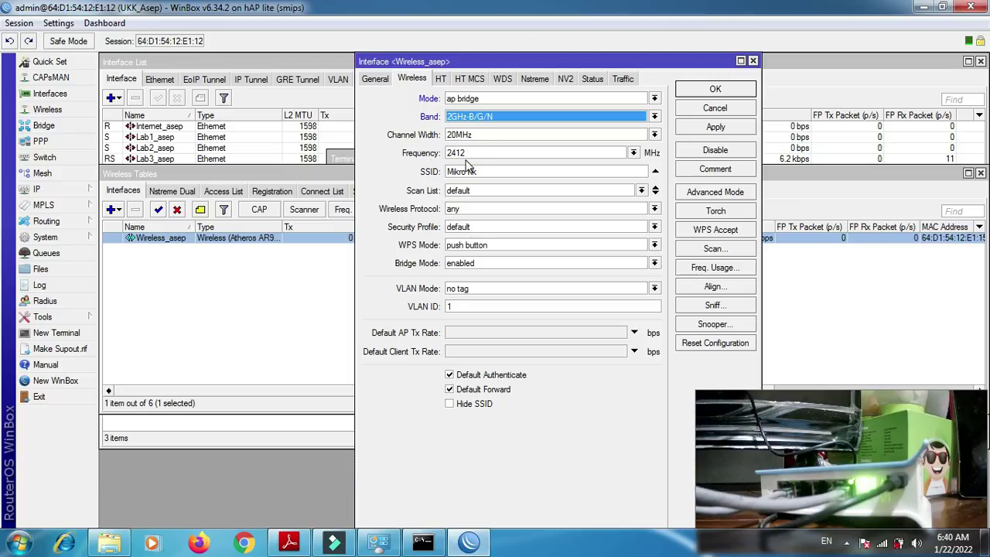
# - Change the SSID to SMKNBOGOR_ plus the student's name, keep the default security profile, and save
pyautogui.doubleClick(503, 169)
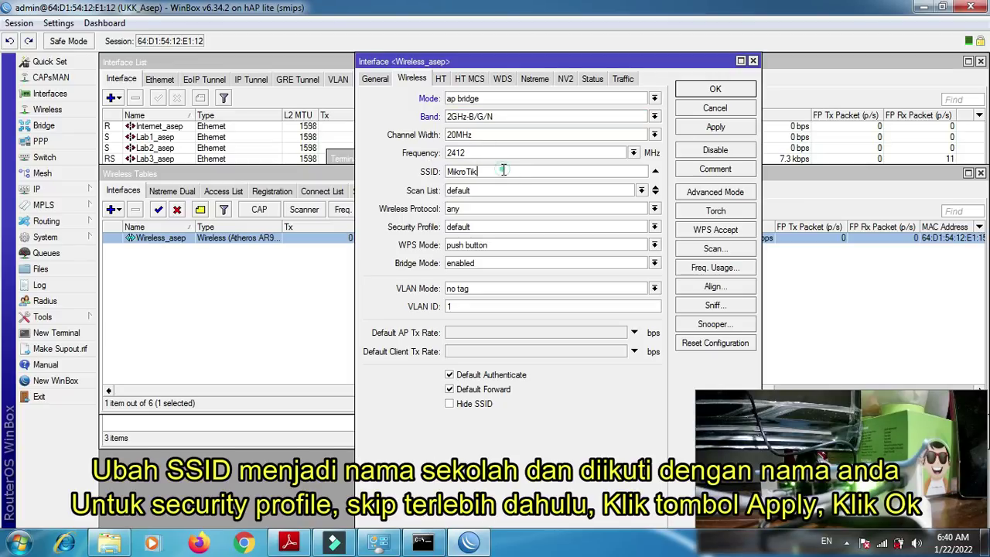
pyautogui.write('SMKNBOGOR_asep')
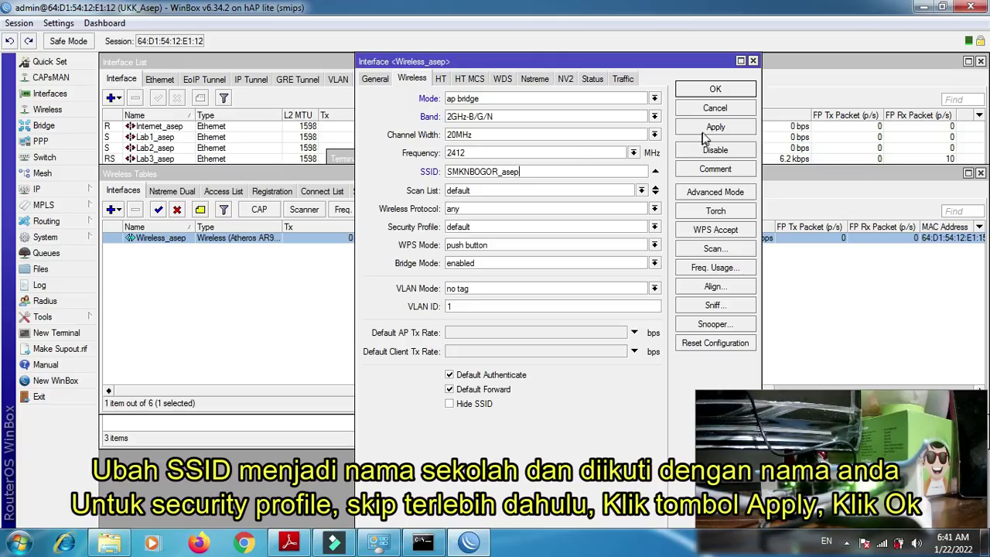
pyautogui.click(462, 227)
pyautogui.click(462, 228)
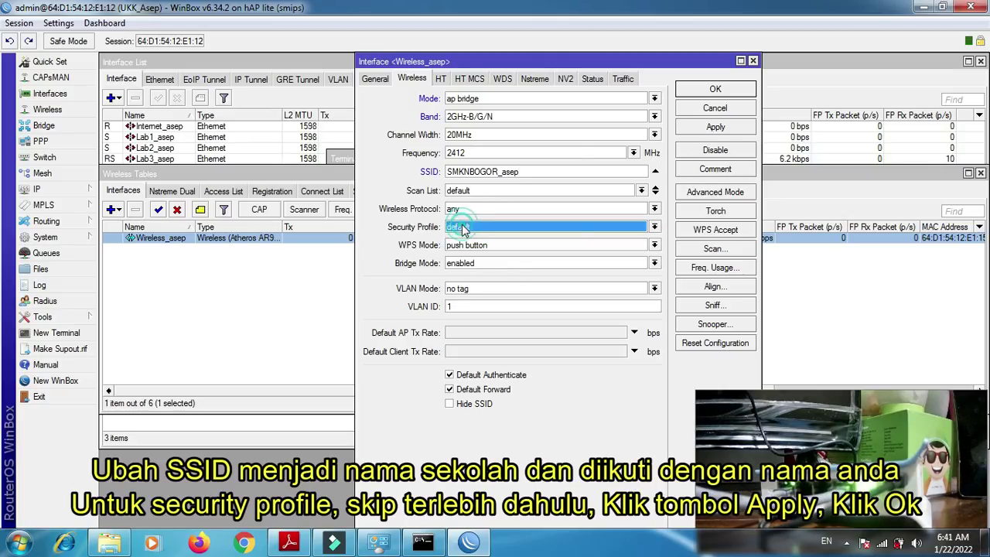
pyautogui.click(707, 129)
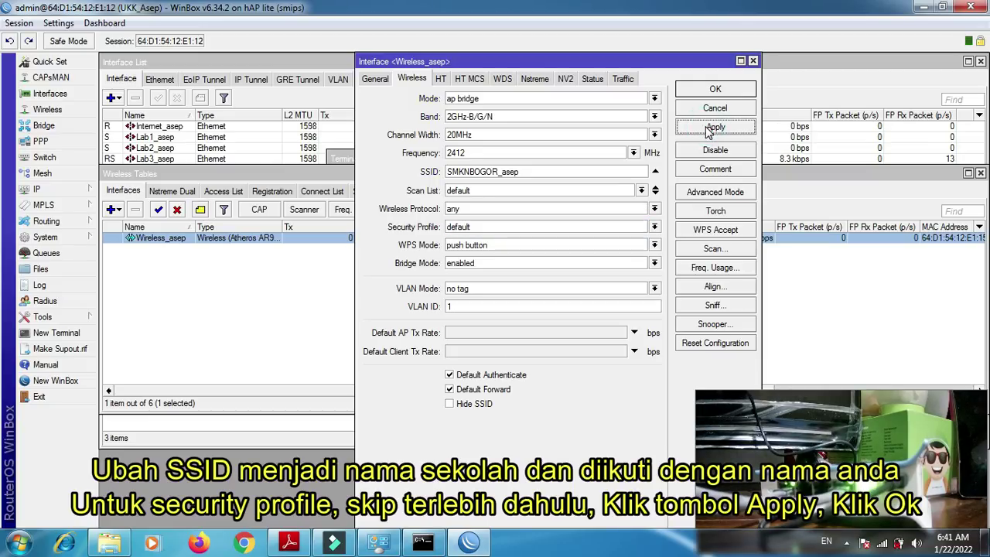
pyautogui.click(701, 91)
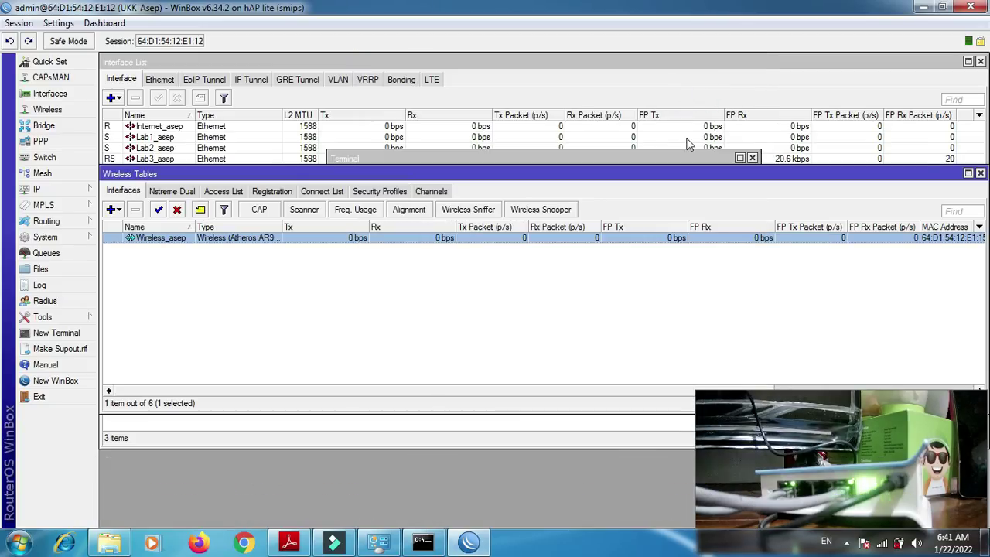
pyautogui.click(882, 545)
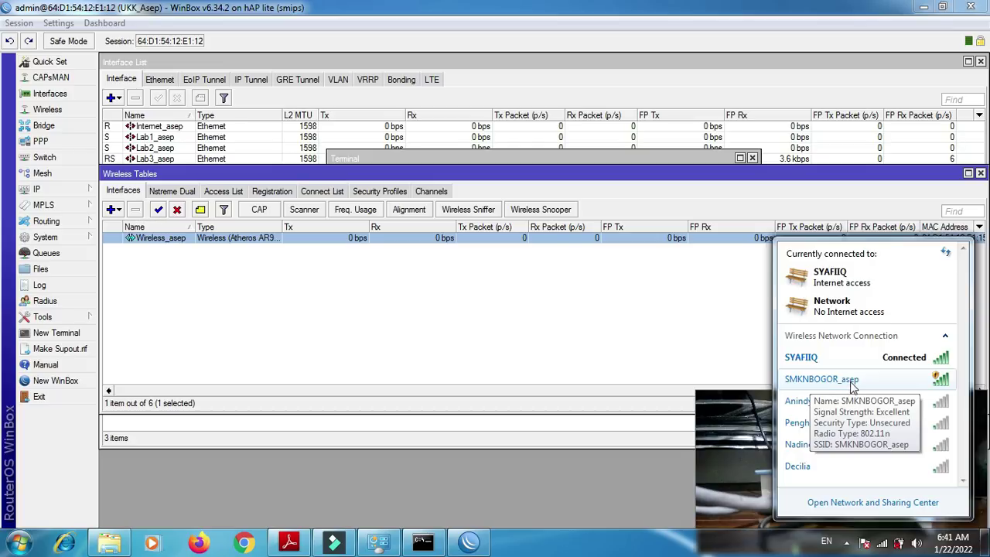
# - Show the wireless Security Profiles and inspect the default profile without changing it
pyautogui.click(460, 323)
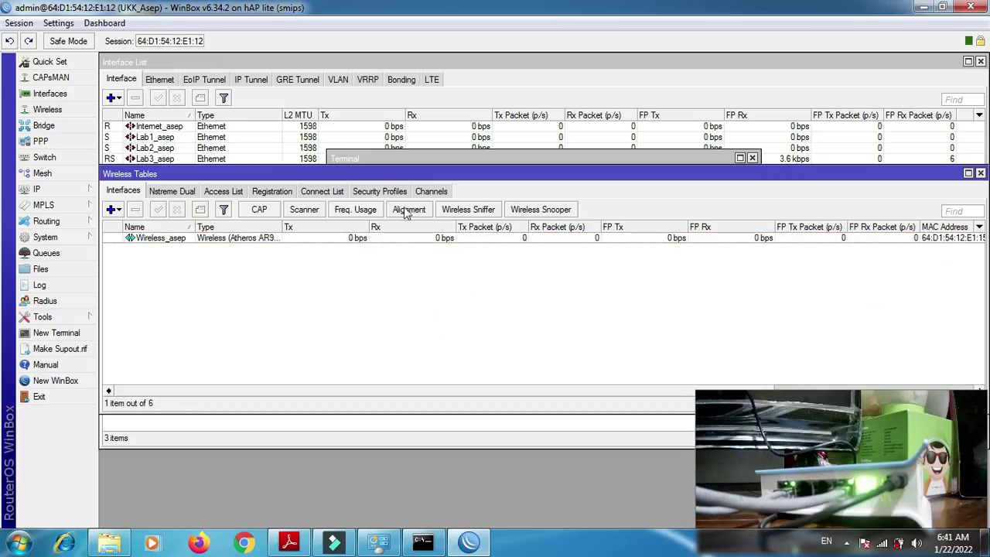
pyautogui.click(380, 191)
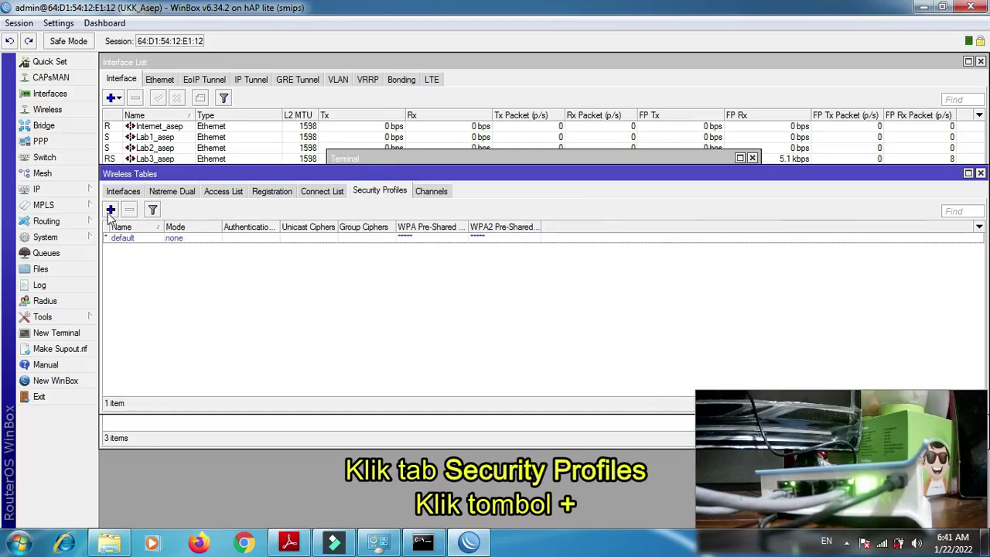
pyautogui.doubleClick(121, 237)
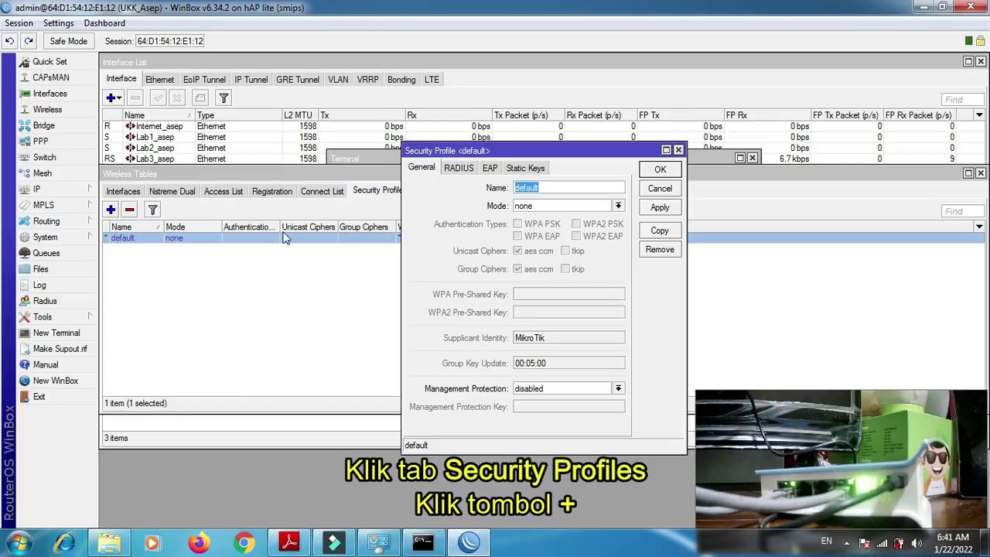
pyautogui.click(679, 150)
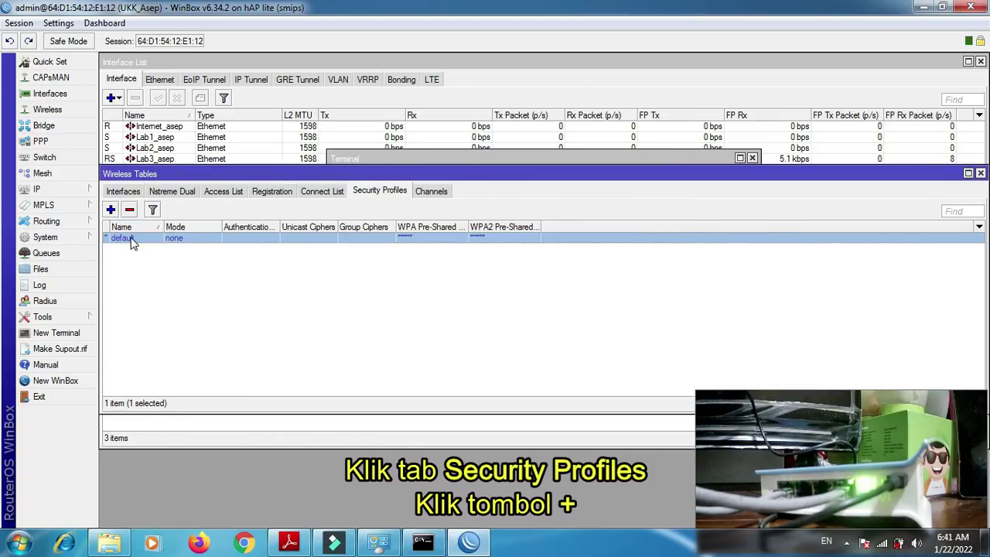
# - Add a student-named security profile using WPA PSK only, with a pre-shared key
pyautogui.click(111, 209)
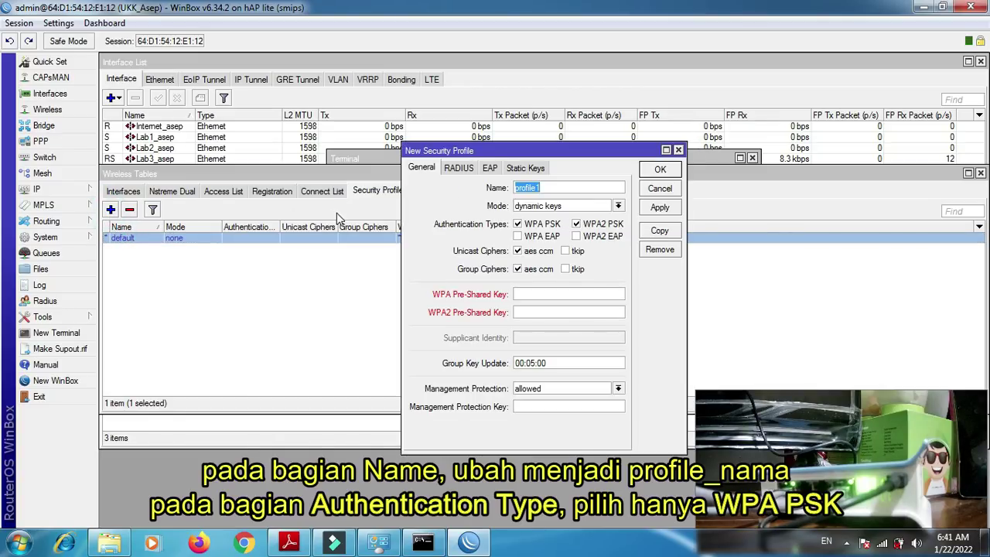
pyautogui.press('BackSpace')
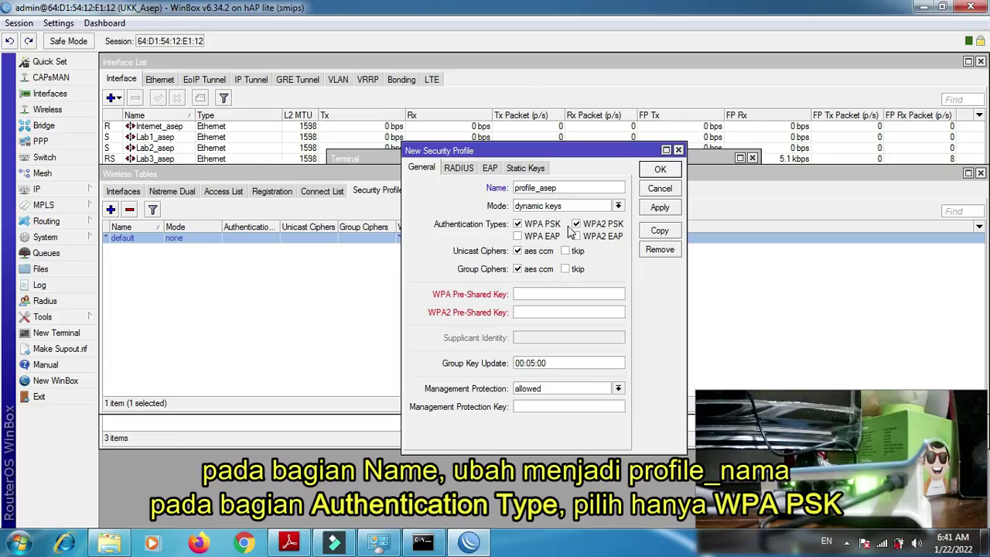
pyautogui.click(577, 225)
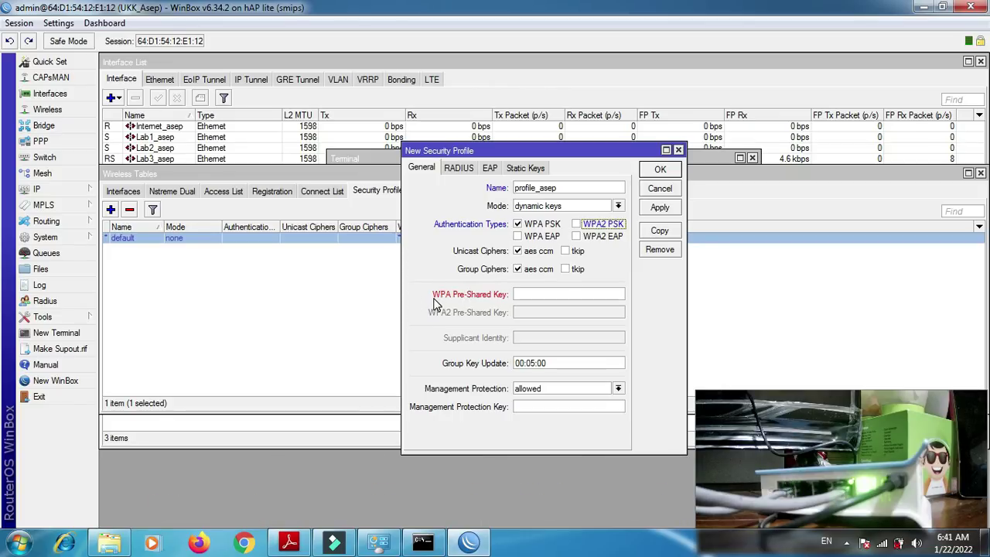
pyautogui.click(520, 297)
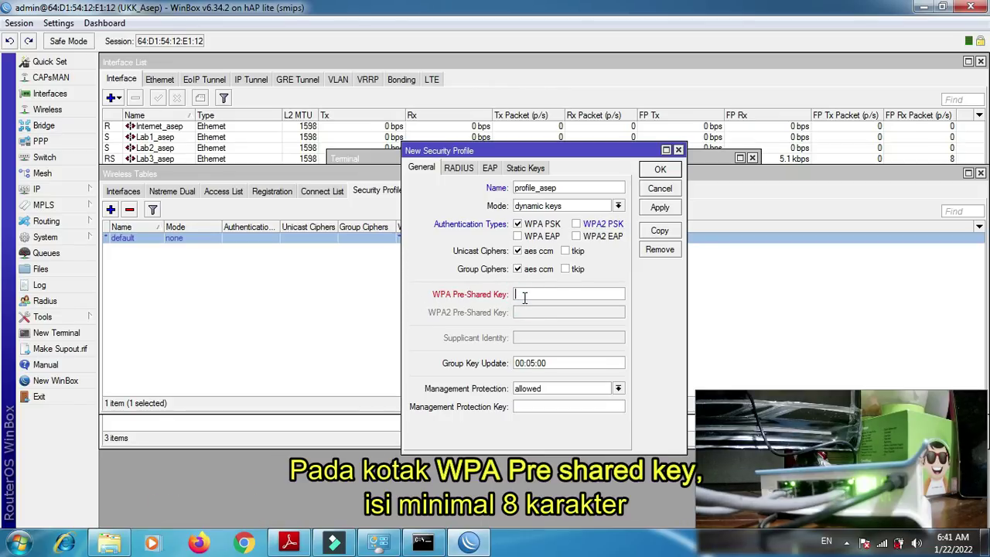
pyautogui.write('*****')
pyautogui.click(659, 209)
pyautogui.click(658, 172)
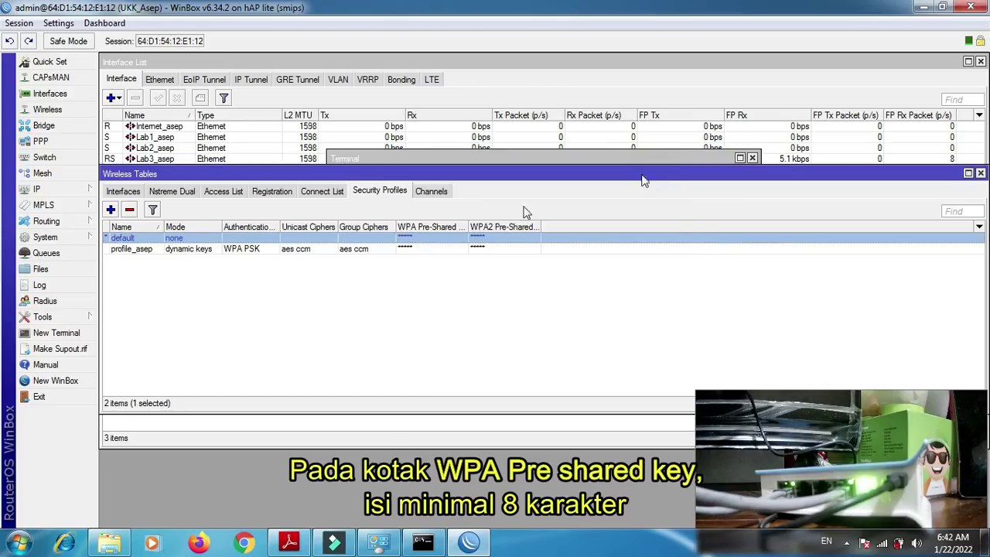
# - Assign the new student-named security profile to the wireless interface and save it
pyautogui.click(124, 192)
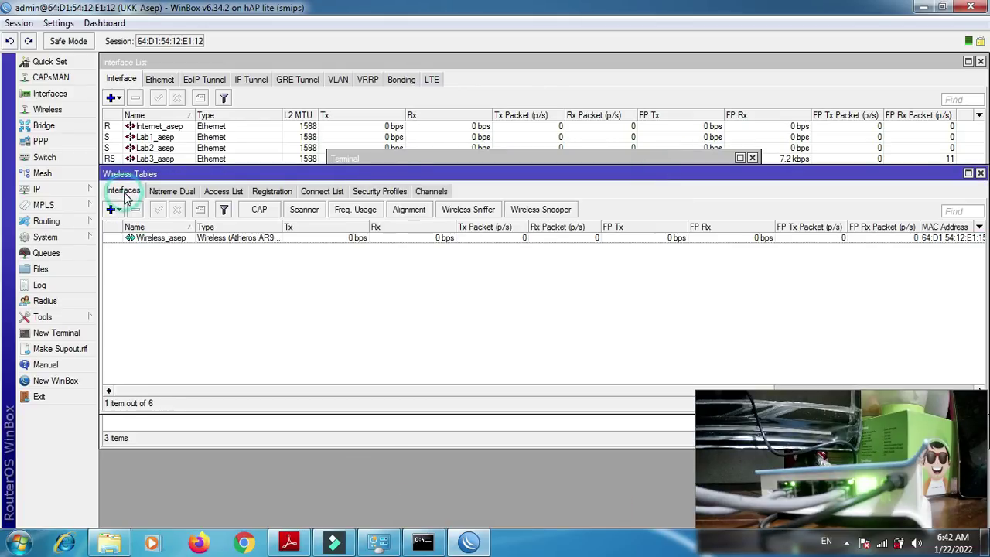
pyautogui.doubleClick(167, 237)
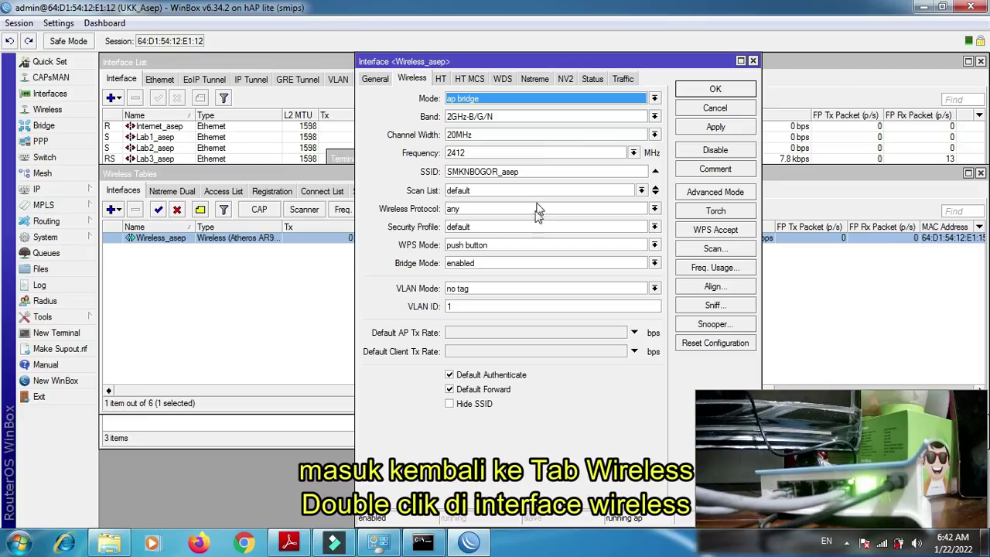
pyautogui.click(486, 232)
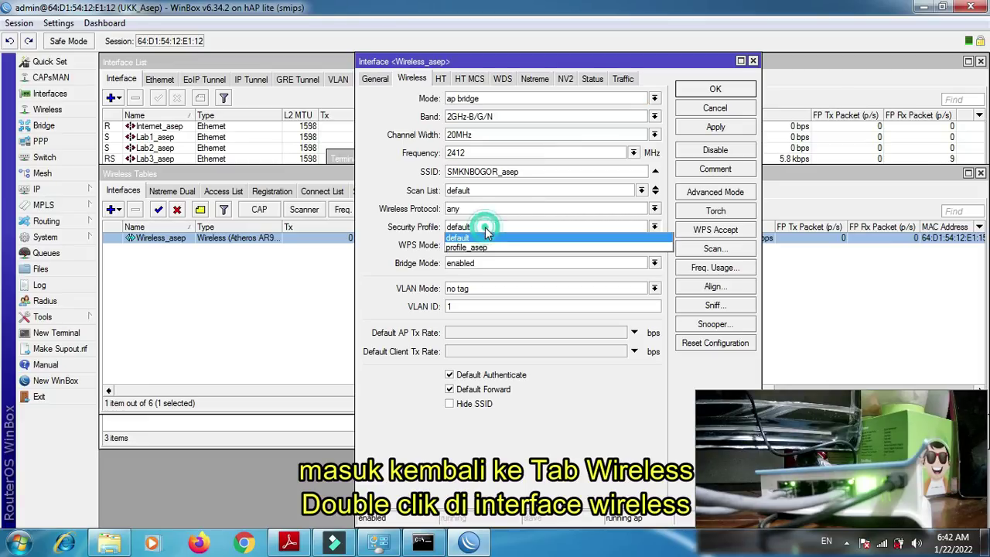
pyautogui.click(483, 246)
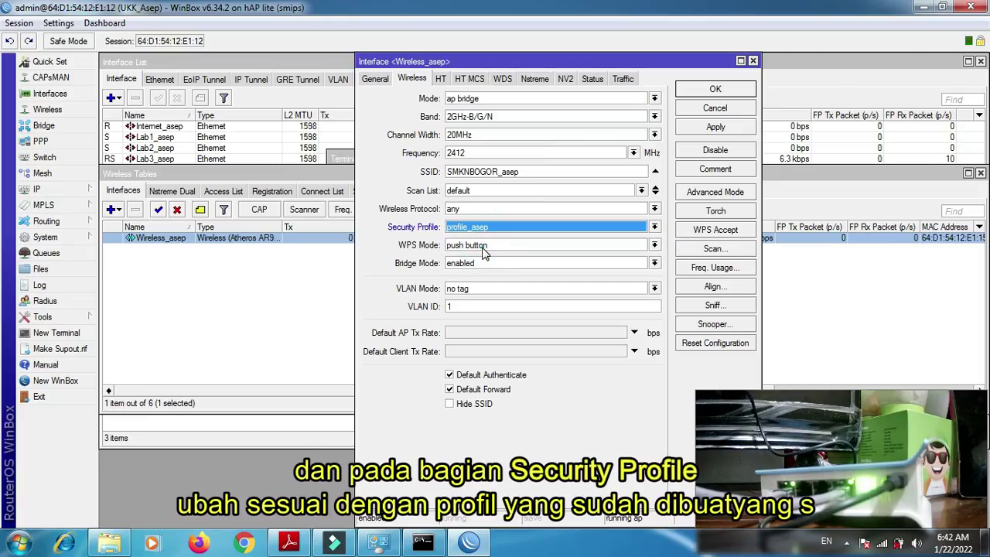
pyautogui.click(725, 130)
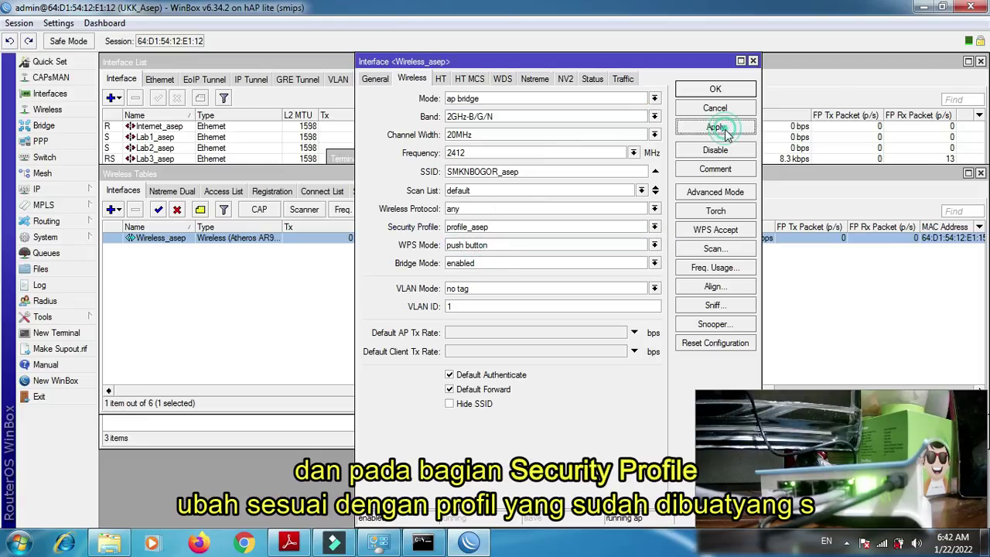
pyautogui.click(716, 91)
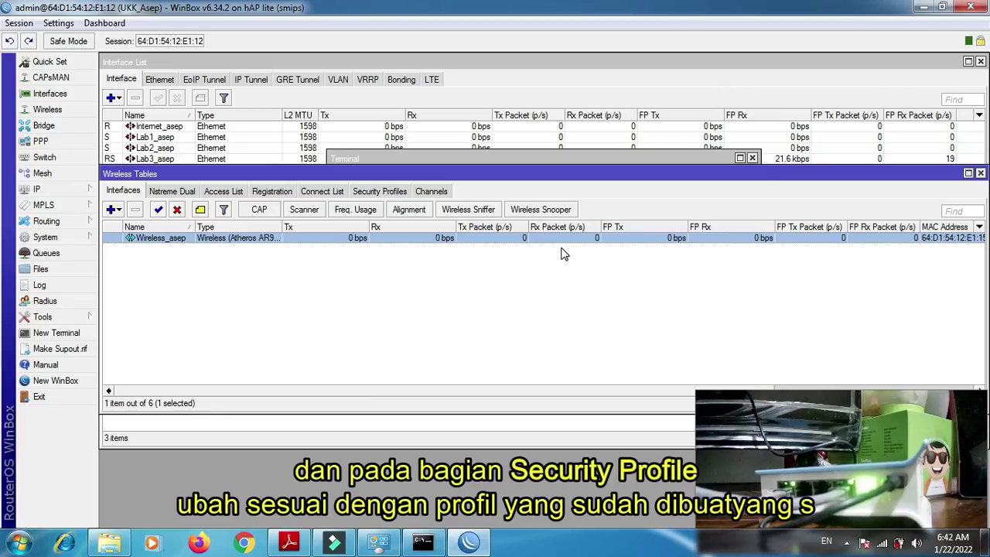
# - Choose the new SMKNBOGOR_ network from the tray, connect, and enter the network's security key
pyautogui.click(883, 544)
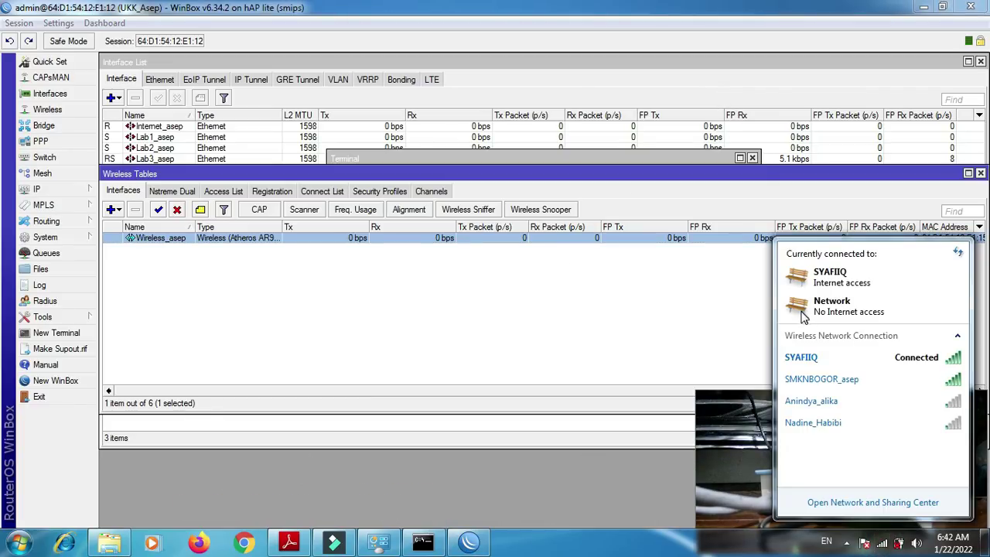
pyautogui.click(813, 381)
pyautogui.click(929, 401)
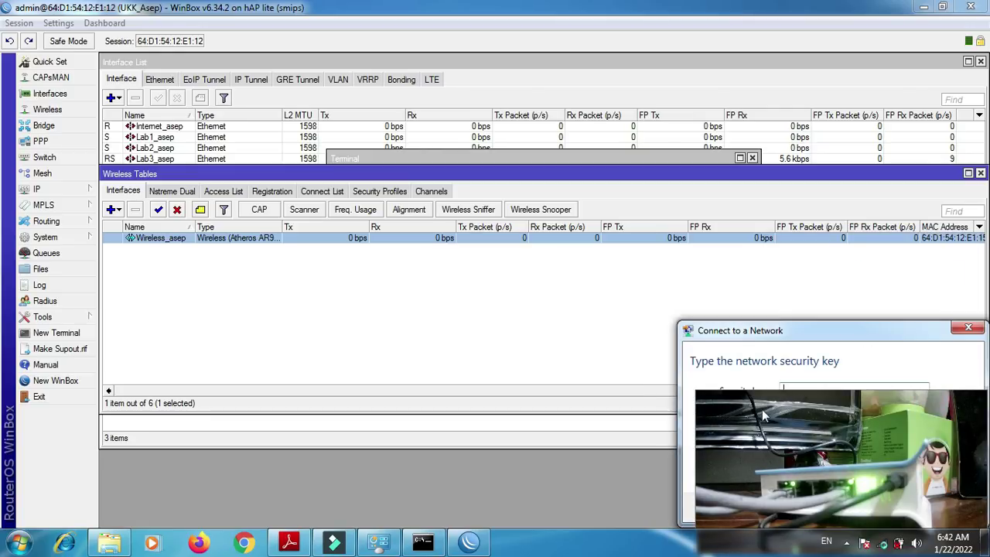
pyautogui.moveTo(762, 331); pyautogui.dragTo(452, 306)
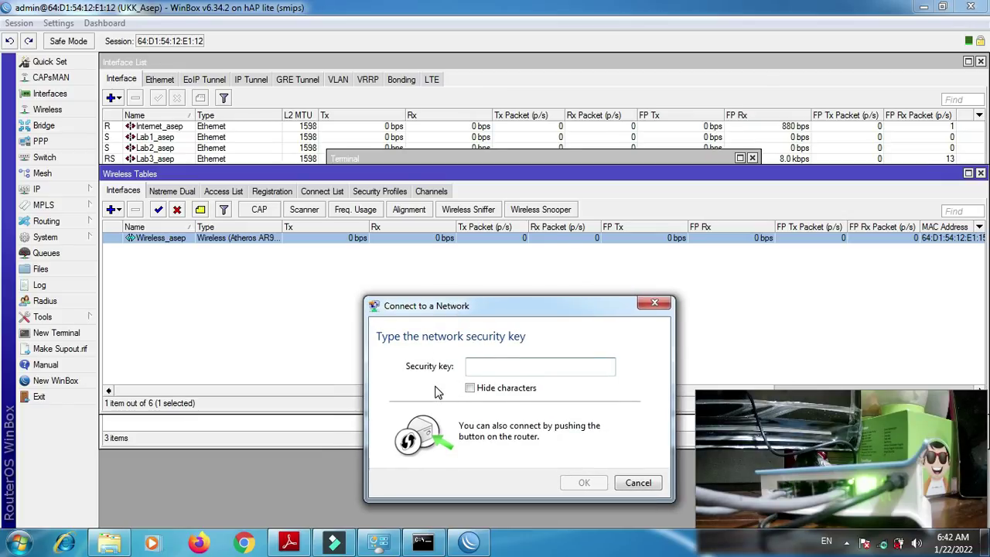
pyautogui.write('12345678')
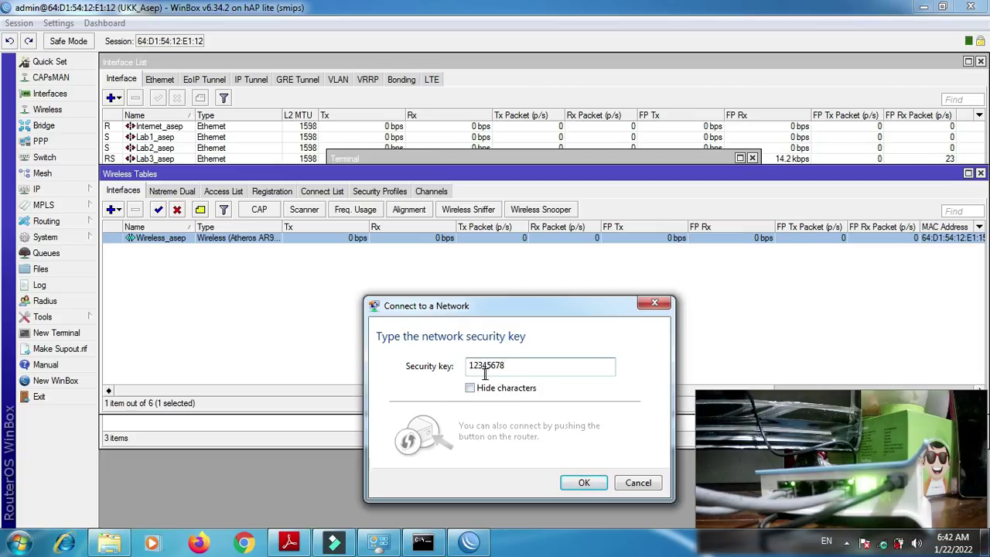
# - Show the task sheet PDF at page 2's WLAN section listing the SSID and password
pyautogui.click(307, 540)
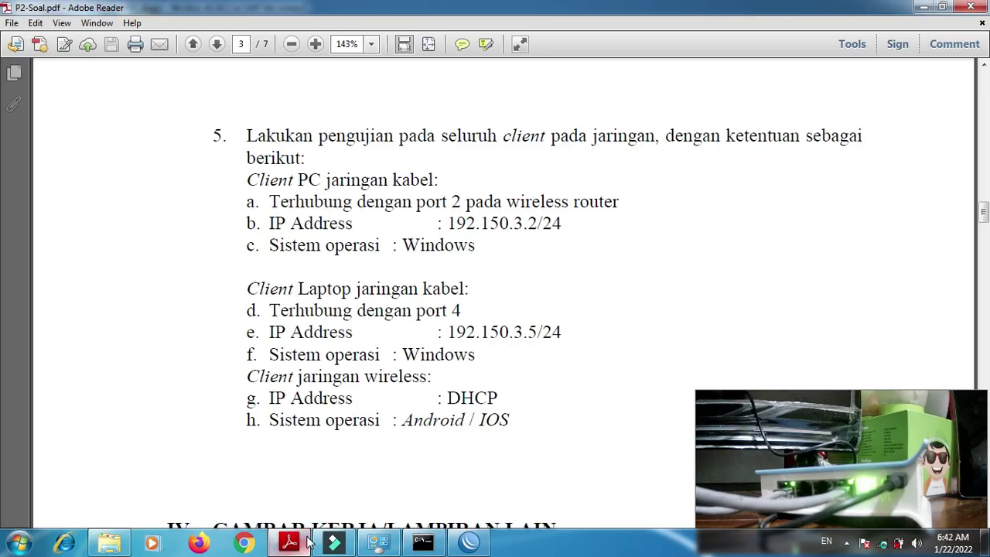
pyautogui.scroll(5, 308, 542)
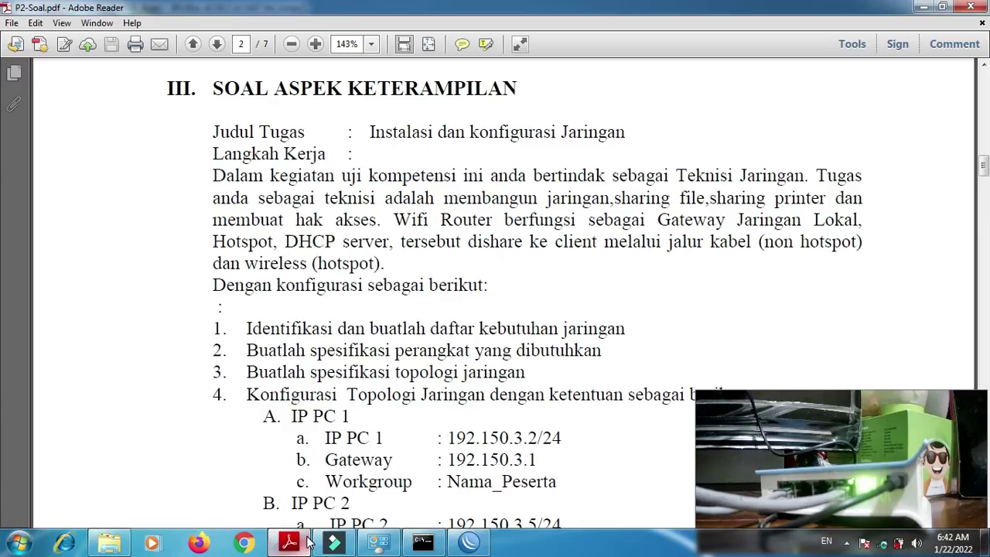
pyautogui.scroll(-5, 308, 541)
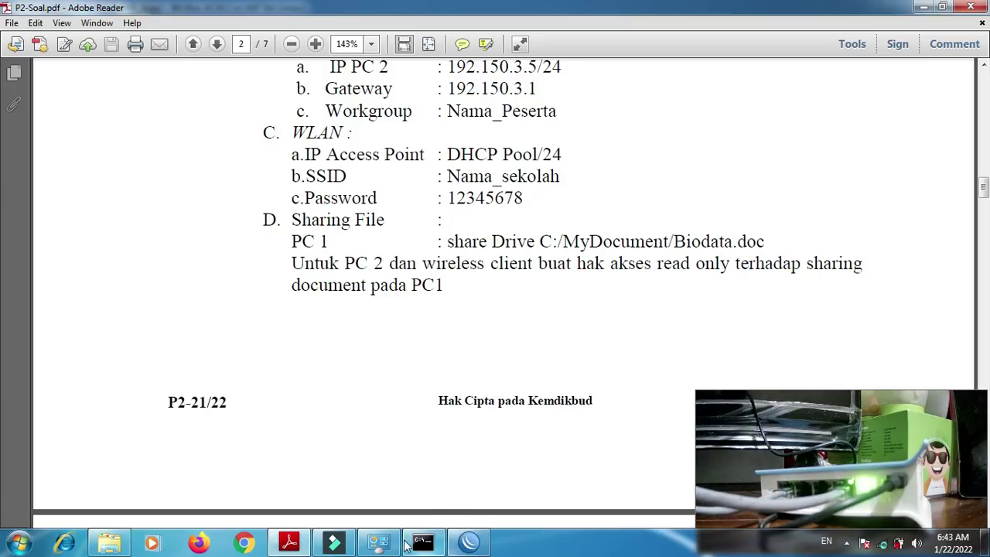
# - Submit the security key, set the network location to Public, and check the connection status
pyautogui.click(378, 542)
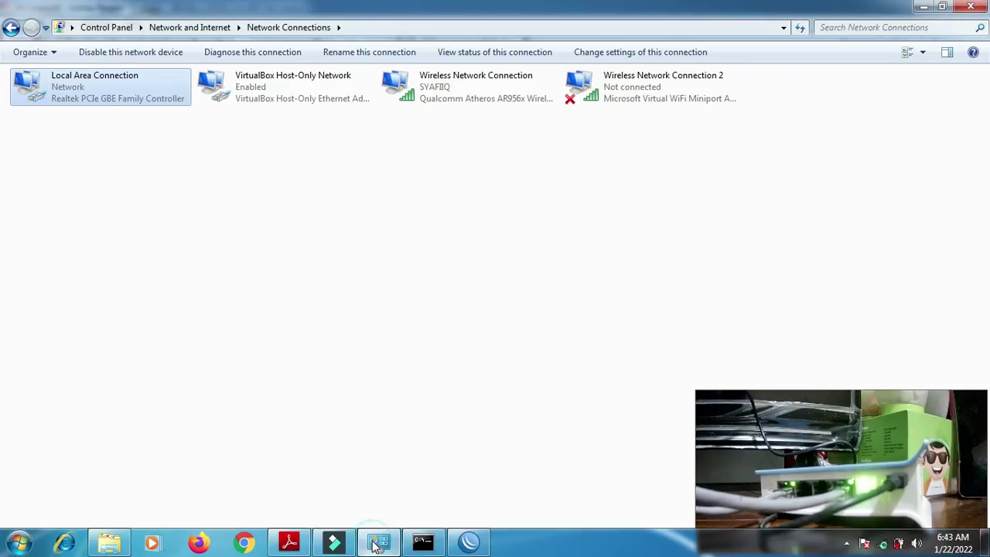
pyautogui.click(882, 542)
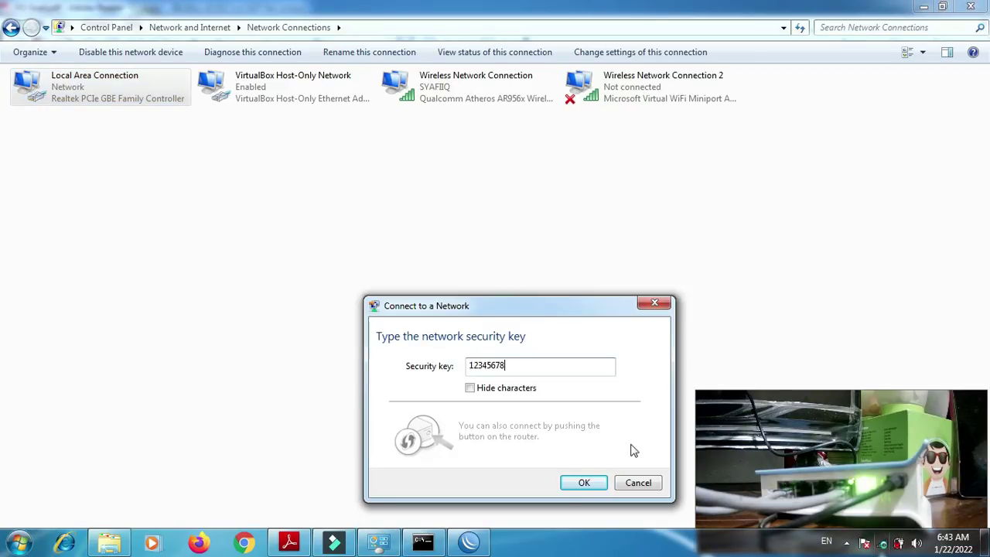
pyautogui.click(584, 483)
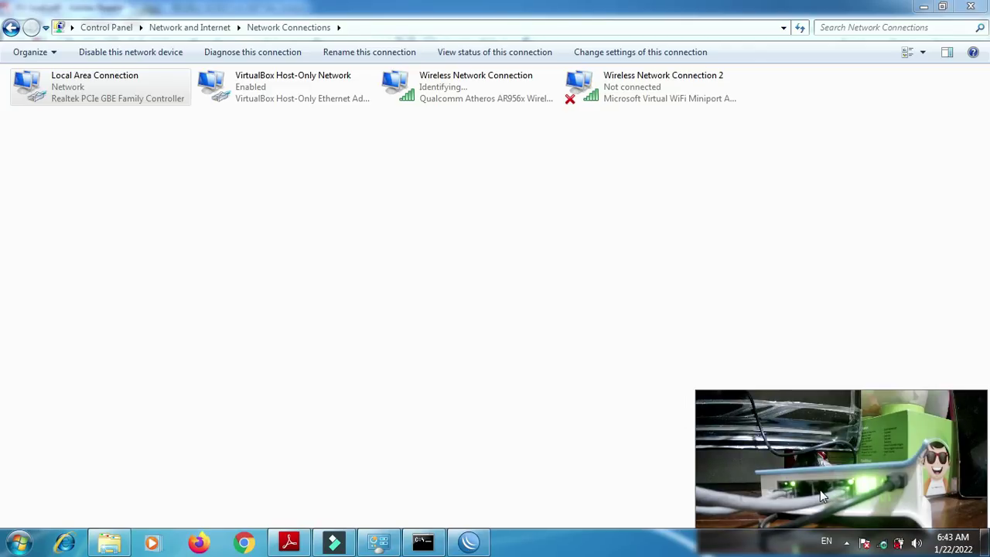
pyautogui.moveTo(883, 545)
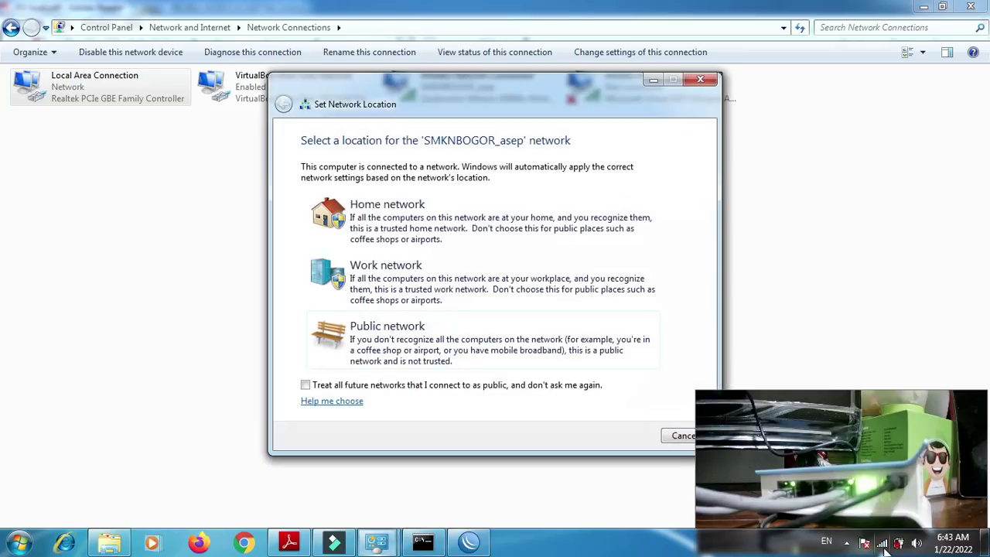
pyautogui.click(407, 349)
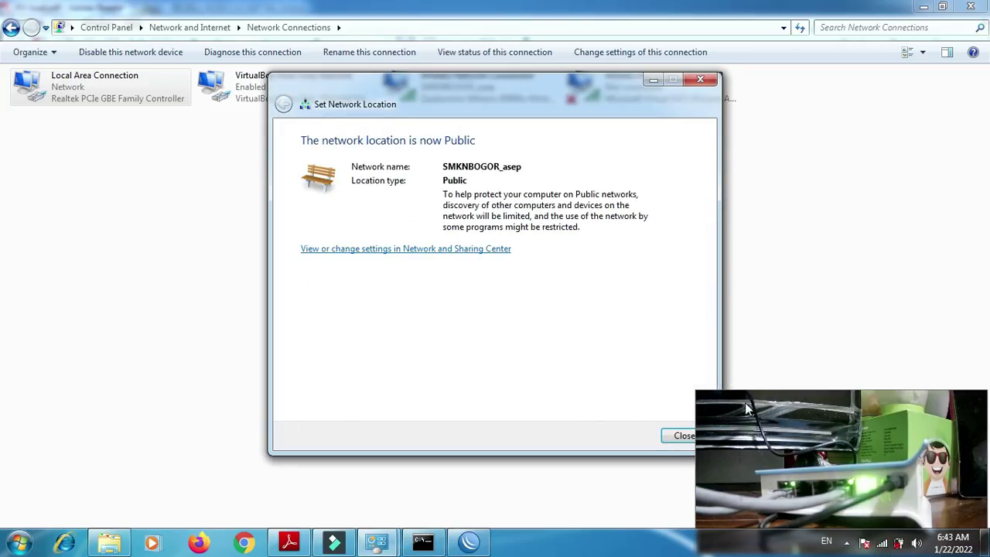
pyautogui.click(684, 443)
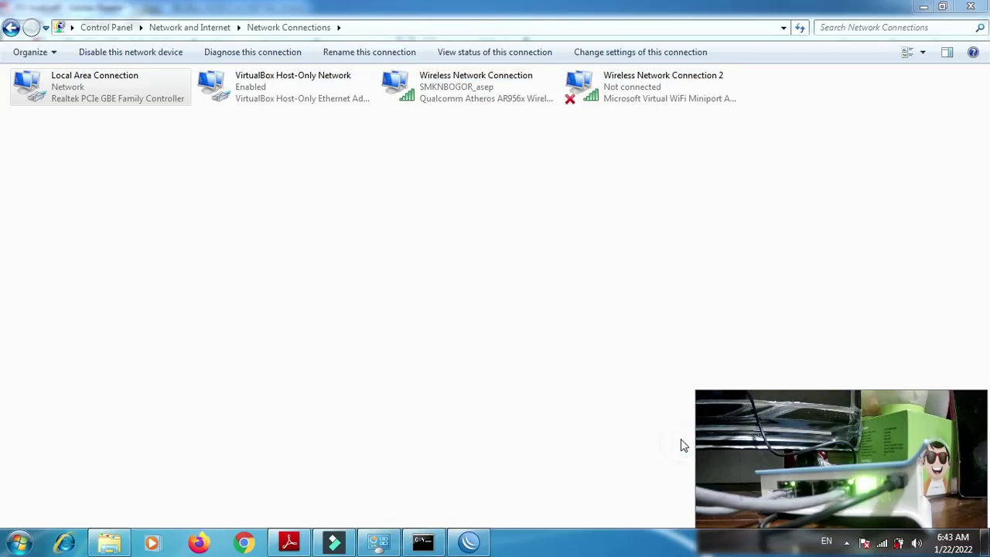
pyautogui.click(882, 543)
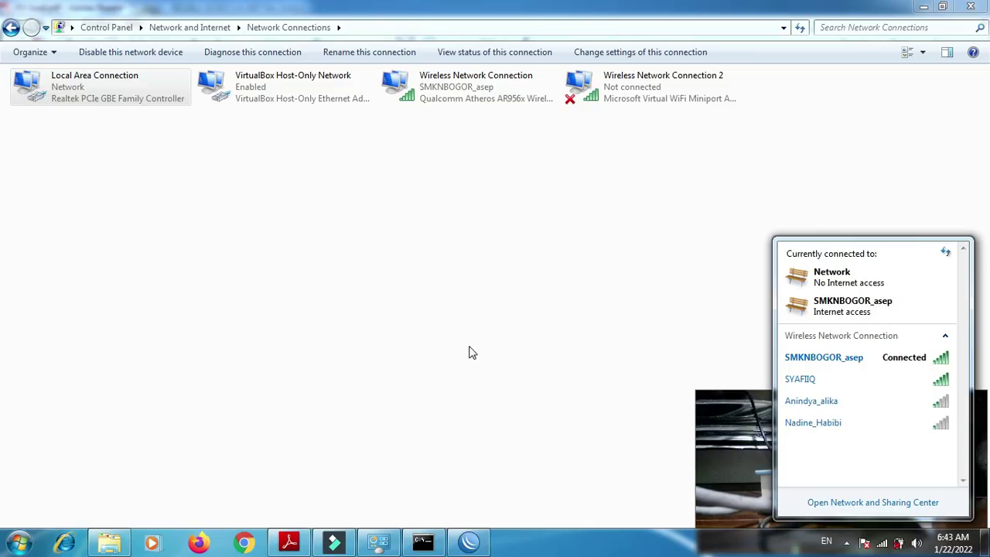
# - Search Google for 'mikrotik' in Chrome and open the MikroTik Routers and Wireless result
pyautogui.click(246, 543)
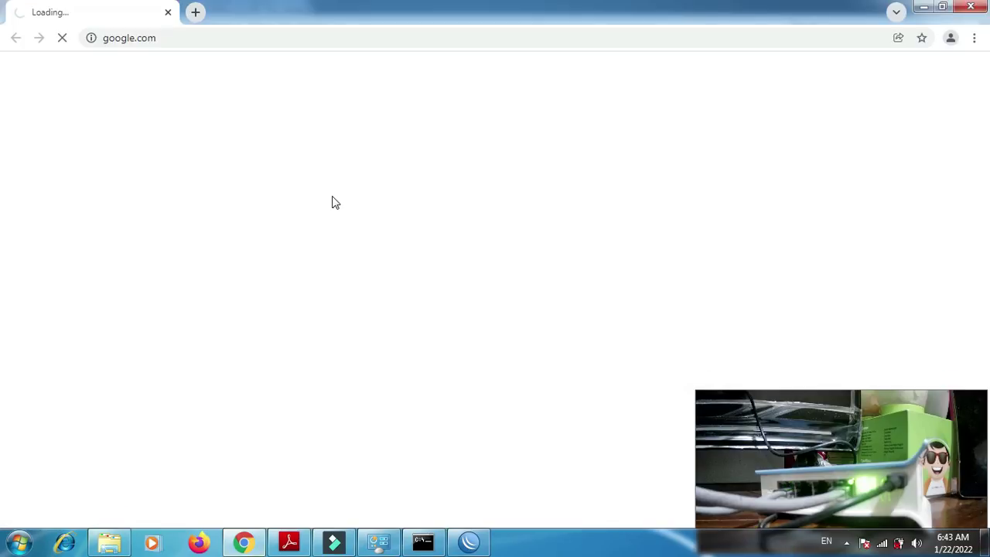
pyautogui.click(341, 38)
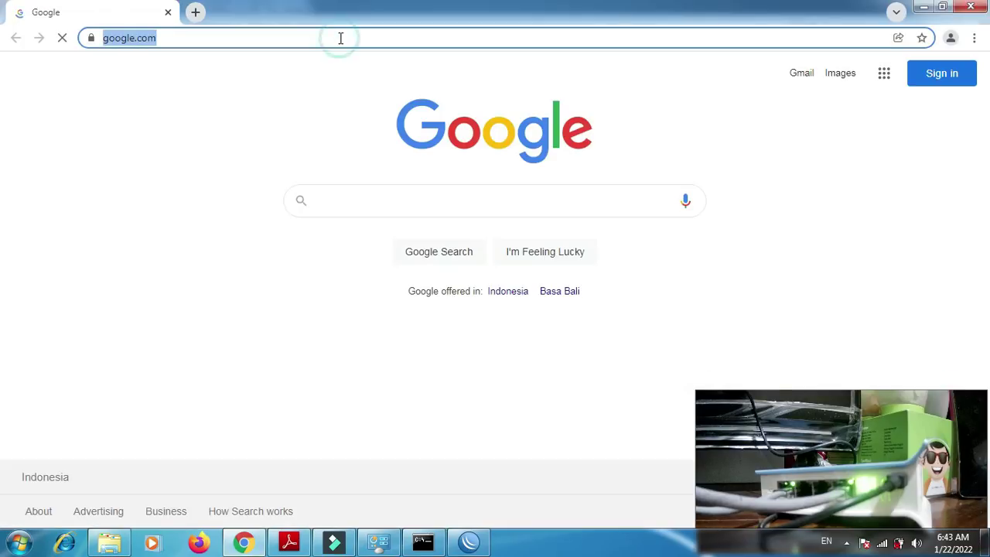
pyautogui.write('mikrot')
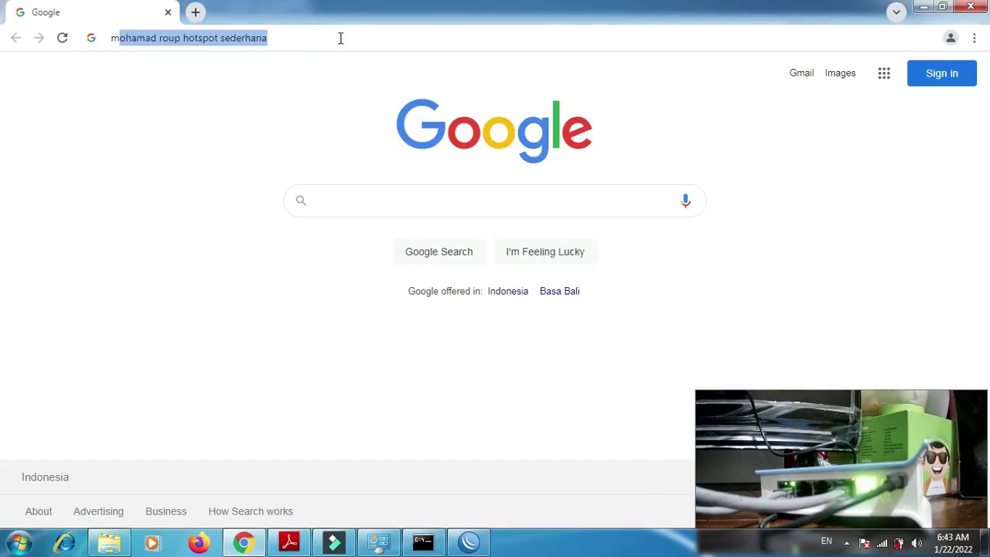
pyautogui.write('ik')
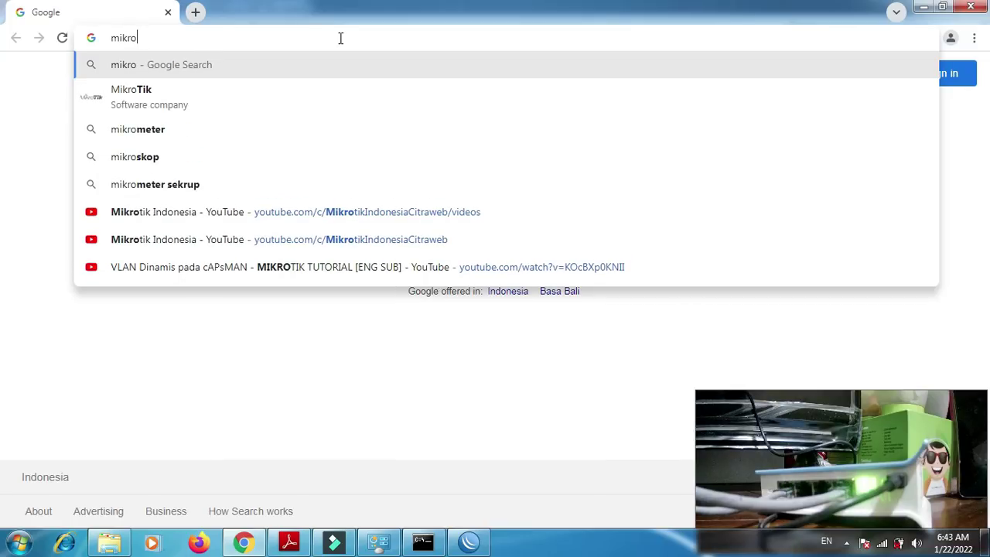
pyautogui.press('Return')
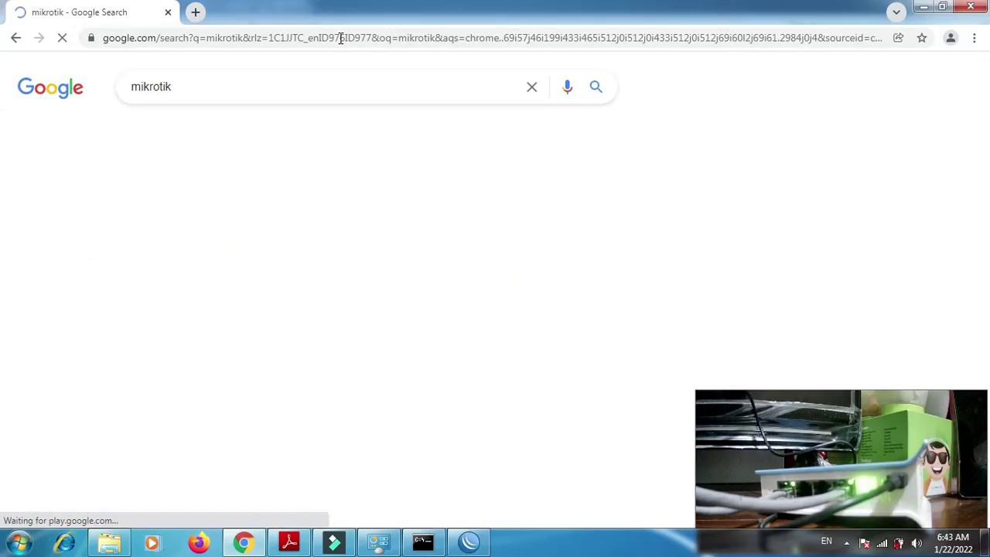
pyautogui.click(230, 213)
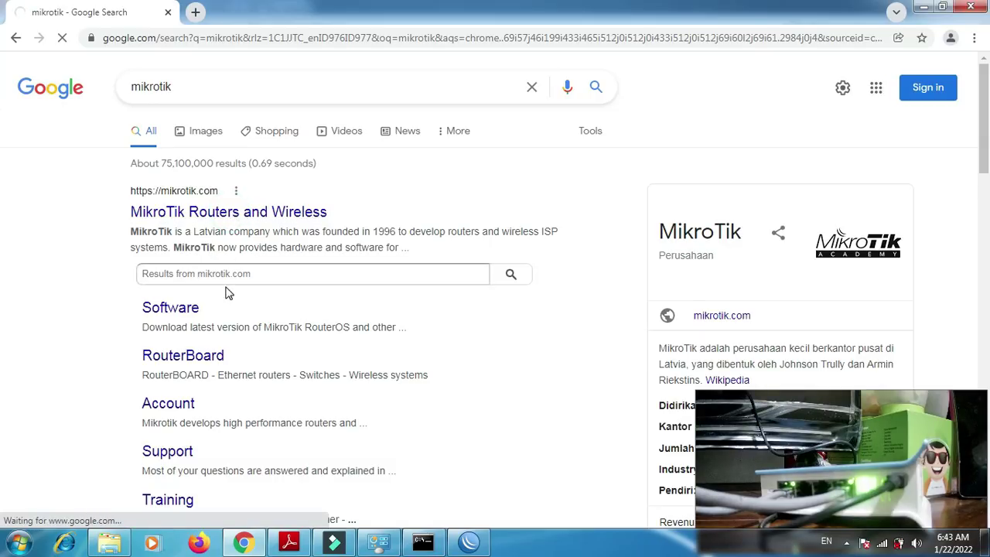
pyautogui.click(289, 542)
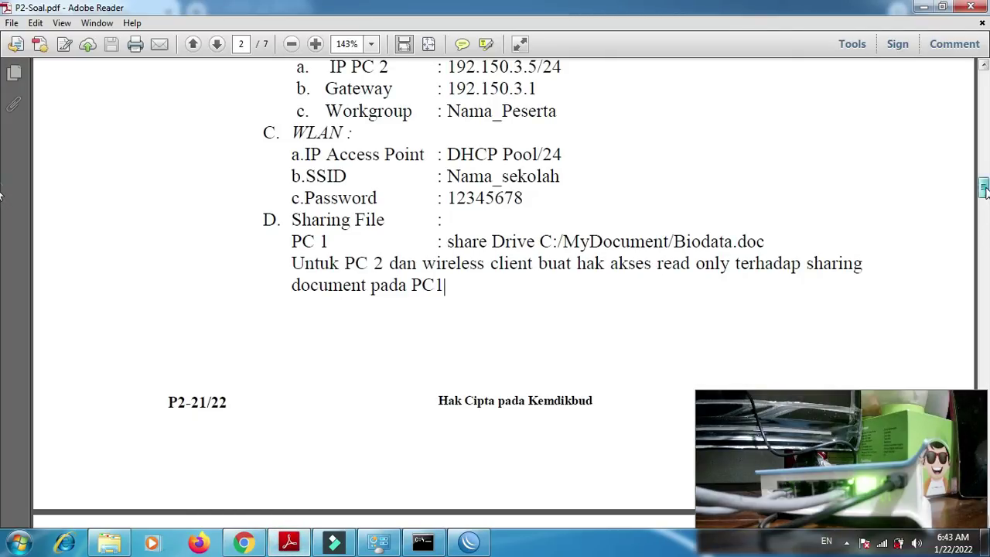
# - Highlight 'non hotspot' and 'hotspot' in the task's client requirements, then return to WinBox
pyautogui.scroll(5, 3, 193)
pyautogui.scroll(2, 2, 175)
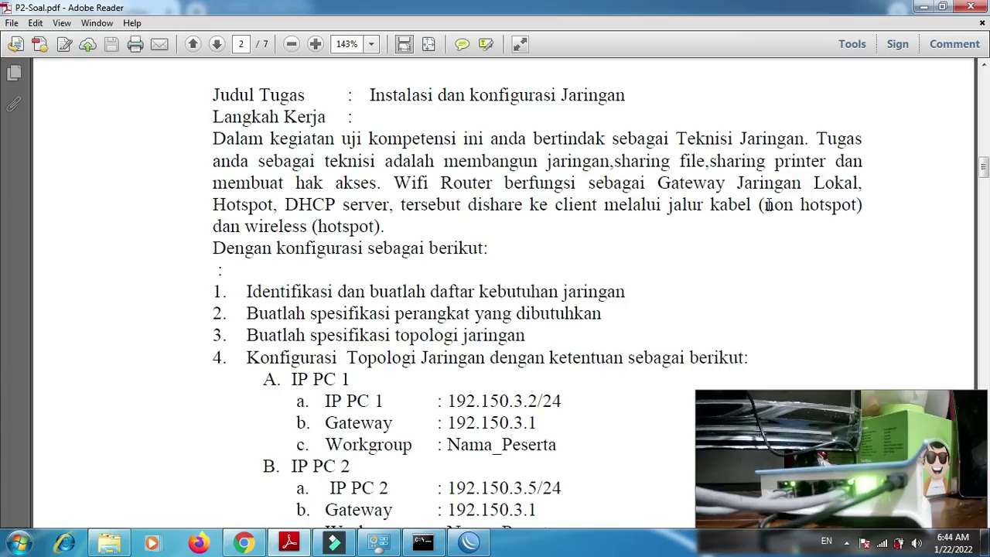
pyautogui.moveTo(768, 205); pyautogui.dragTo(833, 206)
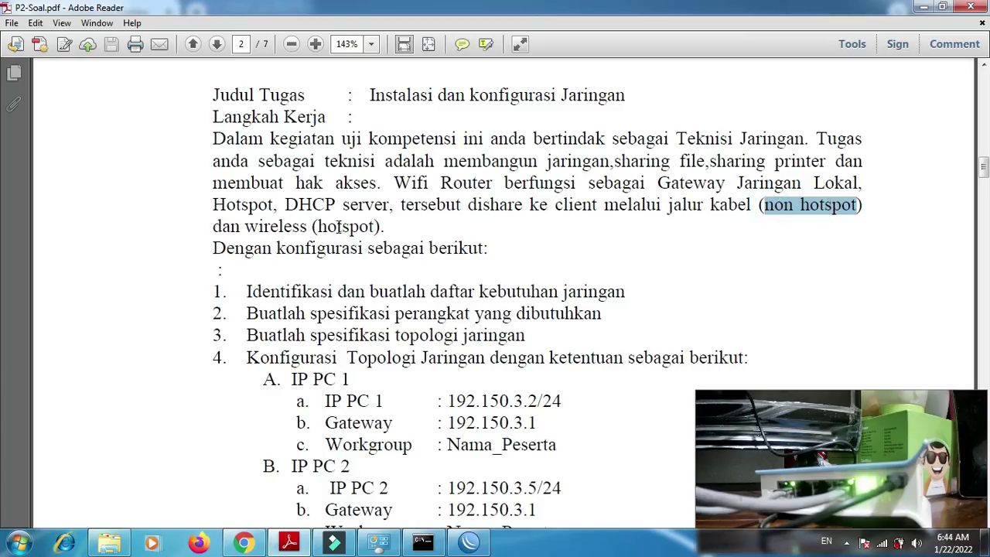
pyautogui.doubleClick(340, 226)
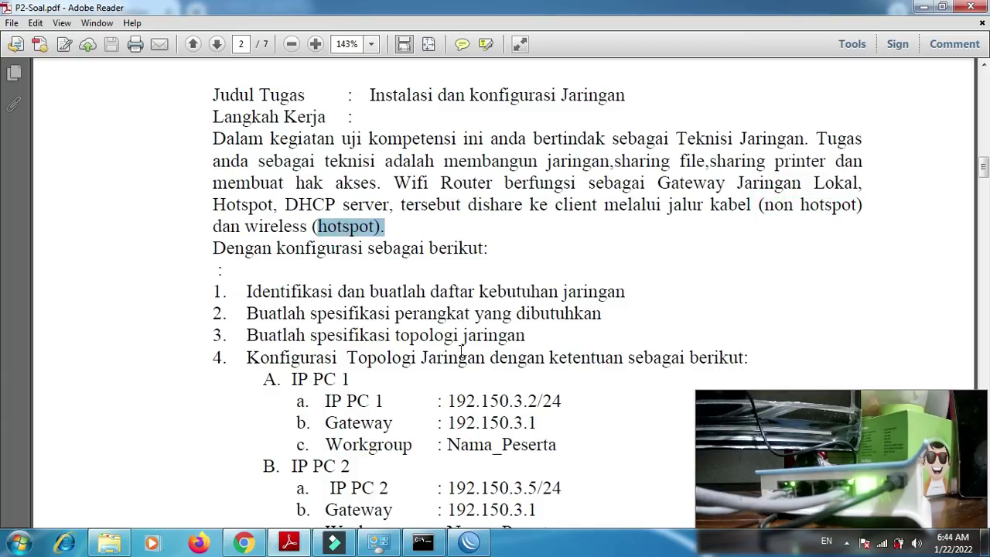
pyautogui.click(468, 541)
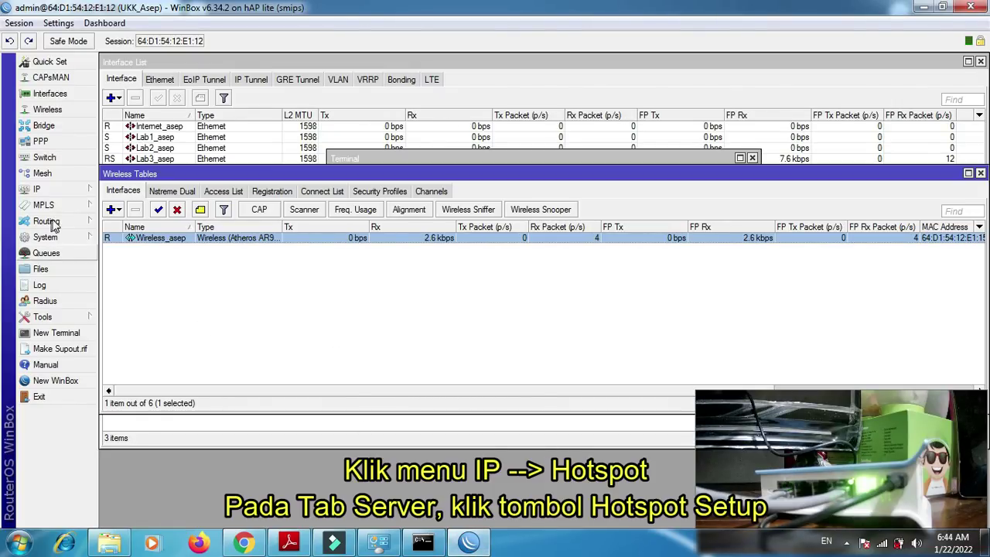
# - Open IP > Hotspot to view the still-empty hotspot Servers list
pyautogui.click(47, 189)
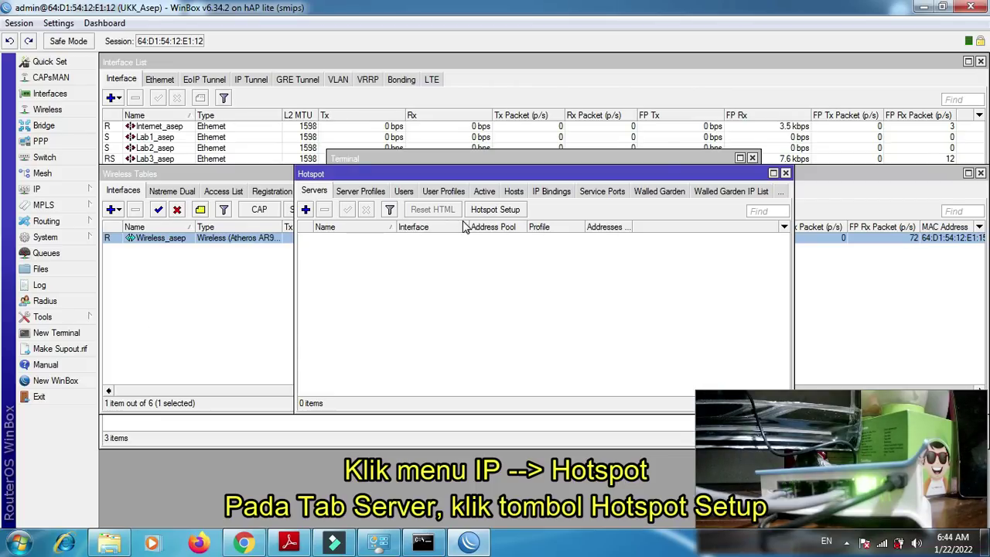
# - Start Hotspot Setup on the wireless interface with local address 192.151.3.1/24
pyautogui.click(503, 211)
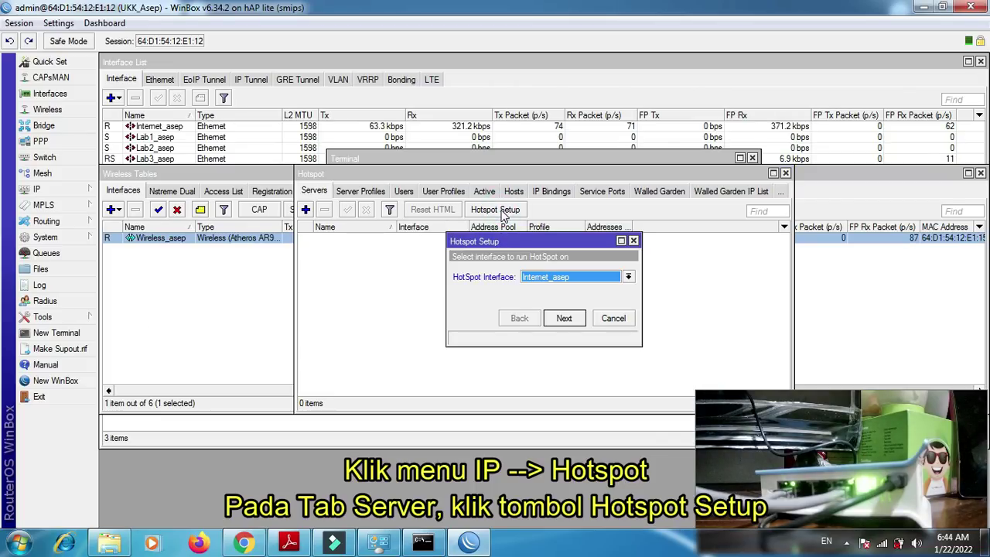
pyautogui.click(628, 278)
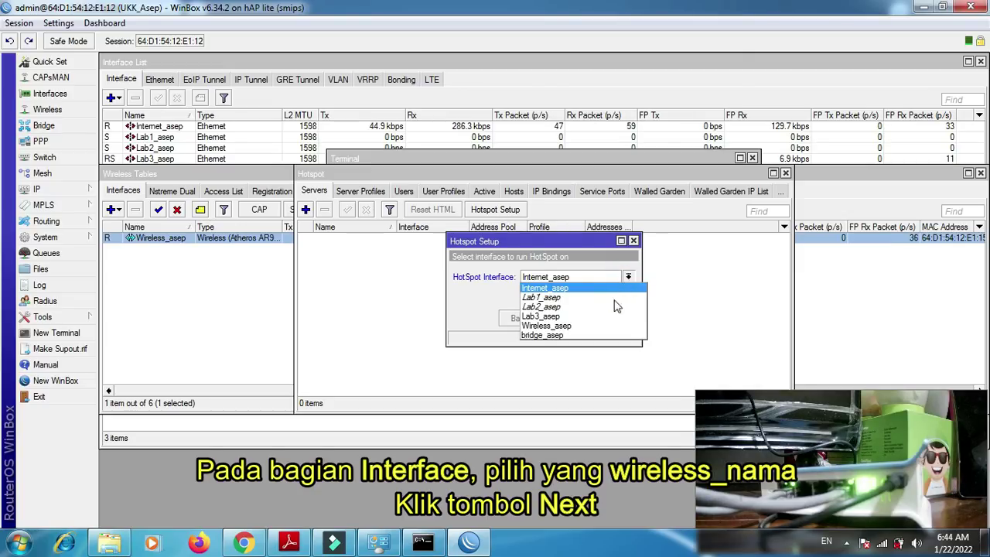
pyautogui.click(607, 327)
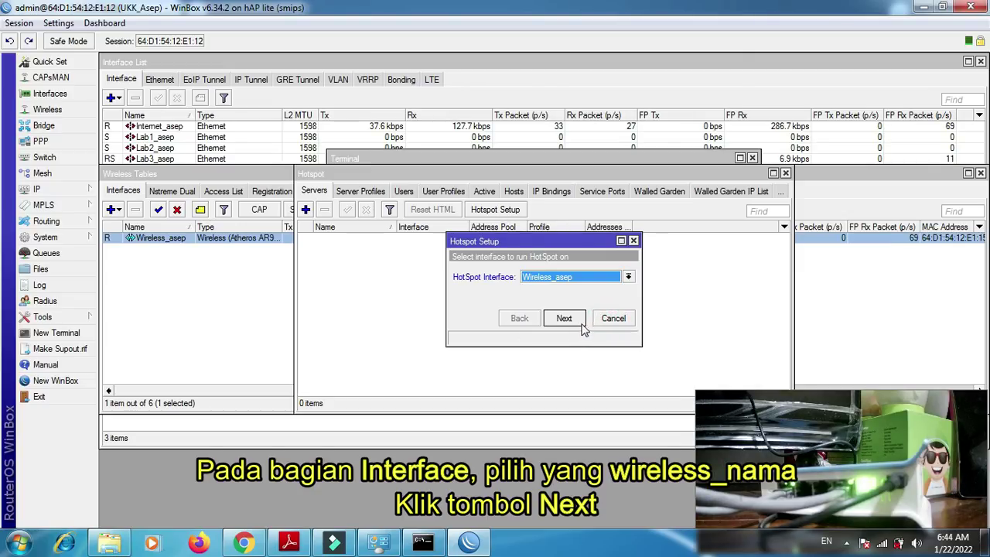
pyautogui.click(574, 322)
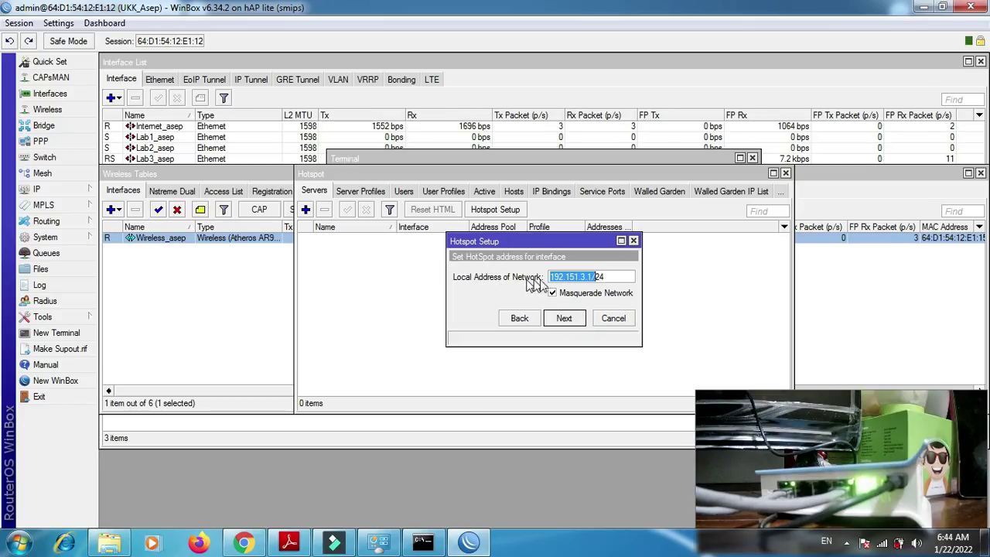
pyautogui.click(574, 319)
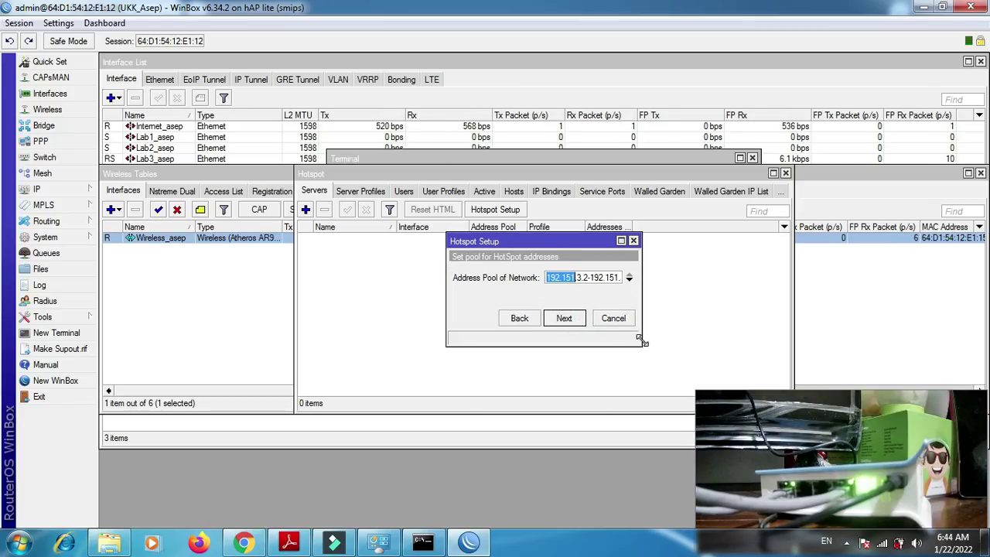
# - Accept pool 192.151.3.2-192.151.3.254 and no certificate, then pass the SMTP and DNS server pages
pyautogui.moveTo(639, 341); pyautogui.dragTo(695, 358)
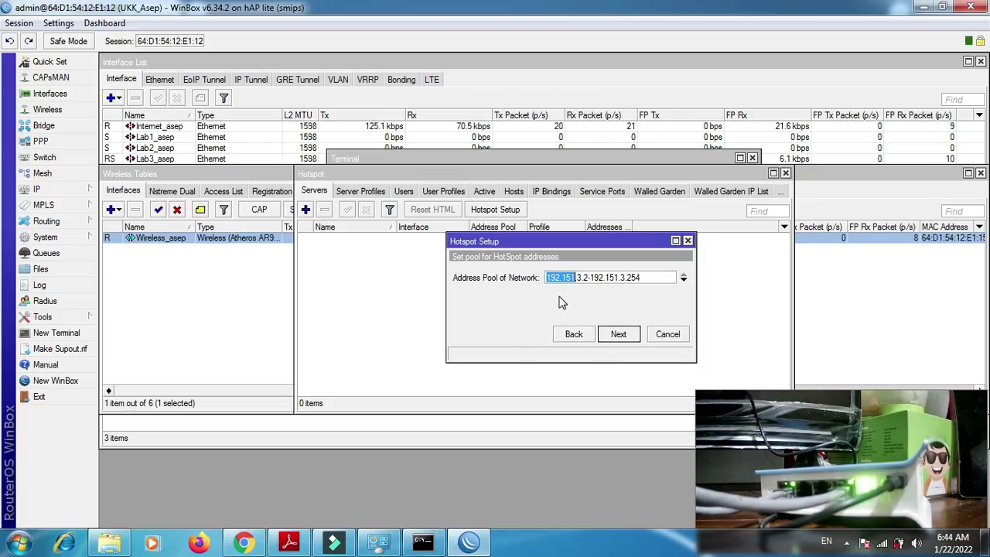
pyautogui.click(632, 338)
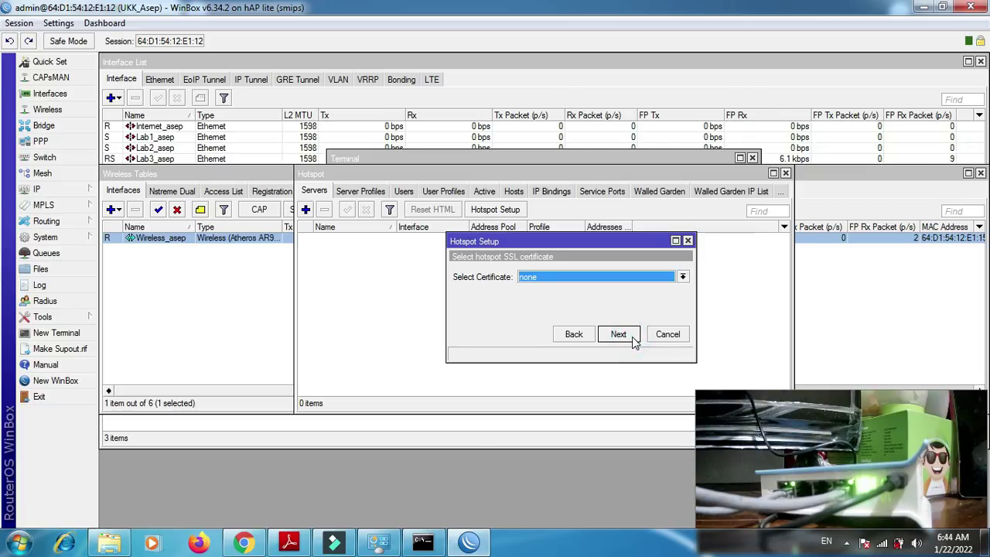
pyautogui.click(632, 338)
pyautogui.click(632, 336)
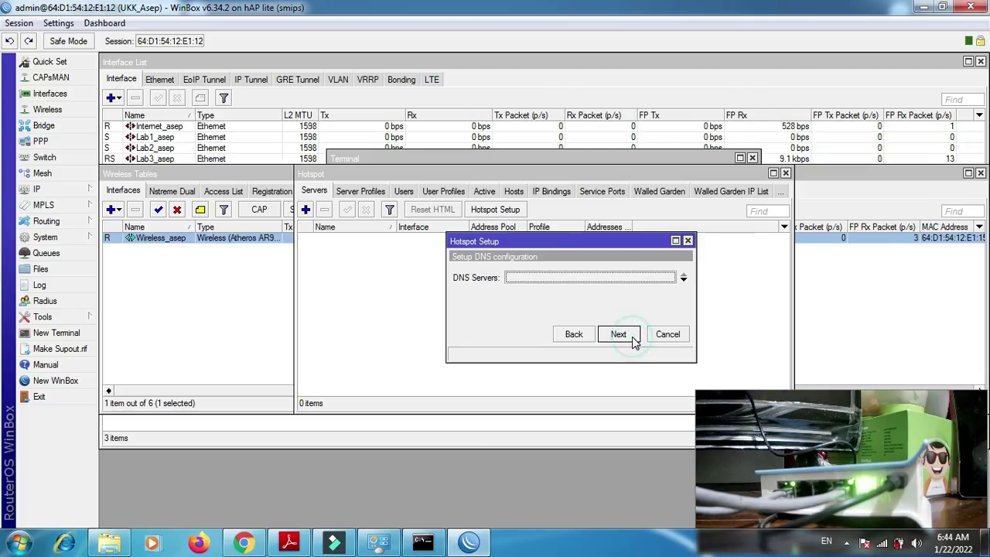
pyautogui.click(632, 337)
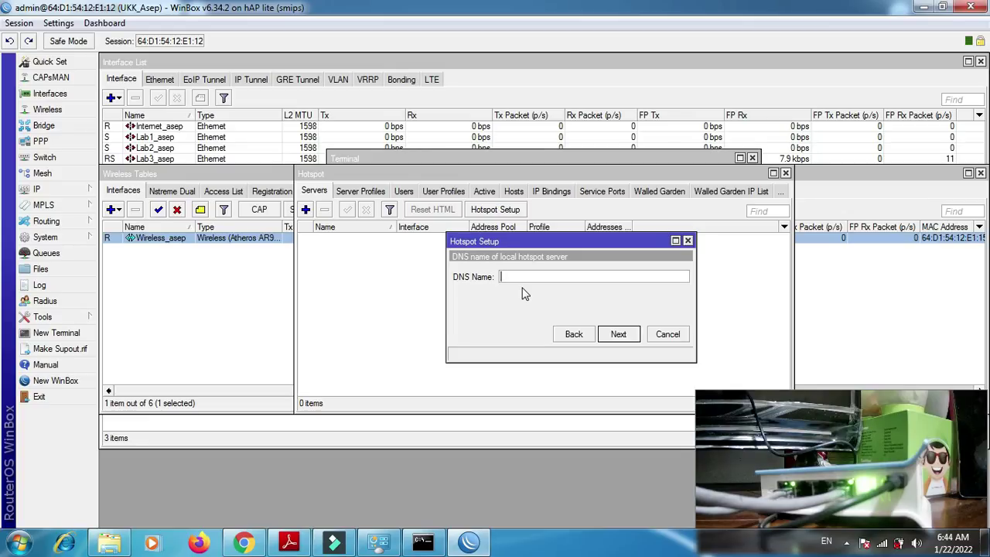
pyautogui.write('ww')
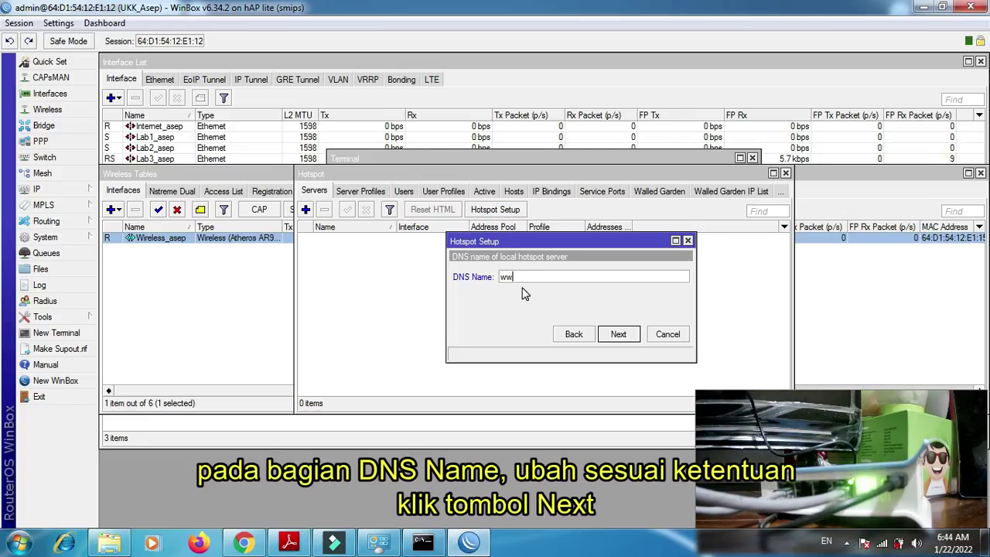
pyautogui.write('w.asep.com')
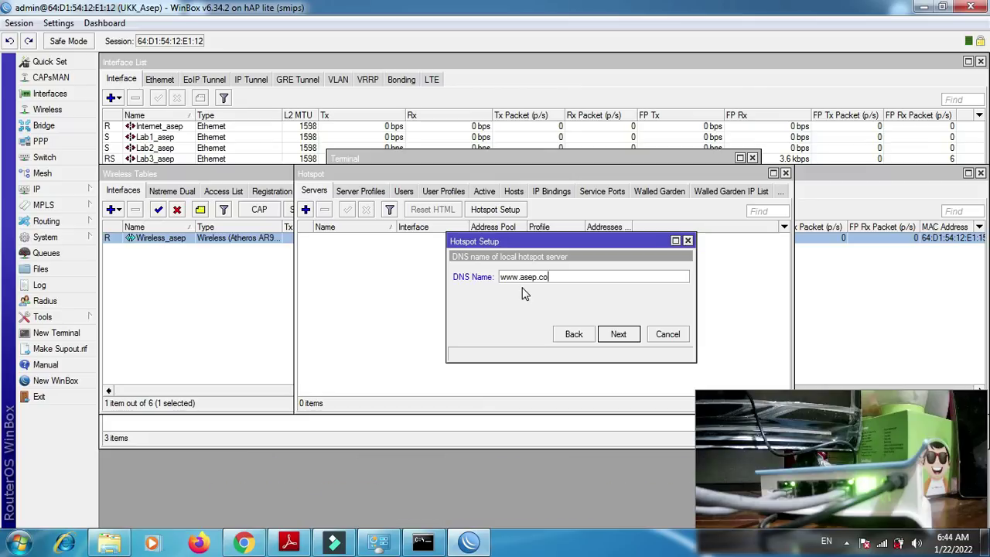
pyautogui.click(617, 334)
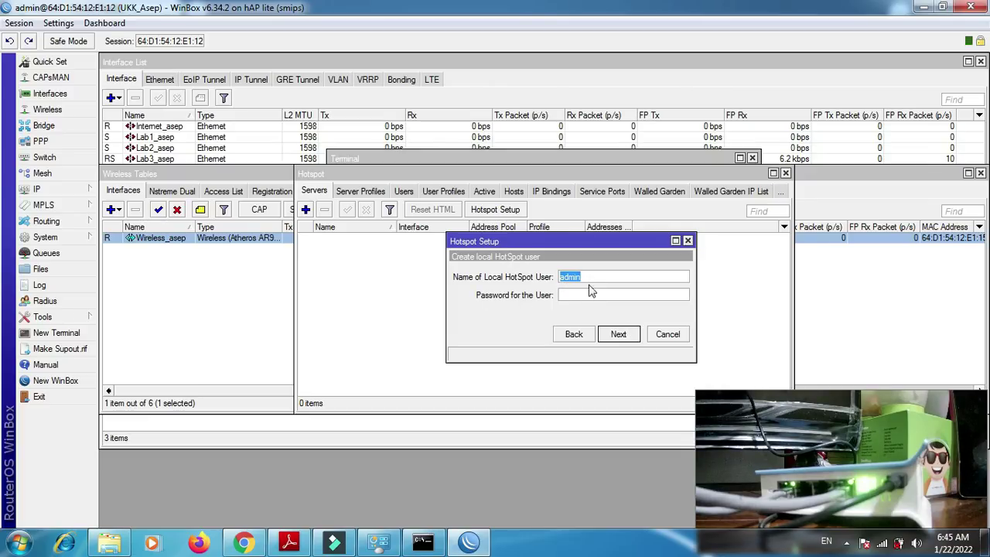
pyautogui.click(623, 335)
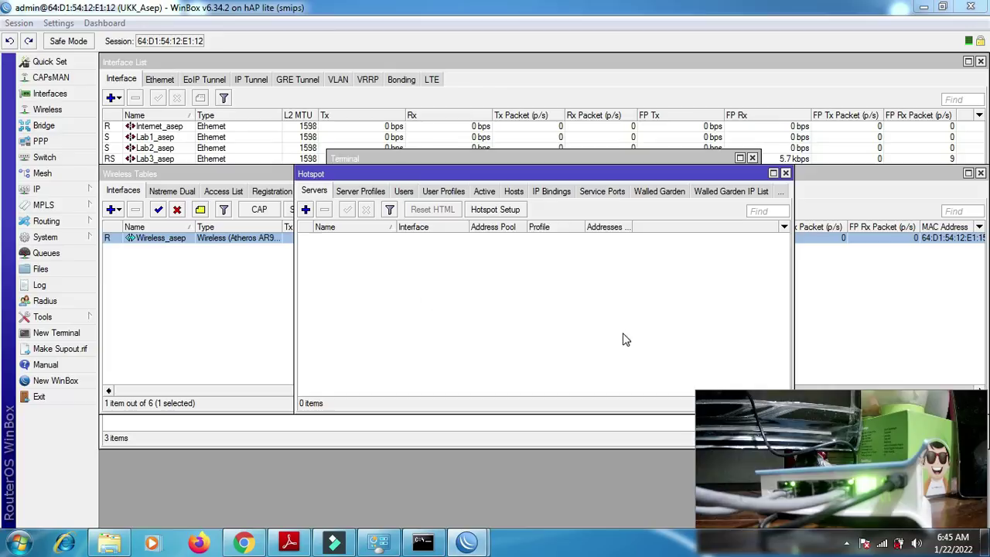
# - Dismiss the success message, switch the laptop to another Wi-Fi network, and bring Chrome forward
pyautogui.click(535, 285)
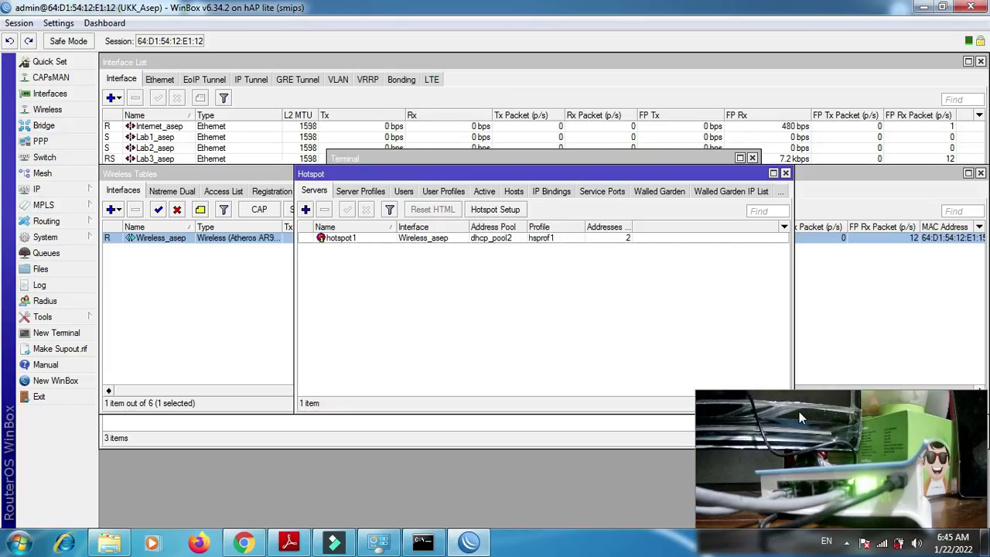
pyautogui.click(882, 543)
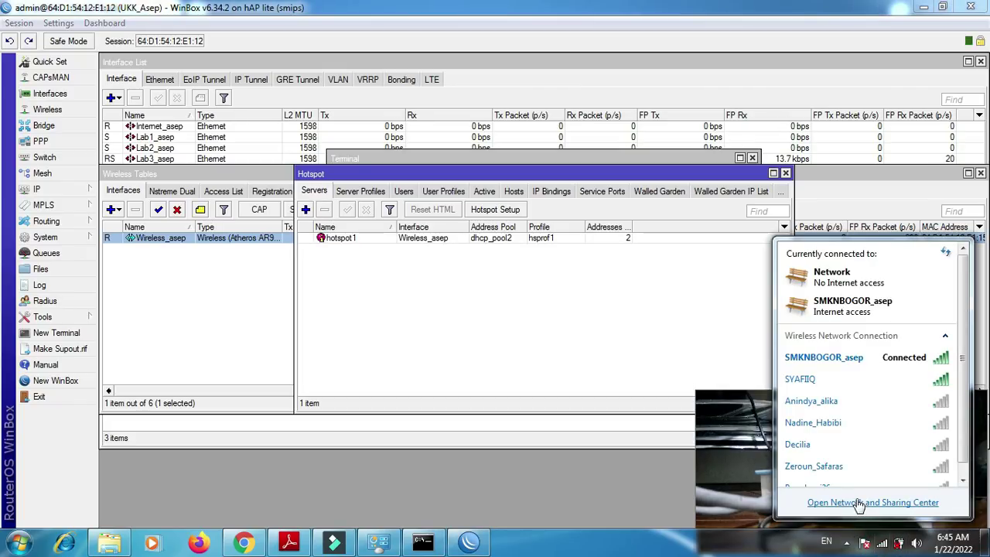
pyautogui.click(814, 380)
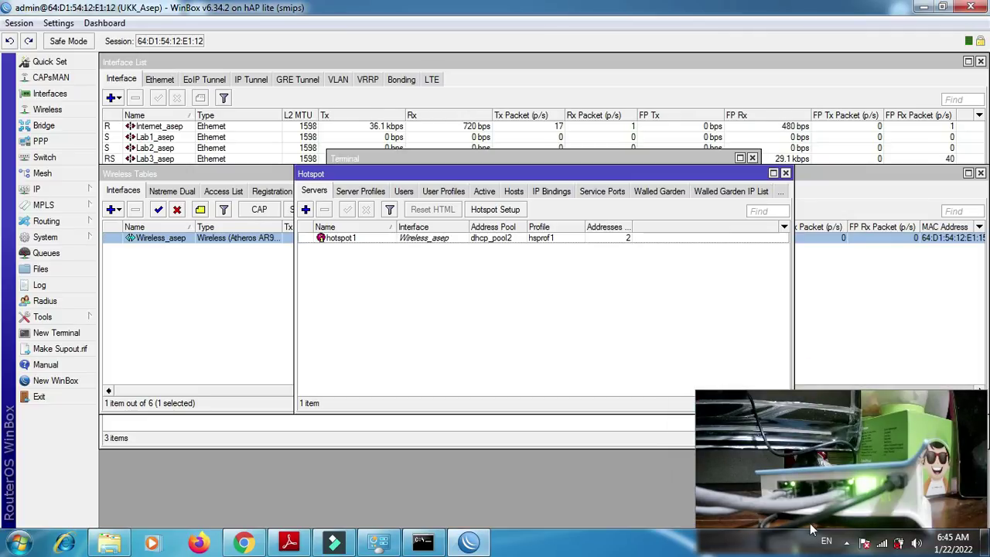
pyautogui.click(882, 543)
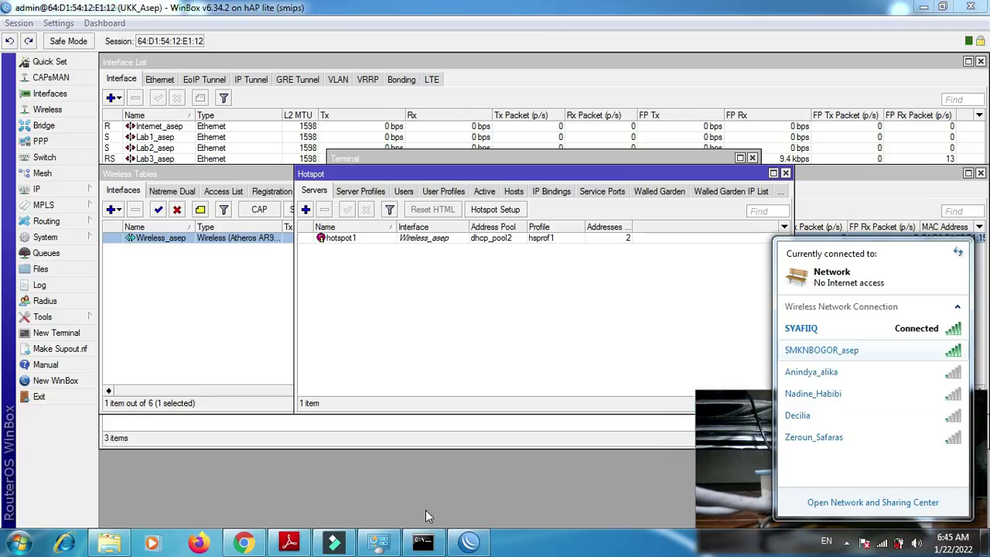
pyautogui.click(244, 543)
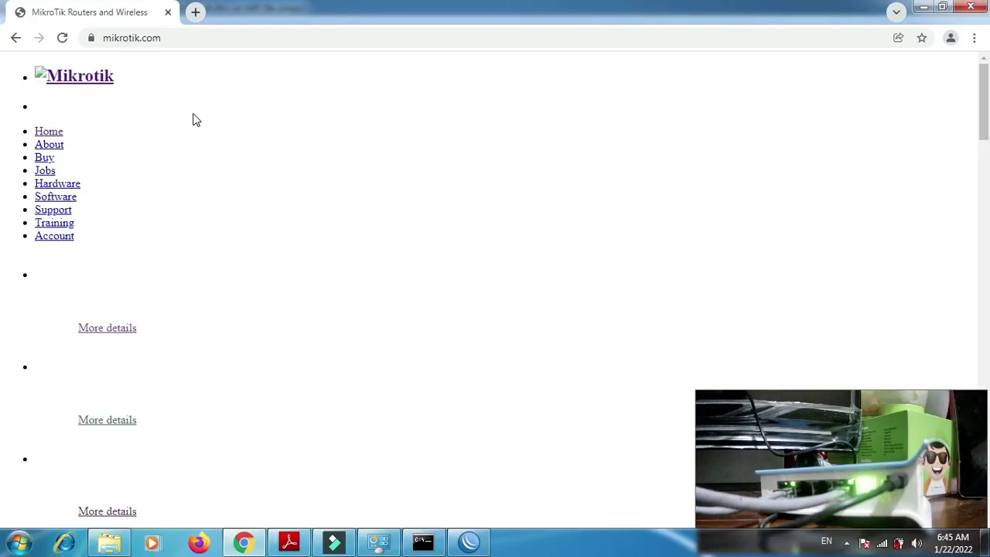
# - Clear Chrome's all-time browsing data, cookies and cache, then close the Settings tab
pyautogui.hotkey('ctrl', 'shift', 'Delete')
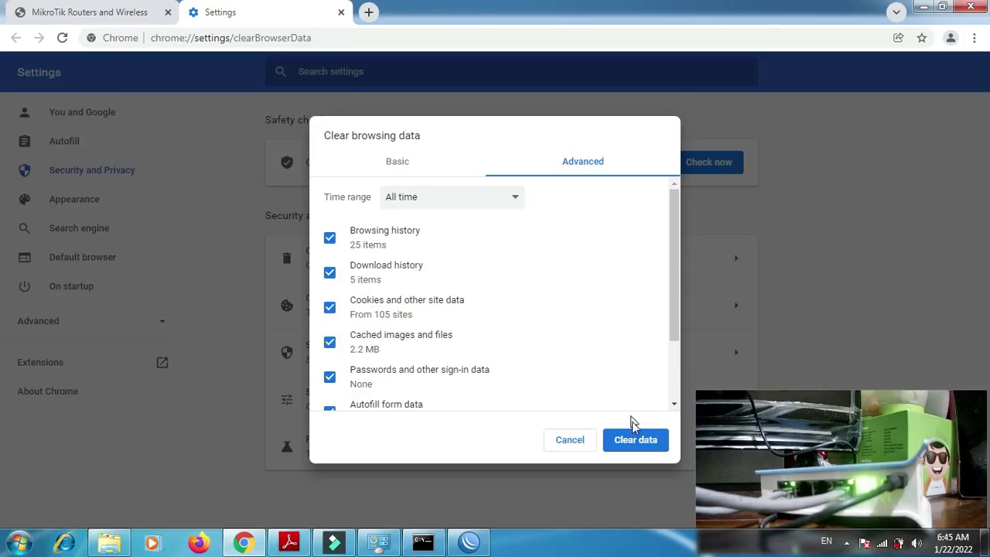
pyautogui.click(631, 448)
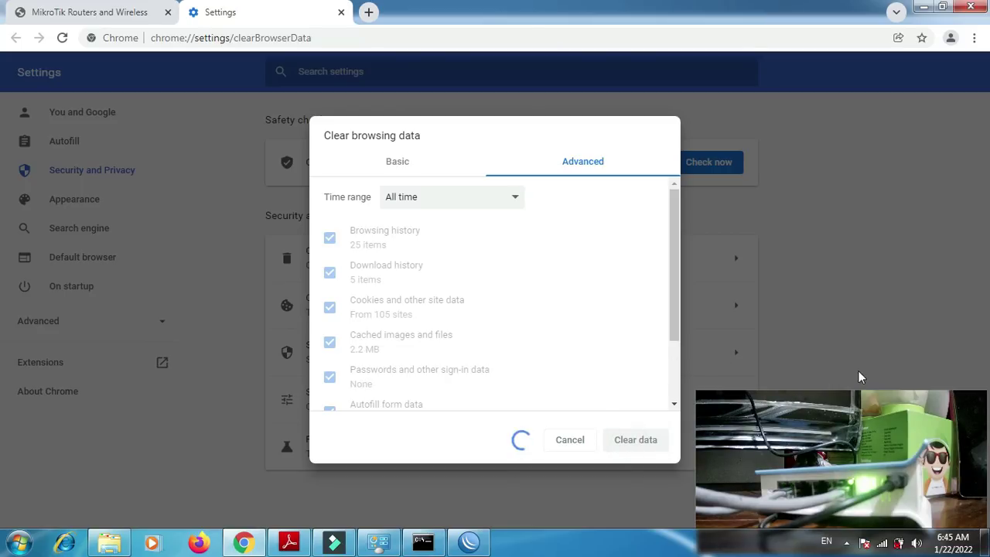
pyautogui.moveTo(883, 541)
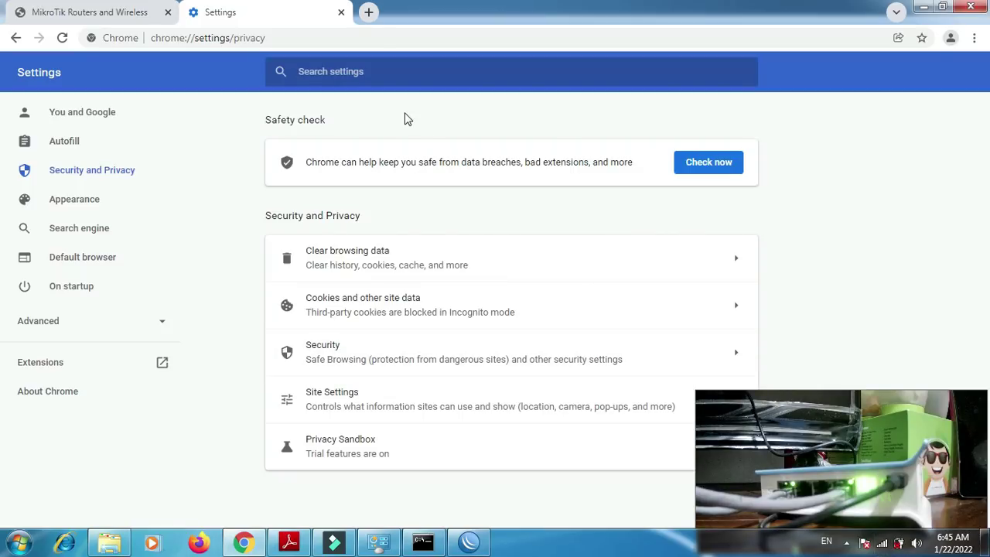
pyautogui.click(341, 14)
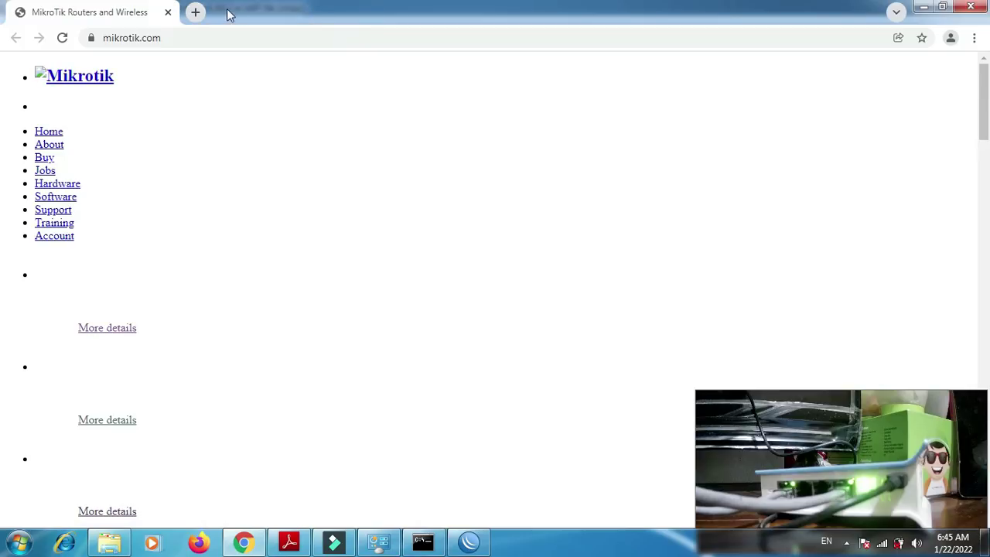
# - Close Chrome, connect the laptop to the hotspot's SMKNBOGOR Wi-Fi network, and relaunch Chrome
pyautogui.click(168, 12)
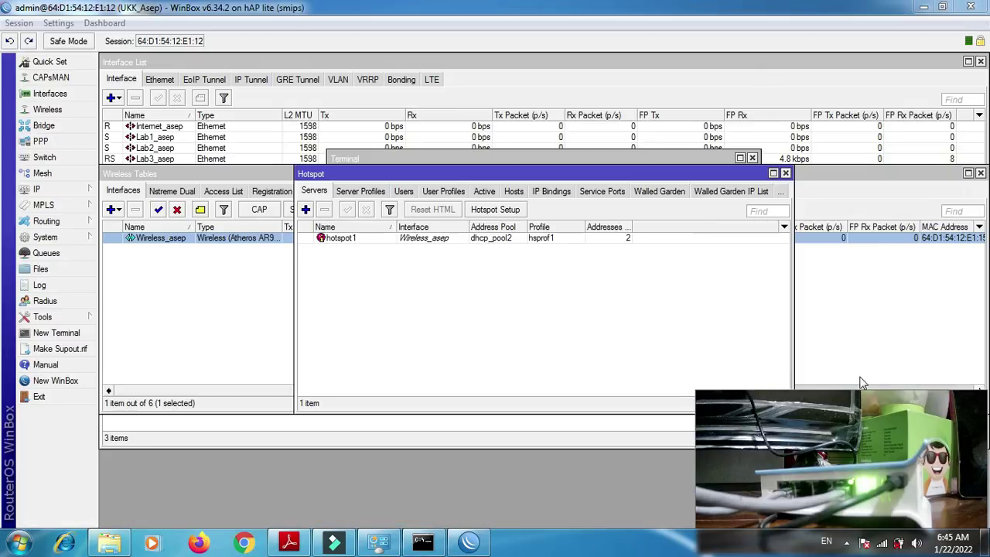
pyautogui.click(886, 541)
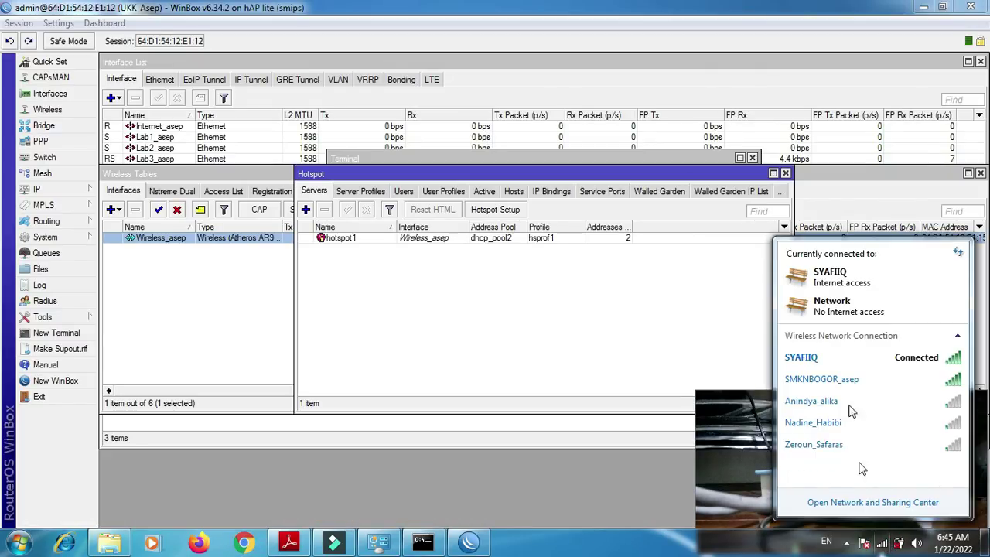
pyautogui.click(816, 377)
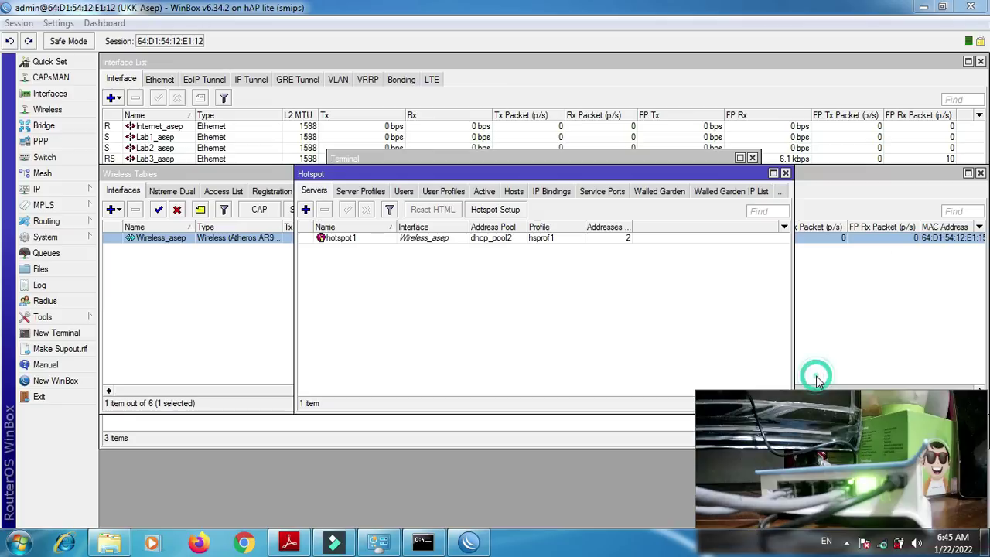
pyautogui.click(686, 403)
pyautogui.click(438, 305)
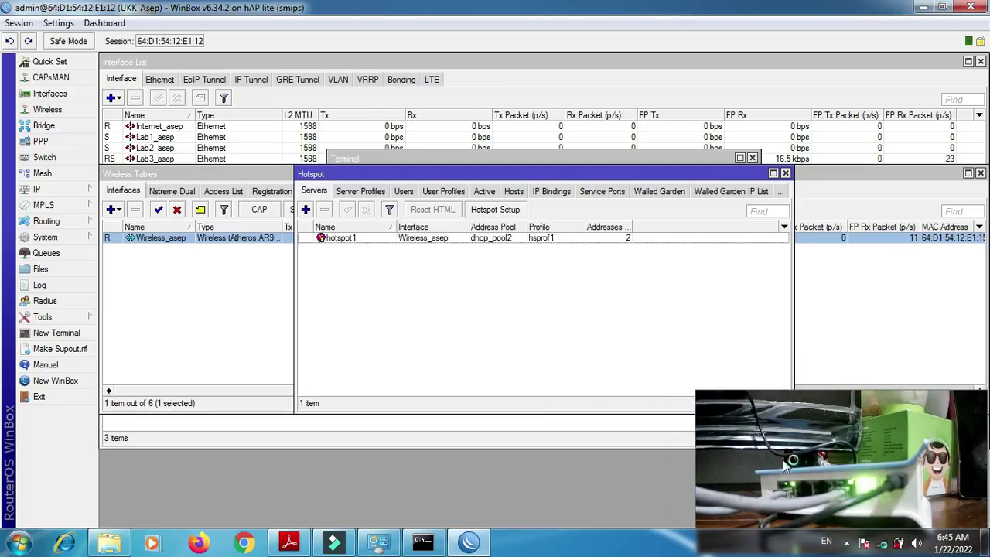
pyautogui.click(886, 544)
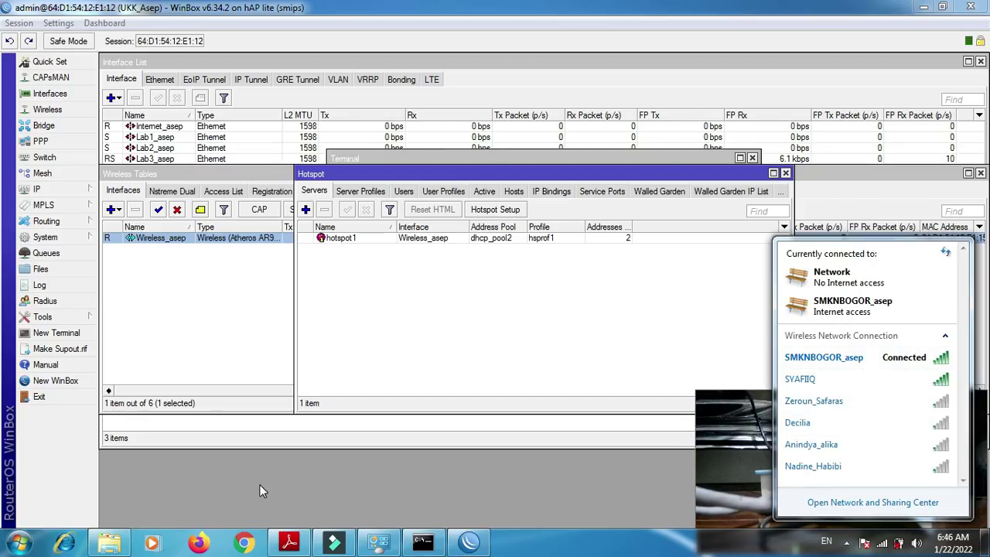
pyautogui.click(244, 543)
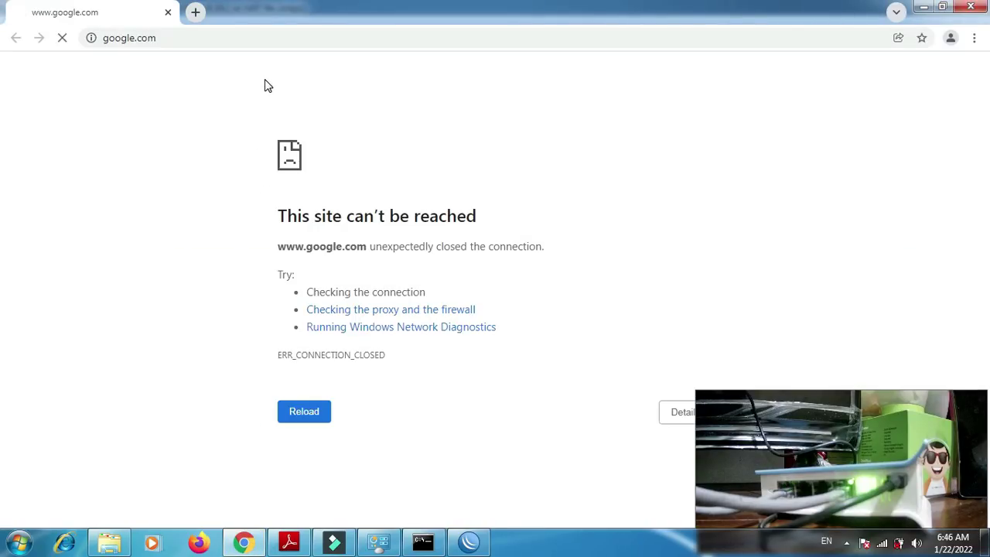
# - Request detik.com in Chrome, landing on the MikroTik hotspot login, then return to WinBox
pyautogui.click(230, 37)
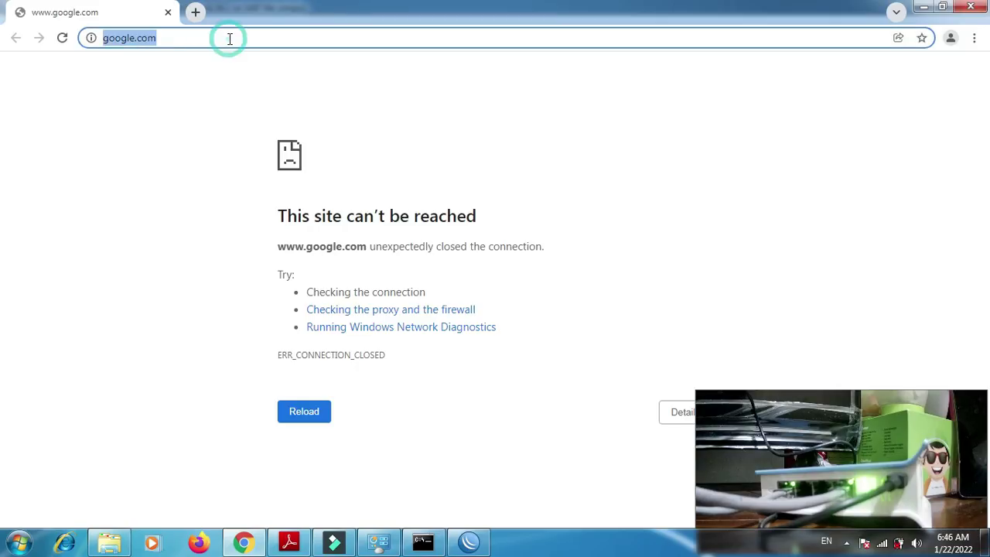
pyautogui.write('detik')
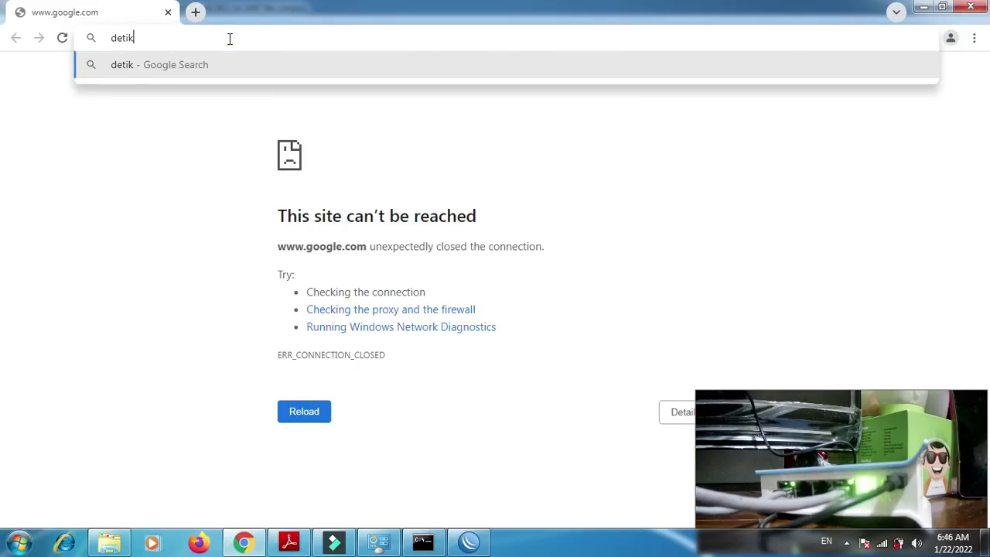
pyautogui.hotkey('ctrl', 'Return')
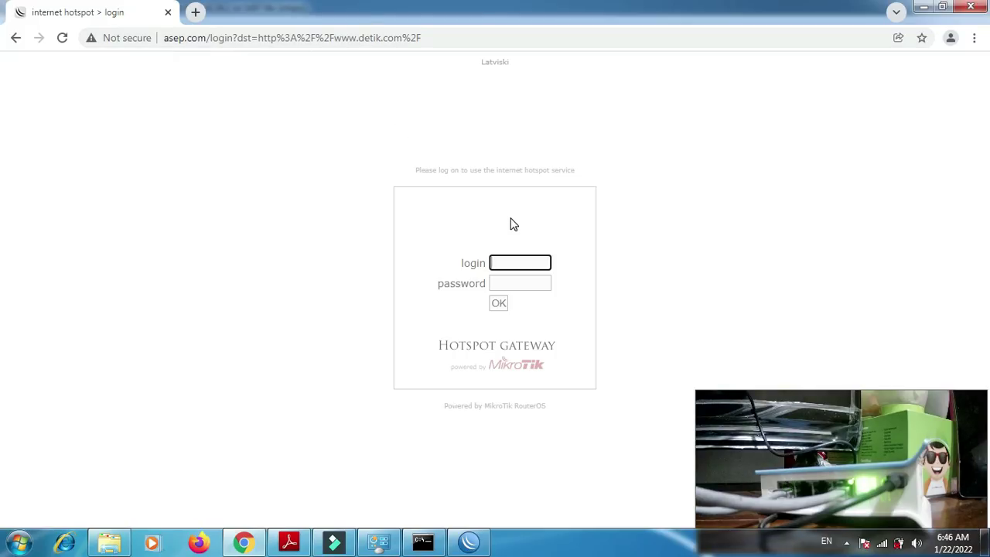
pyautogui.click(473, 542)
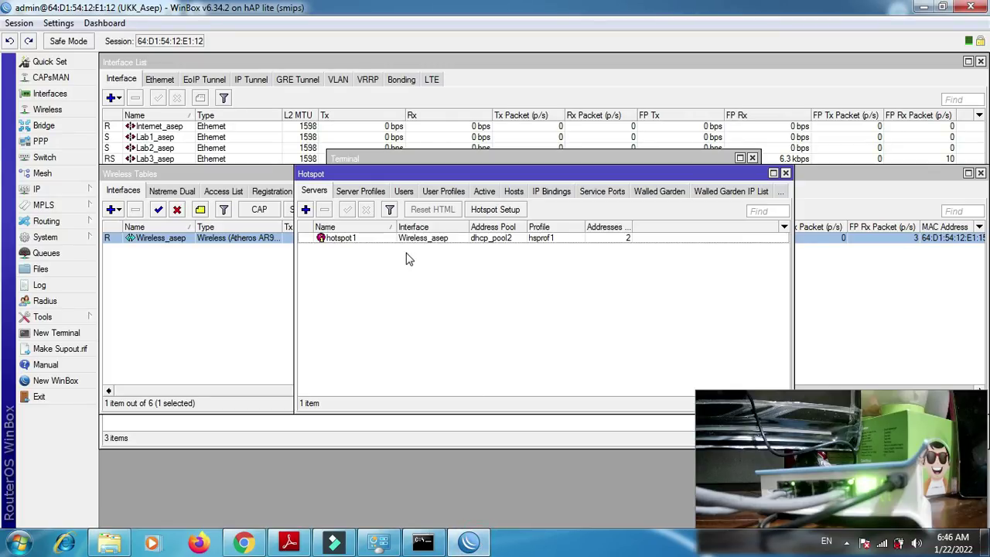
# - Check the hotspot Users list for default-trial and admin, then go back to Chrome's login page
pyautogui.click(402, 192)
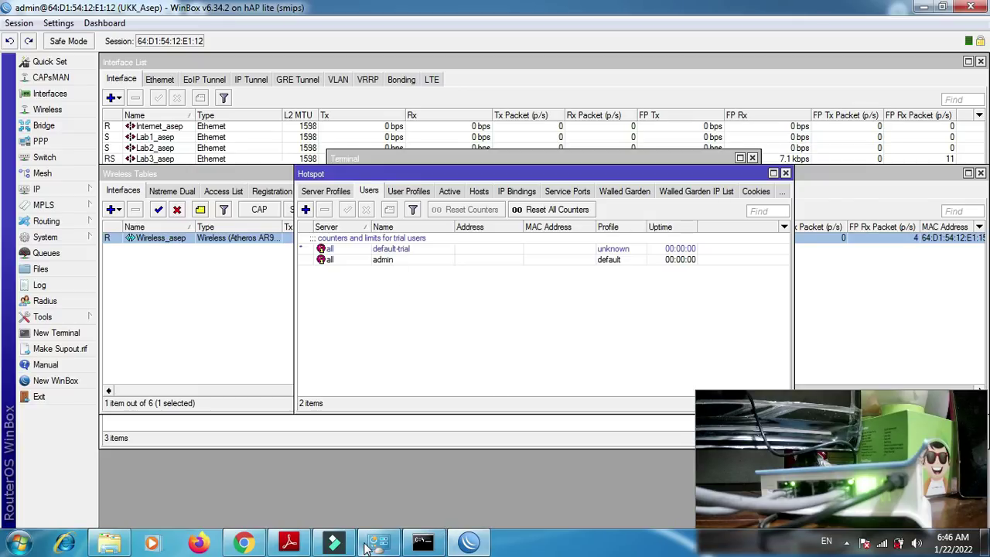
pyautogui.click(245, 544)
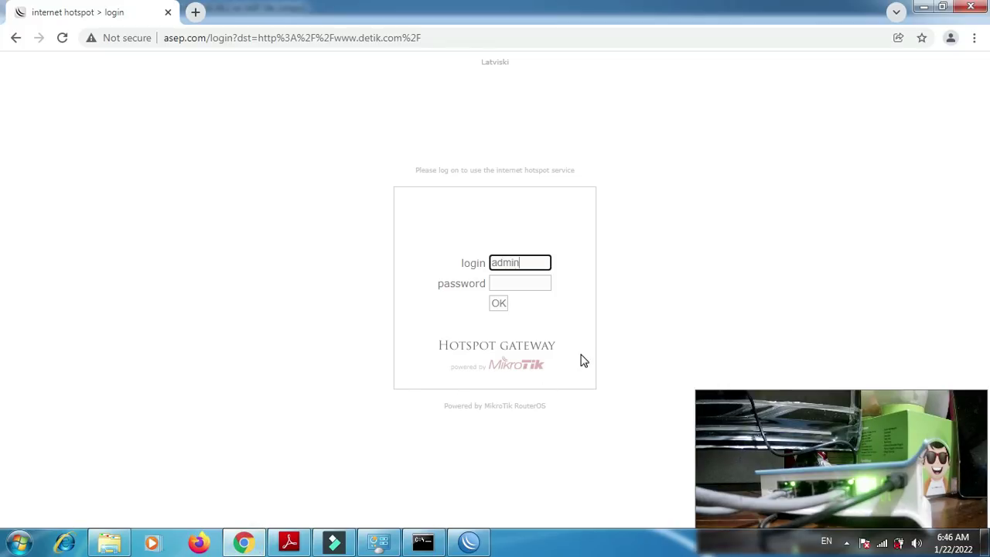
# - Log in to the hotspot as admin and open the detik.com news homepage
pyautogui.click(501, 304)
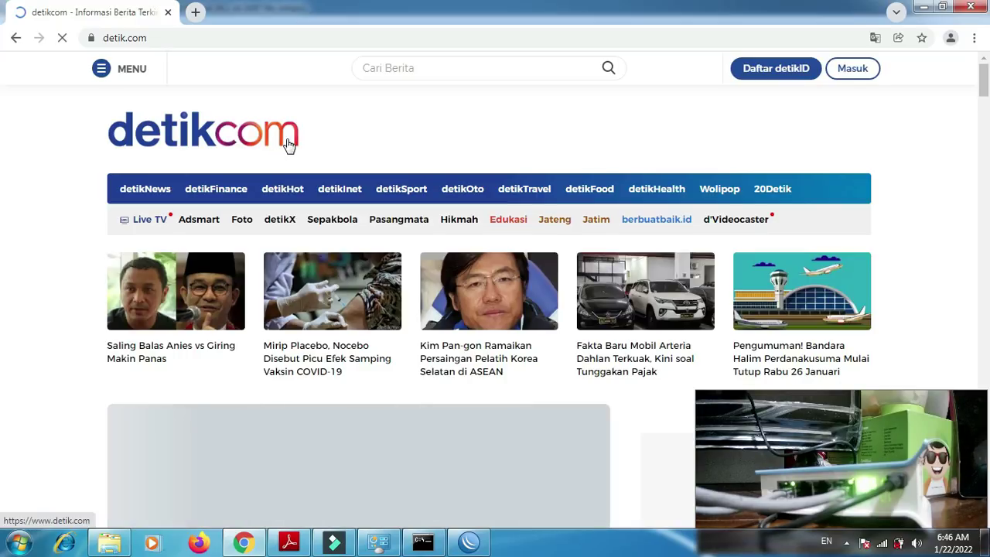
pyautogui.click(289, 146)
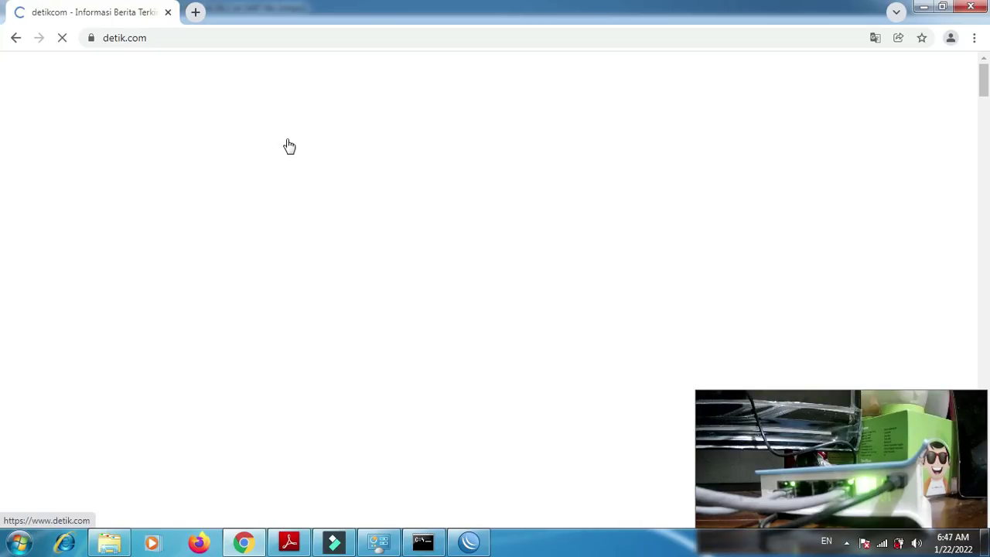
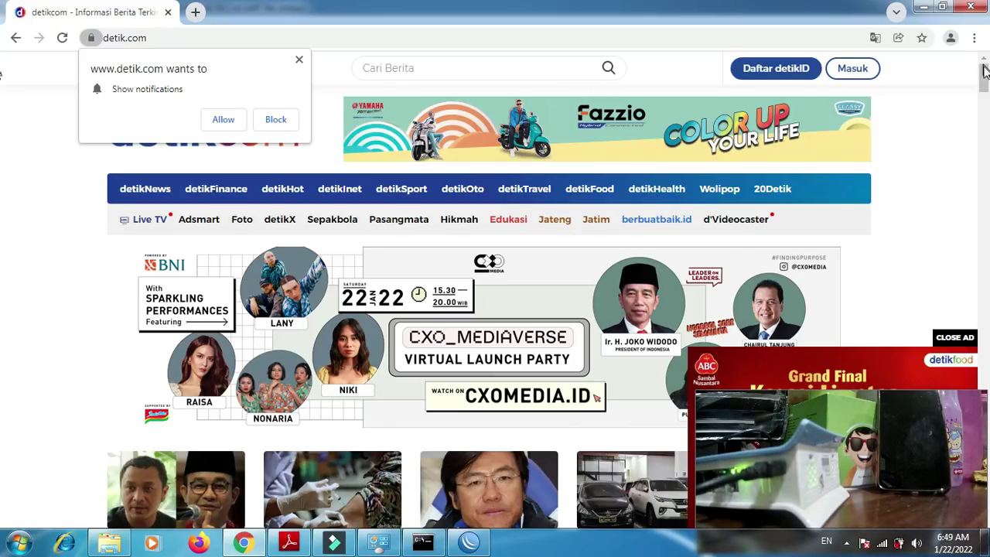
# - Scroll down the detik.com page, then bring the P2-Soal.pdf task sheet up in Adobe Reader
pyautogui.scroll(-1, 985, 73)
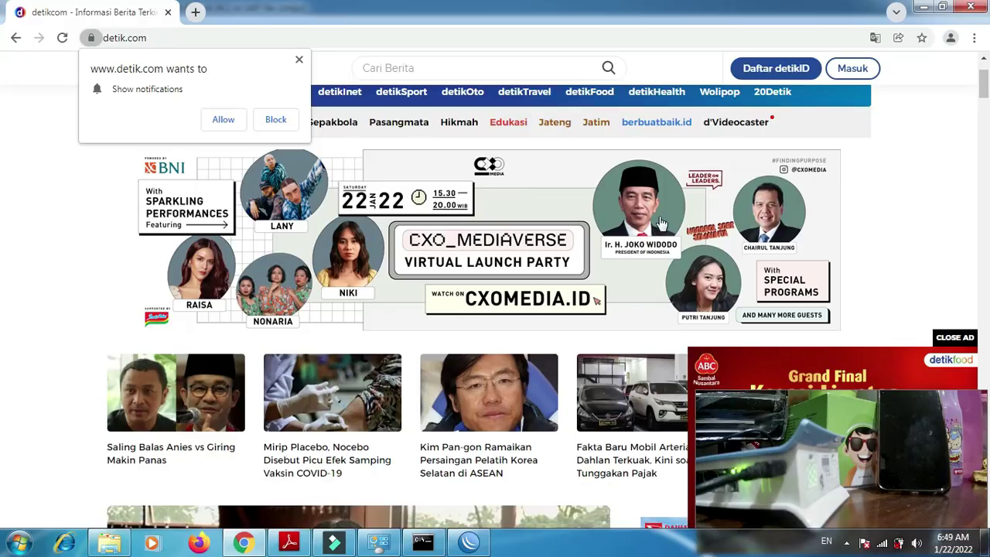
pyautogui.click(289, 541)
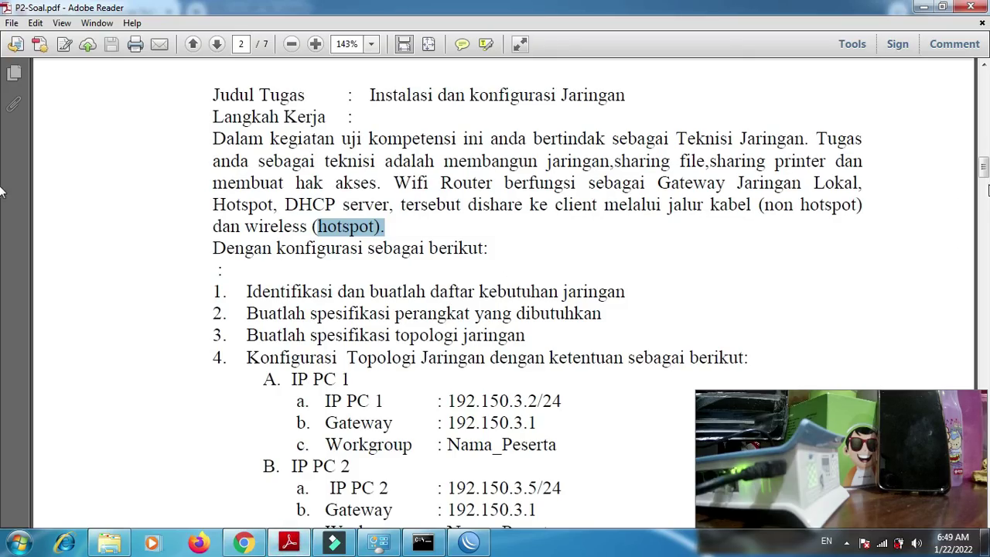
# - Scroll P2-Soal.pdf to the Sharing File section, then switch to the P2-Teknik Komputer dan Jaringan folder
pyautogui.click(984, 172)
pyautogui.moveTo(984, 172); pyautogui.dragTo(986, 198)
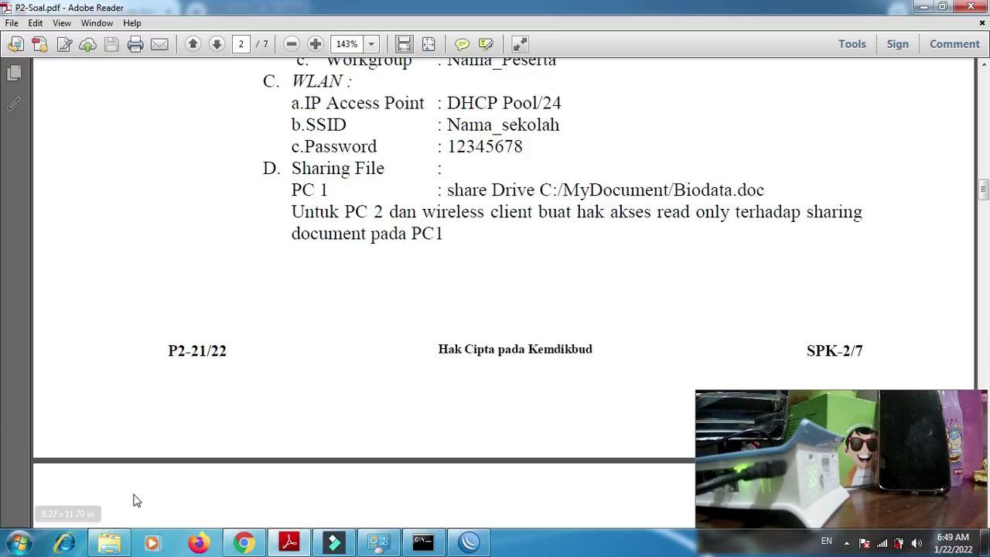
pyautogui.click(109, 543)
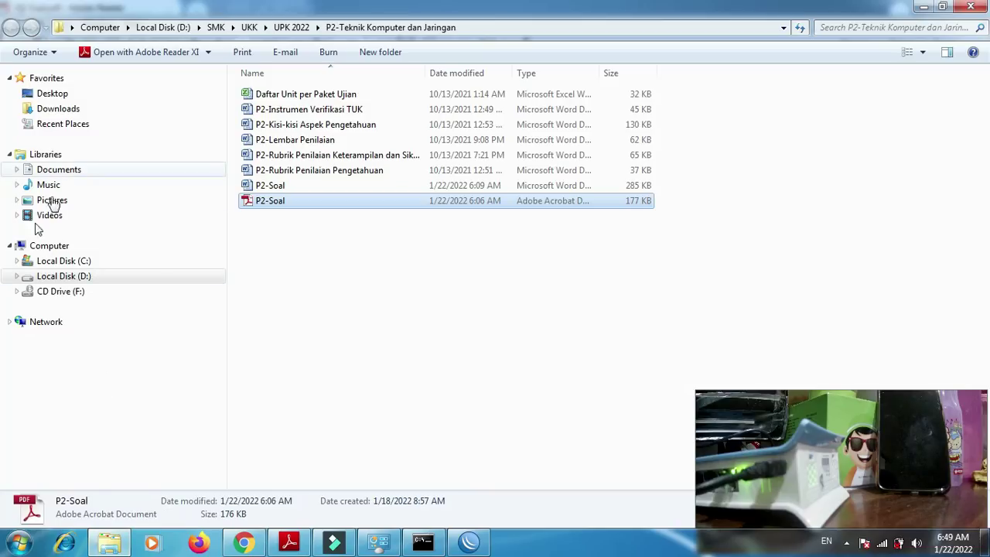
# - Browse to C:\Users\Public\Public Documents in Windows Explorer
pyautogui.click(62, 276)
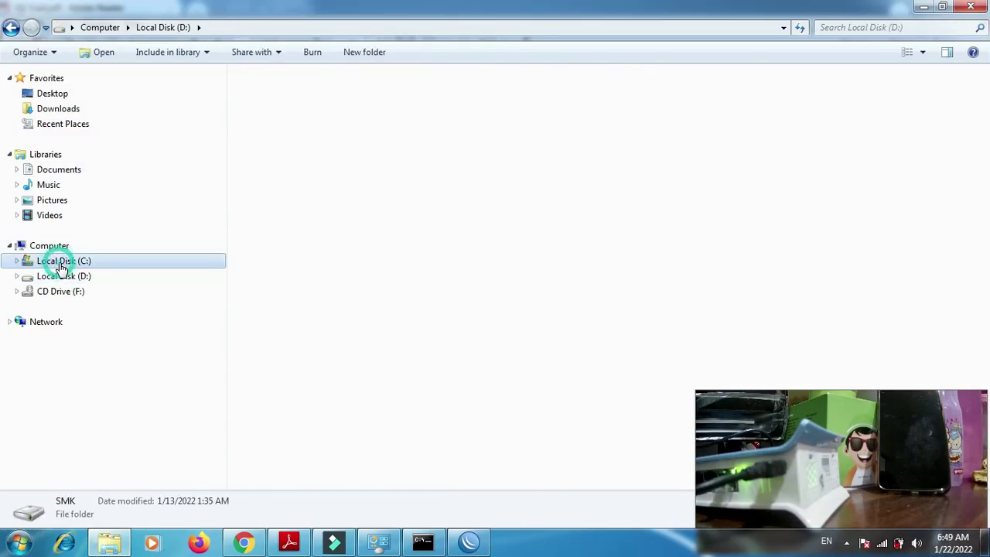
pyautogui.click(62, 262)
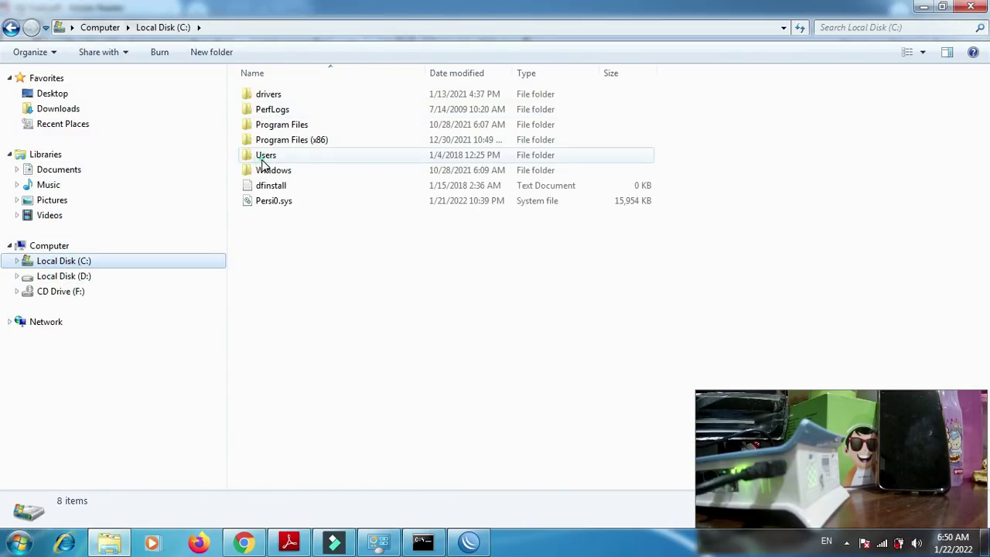
pyautogui.click(261, 162)
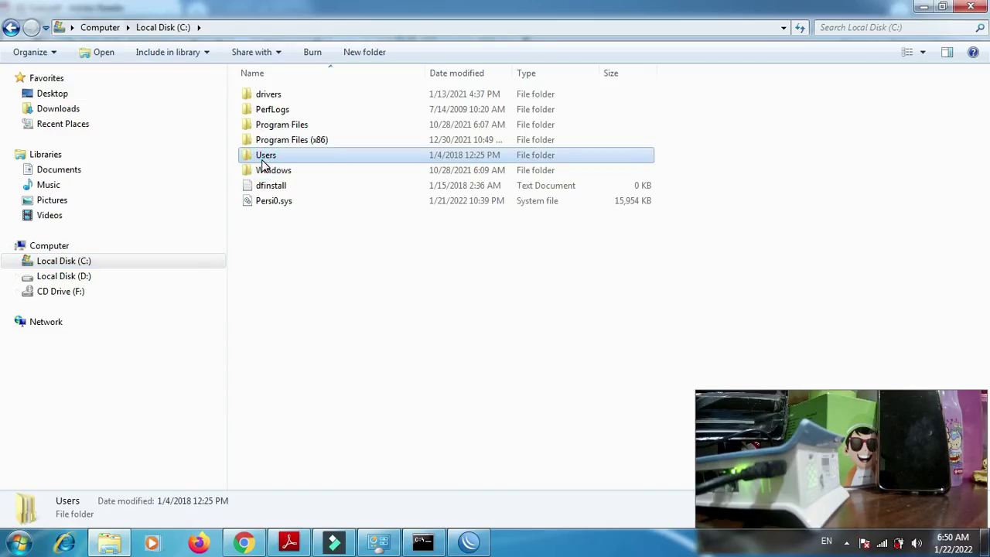
pyautogui.doubleClick(261, 163)
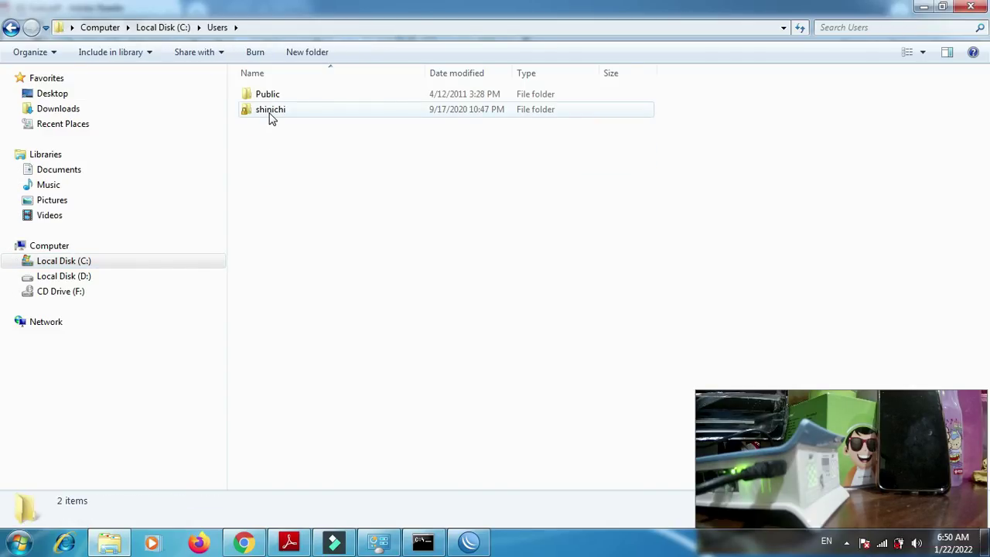
pyautogui.doubleClick(267, 97)
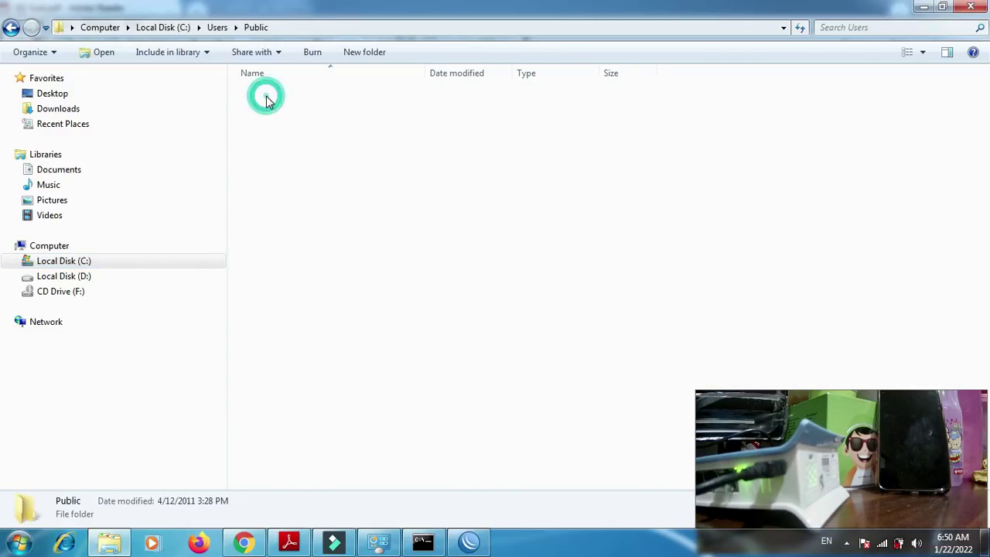
pyautogui.doubleClick(267, 99)
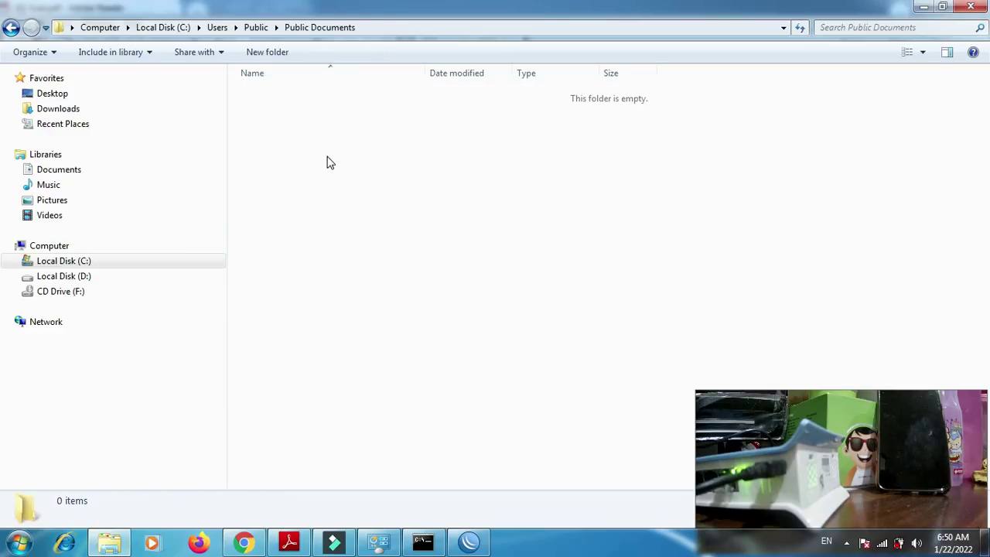
# - Create a new folder named Biodata_asep there, then view the Documents library
pyautogui.rightClick(328, 160)
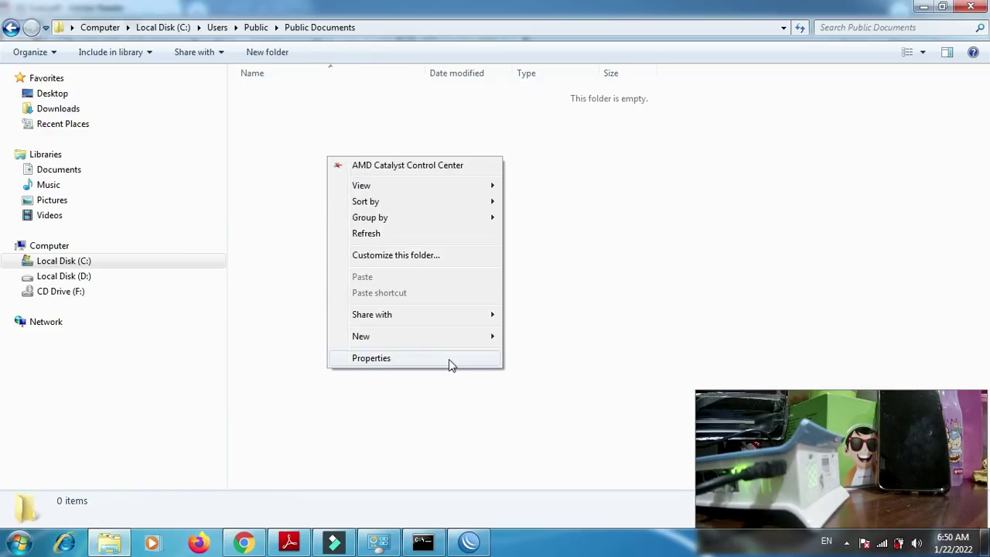
pyautogui.click(473, 336)
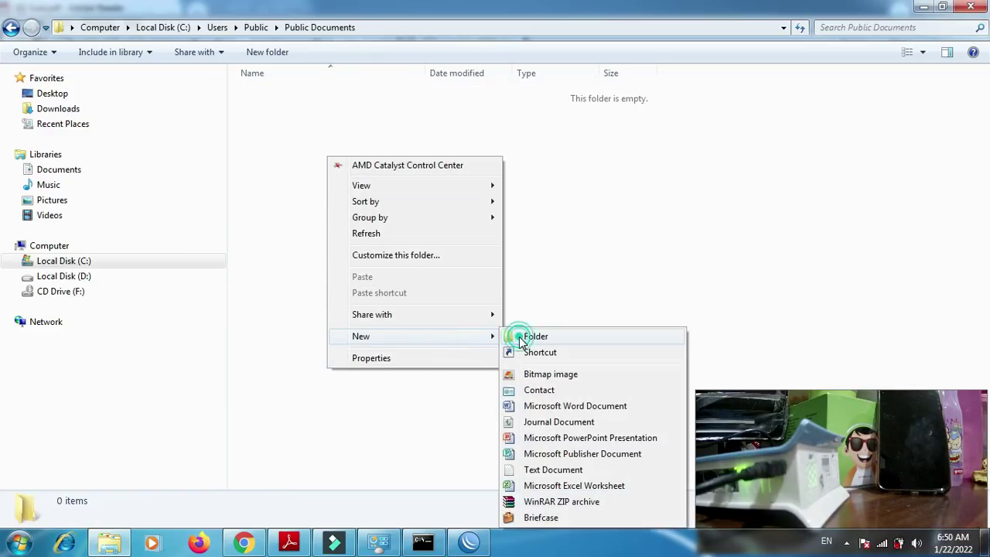
pyautogui.click(534, 336)
pyautogui.write('B')
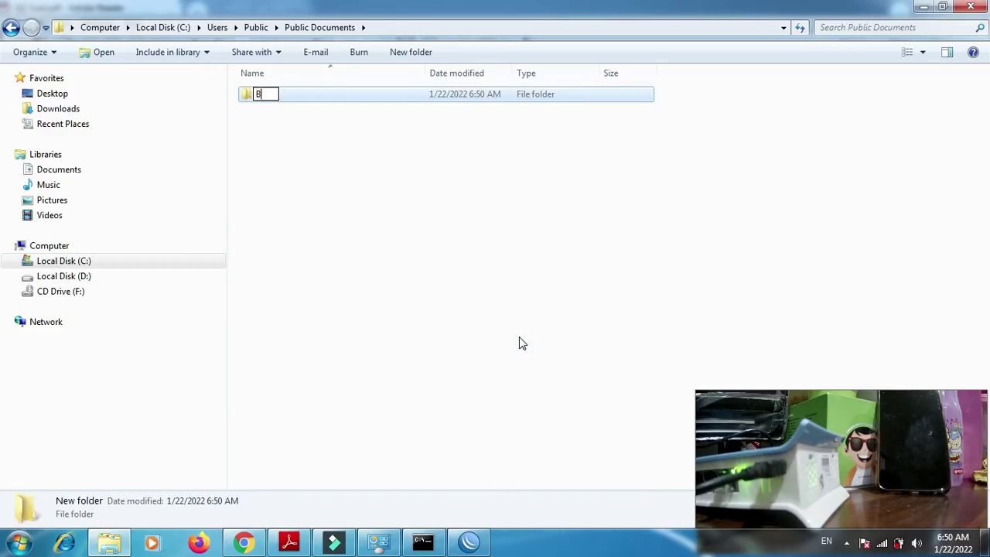
pyautogui.write('iodata_asep')
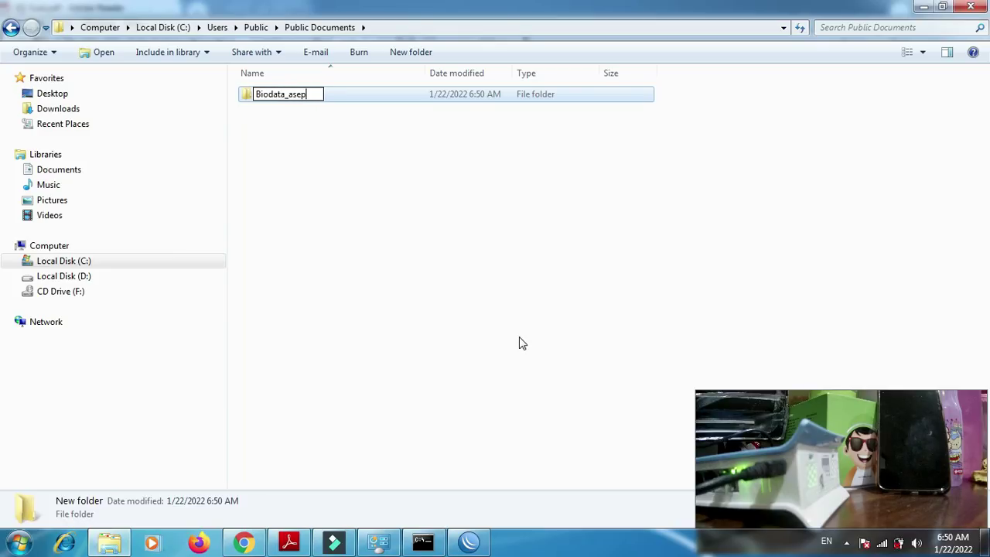
pyautogui.press('Return')
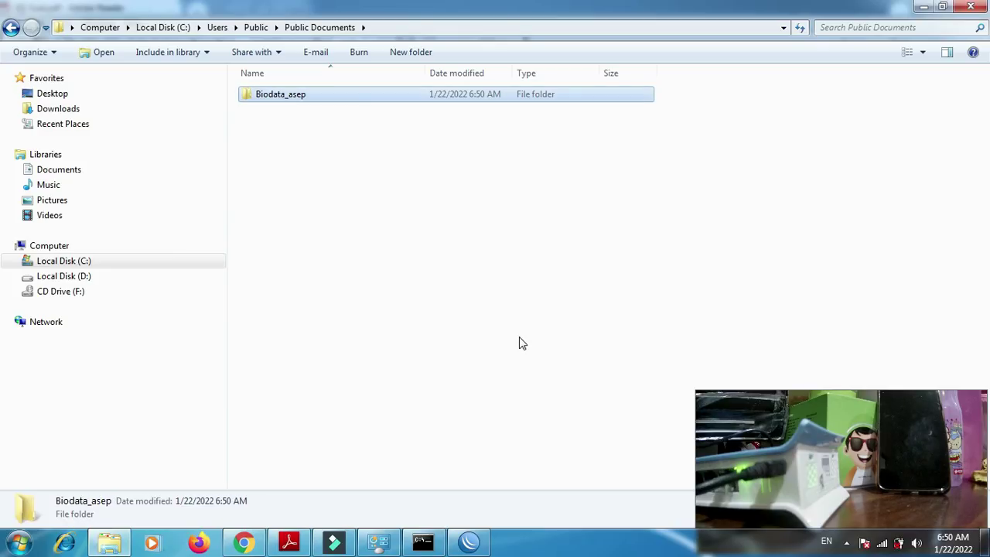
pyautogui.click(74, 172)
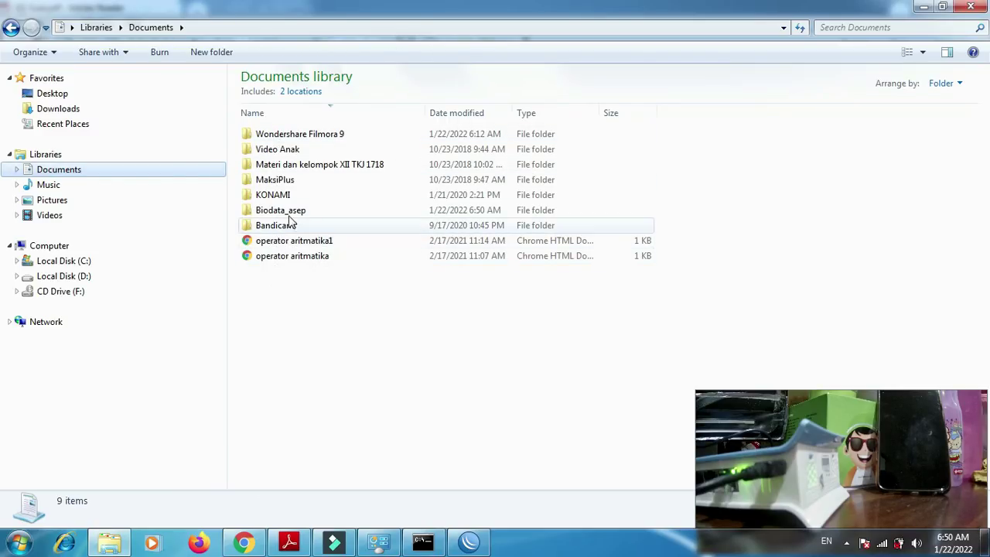
# - Open Advanced sharing settings from the Biodata_asep folder's Share with menu
pyautogui.click(292, 219)
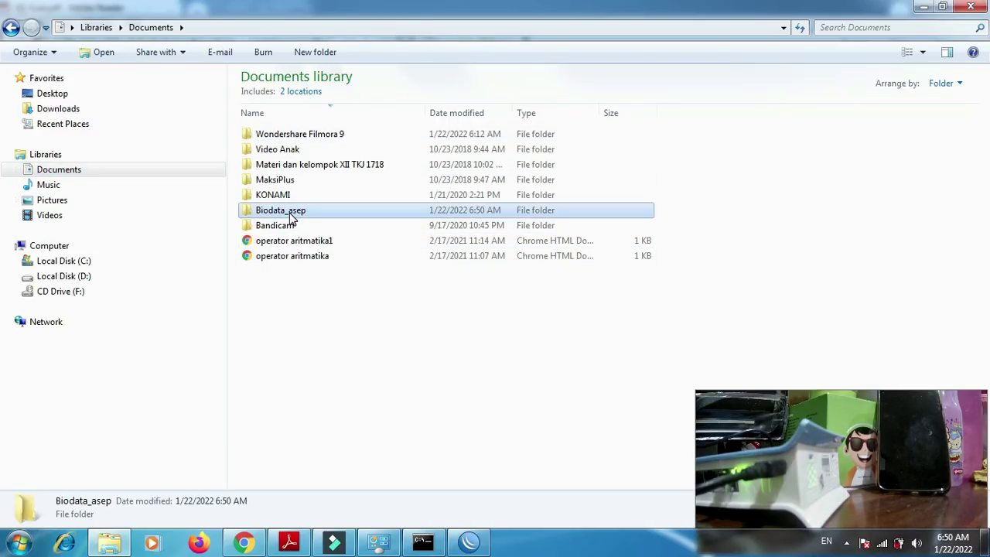
pyautogui.rightClick(292, 220)
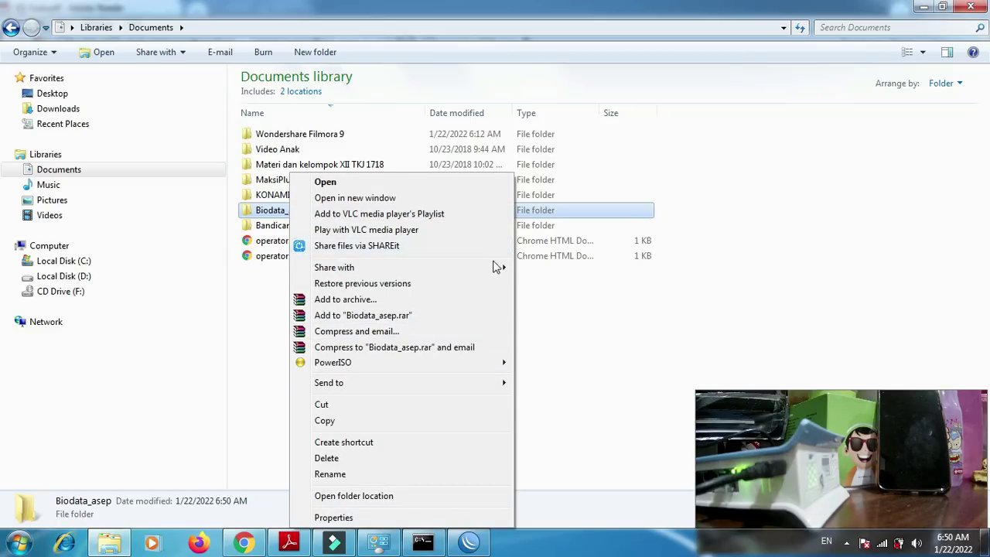
pyautogui.moveTo(505, 266)
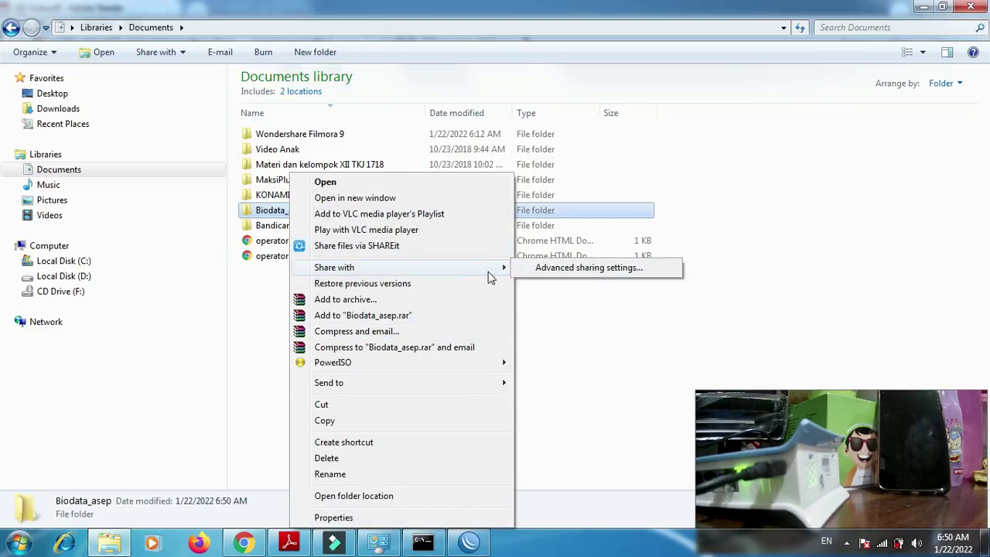
pyautogui.click(539, 271)
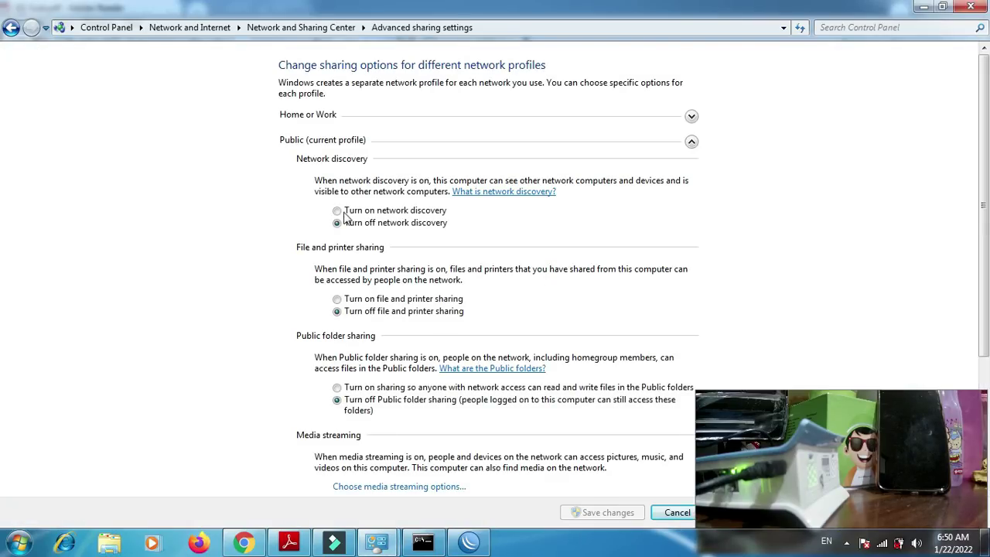
# - Turn on network discovery, file and printer sharing, and Public folder sharing; turn off password-protected sharing; save
pyautogui.click(348, 210)
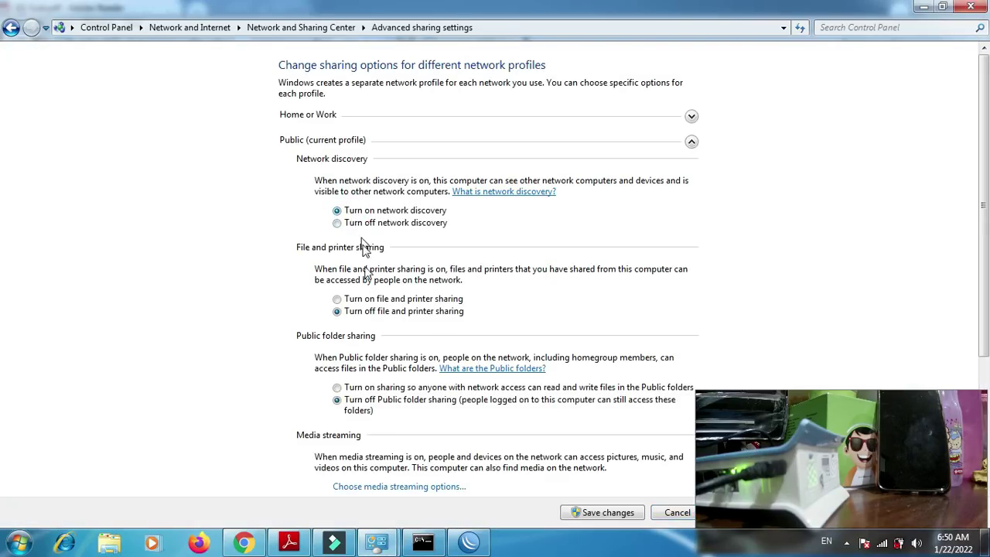
pyautogui.click(369, 299)
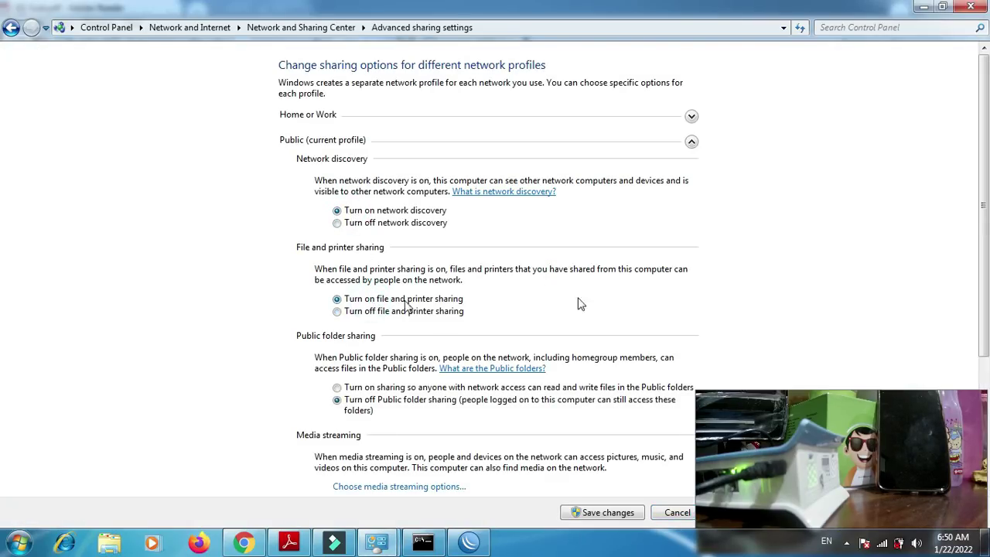
pyautogui.click(380, 387)
pyautogui.moveTo(985, 205); pyautogui.dragTo(982, 380)
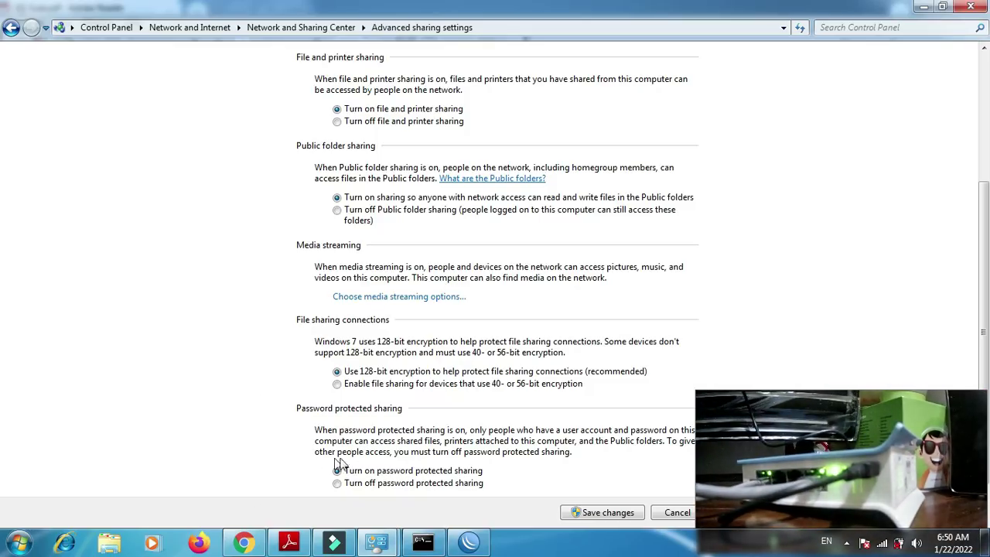
pyautogui.click(339, 484)
pyautogui.click(595, 513)
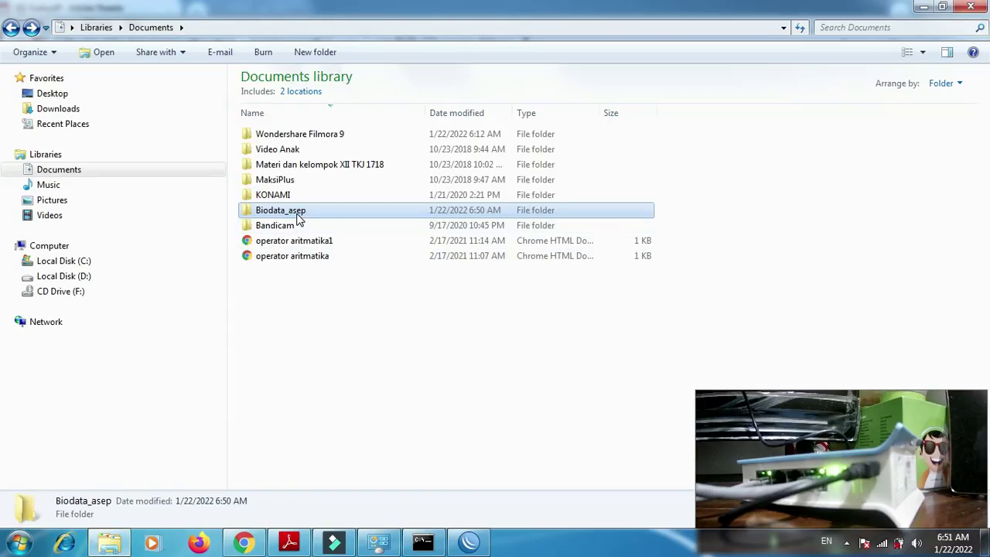
# - Rerun ipconfig in the command prompt to recheck the PC's network settings
pyautogui.click(423, 542)
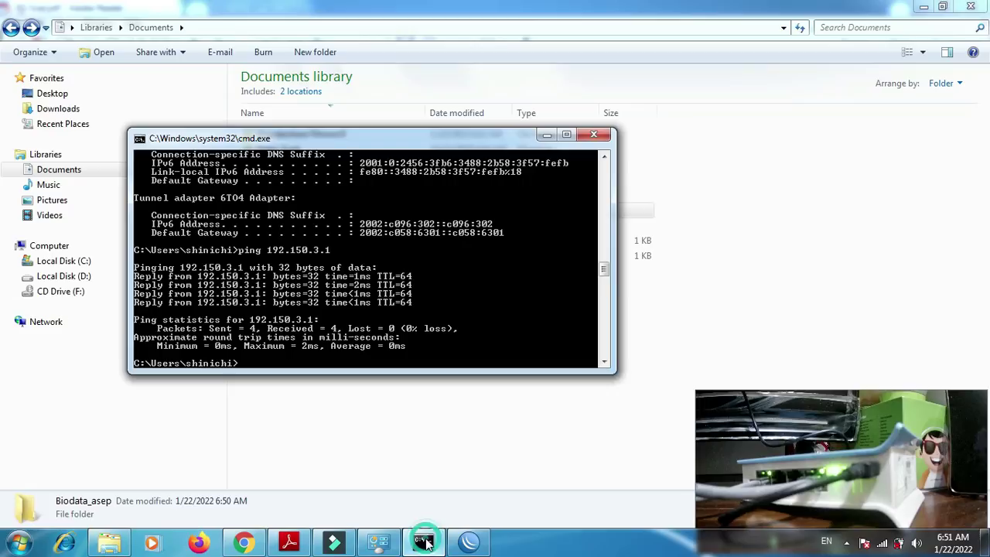
pyautogui.press('Up')
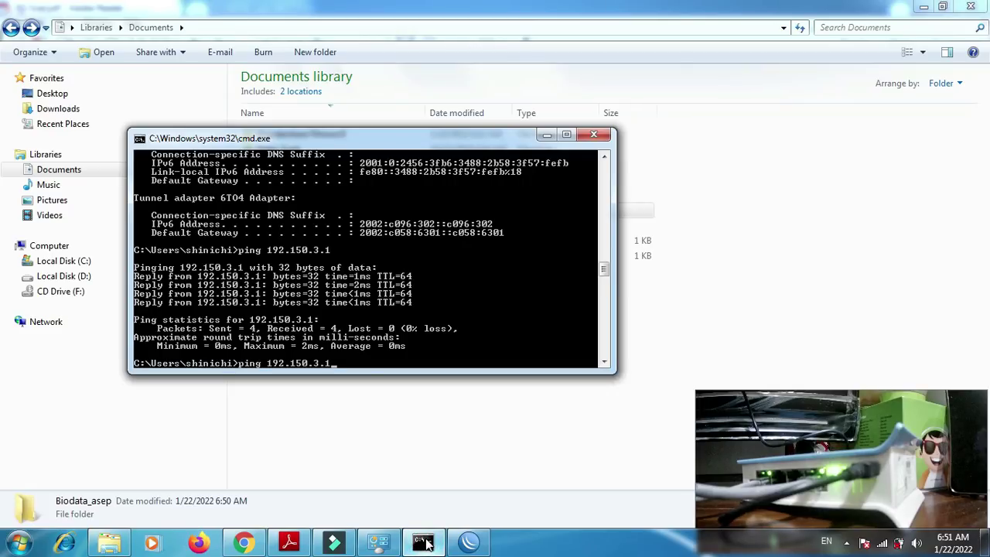
pyautogui.press('Up')
pyautogui.press('Return')
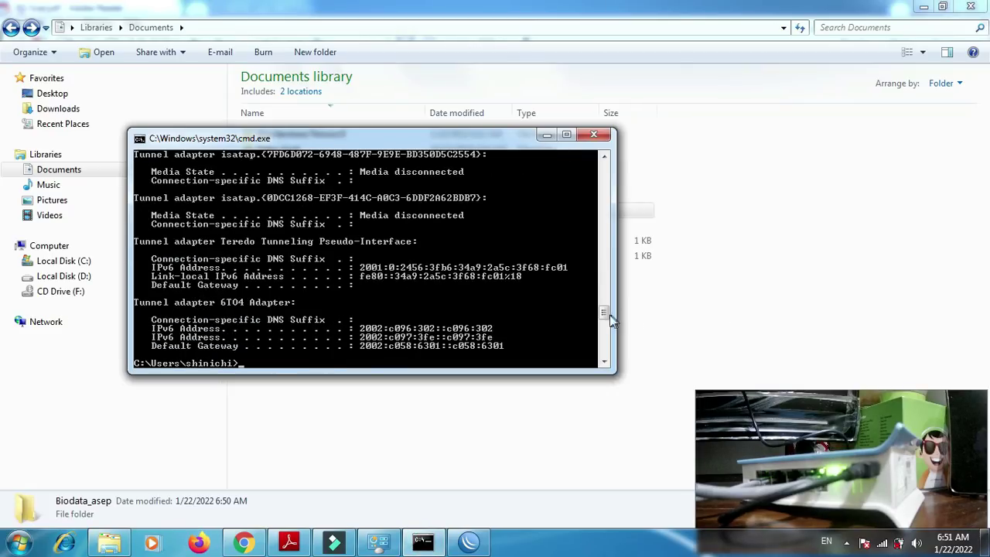
pyautogui.moveTo(607, 313); pyautogui.dragTo(606, 298)
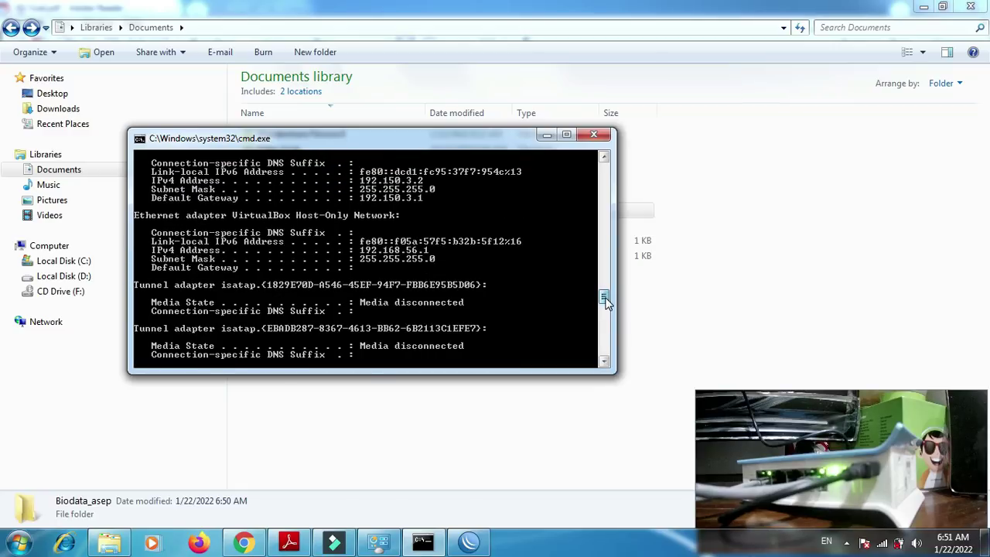
# - Open the network location \\192.150.3.2 through Run, then close the command prompt
pyautogui.press('super+r')
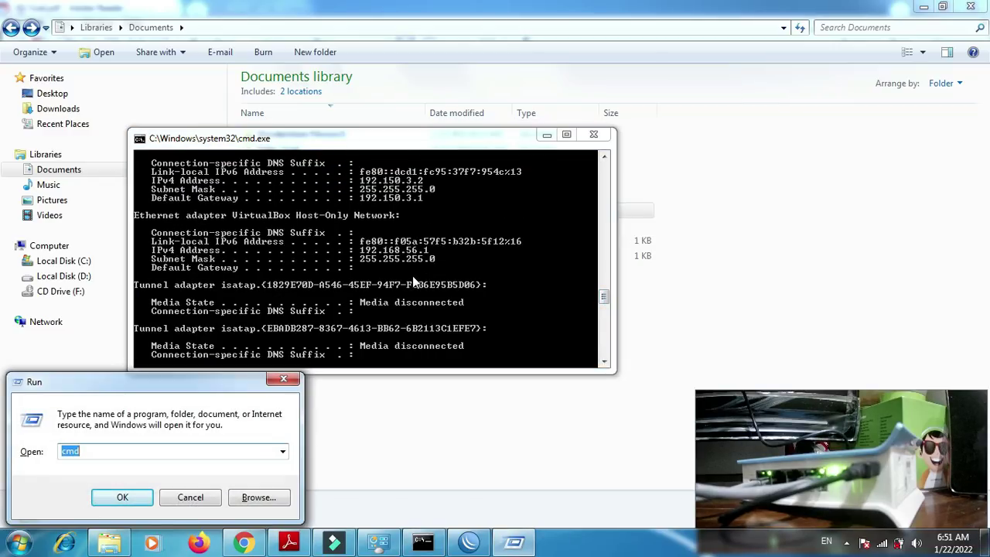
pyautogui.write('\\\\')
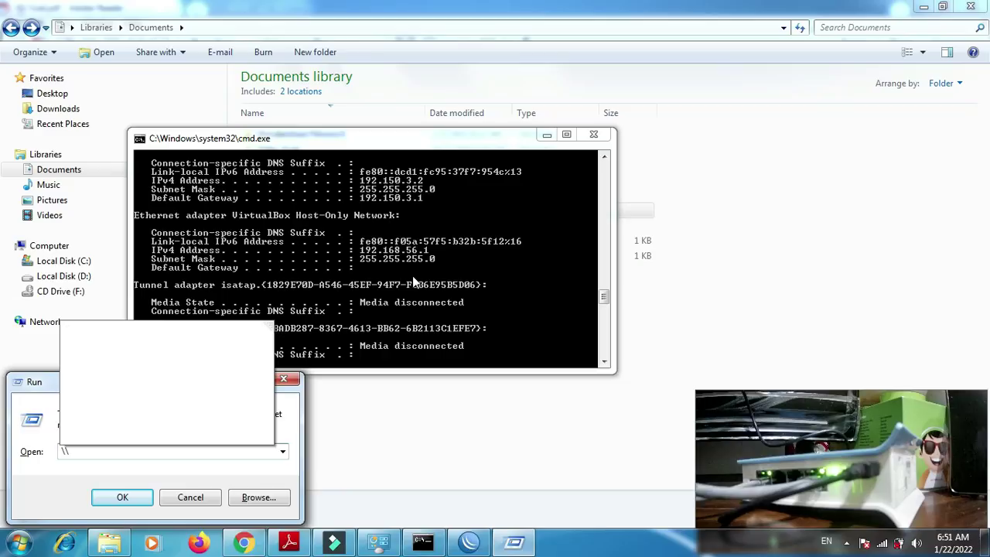
pyautogui.write('192.')
pyautogui.write('1')
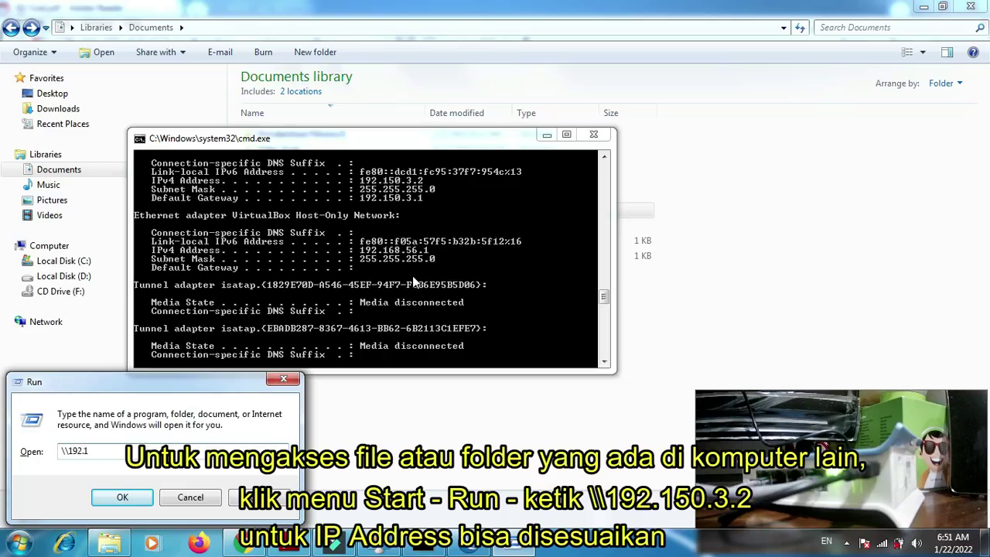
pyautogui.write('50.3.2')
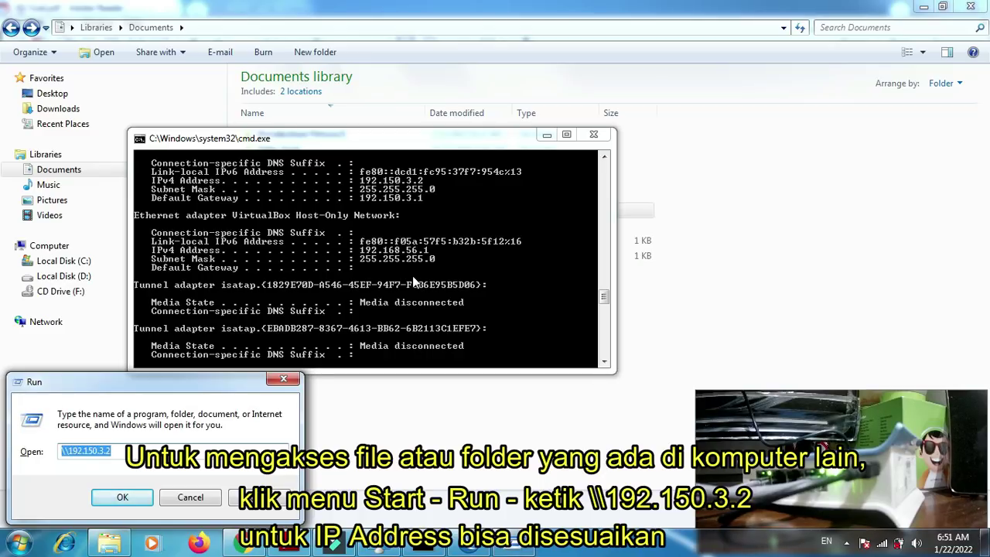
pyautogui.press('Return')
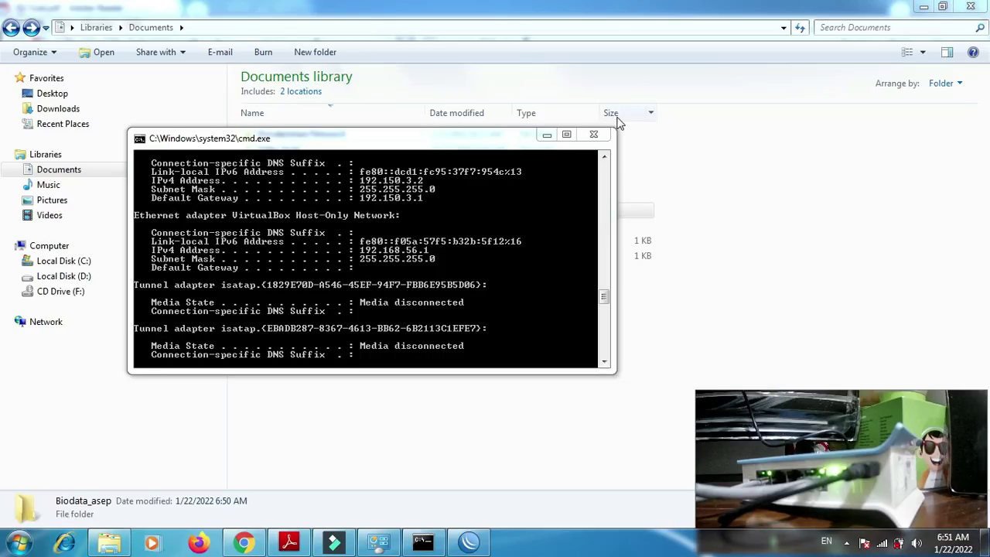
pyautogui.click(593, 136)
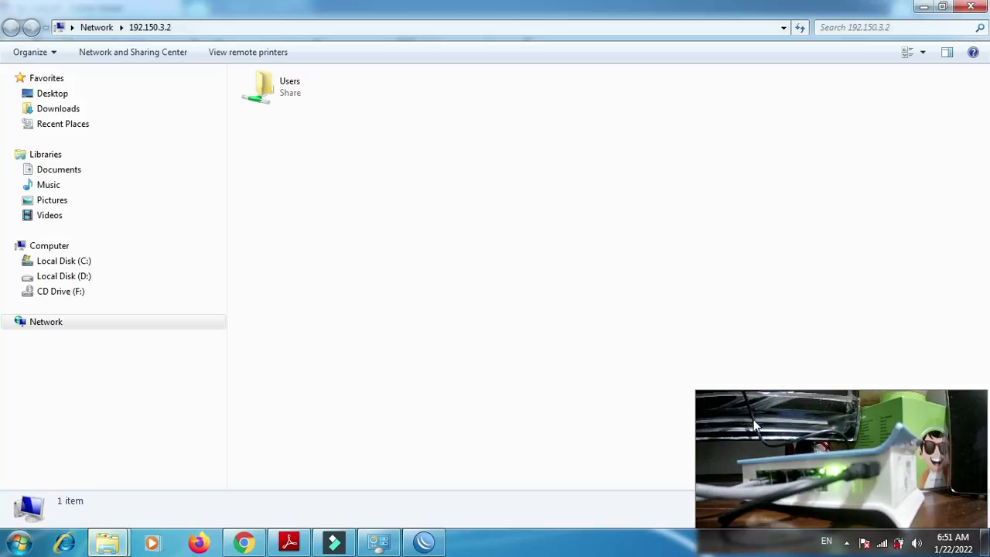
# - Browse 192.150.3.2's Users > Public > Public Documents to find Biodata_asep, then return to local Documents
pyautogui.doubleClick(259, 87)
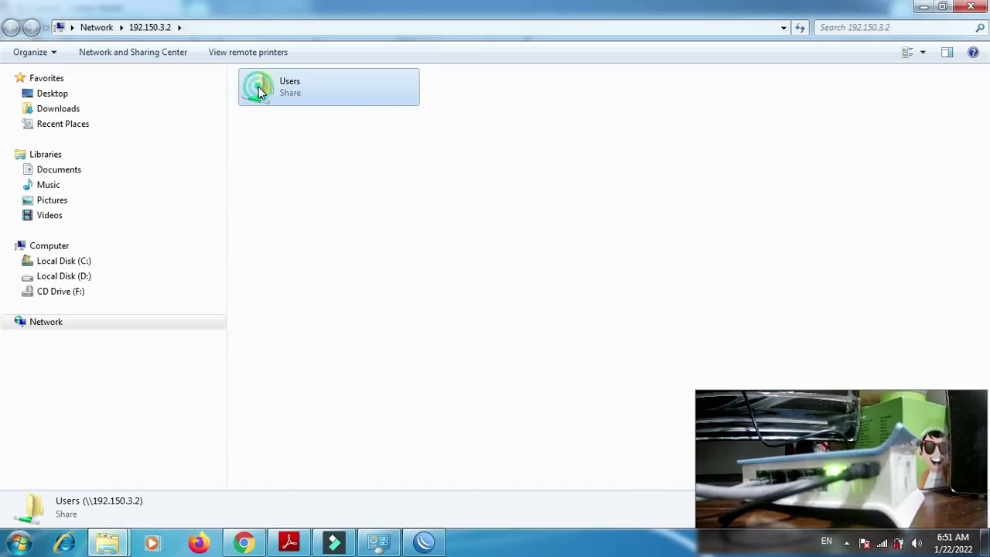
pyautogui.doubleClick(265, 94)
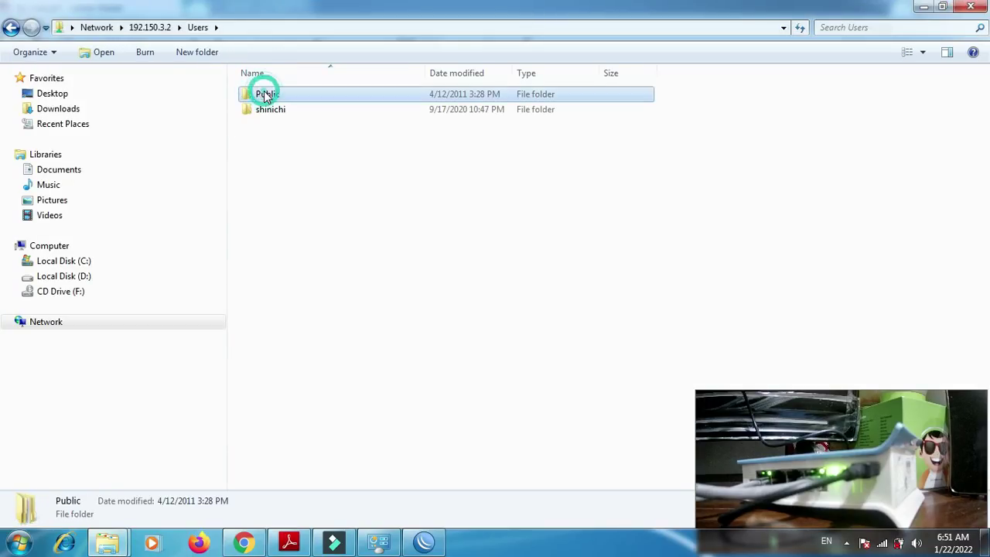
pyautogui.doubleClick(265, 95)
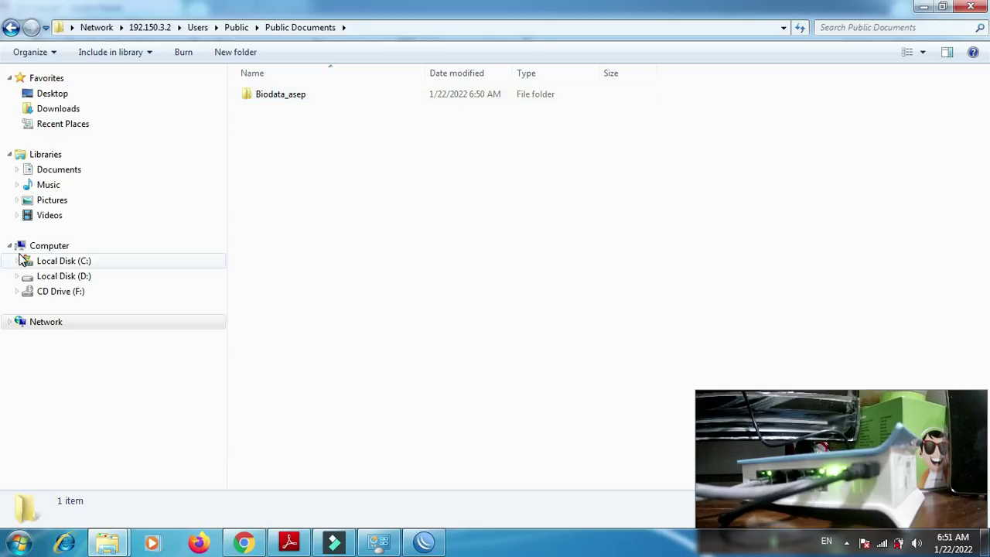
pyautogui.click(66, 247)
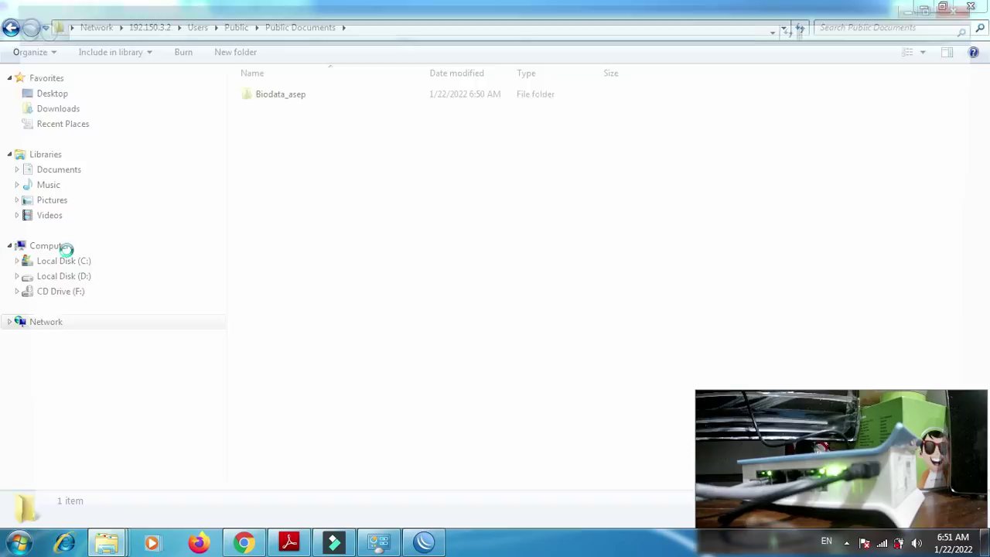
pyautogui.click(82, 170)
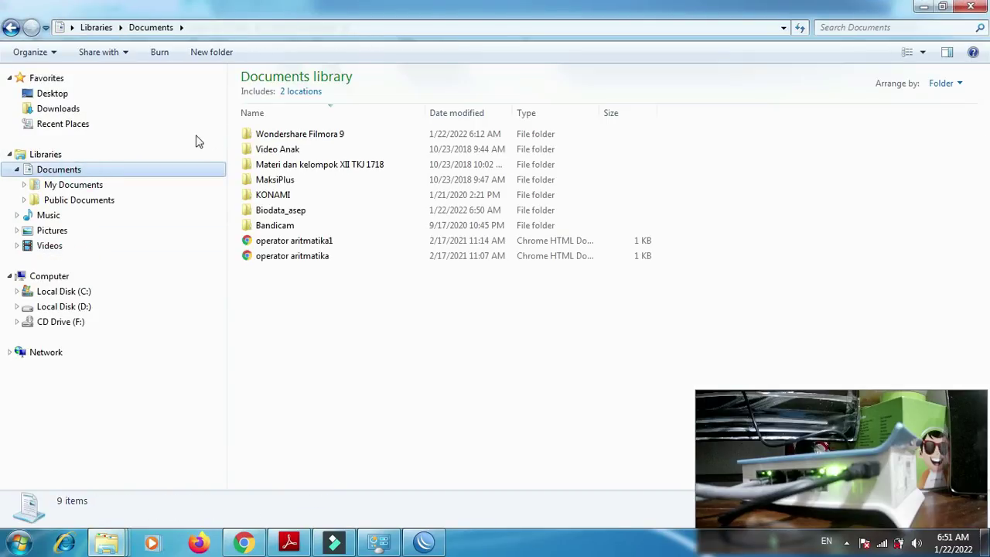
# - Create an empty text document named Biodata inside the local Biodata_asep folder
pyautogui.doubleClick(298, 214)
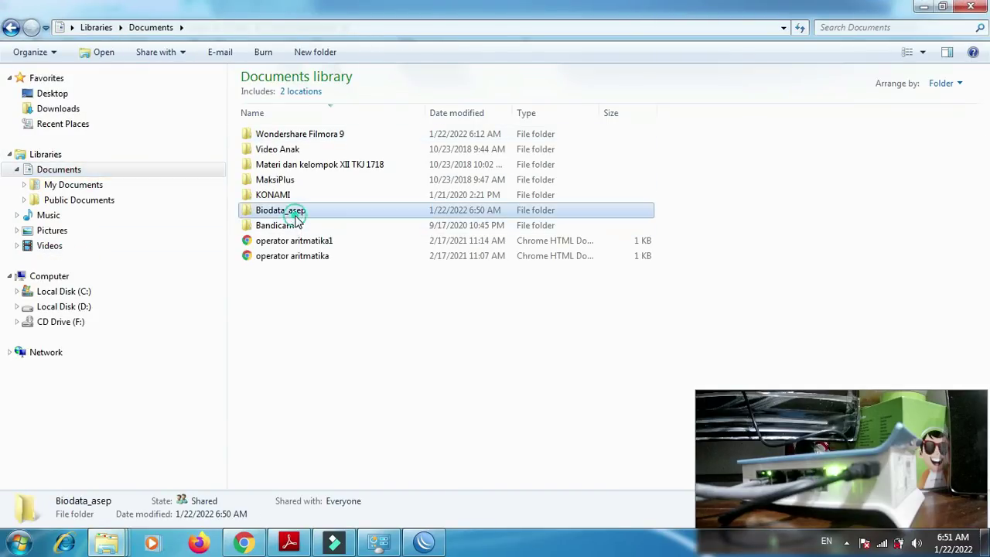
pyautogui.rightClick(294, 223)
pyautogui.moveTo(427, 393)
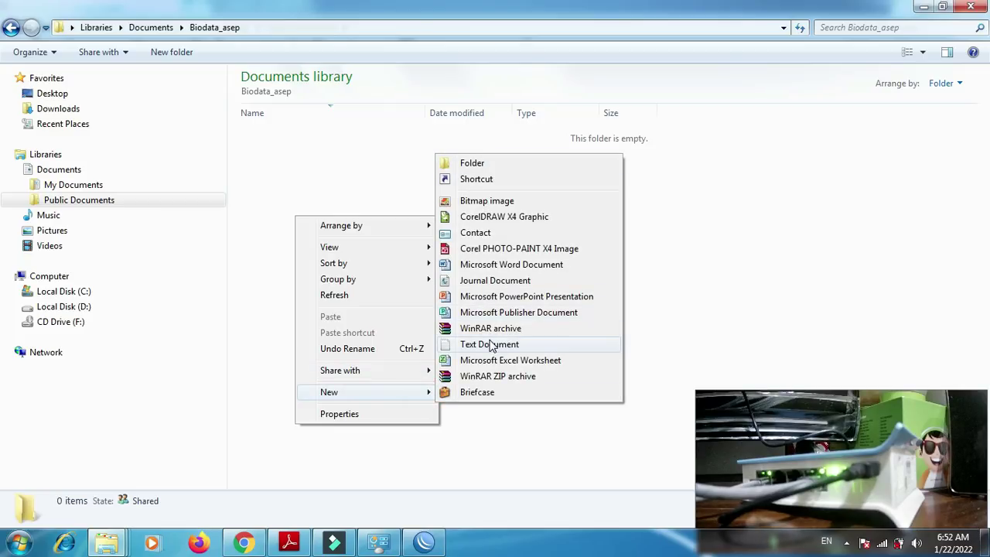
pyautogui.click(490, 344)
pyautogui.write('Biodata')
pyautogui.press('Return')
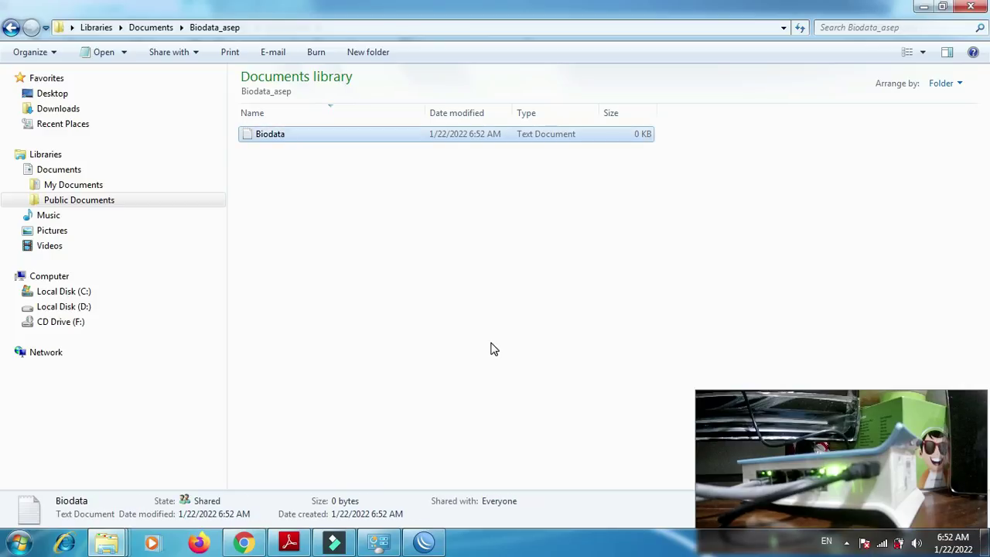
# - Open Biodata_asep on the network share to confirm the Biodata file, then return to P2-Soal.pdf
pyautogui.click(923, 7)
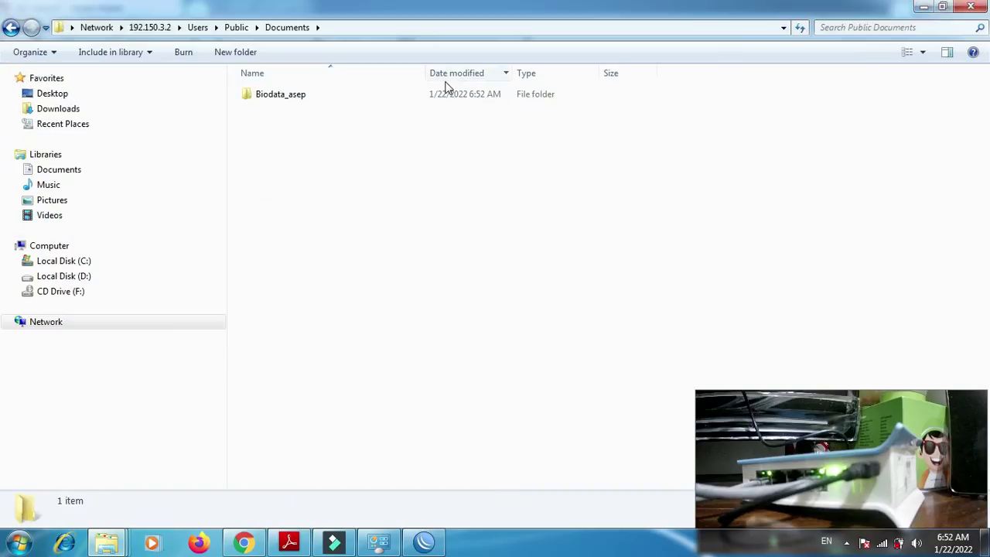
pyautogui.doubleClick(323, 93)
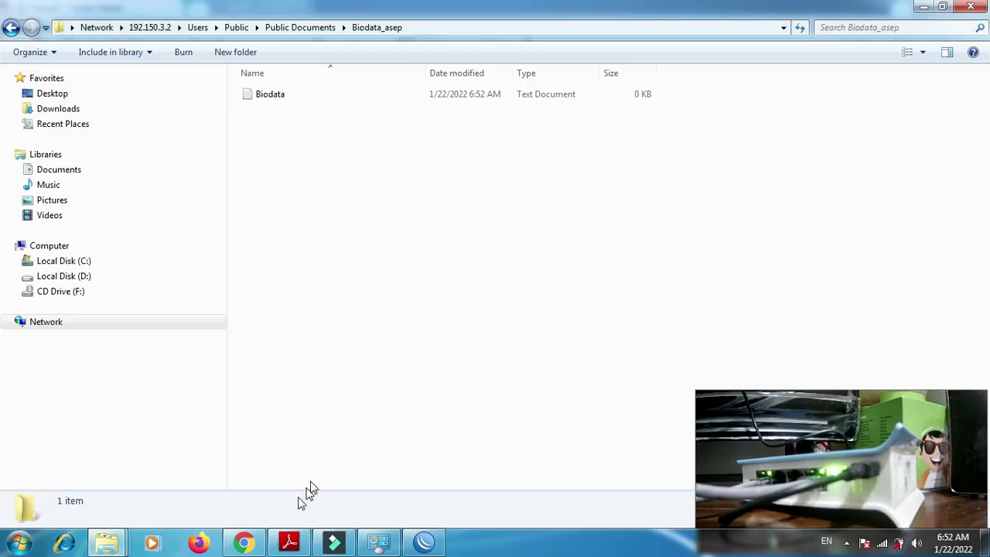
pyautogui.click(287, 540)
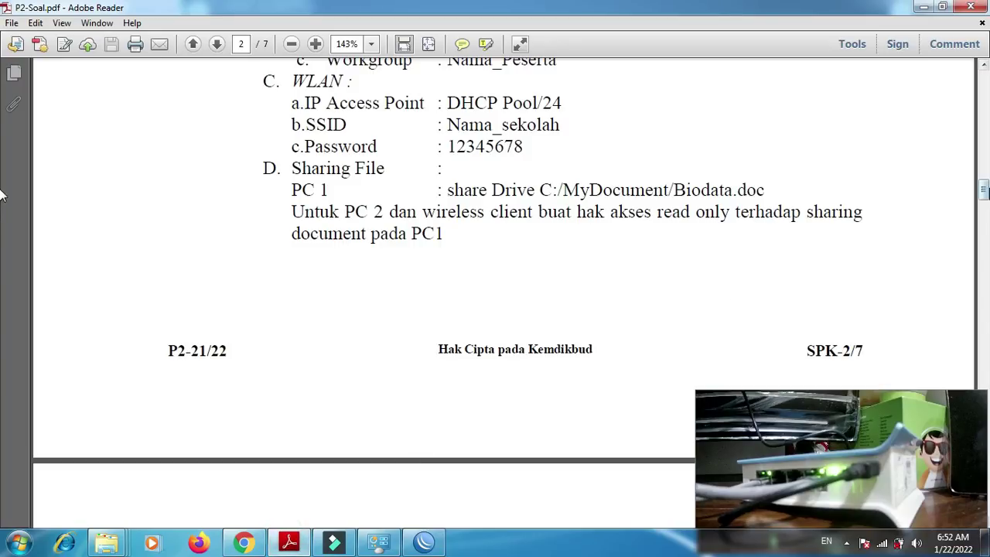
# - Scroll P2-Soal.pdf to page 3 with the client testing requirements and network topology diagram
pyautogui.moveTo(982, 193); pyautogui.dragTo(984, 244)
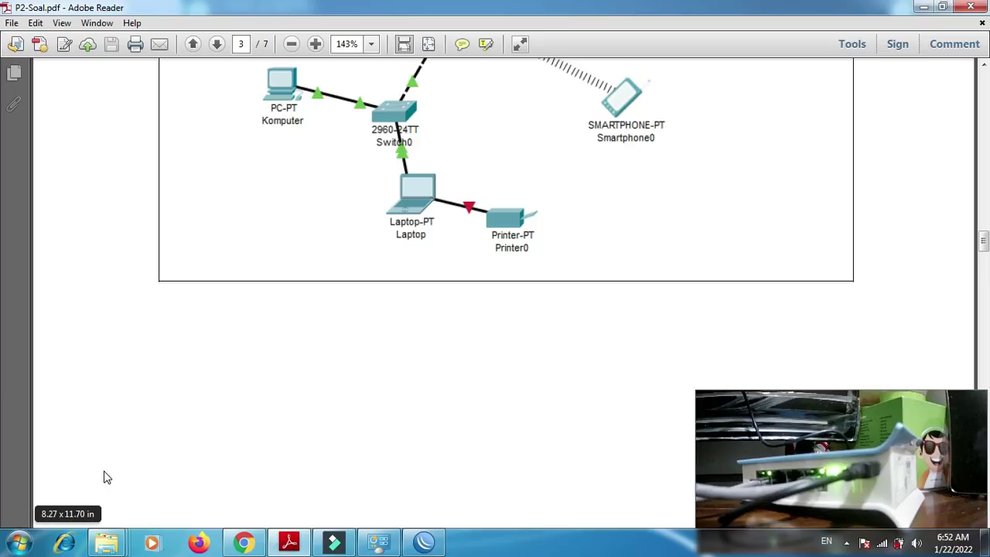
pyautogui.click(18, 542)
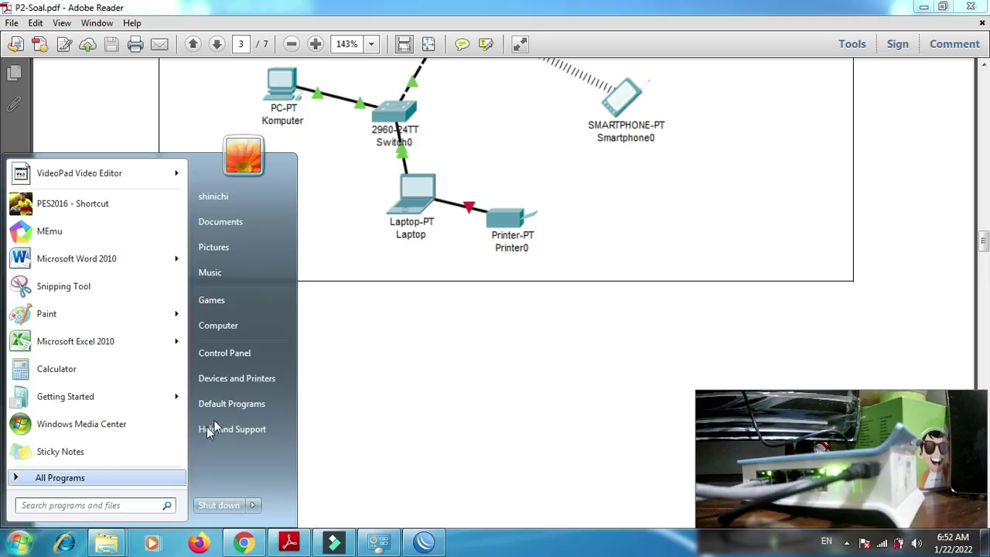
# - In Devices and Printers, set EPSON L310 Series as the default printer, then right-click HP LaserJet Professional P1102
pyautogui.click(232, 384)
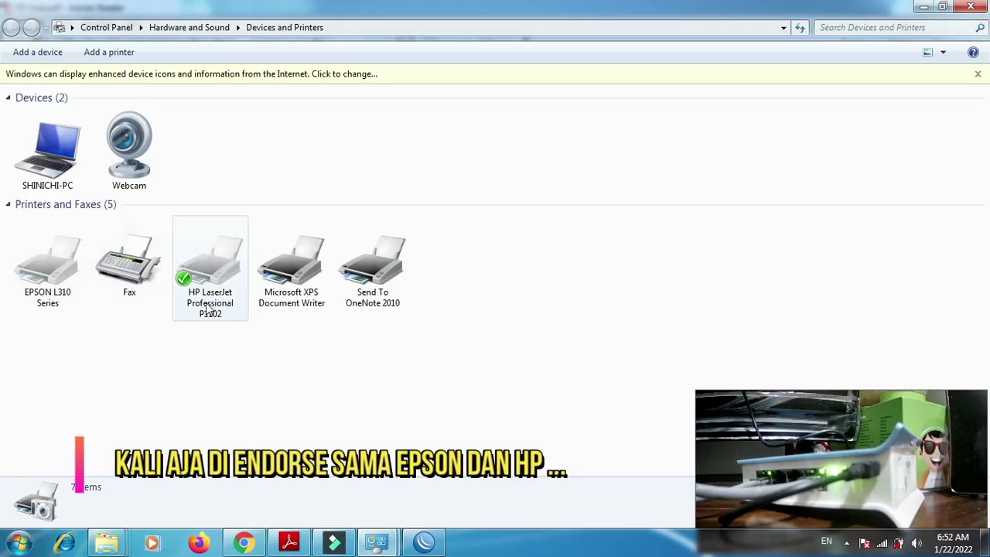
pyautogui.moveTo(208, 309)
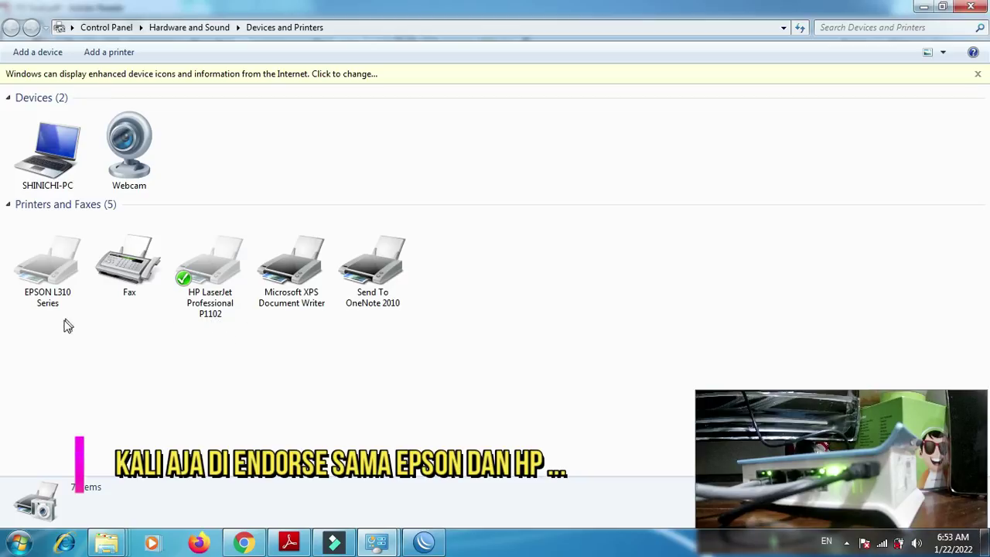
pyautogui.click(46, 283)
pyautogui.rightClick(45, 285)
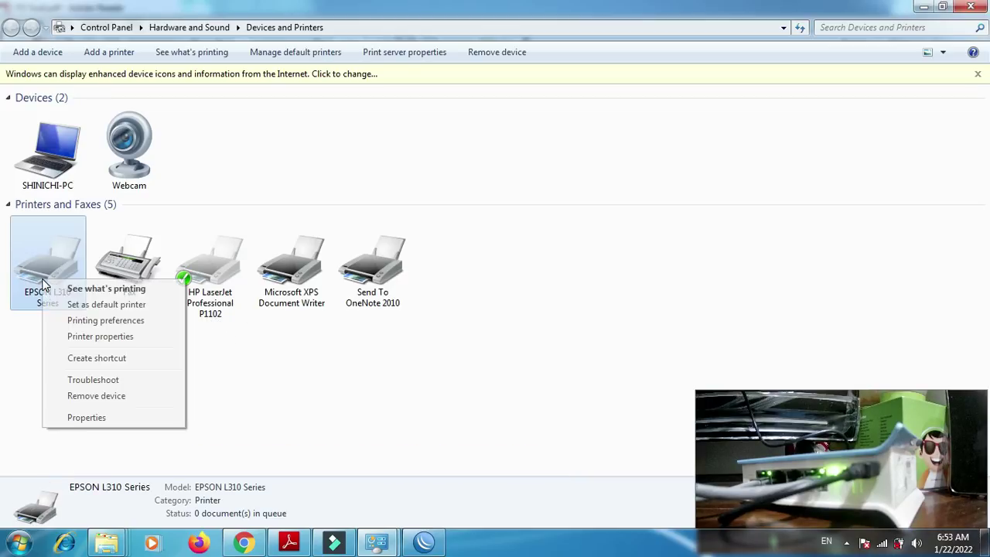
pyautogui.click(233, 348)
pyautogui.click(54, 285)
pyautogui.rightClick(54, 285)
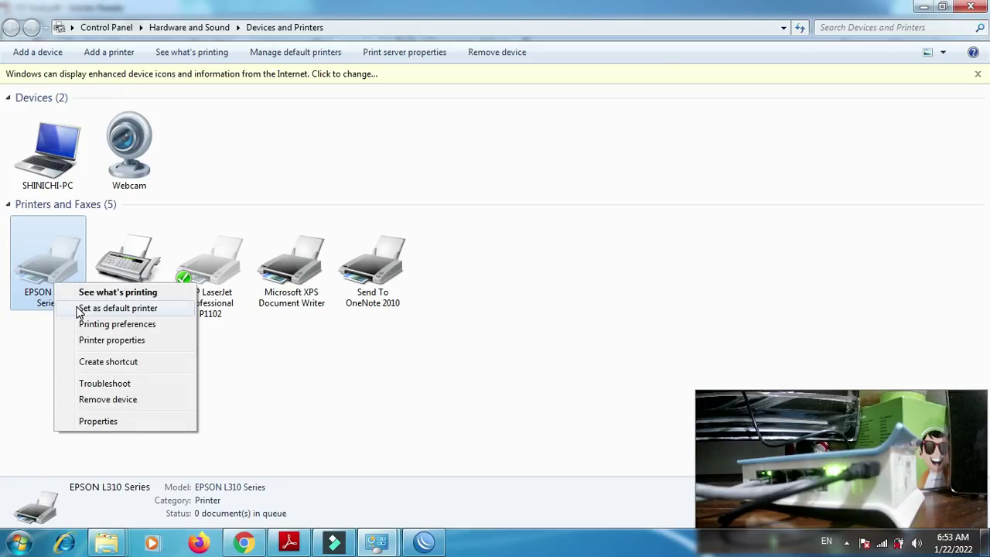
pyautogui.click(79, 308)
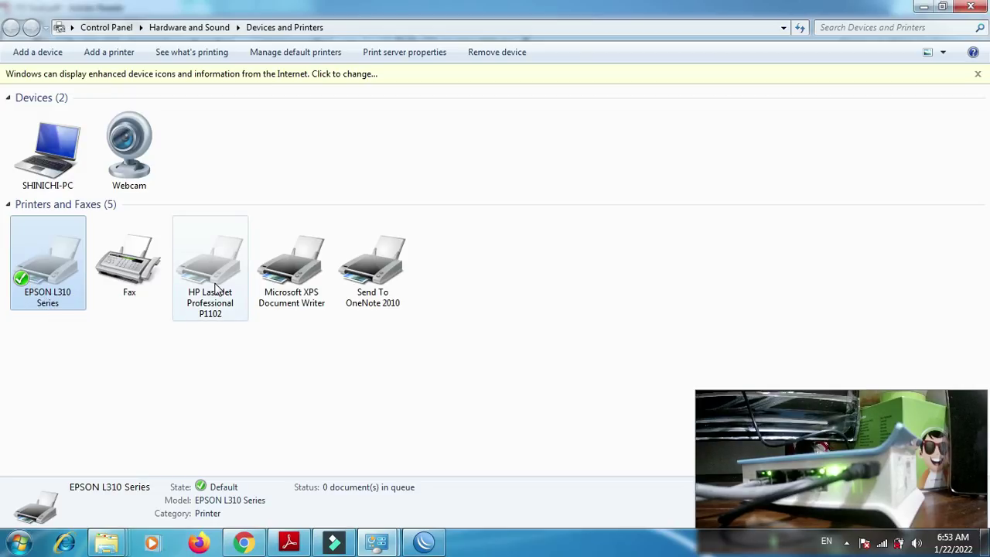
pyautogui.moveTo(217, 287)
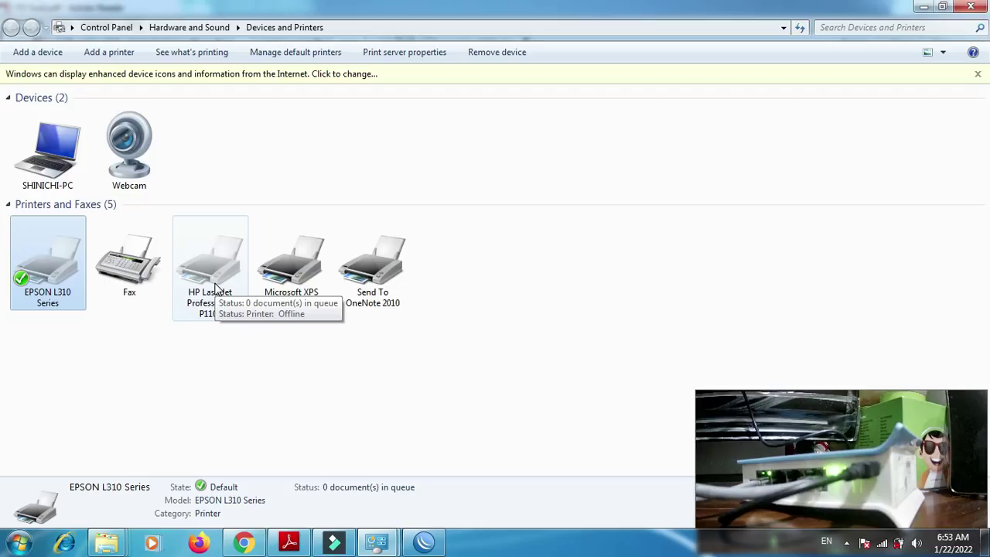
pyautogui.rightClick(216, 288)
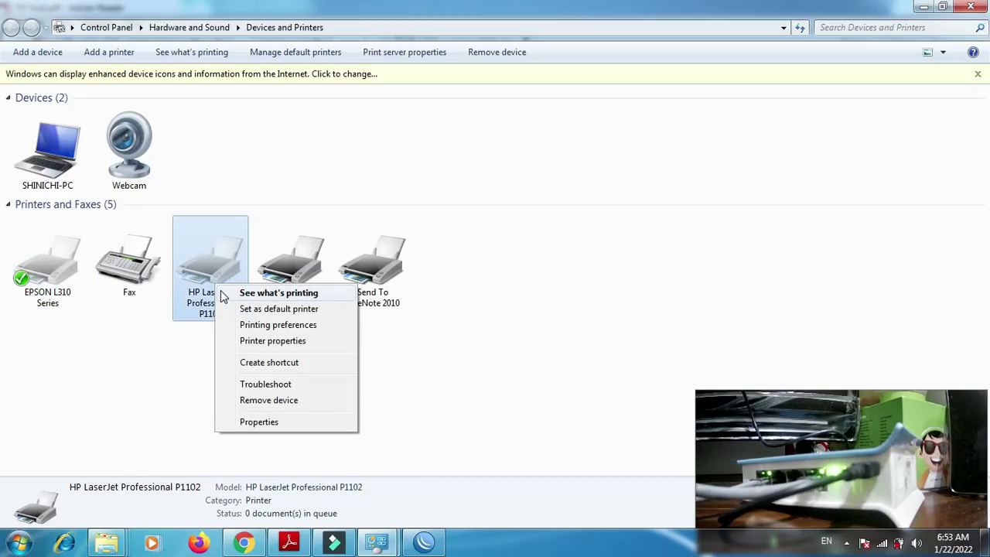
# - Enable Share this printer on the HP LaserJet Professional P1102's Sharing tab and apply it
pyautogui.click(264, 341)
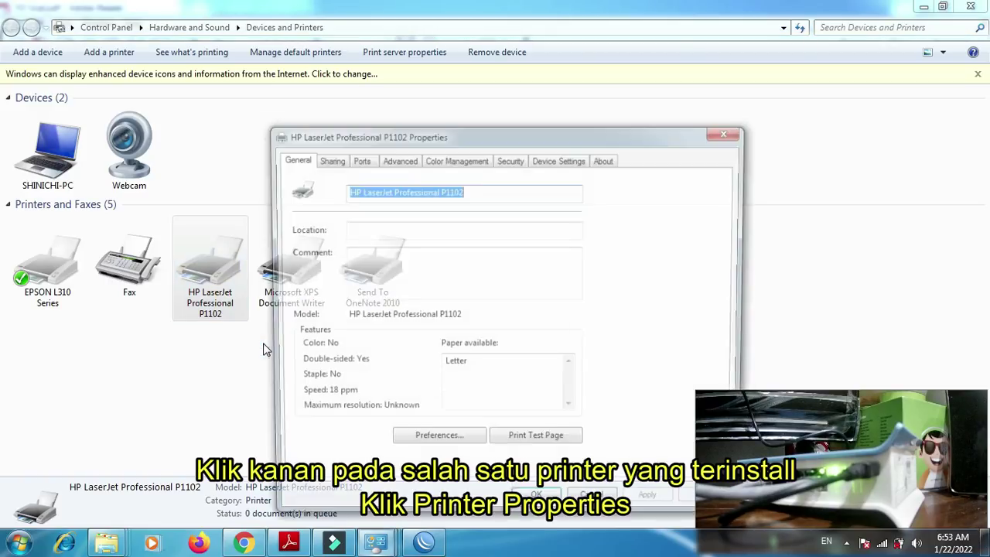
pyautogui.click(329, 160)
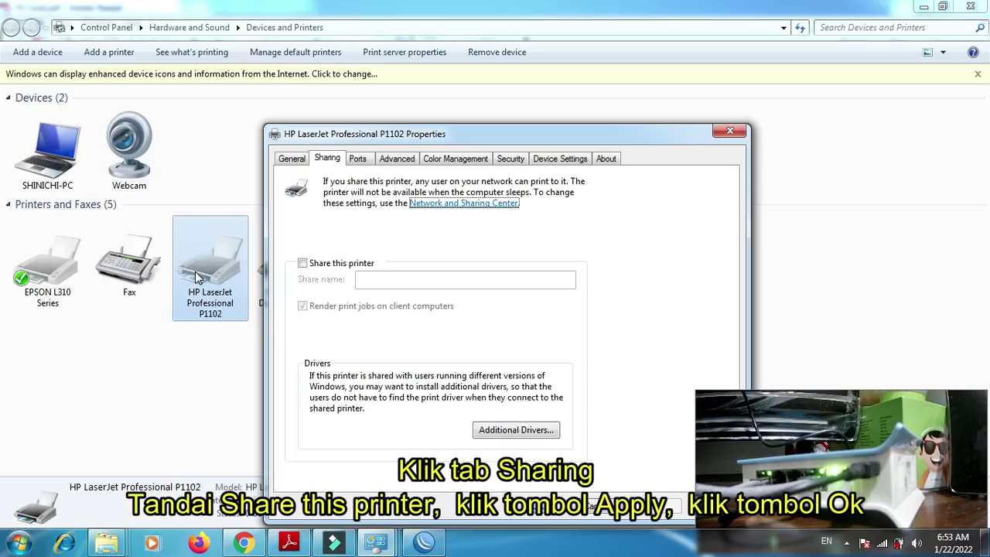
pyautogui.click(302, 263)
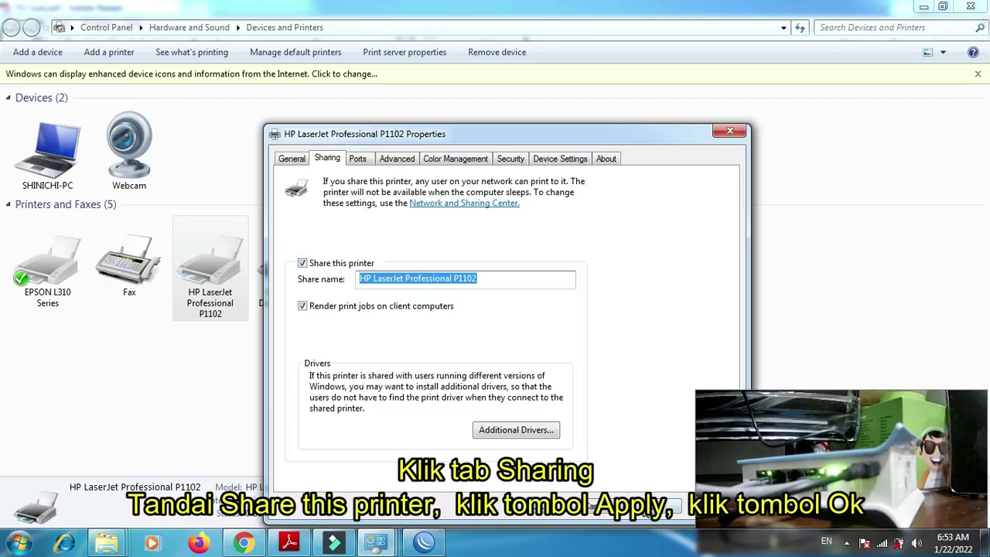
pyautogui.click(670, 505)
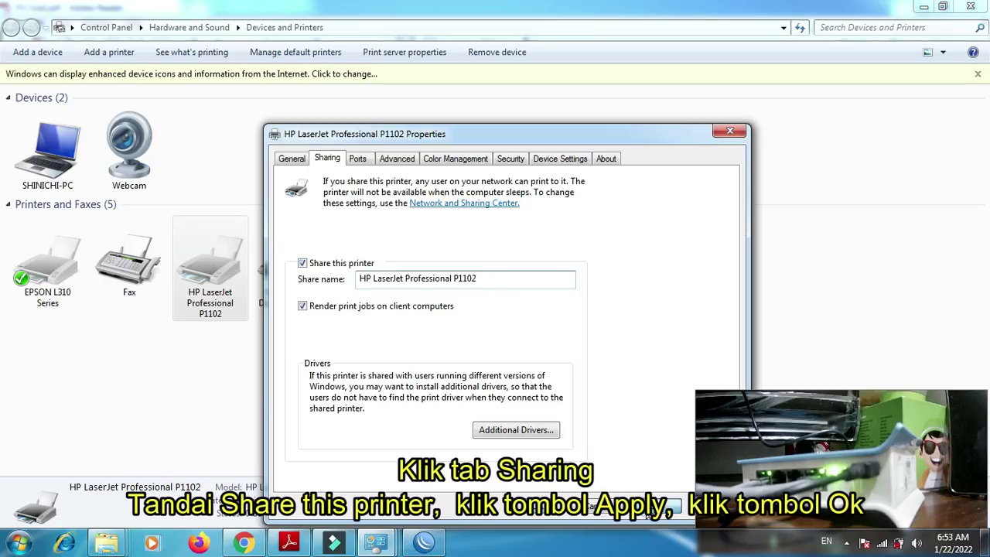
pyautogui.click(548, 509)
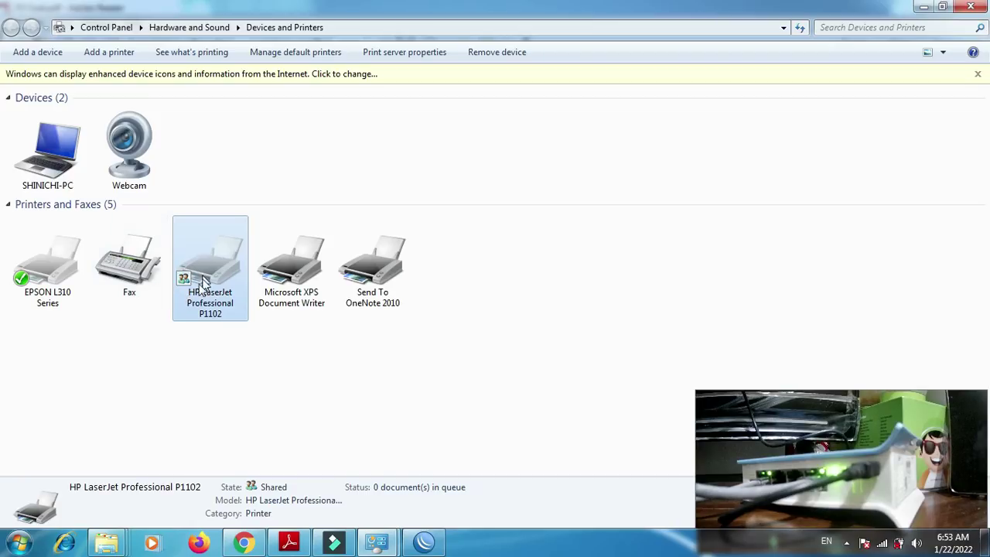
# - Set the HP LaserJet Professional P1102 as the default printer, replacing the EPSON L310 Series
pyautogui.moveTo(184, 288)
pyautogui.rightClick(216, 273)
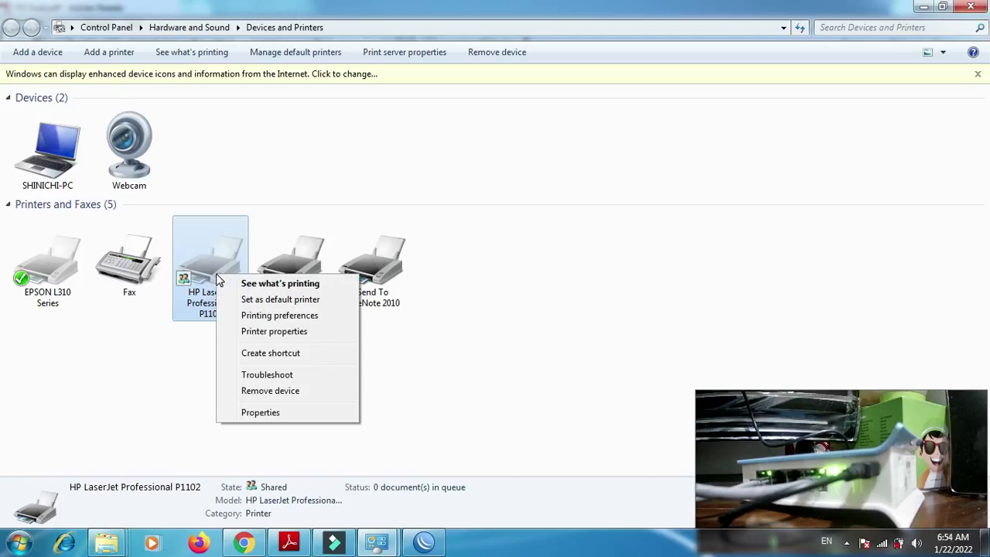
pyautogui.click(242, 302)
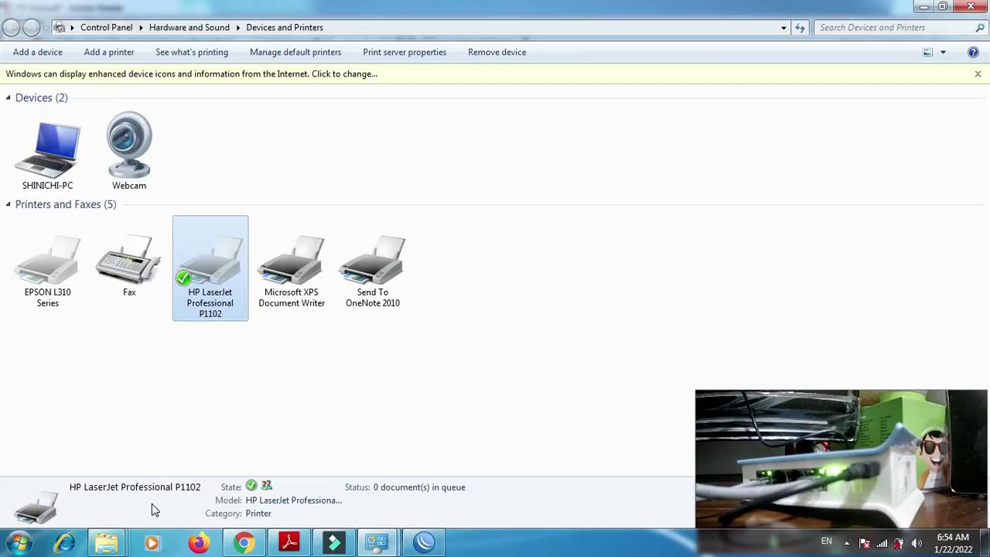
pyautogui.press('super+r')
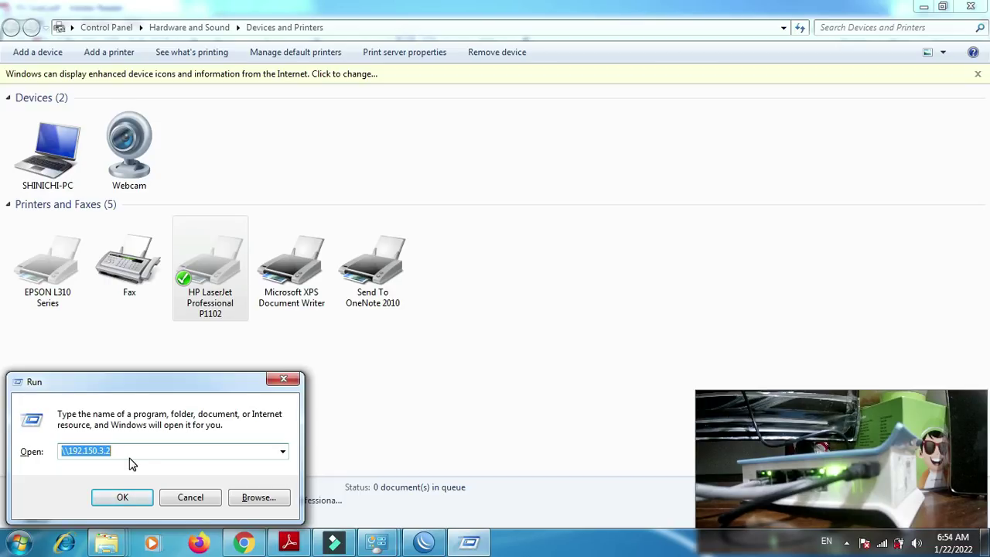
# - Open \\192.150.3.2 to check its shares, then close Explorer and Devices and Printers
pyautogui.click(127, 498)
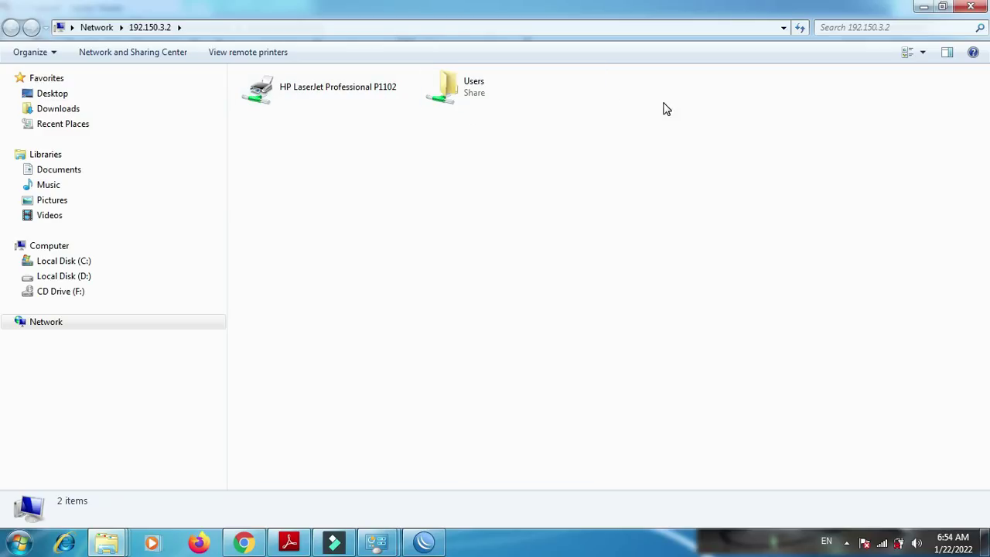
pyautogui.click(976, 9)
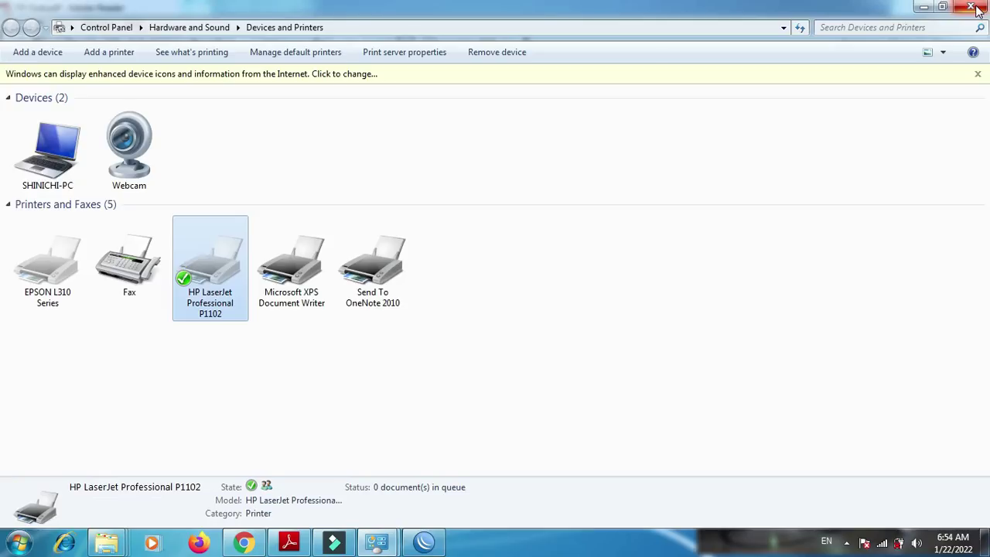
pyautogui.click(977, 10)
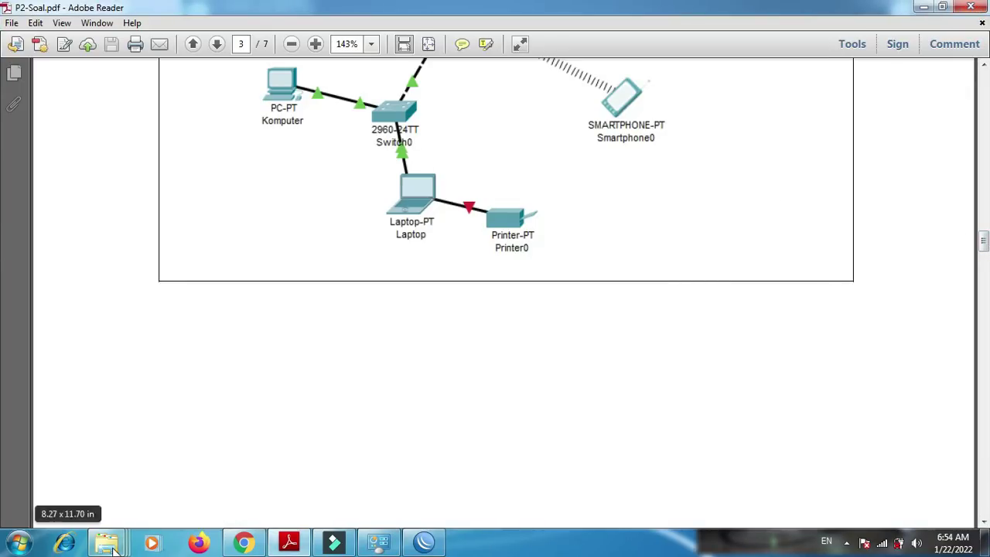
pyautogui.moveTo(117, 540)
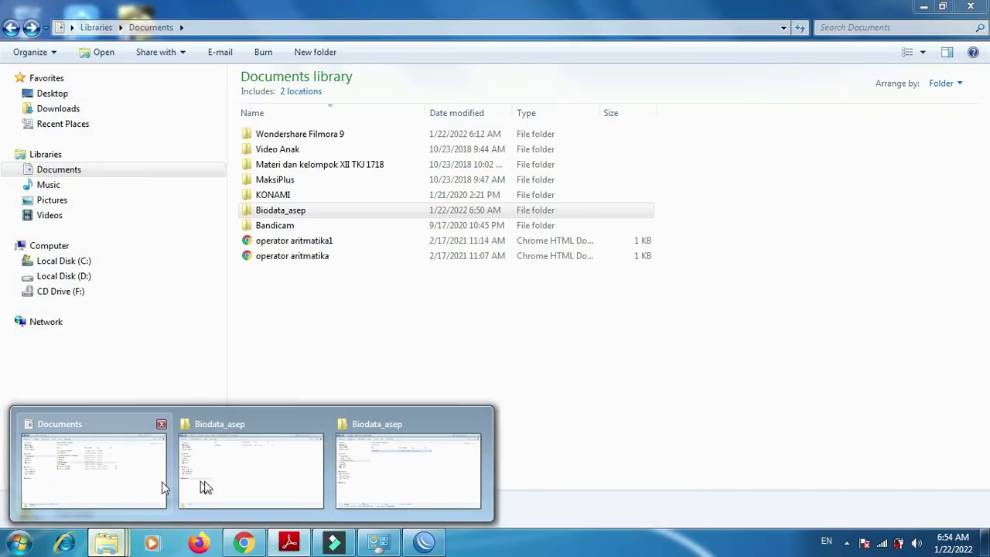
pyautogui.click(205, 483)
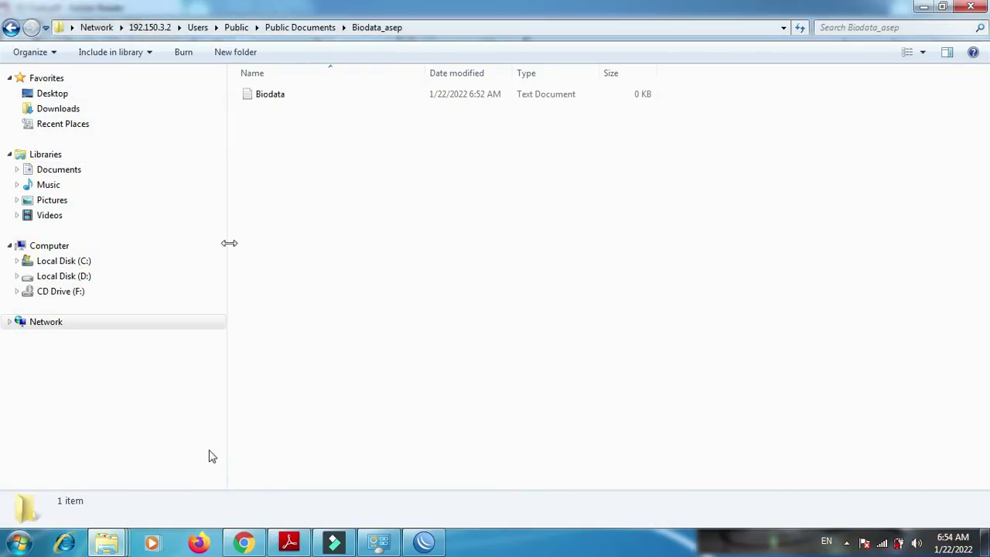
pyautogui.click(81, 171)
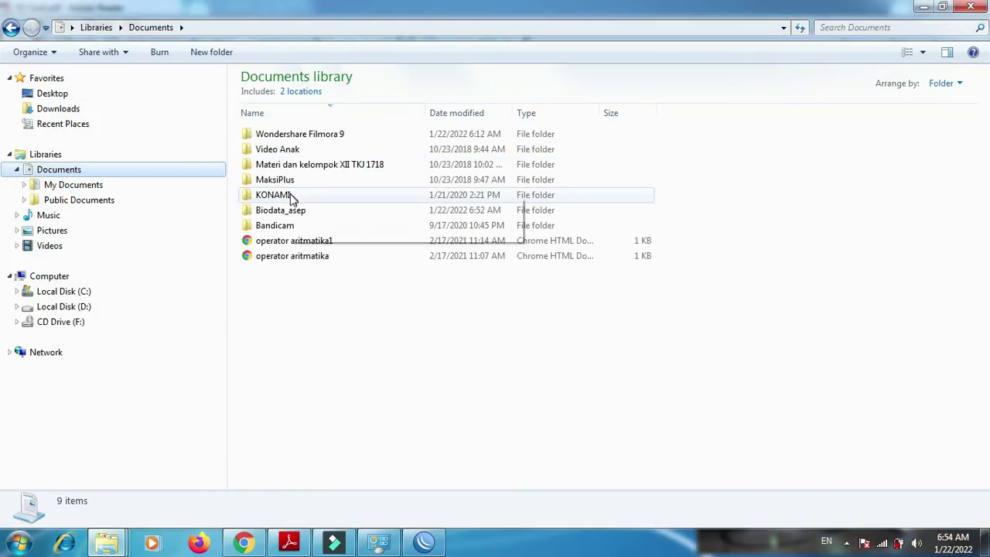
pyautogui.click(295, 215)
pyautogui.doubleClick(296, 217)
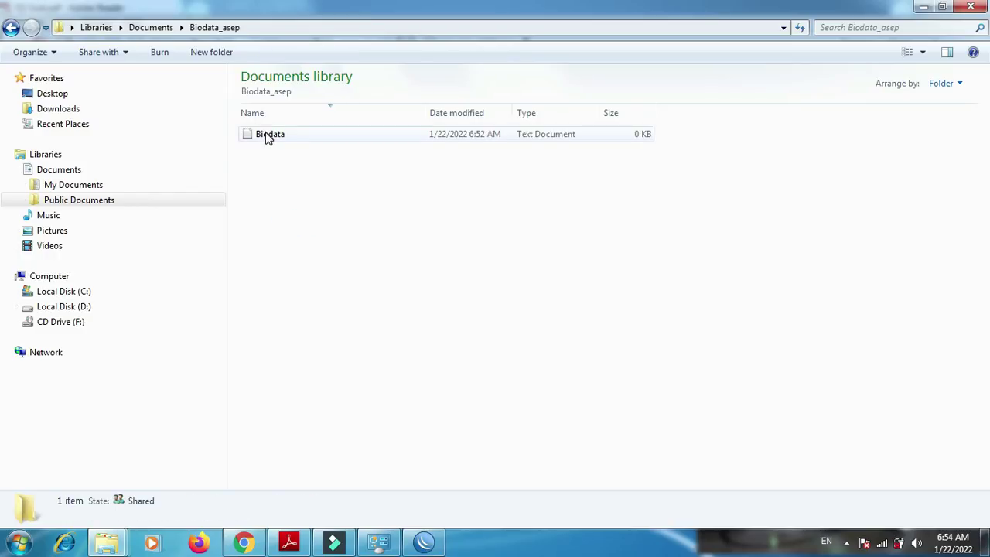
pyautogui.rightClick(267, 137)
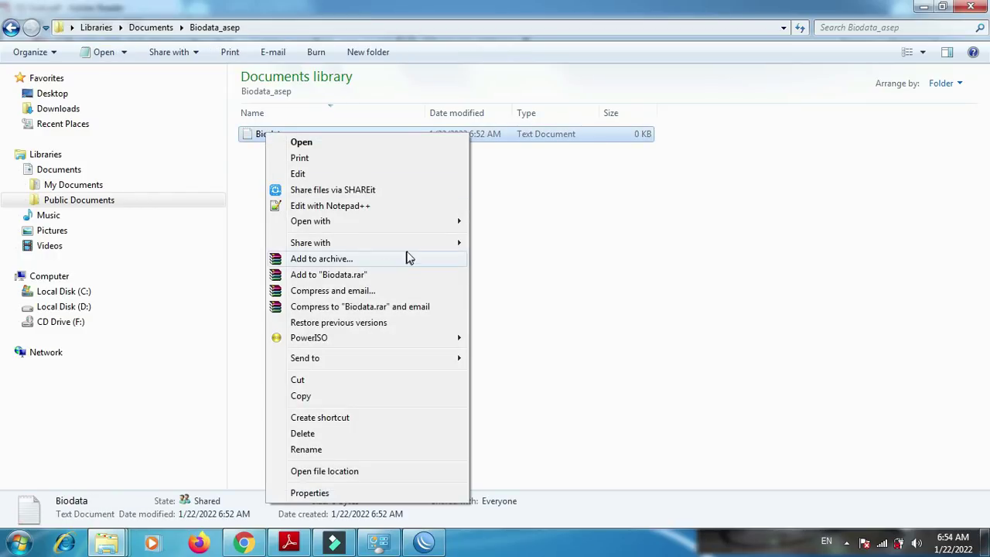
pyautogui.click(254, 179)
pyautogui.press('BackSpace')
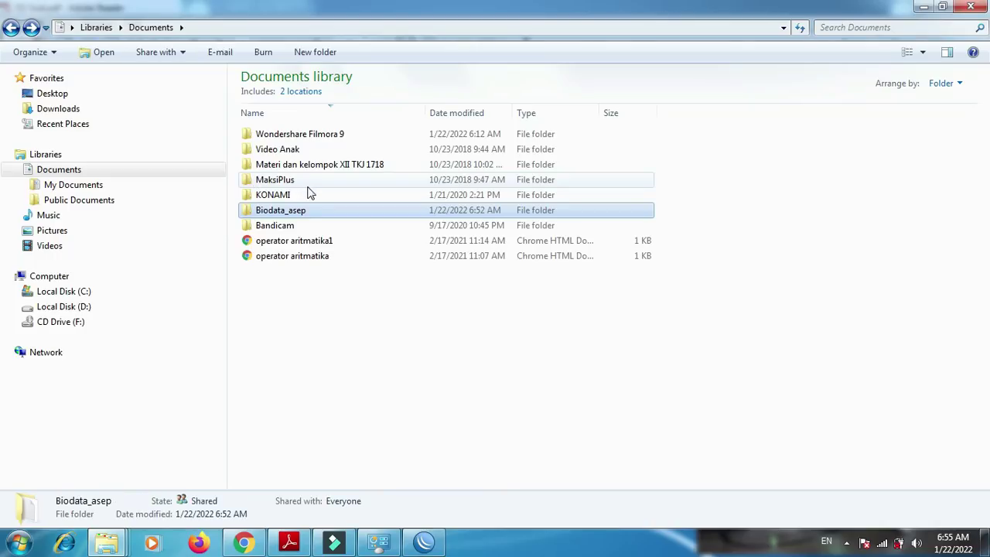
pyautogui.rightClick(298, 217)
pyautogui.moveTo(490, 272)
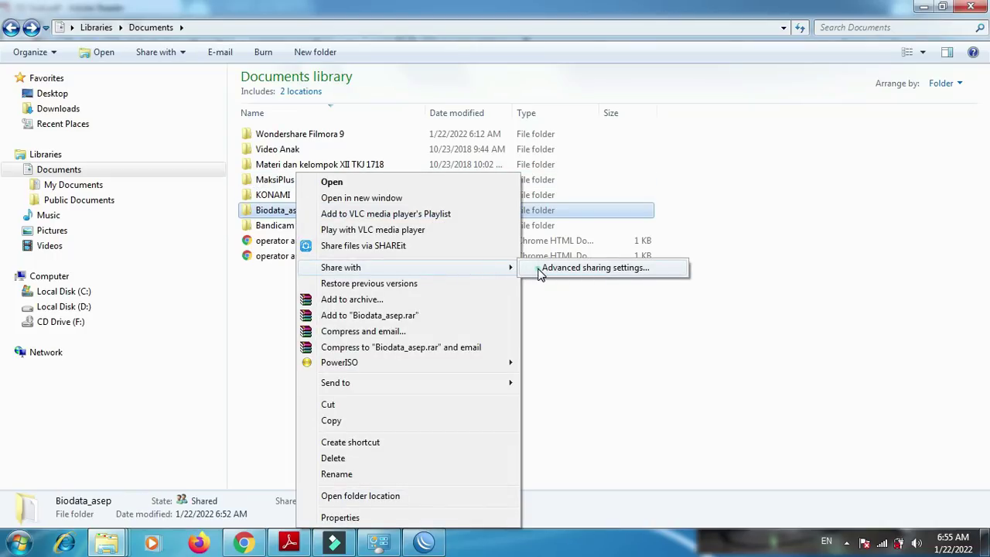
pyautogui.click(542, 271)
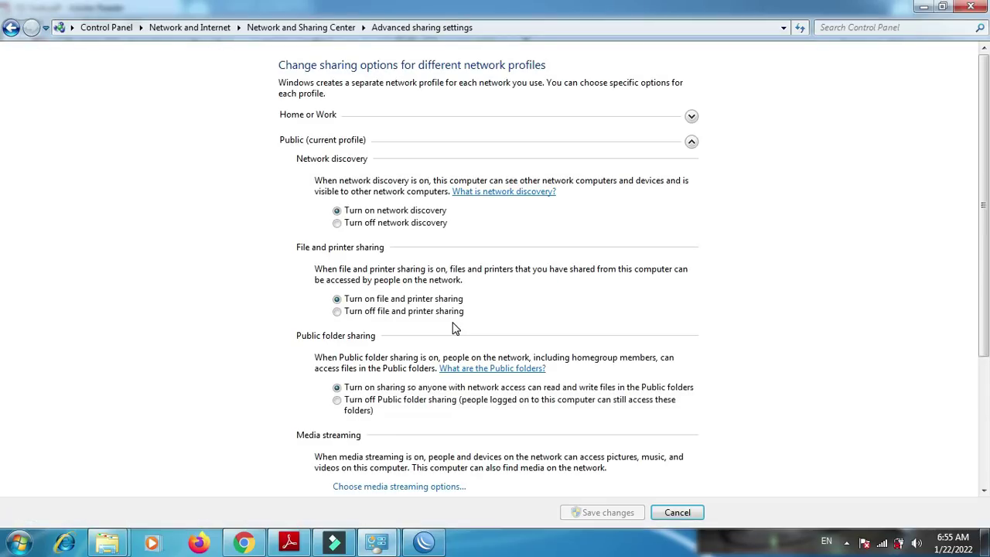
pyautogui.click(971, 6)
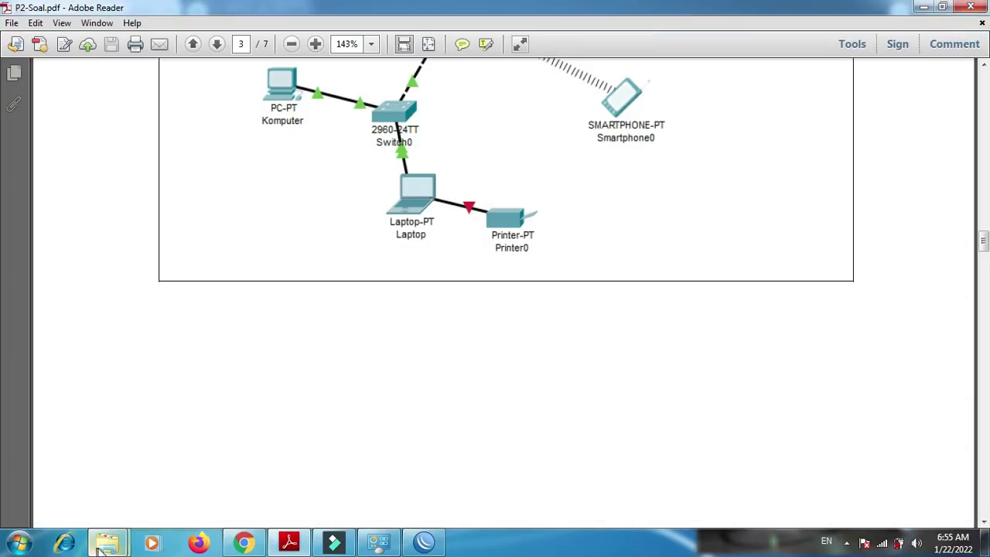
# - Bring back P2-Soal.pdf and scroll up to the page 2 Sharing File requirements
pyautogui.click(292, 544)
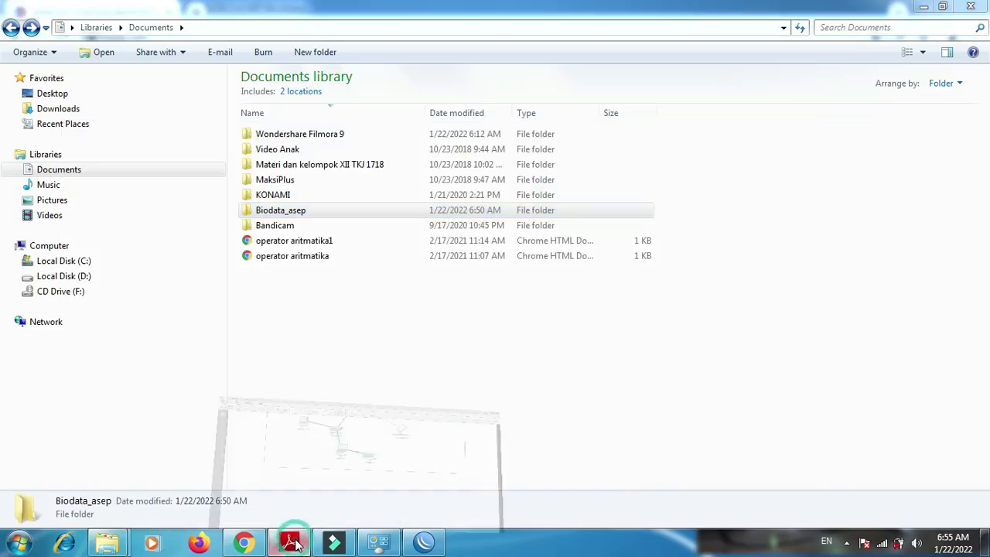
pyautogui.click(292, 544)
pyautogui.scroll(10, 2, 232)
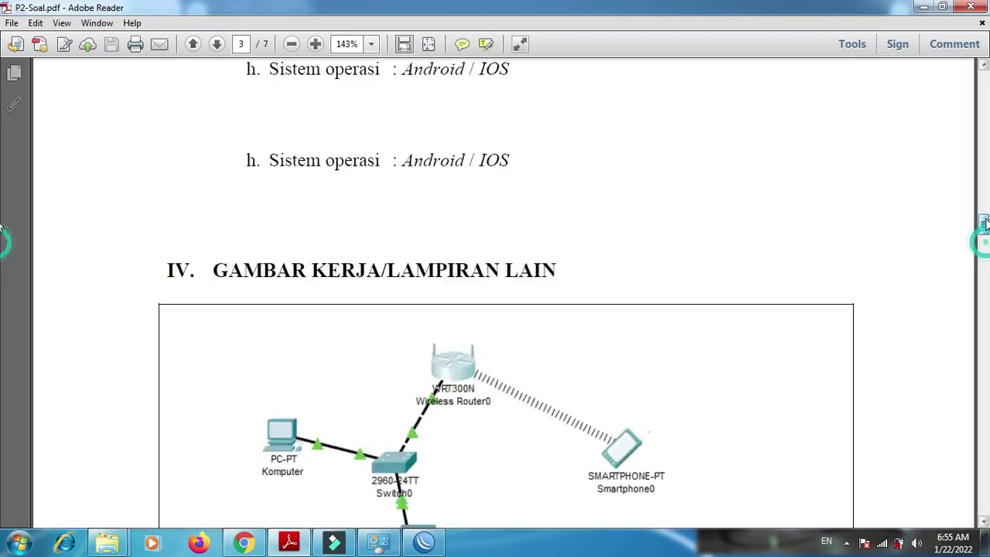
pyautogui.scroll(3, 1, 201)
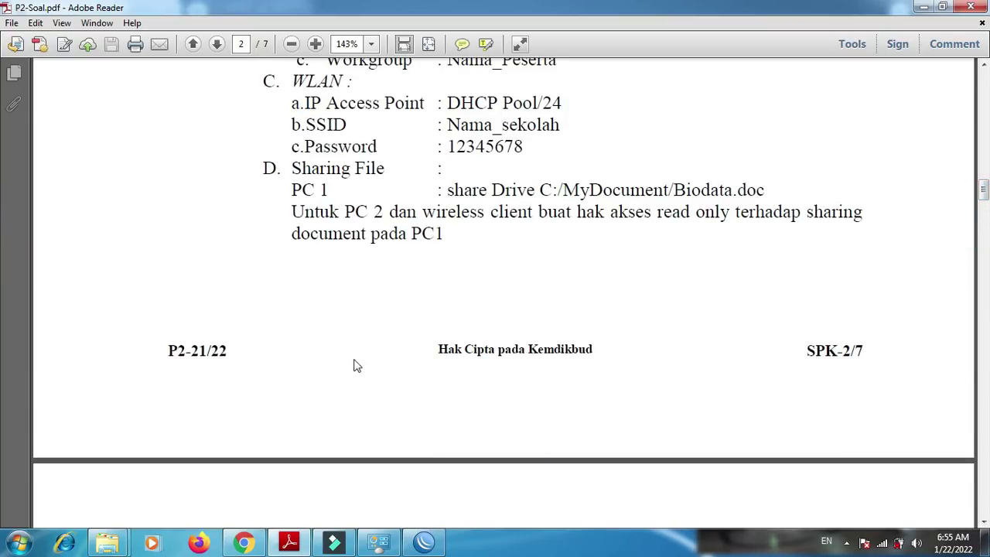
# - Switch to Windows Explorer and show the contents of Local Disk (D:)
pyautogui.moveTo(106, 543)
pyautogui.click(112, 503)
pyautogui.click(73, 277)
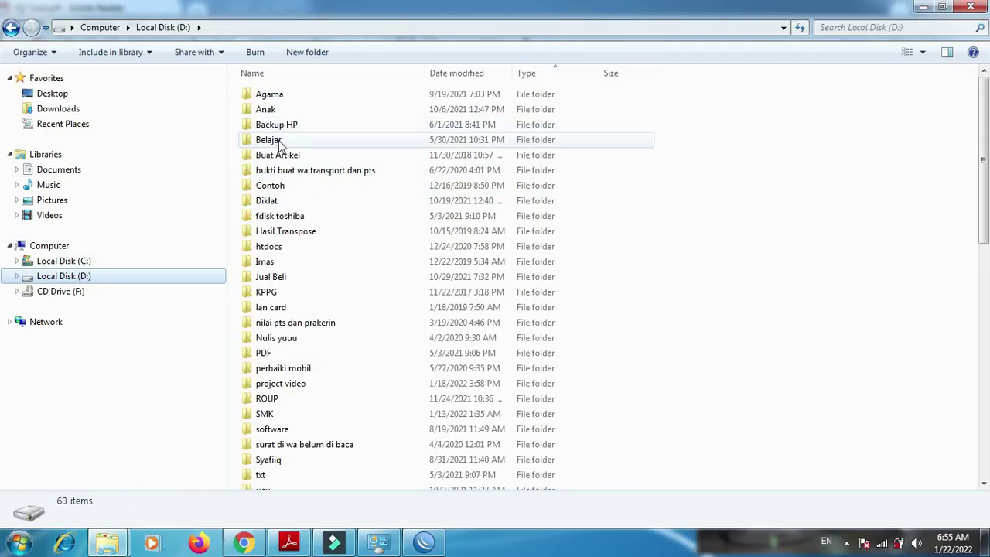
# - Share the Contoh folder with specific people and add Everyone to the list
pyautogui.rightClick(271, 187)
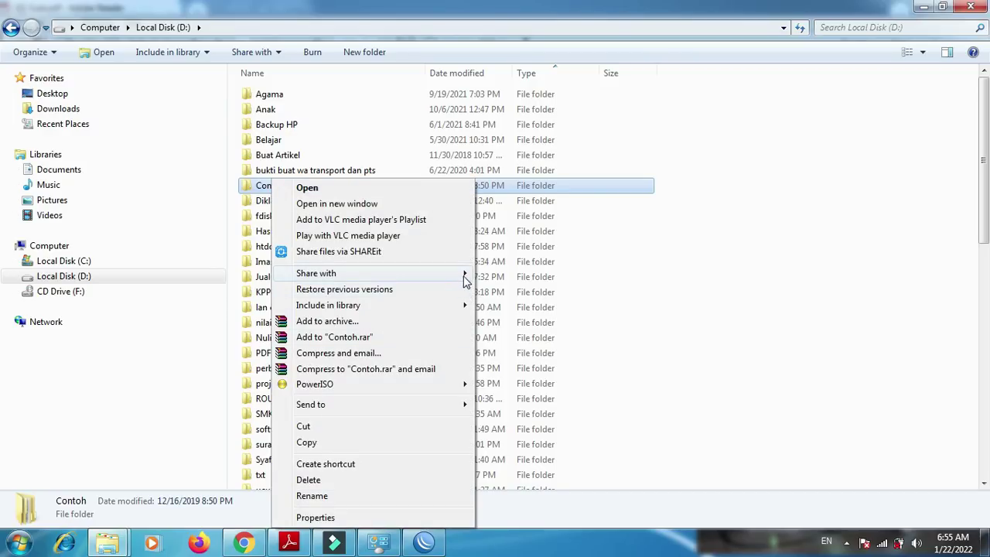
pyautogui.moveTo(465, 277)
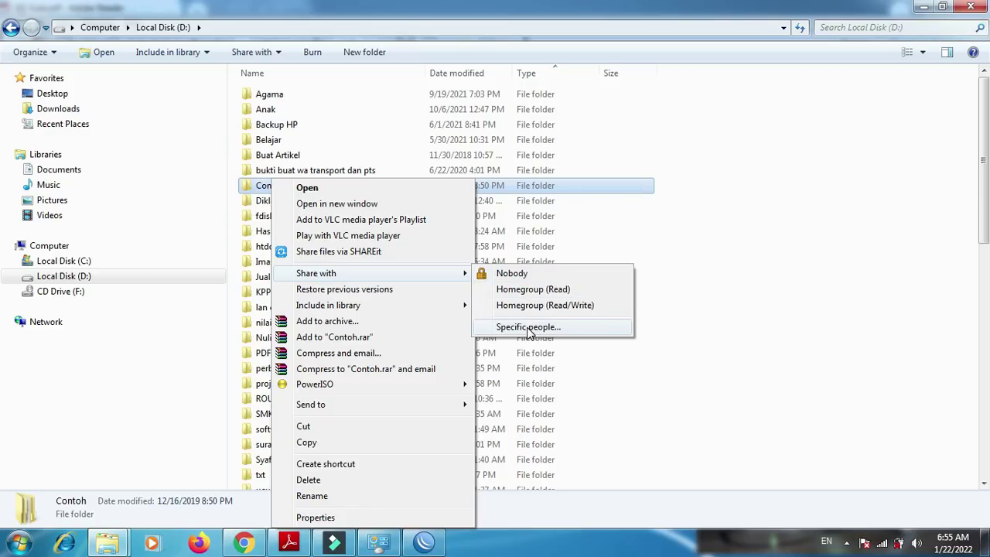
pyautogui.click(529, 329)
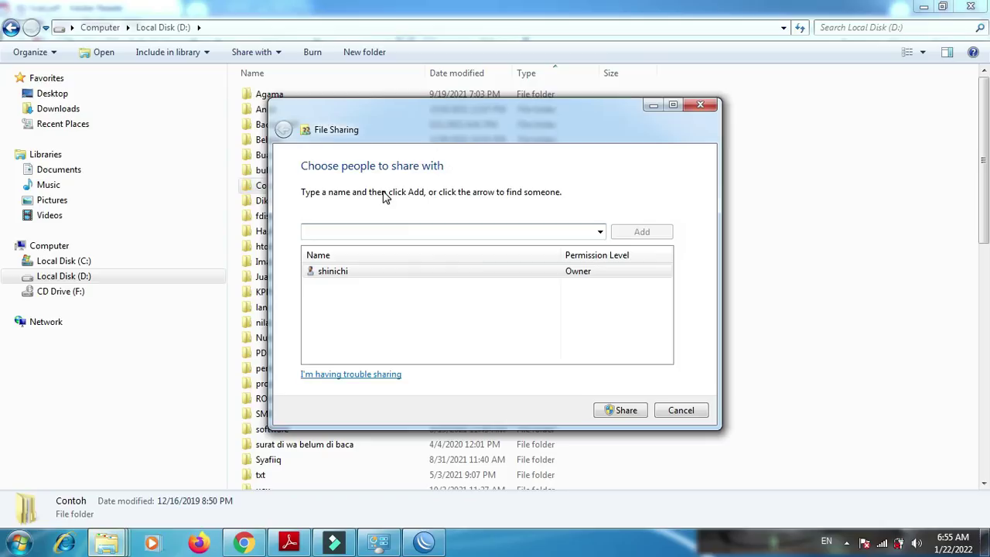
pyautogui.click(599, 231)
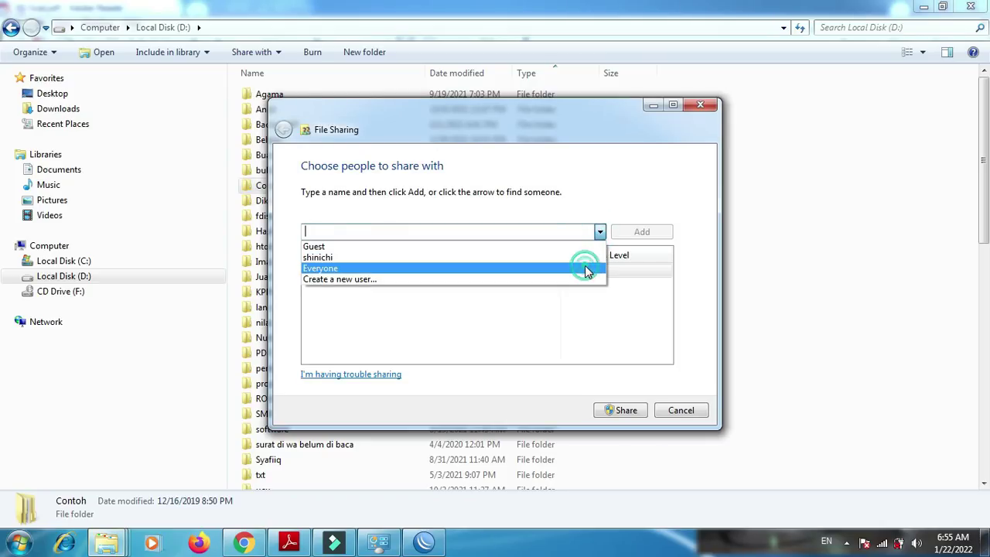
pyautogui.click(585, 268)
pyautogui.click(634, 235)
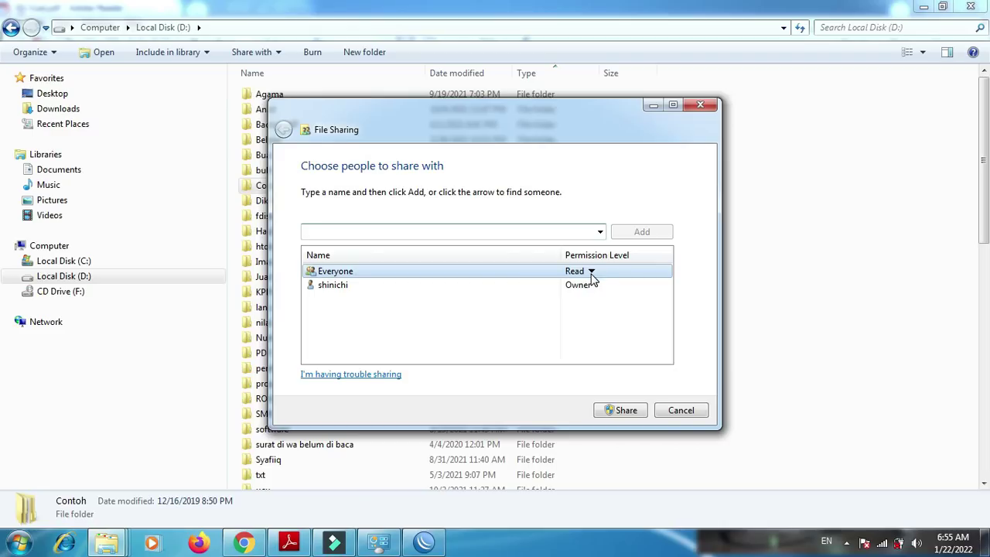
# - Give Everyone Read/Write permission and confirm sharing of Contoh
pyautogui.click(591, 272)
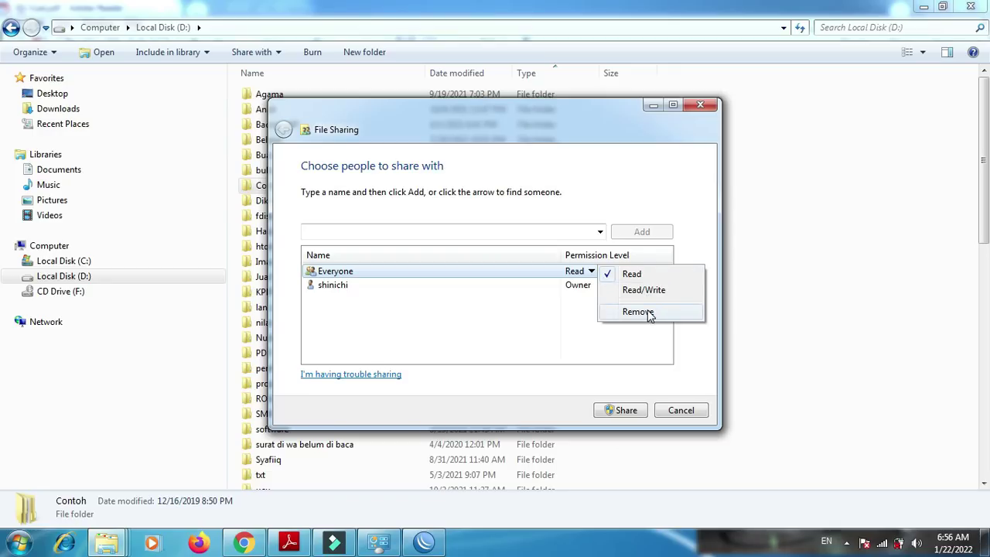
pyautogui.click(637, 290)
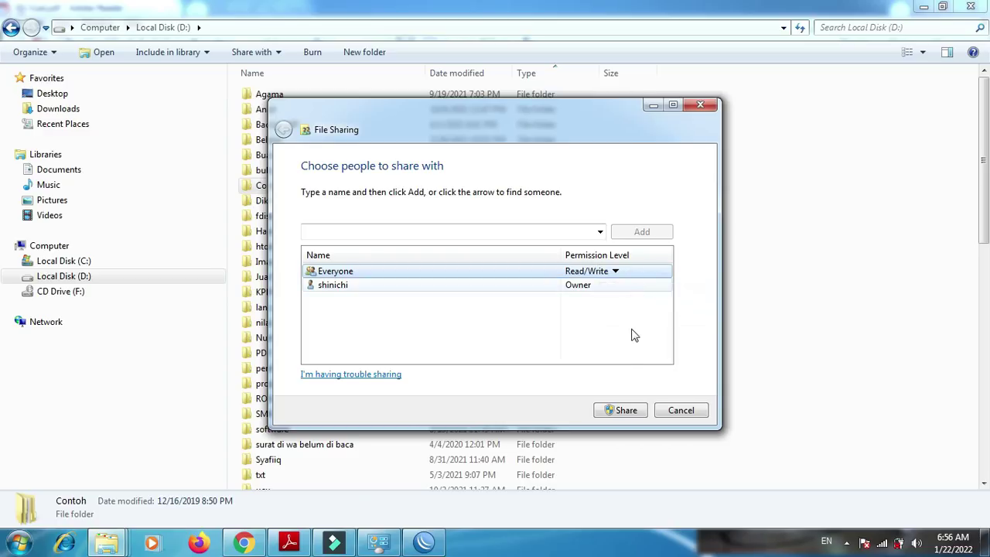
pyautogui.click(622, 408)
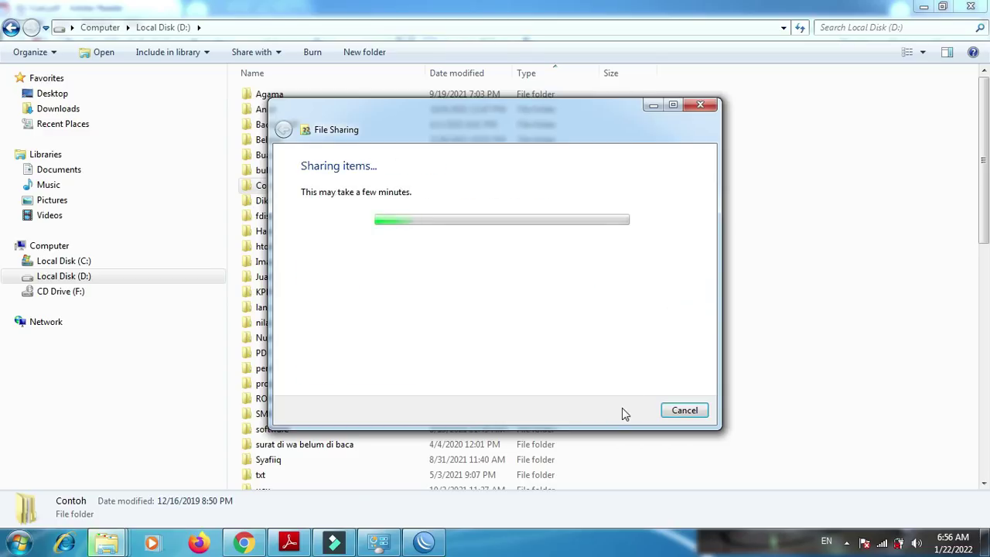
pyautogui.click(685, 411)
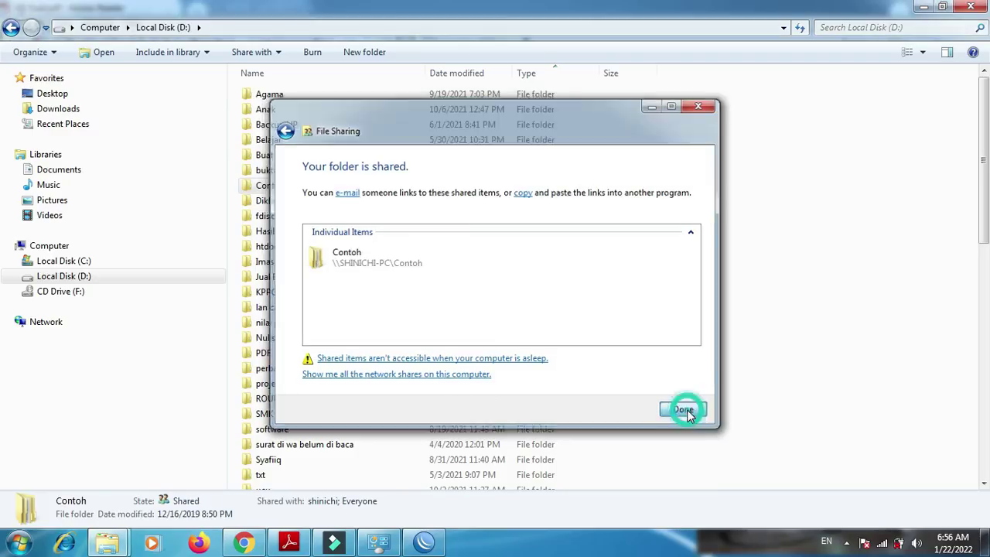
pyautogui.press('super+r')
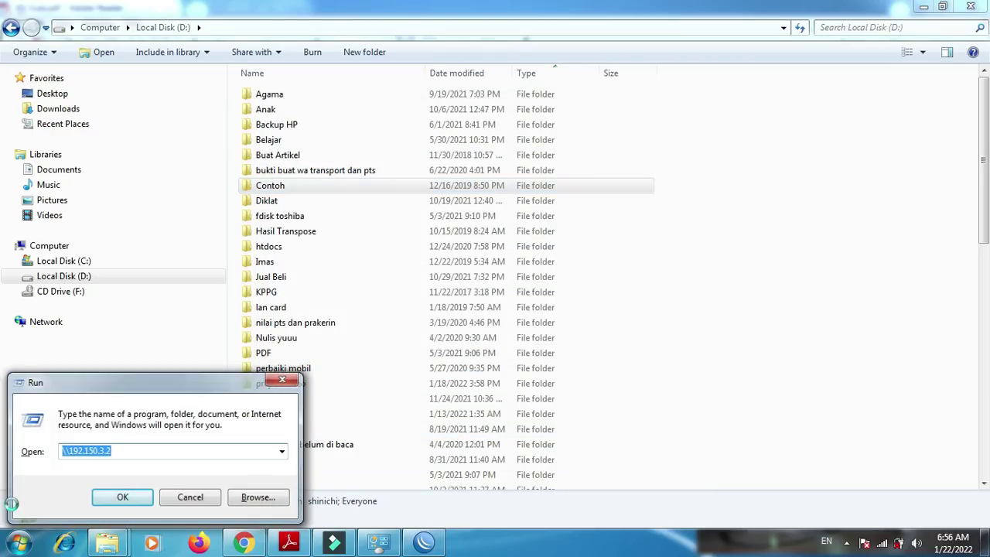
# - Open \\192.150.3.2, browse Users > Public and back, then close both Explorer windows
pyautogui.press('Return')
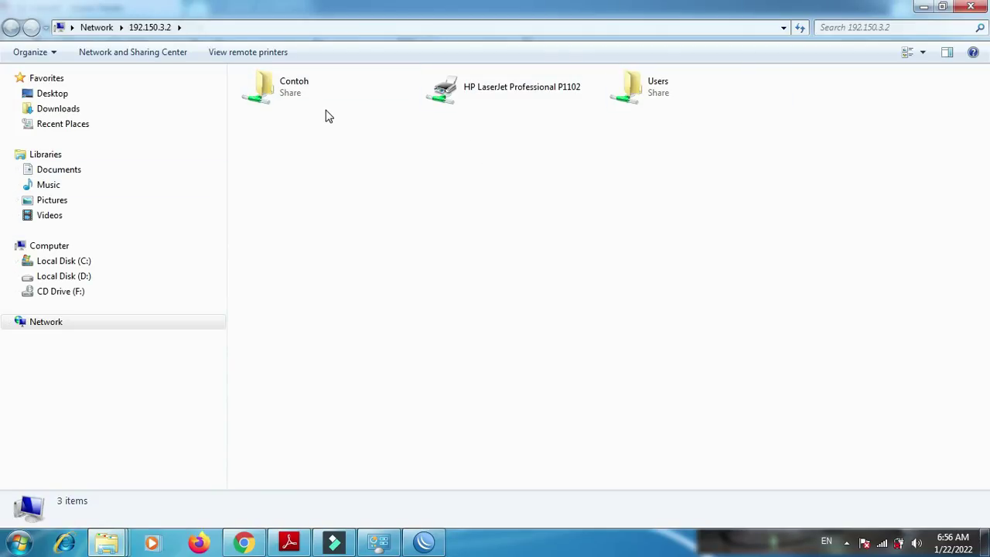
pyautogui.doubleClick(636, 85)
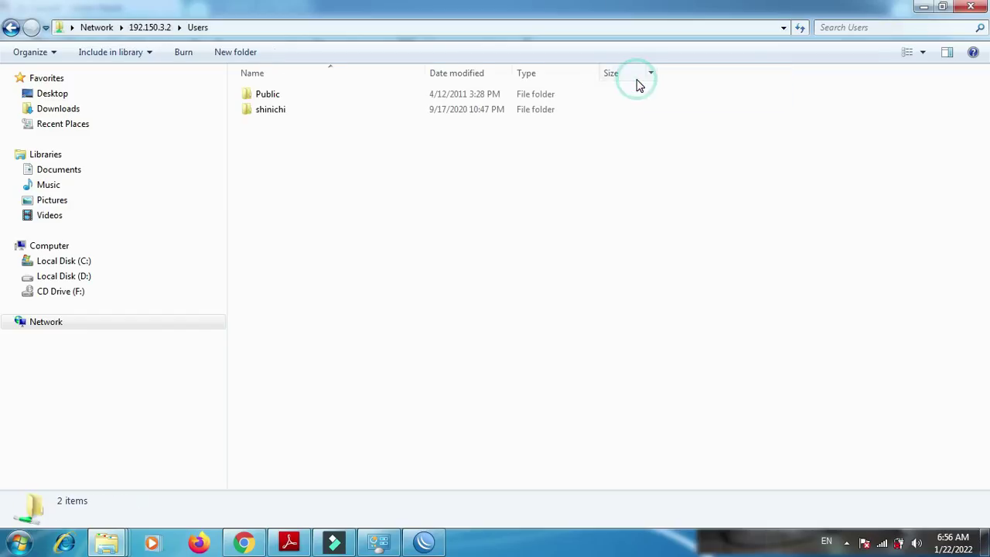
pyautogui.doubleClick(334, 100)
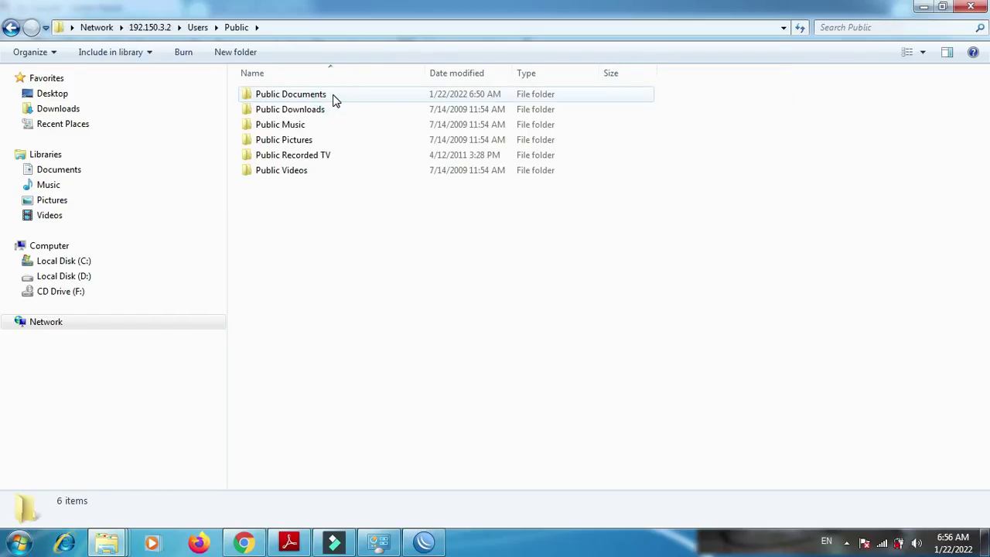
pyautogui.press('BackSpace')
pyautogui.press('BackSpace')
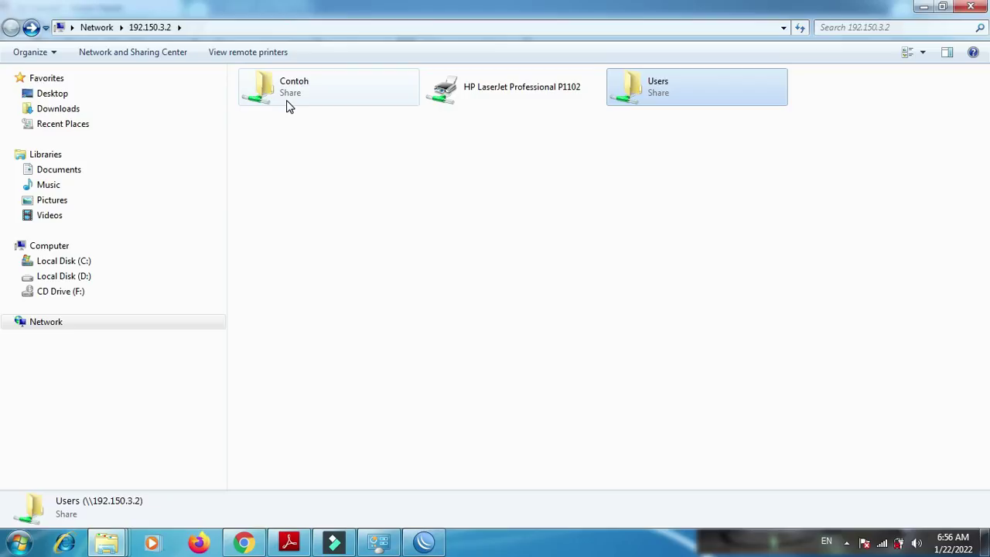
pyautogui.click(976, 6)
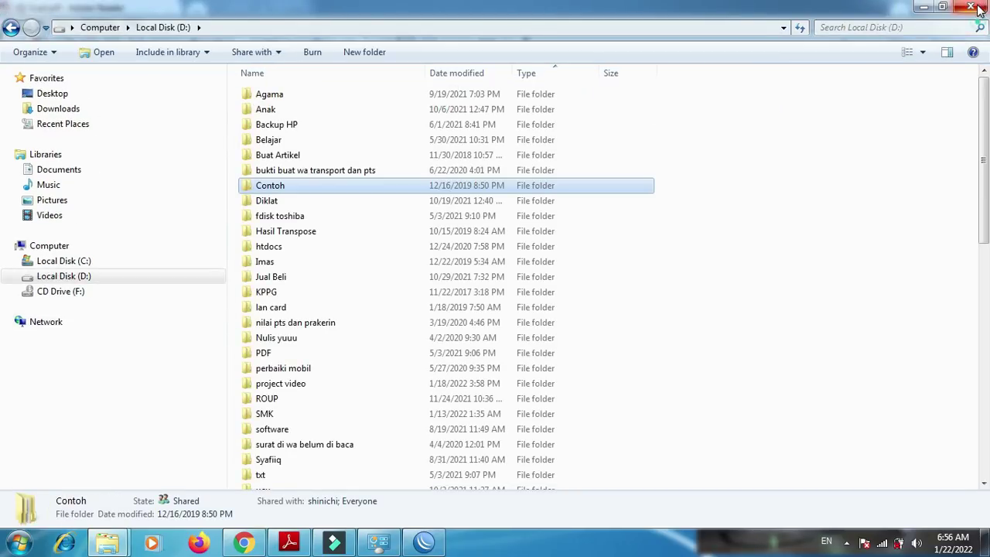
pyautogui.click(976, 8)
pyautogui.moveTo(985, 188)
pyautogui.mouseDown()
pyautogui.moveTo(985, 215)
pyautogui.moveTo(985, 192)
pyautogui.mouseUp()
pyautogui.moveTo(1, 191); pyautogui.dragTo(1, 178)
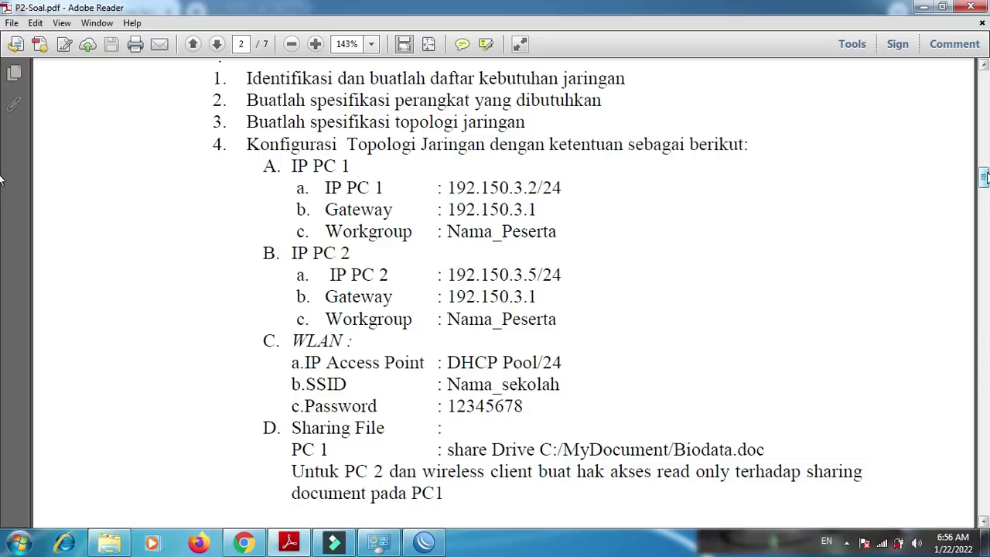
pyautogui.moveTo(0, 178); pyautogui.dragTo(0, 243)
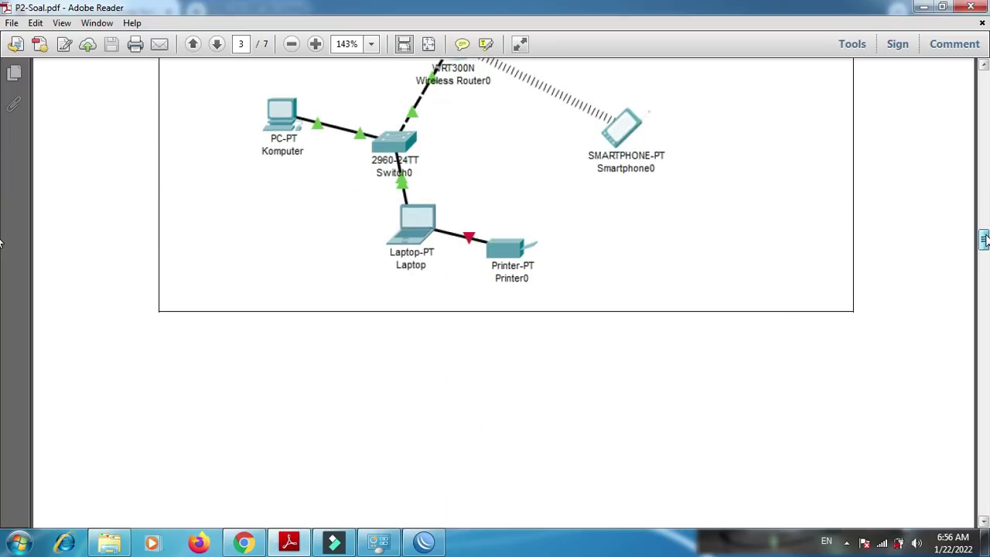
pyautogui.moveTo(985, 236); pyautogui.dragTo(986, 233)
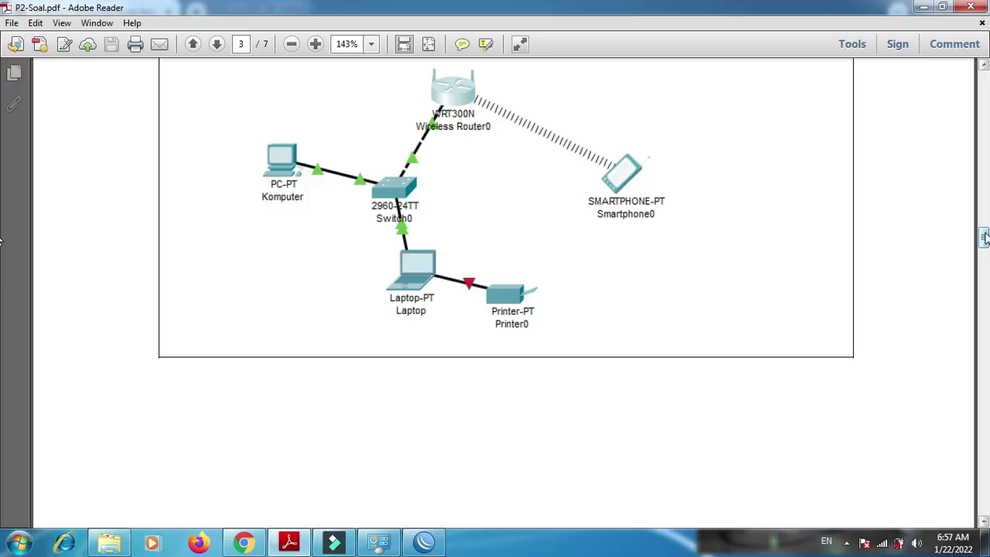
pyautogui.moveTo(984, 237); pyautogui.dragTo(980, 83)
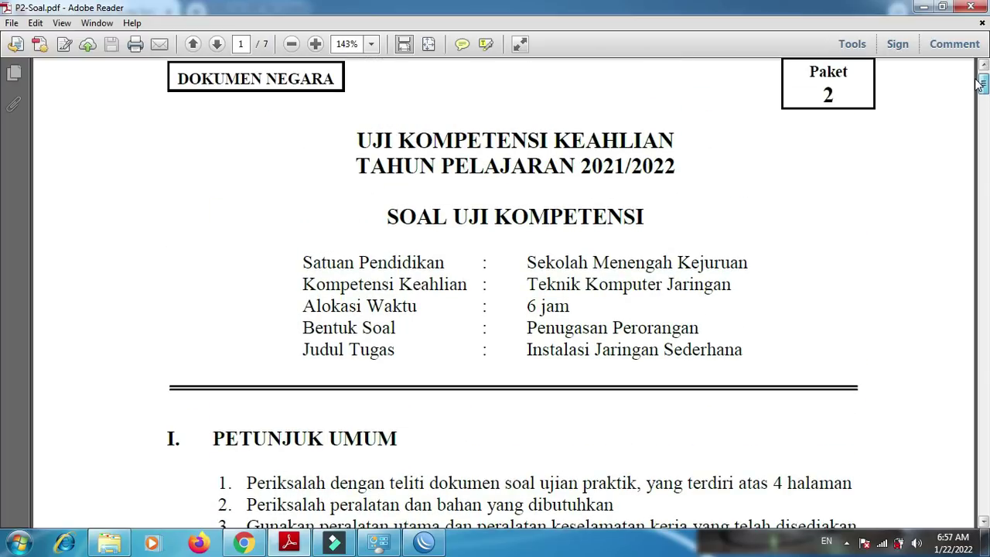